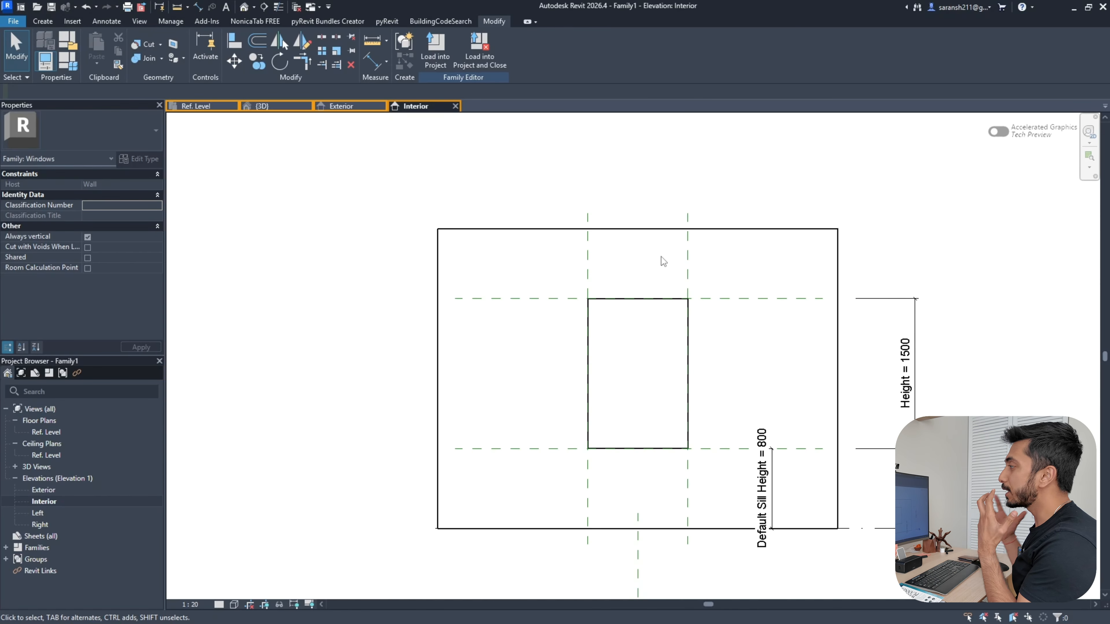
Create a new window family, Family1, from the Metric Window template
left_click(21, 6)
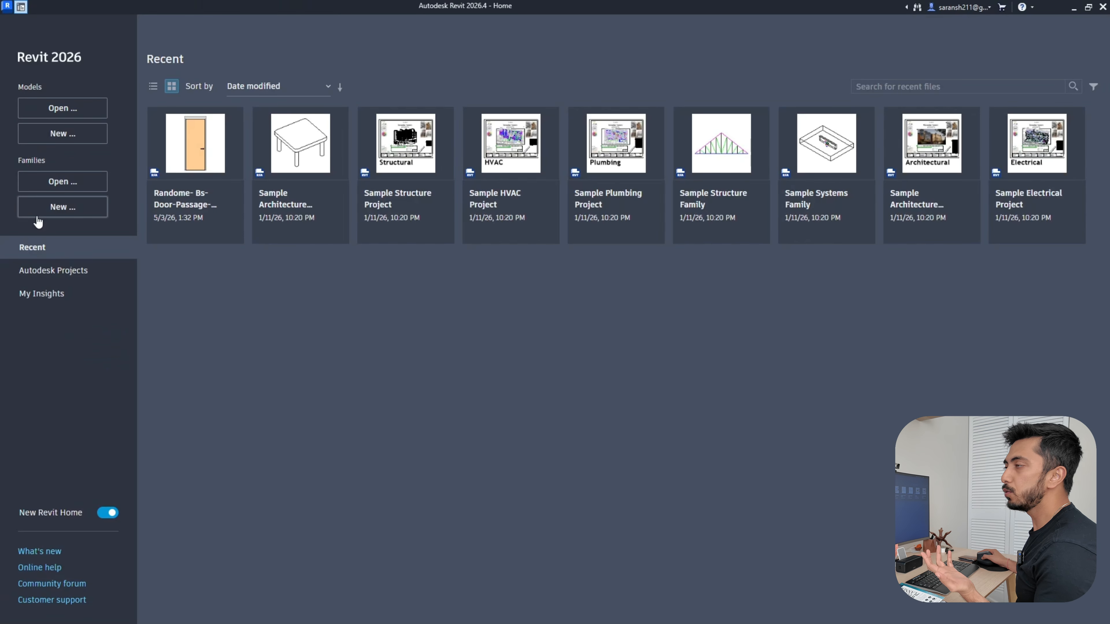
left_click(55, 208)
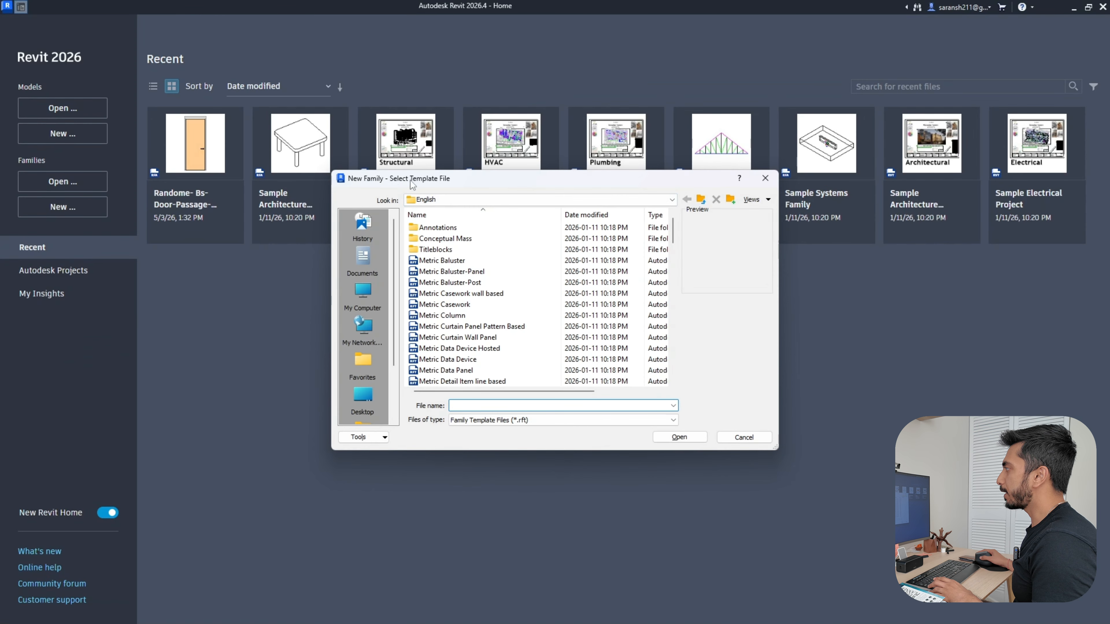
scroll(476, 304, "down", 10)
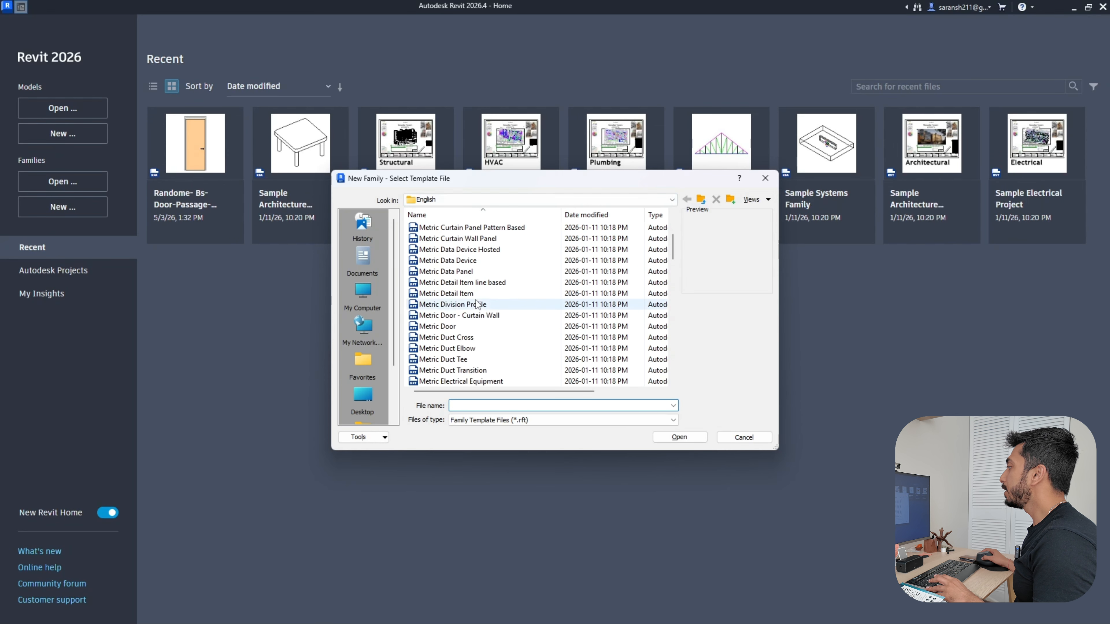
scroll(476, 305, "down", 12)
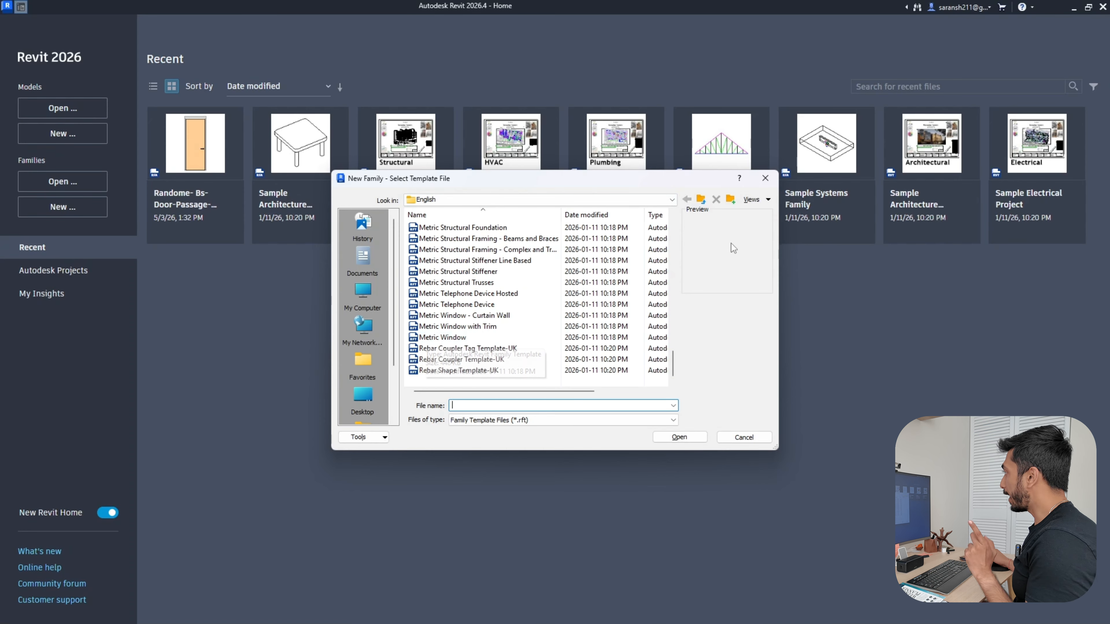
double_click(442, 338)
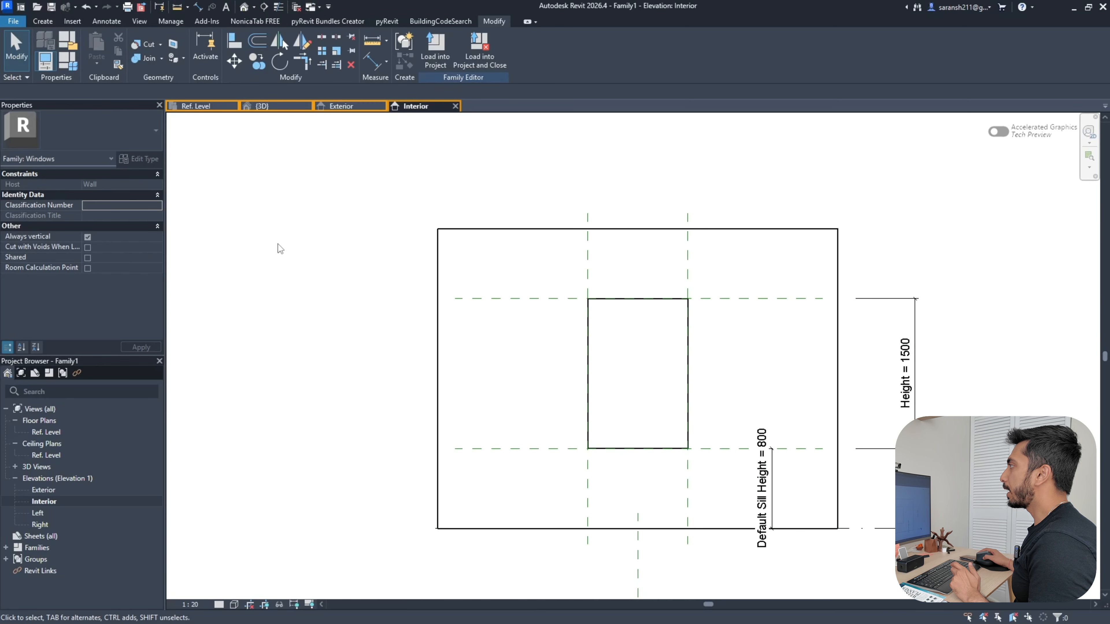
scroll(288, 247, "down", 3)
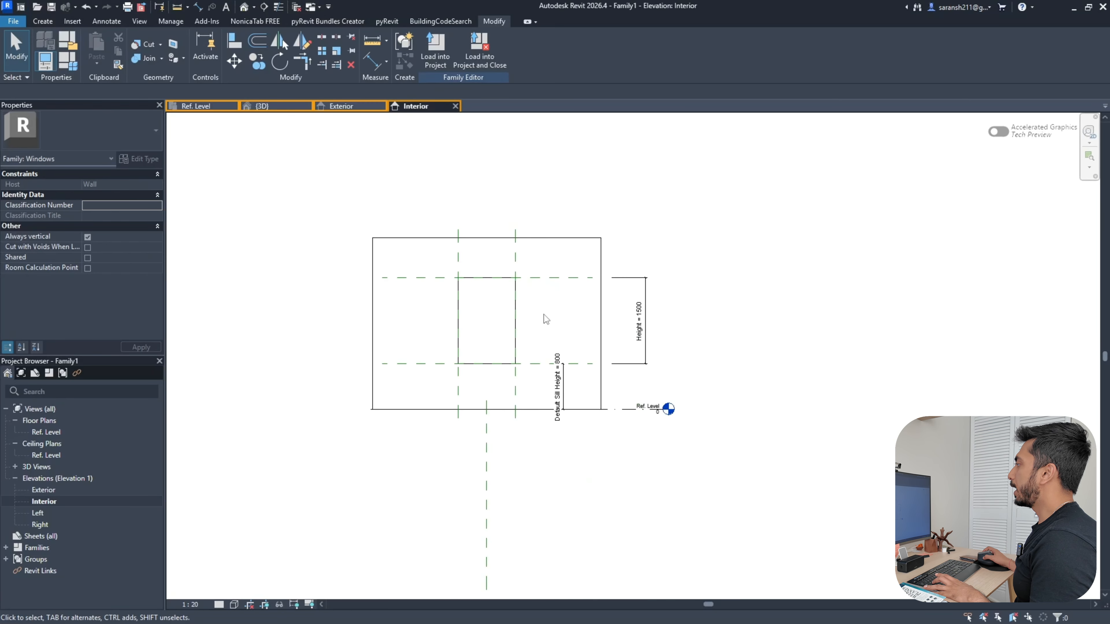
double_click(42, 431)
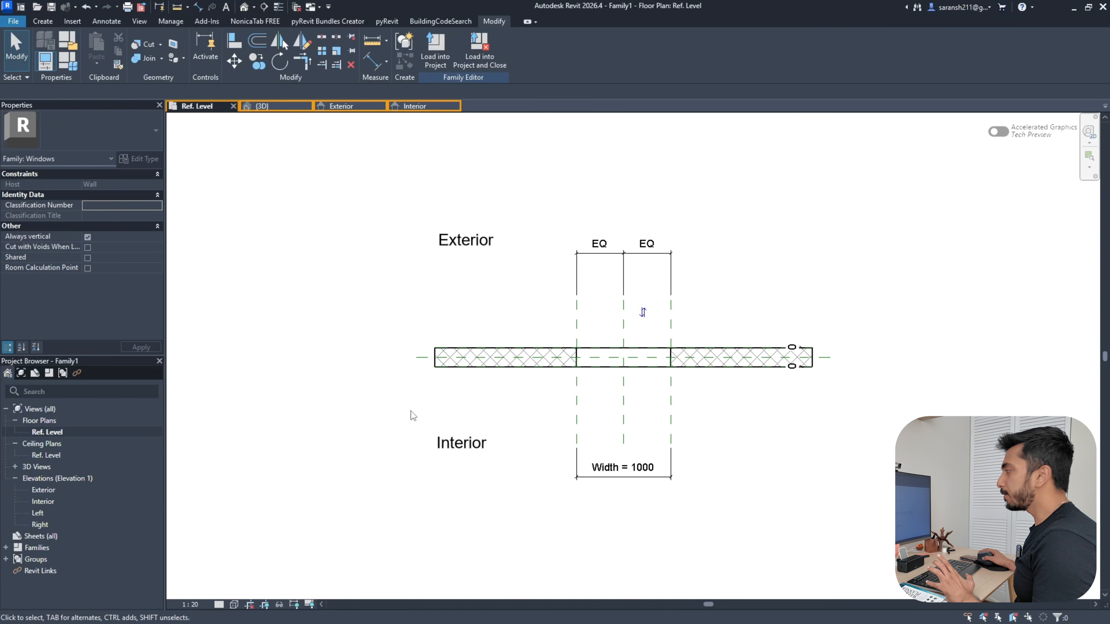
left_click(456, 240)
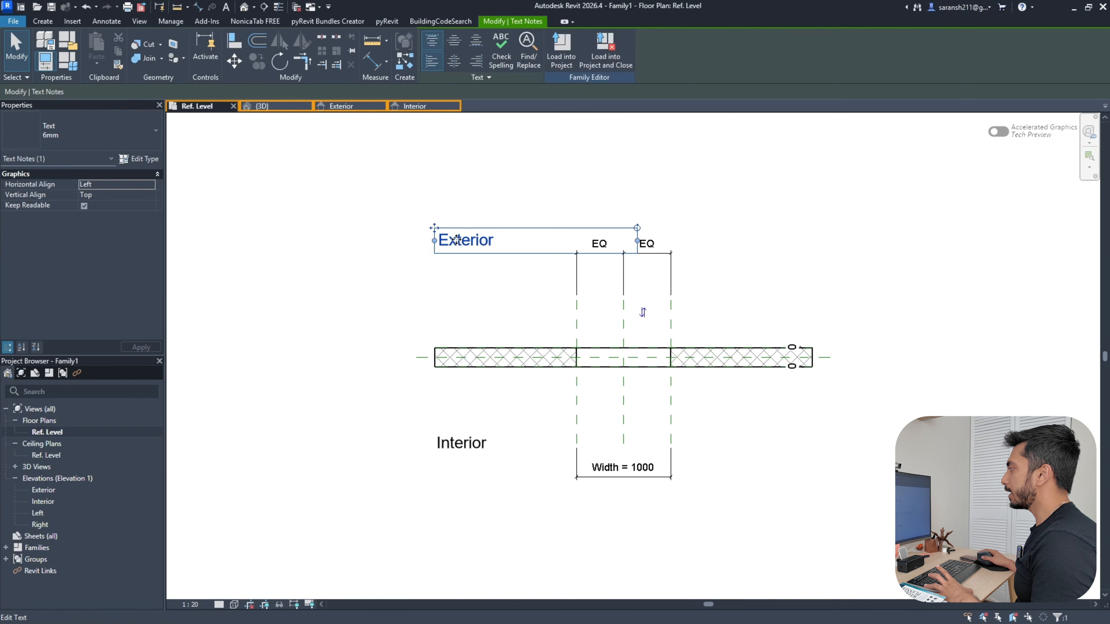
left_click(459, 450)
scroll(336, 399, "down", 3)
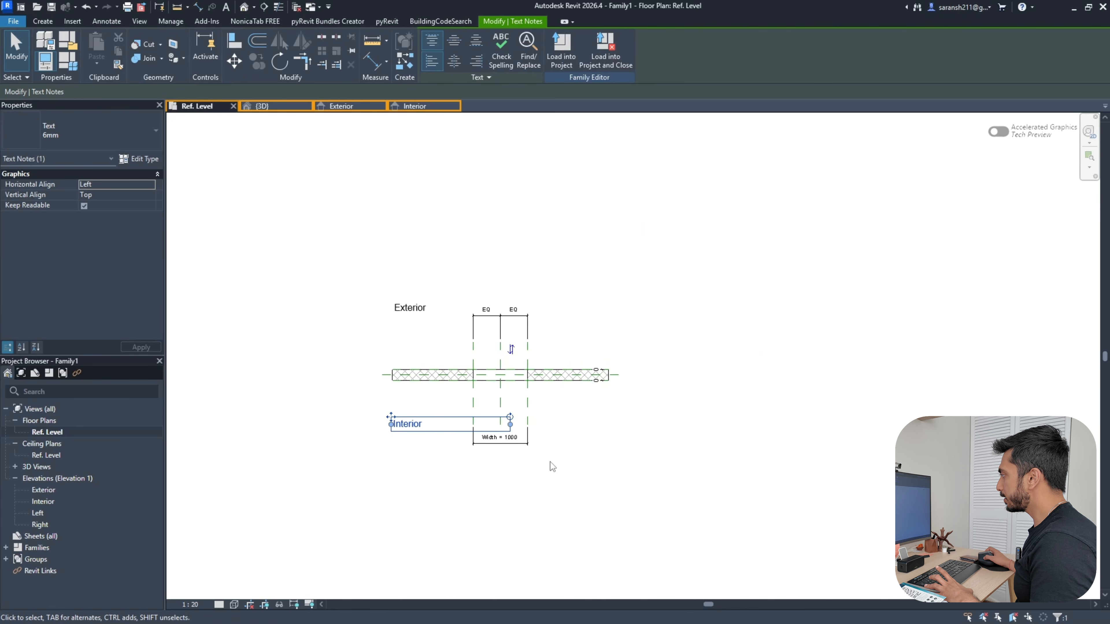
scroll(549, 465, "up", 4)
left_click(440, 411)
scroll(677, 403, "down", 3)
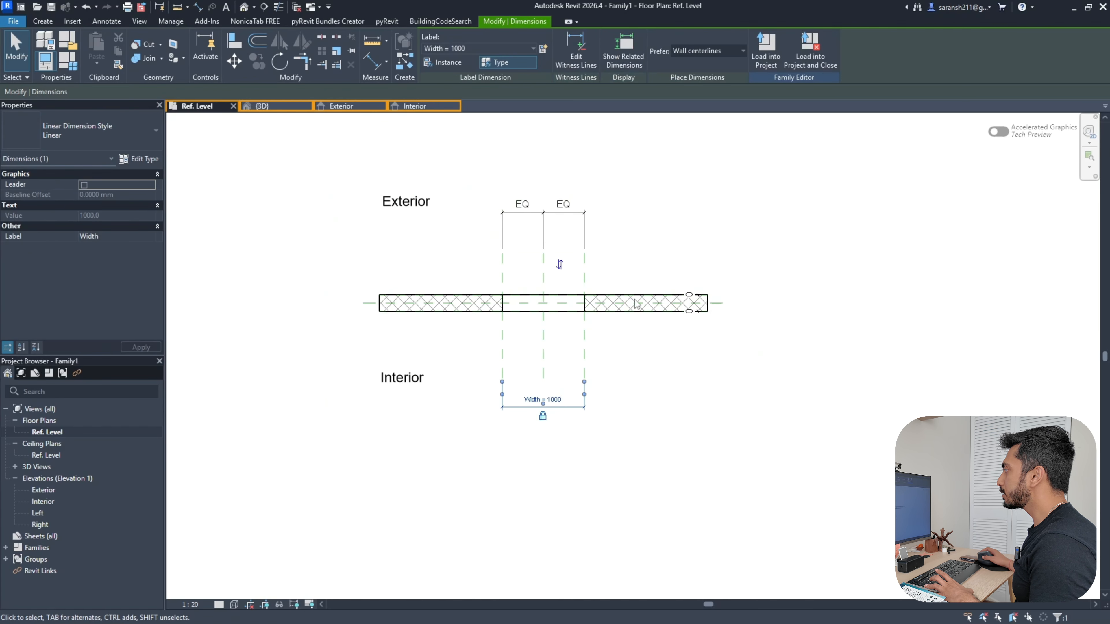
key("Escape")
left_click(637, 312)
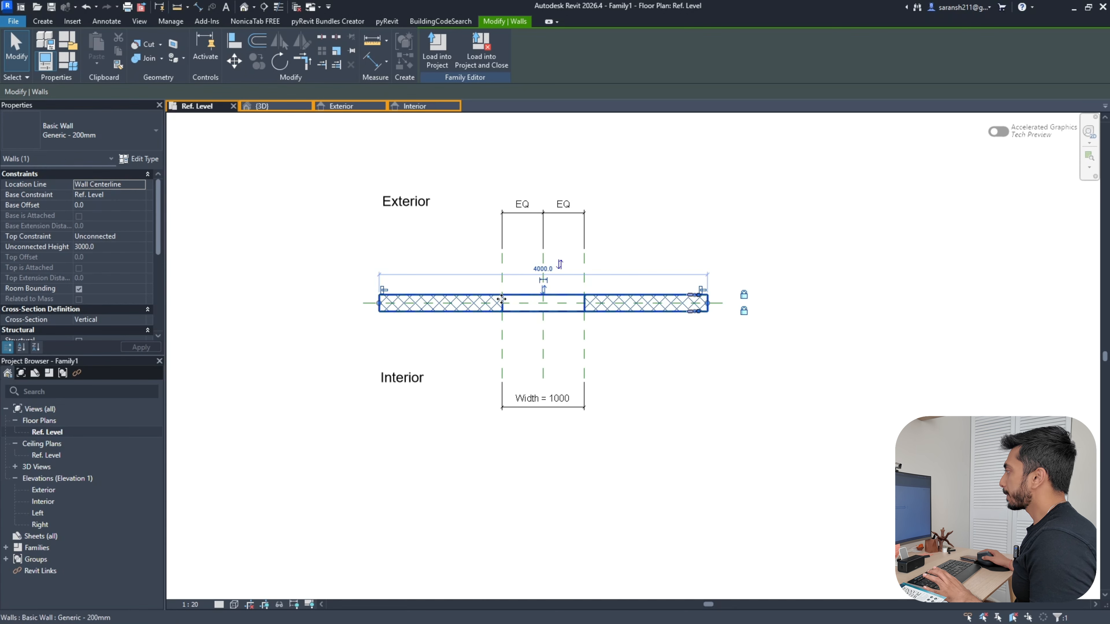
left_click(470, 269)
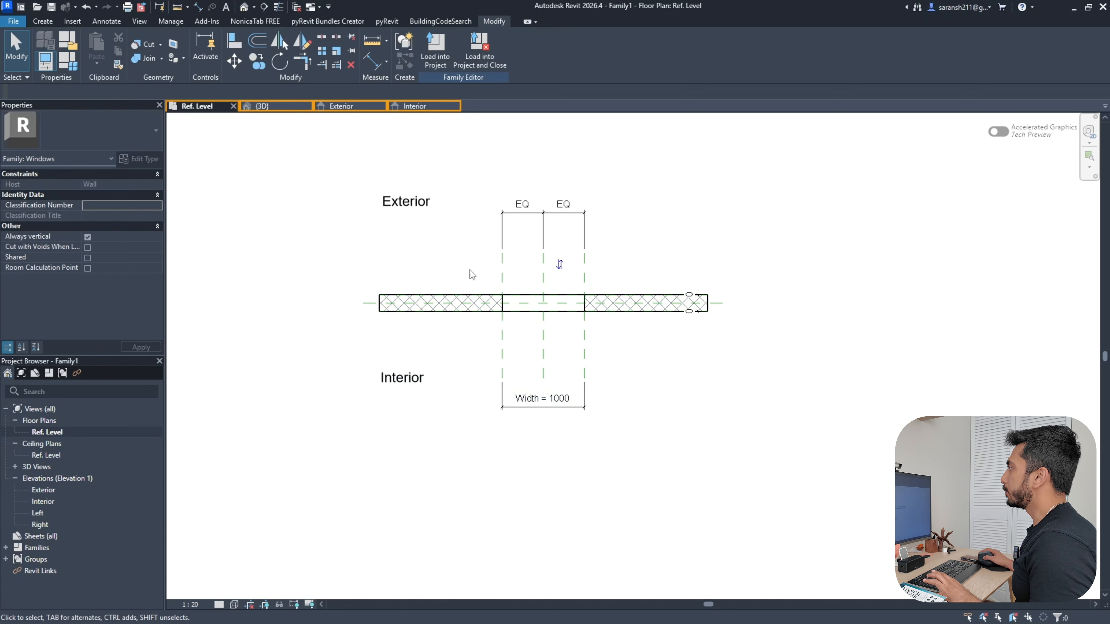
left_click(414, 106)
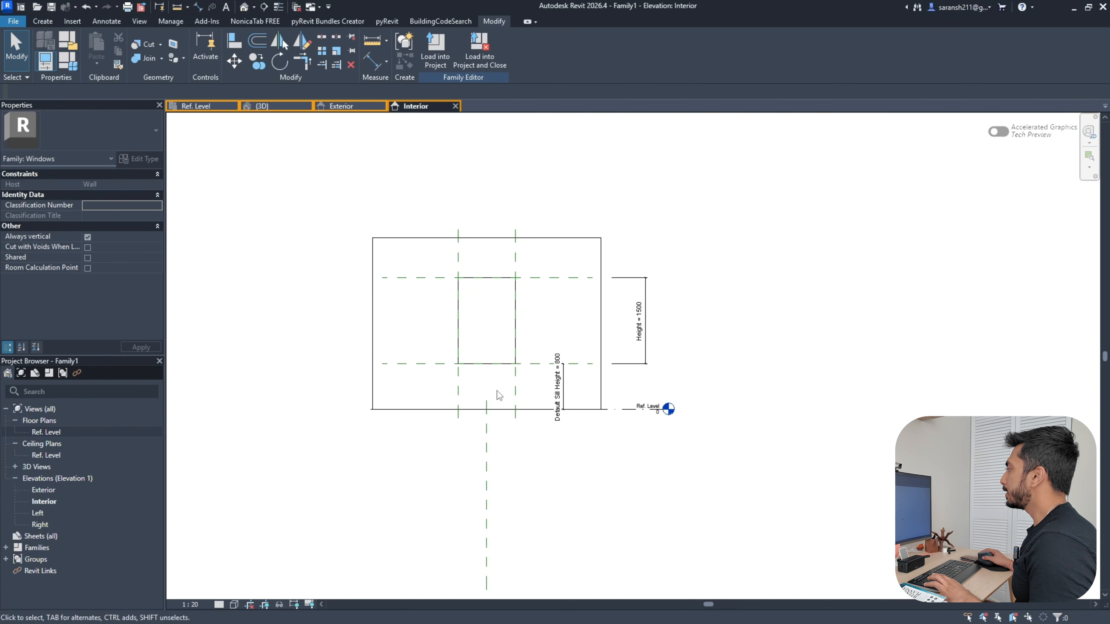
scroll(559, 343, "up", 1)
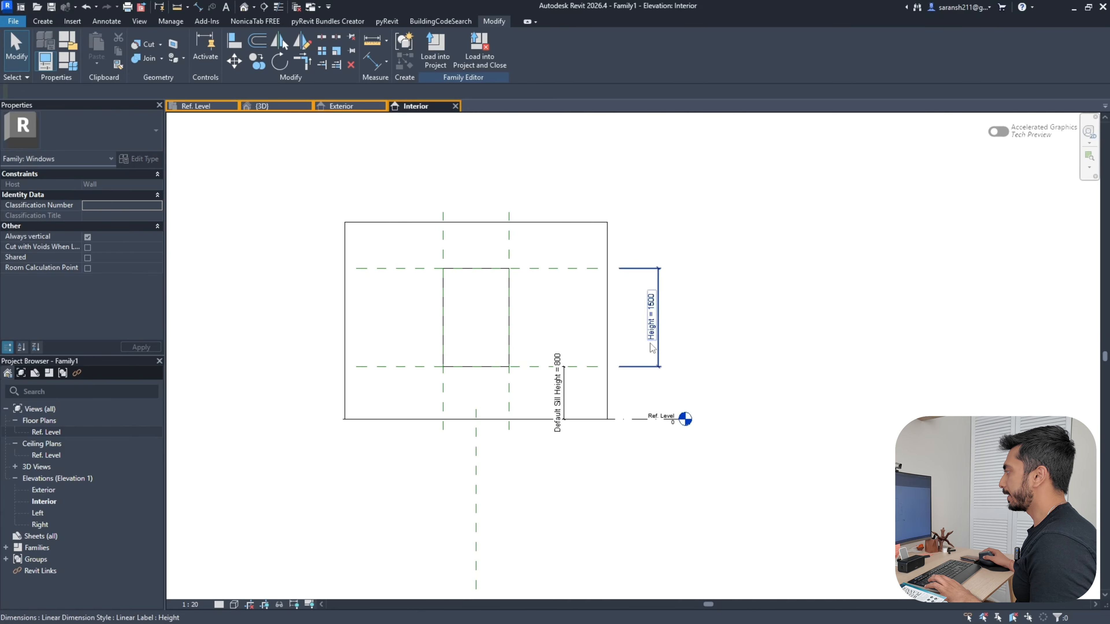
scroll(560, 416, "up", 4)
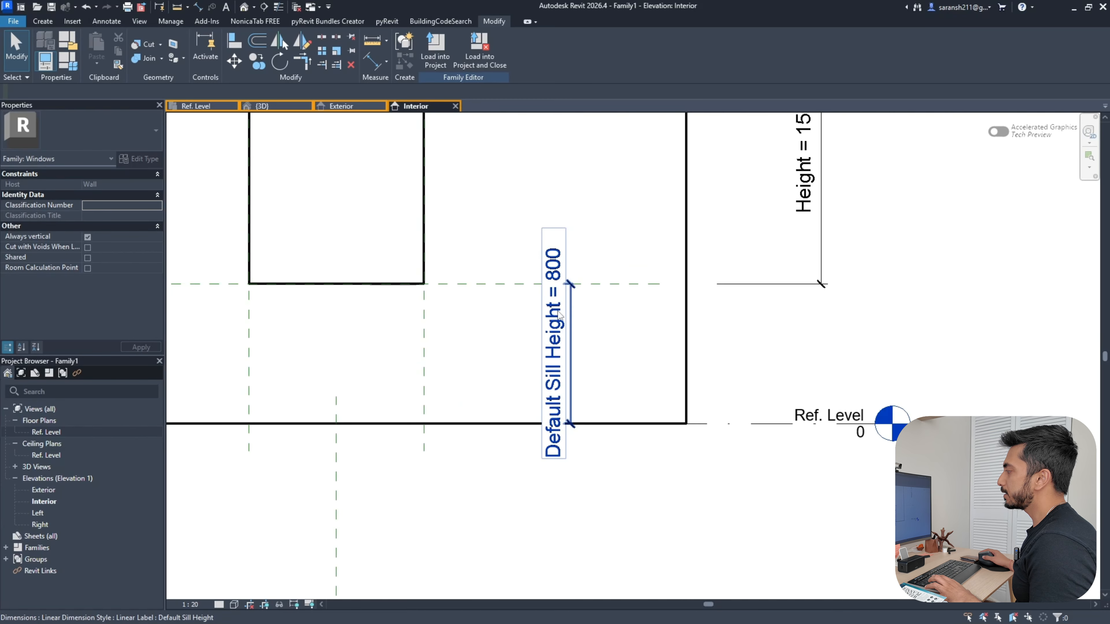
scroll(656, 393, "down", 4)
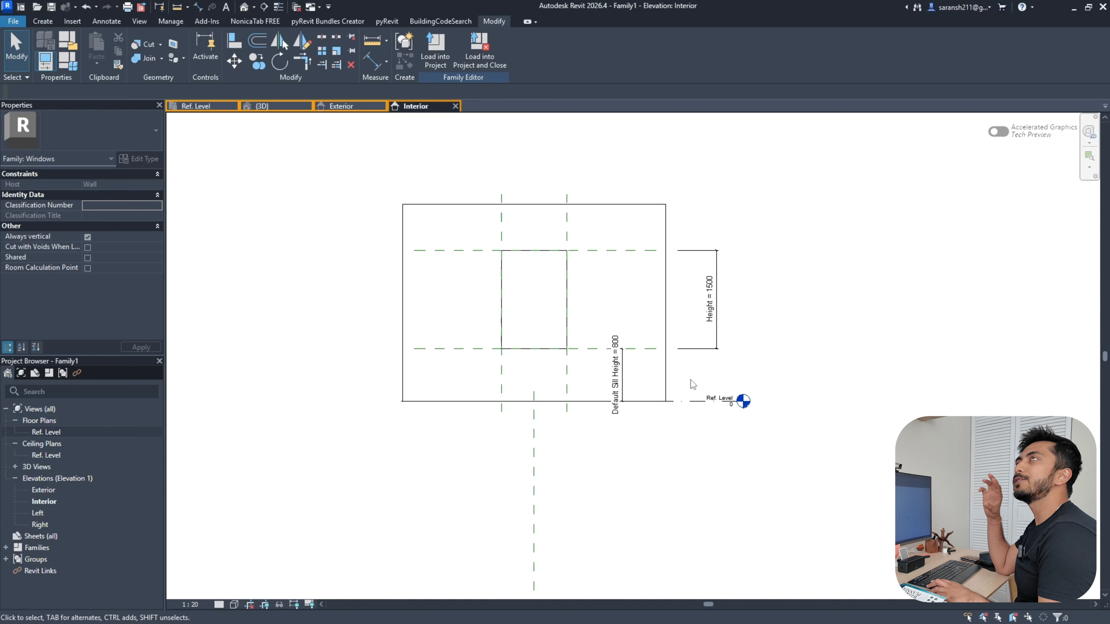
left_click(43, 21)
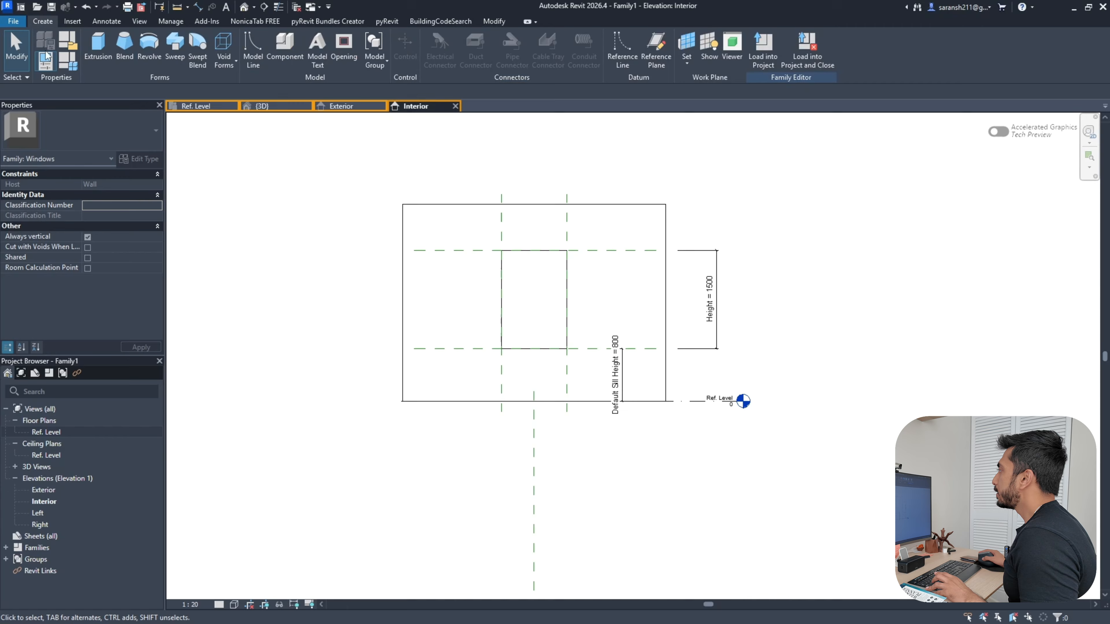
Add reference planes offset 50 from the opening edges using Pick Lines
left_click(656, 51)
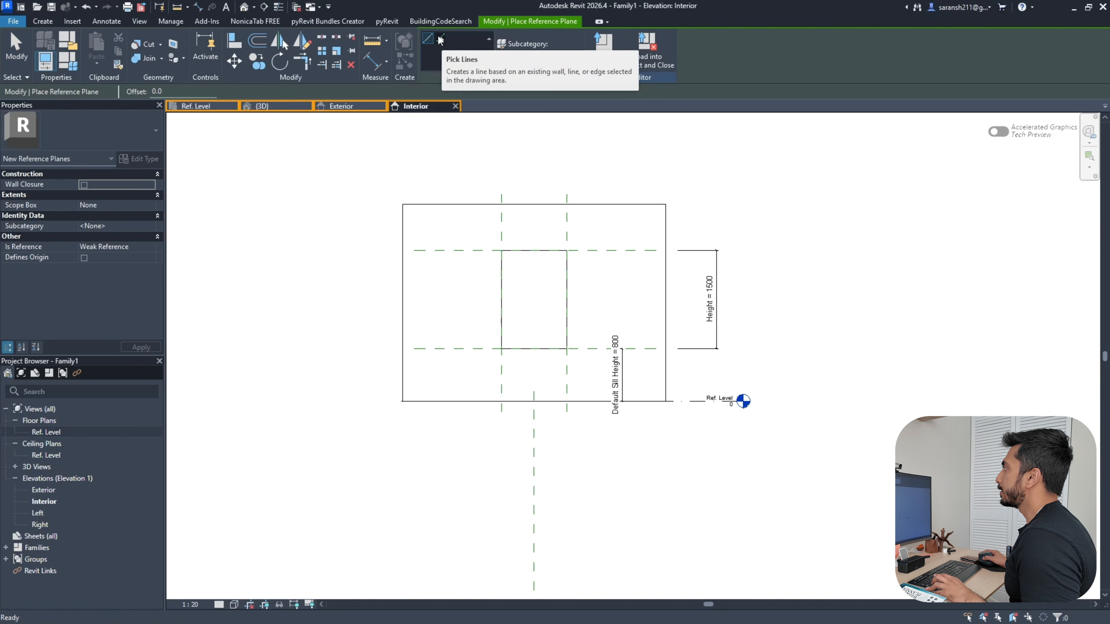
left_click(441, 40)
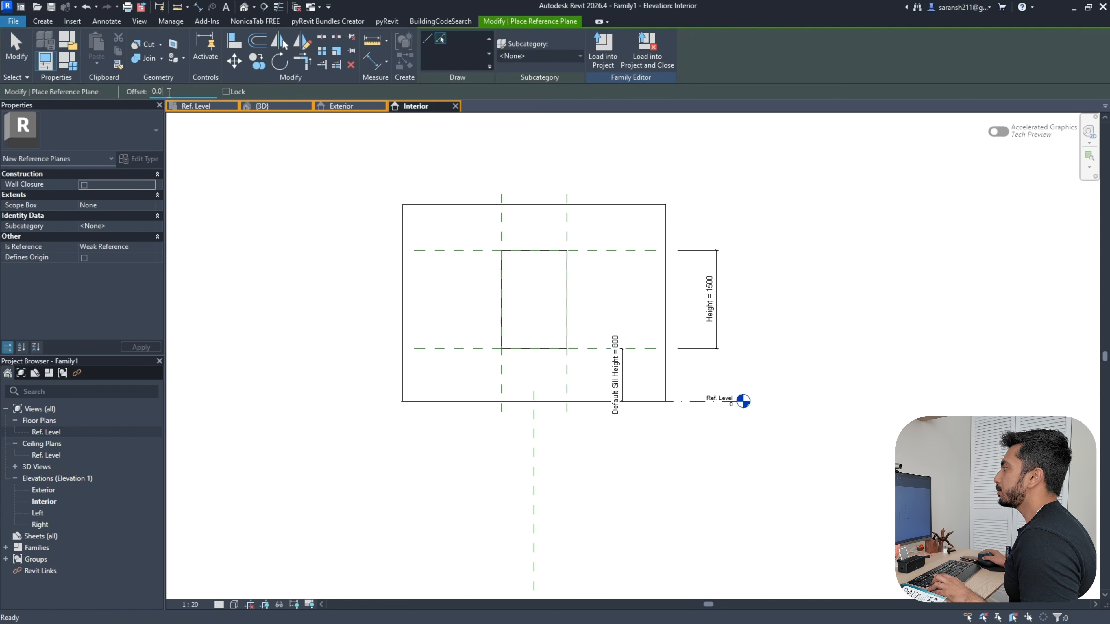
left_click_drag(169, 92, 145, 94)
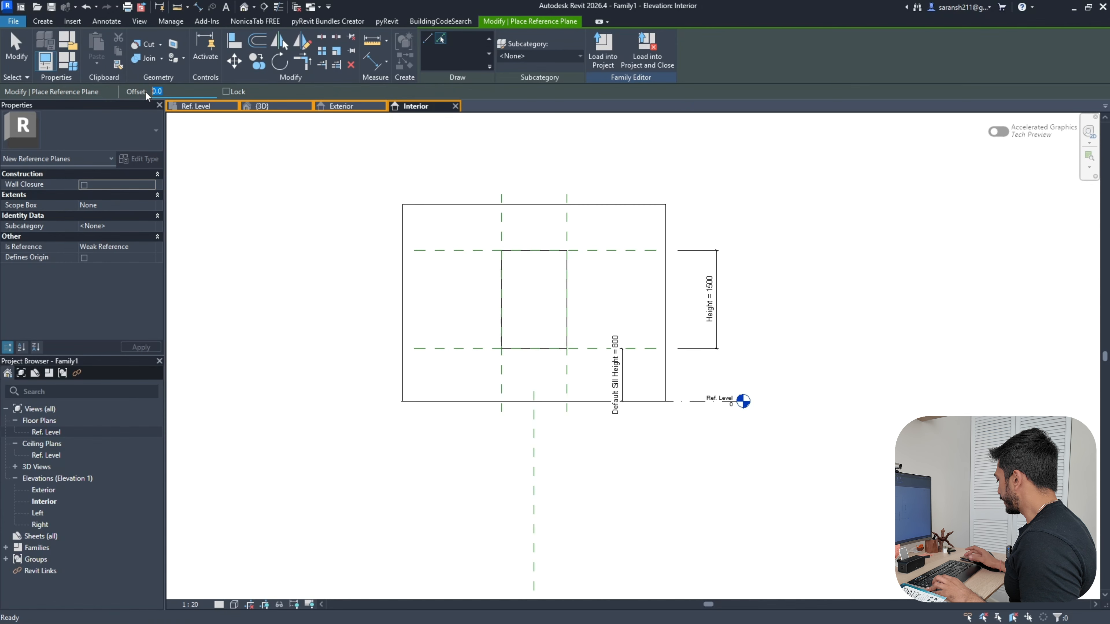
type("50")
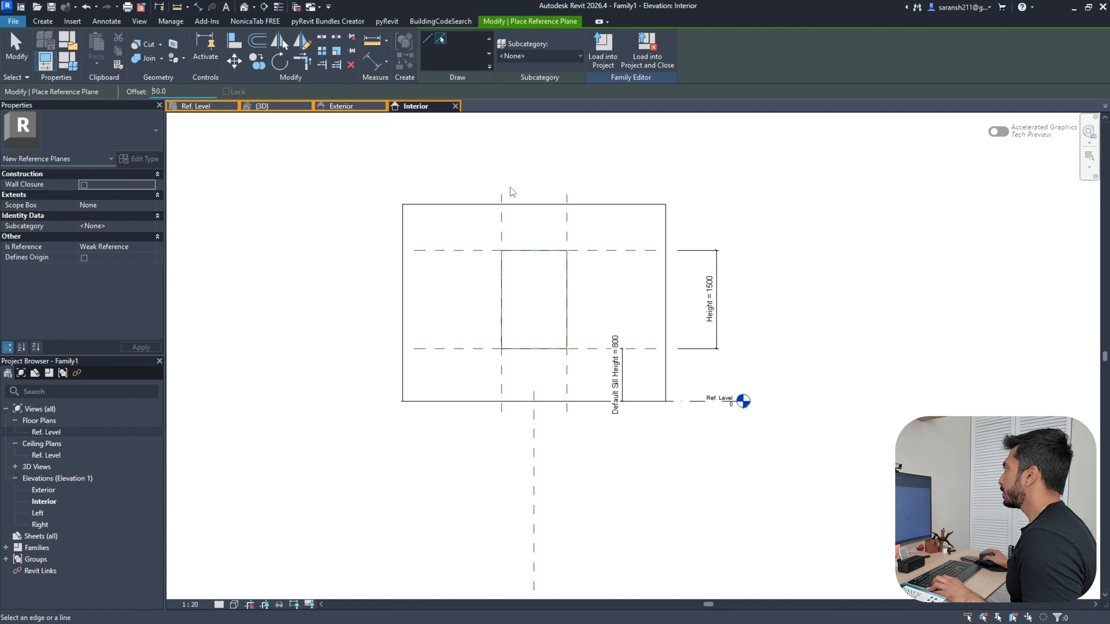
scroll(586, 250, "up", 3)
left_click(578, 422)
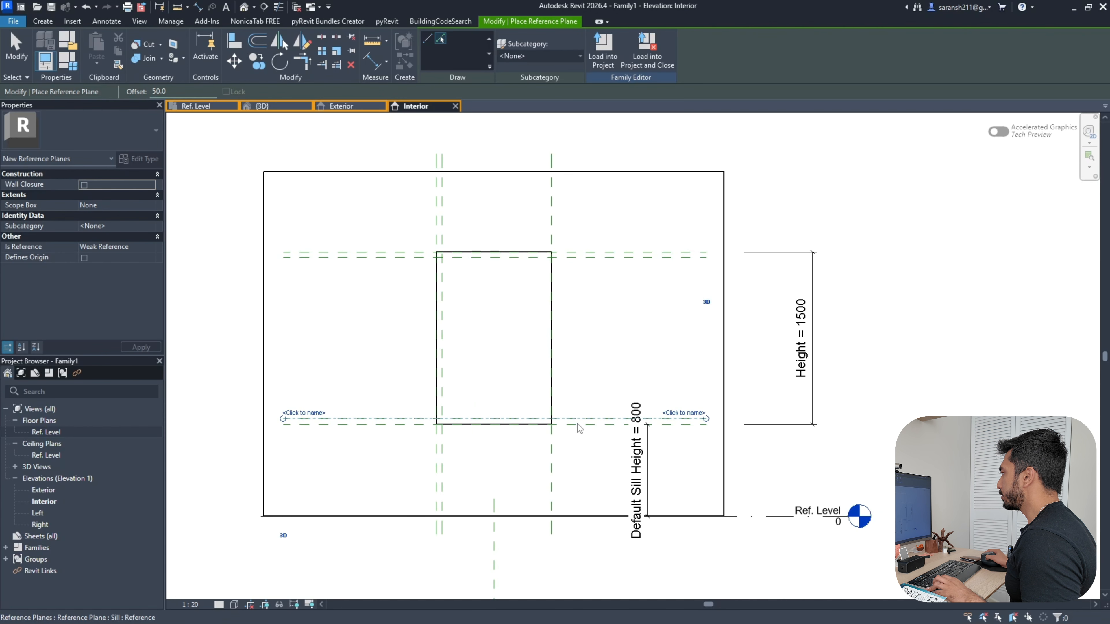
left_click(551, 238)
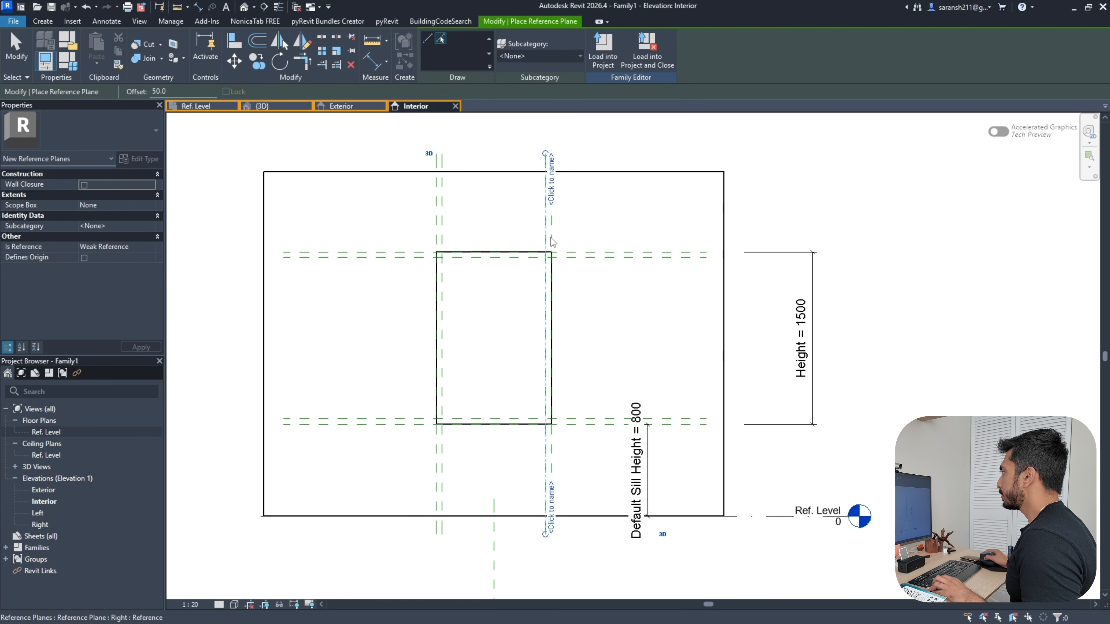
Dimension the left and right jamb offset planes at 50
left_click(201, 10)
scroll(472, 232, "up", 2)
left_click(409, 237)
left_click(419, 238)
left_click(435, 237)
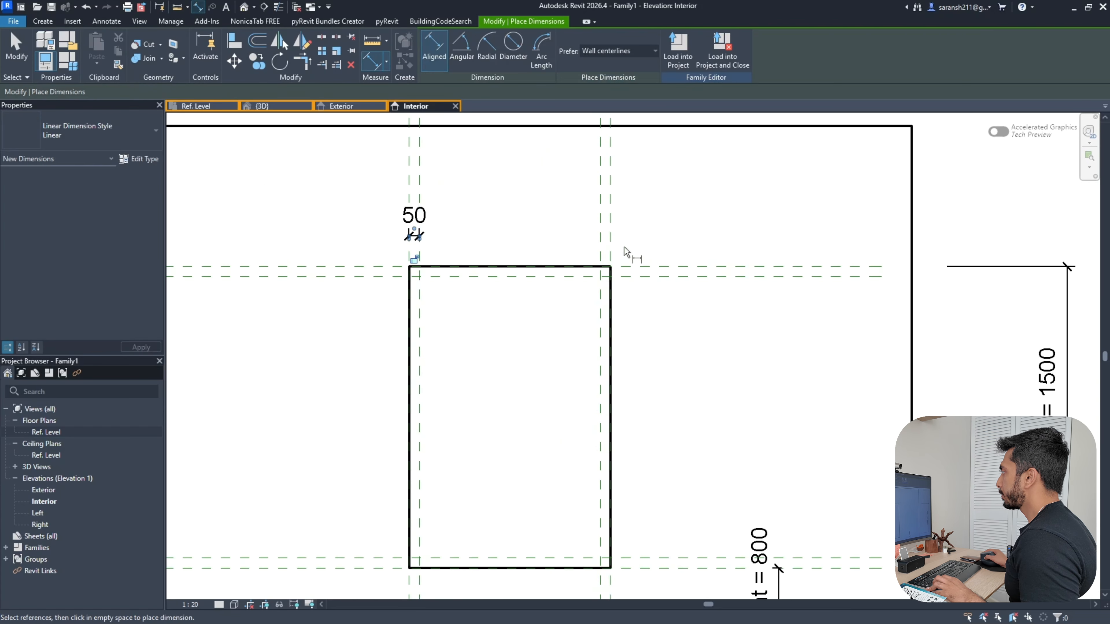
left_click(600, 237)
left_click(610, 237)
left_click(621, 236)
Dimension the head and sill offset planes at 50
scroll(621, 293, "down", 2)
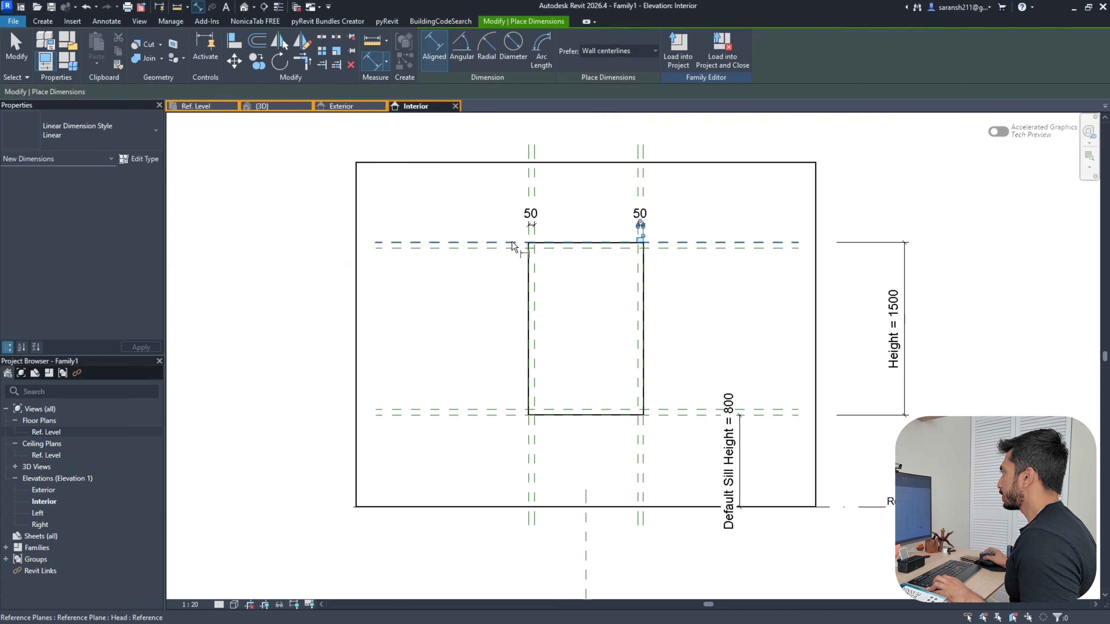
left_click(512, 242)
left_click(512, 245)
left_click(473, 245)
left_click(471, 410)
left_click(471, 413)
left_click(472, 415)
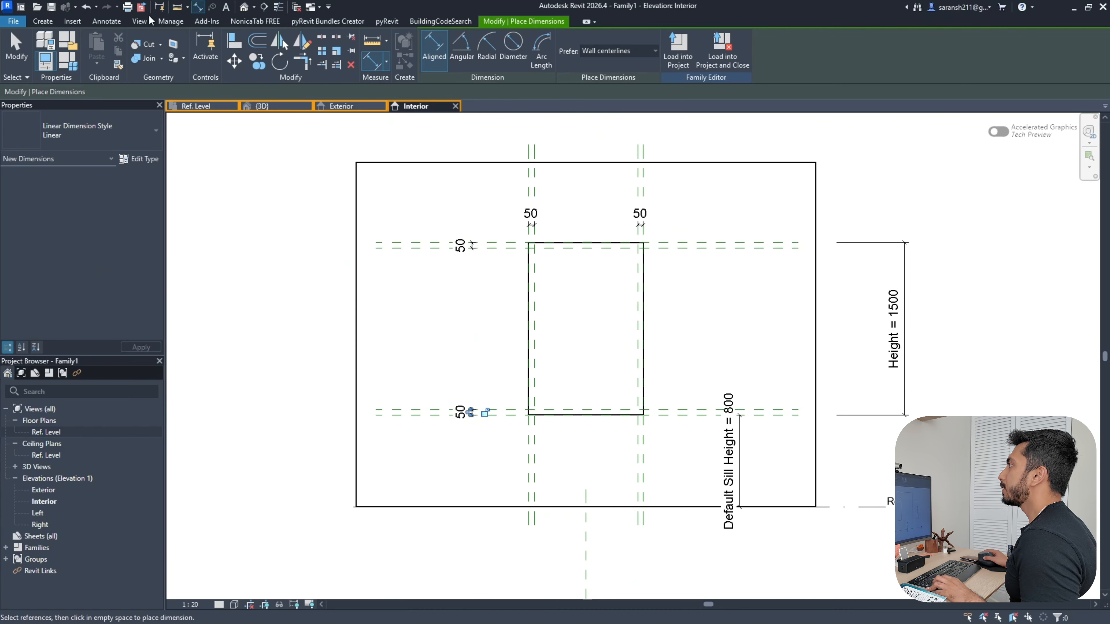
Label the upper-right 50 dimension with a new parameter named 'Frame Width'
left_click(17, 48)
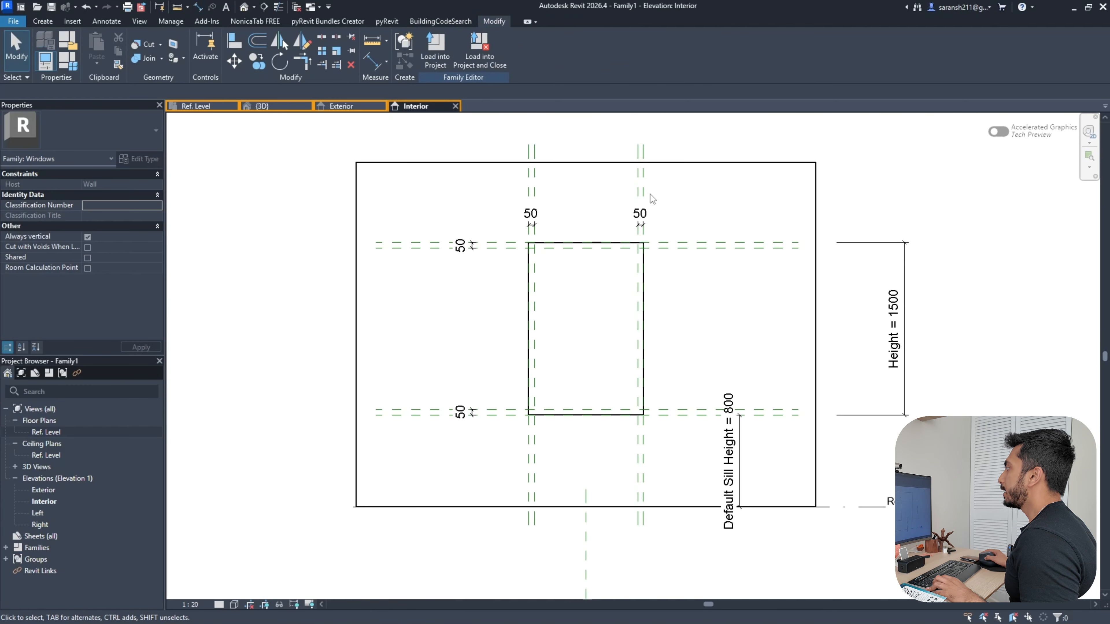
left_click(639, 221)
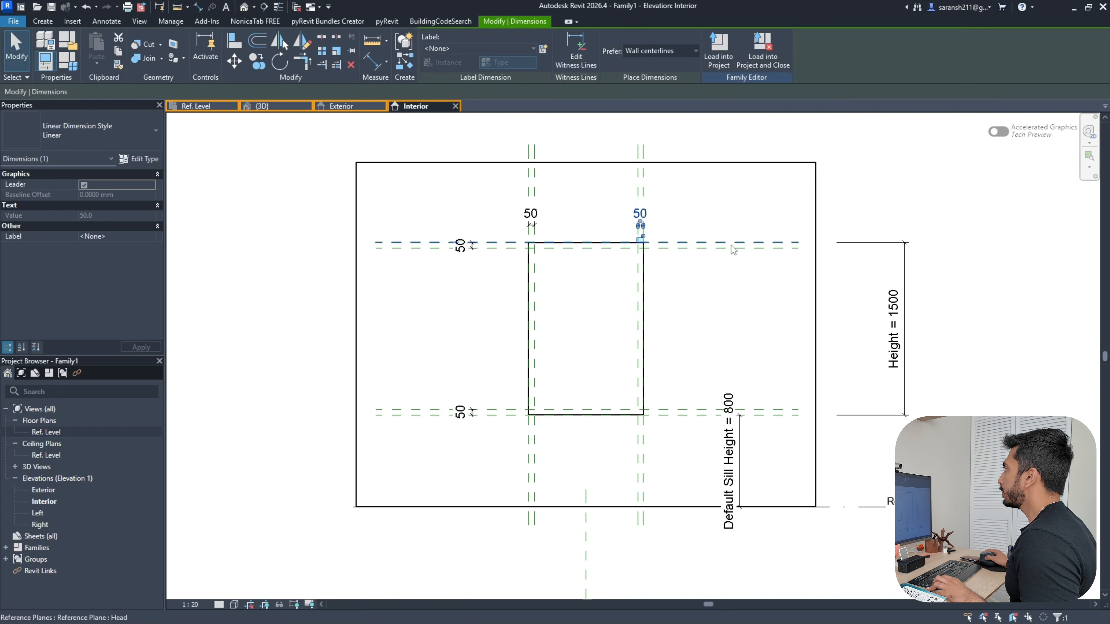
left_click(543, 49)
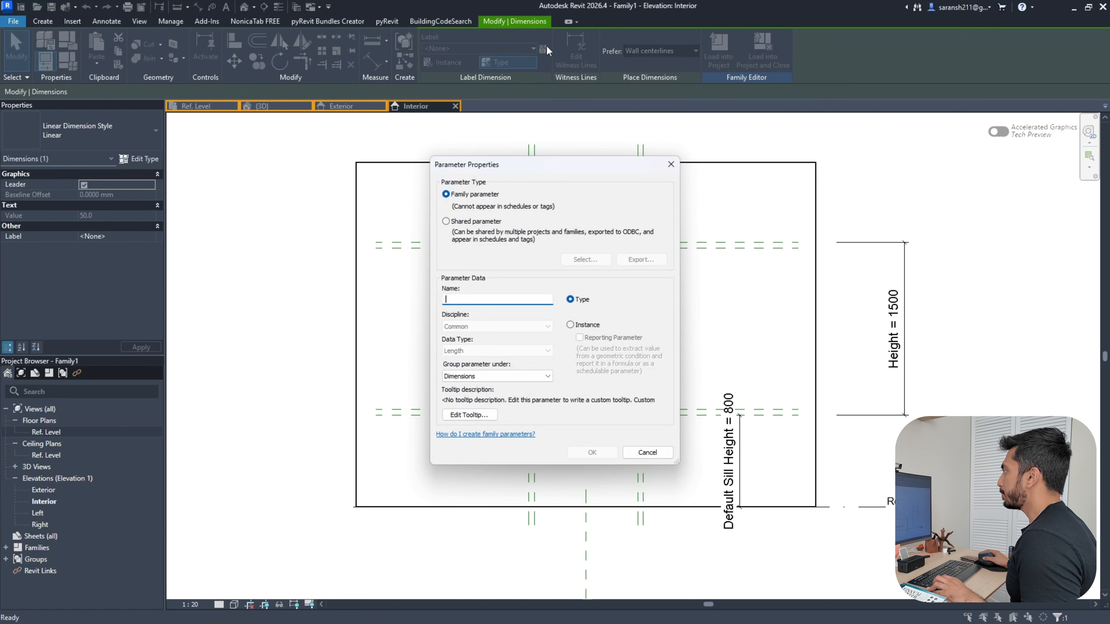
left_click_drag(557, 174, 243, 92)
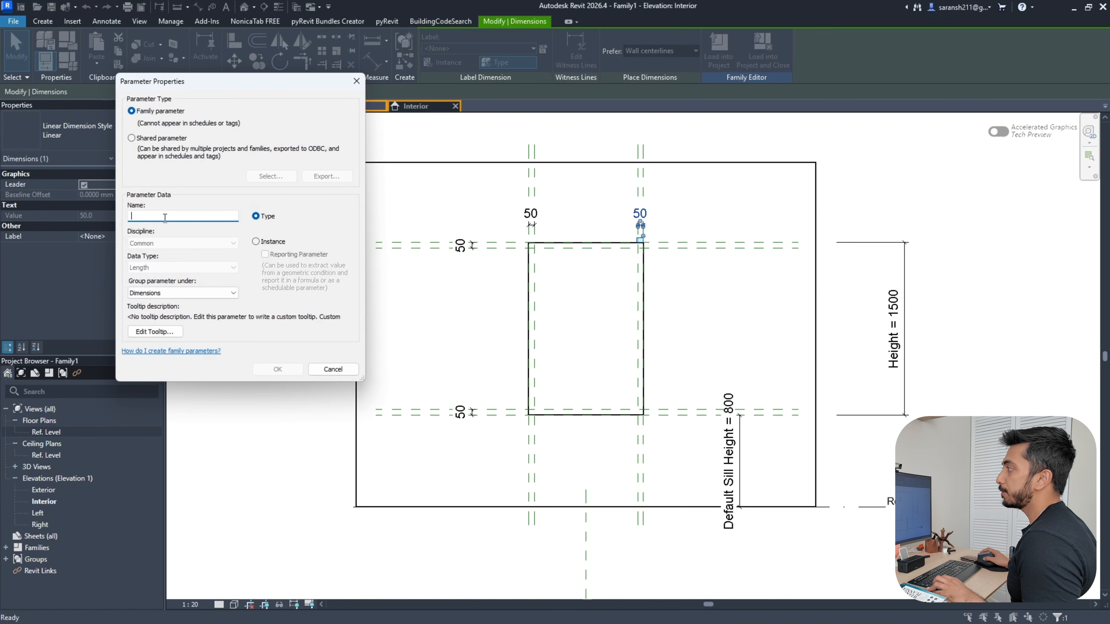
key("Caps_Lock")
type("F")
key("Caps_Lock")
type("ram")
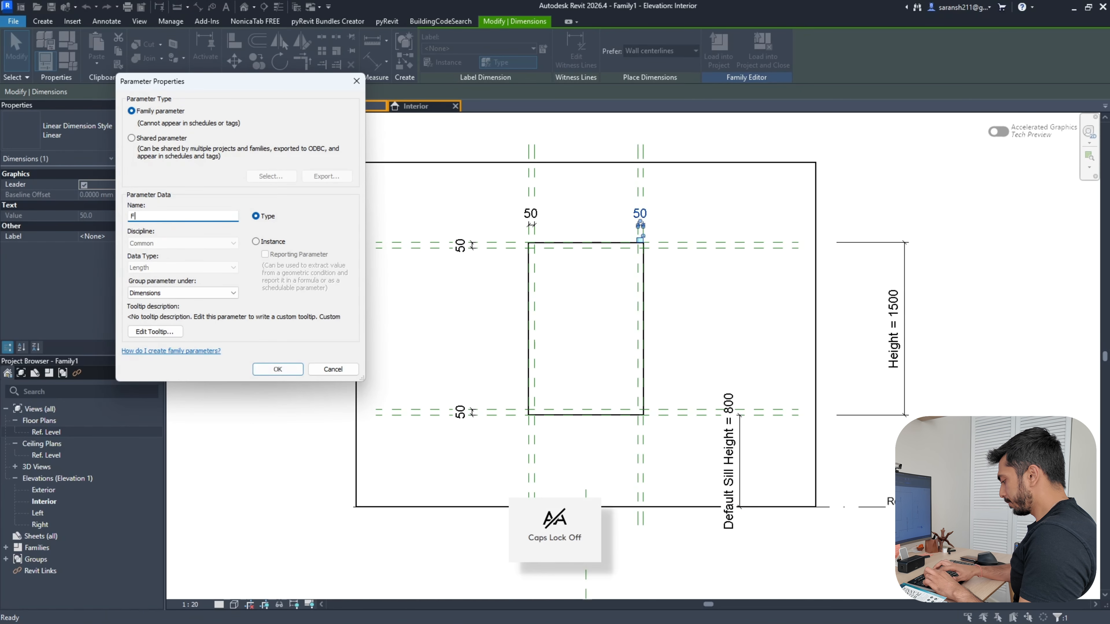
type("e")
key("Caps_Lock")
type("W")
key("Caps_Lock")
type("id")
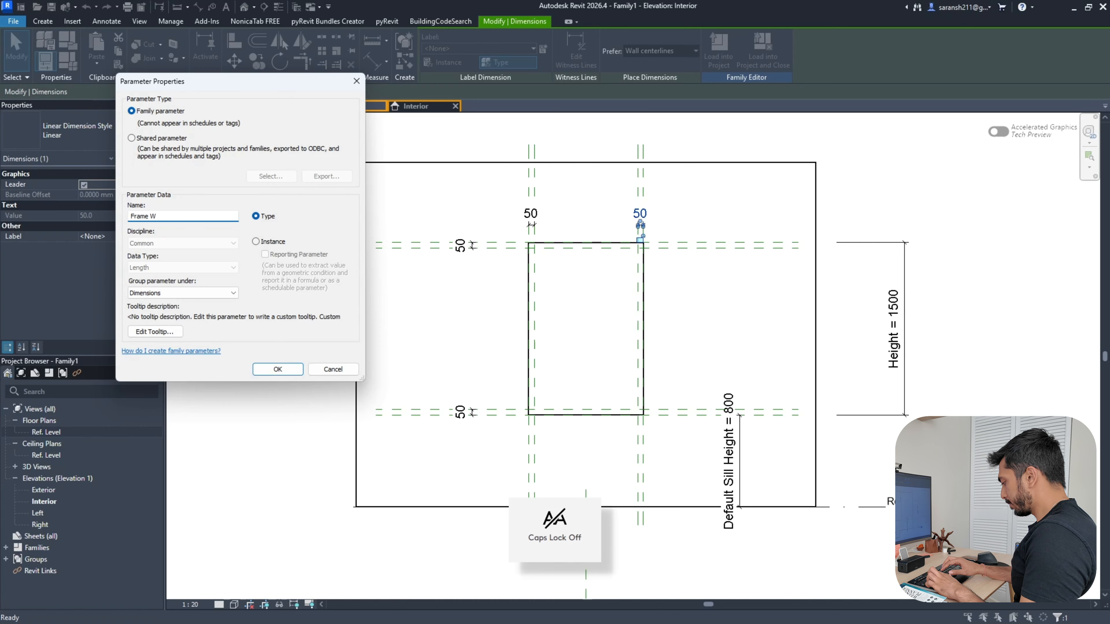
type("th")
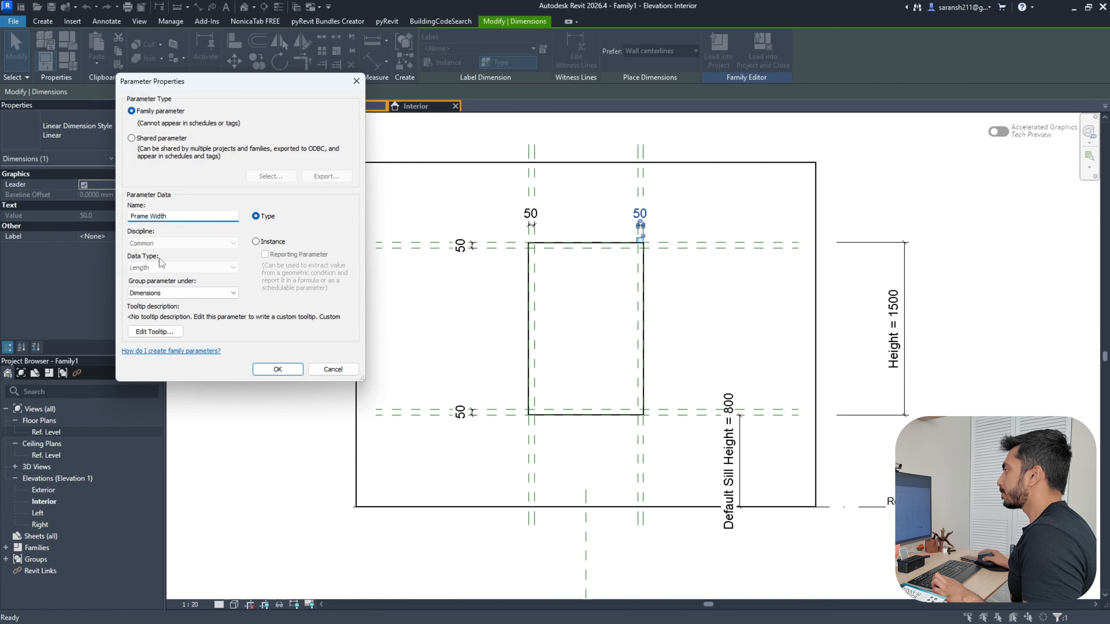
left_click(278, 369)
Apply the Frame Width label to the remaining 50 offset dimensions
left_click(533, 217)
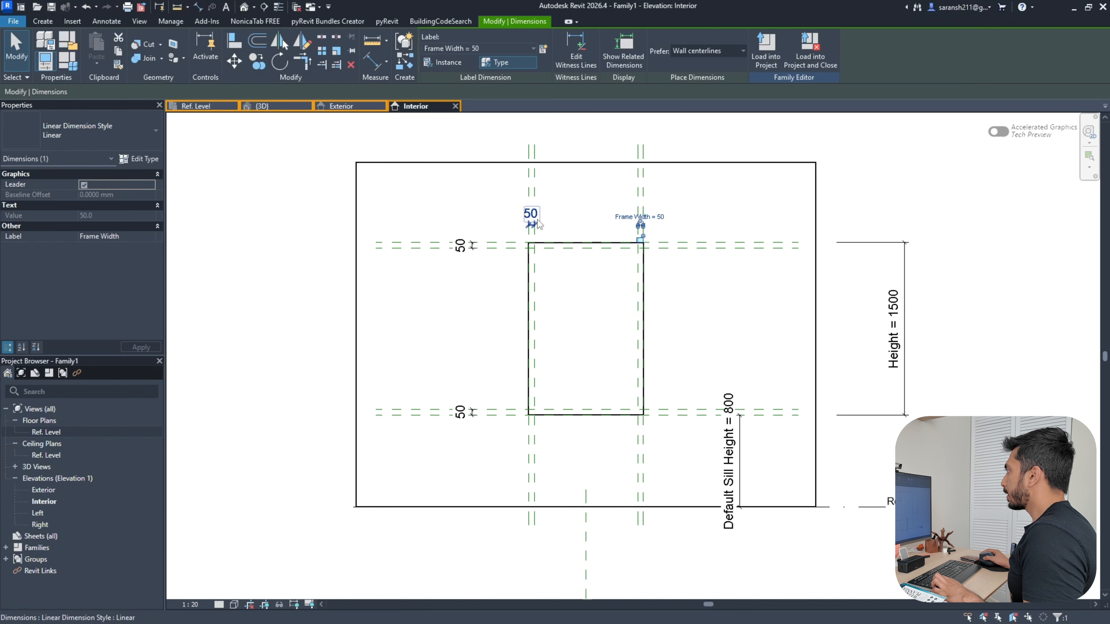
left_click(461, 245, "ctrl")
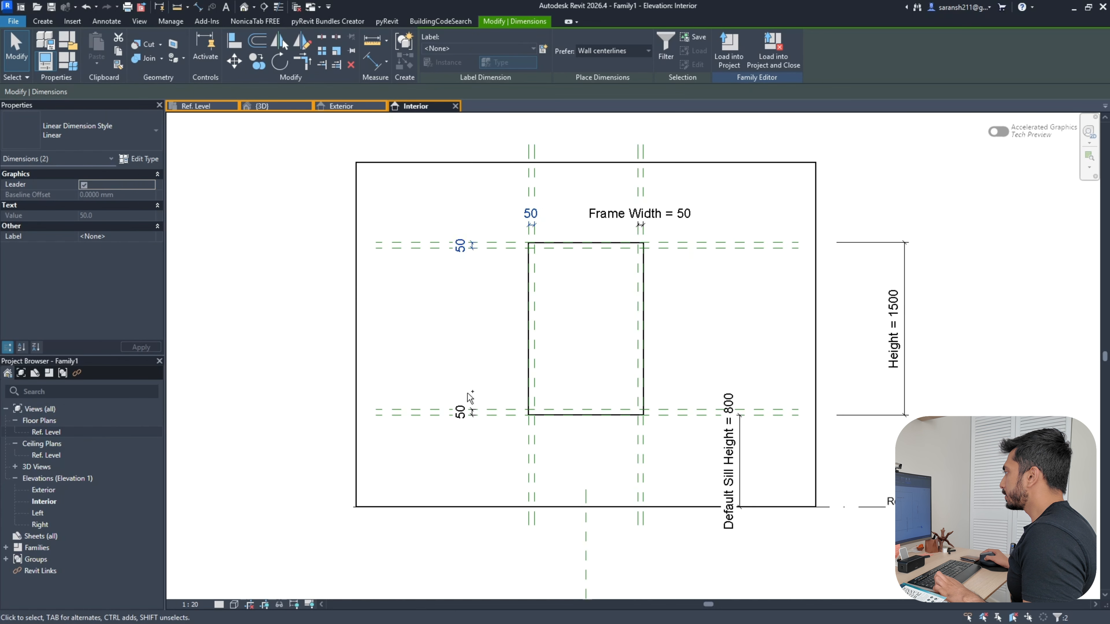
left_click(463, 412, "ctrl")
left_click(439, 48)
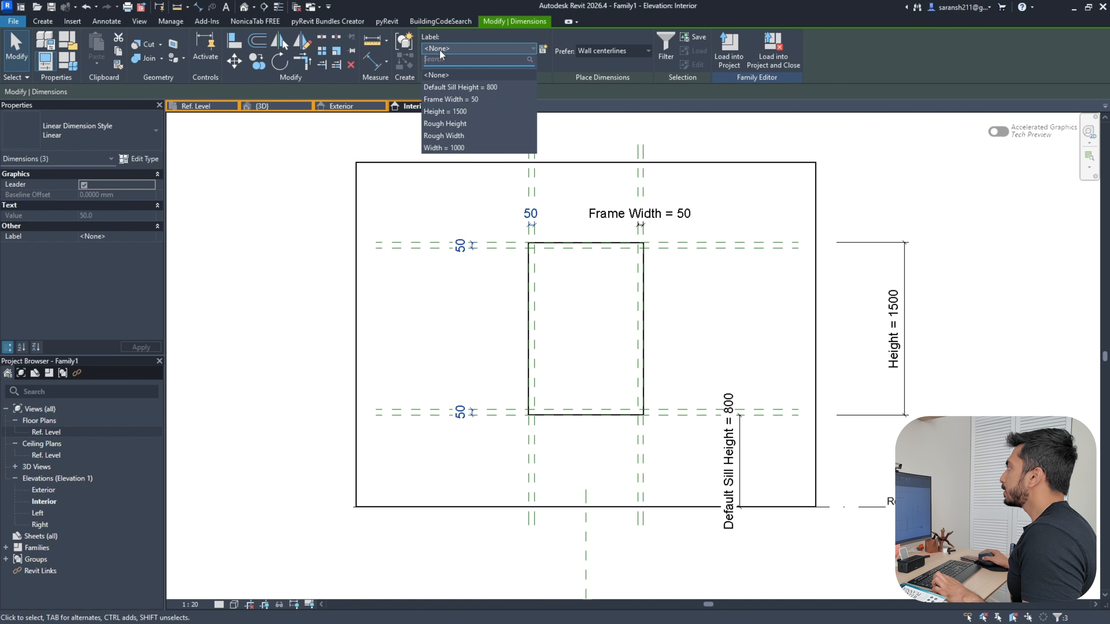
left_click(441, 100)
left_click(306, 194)
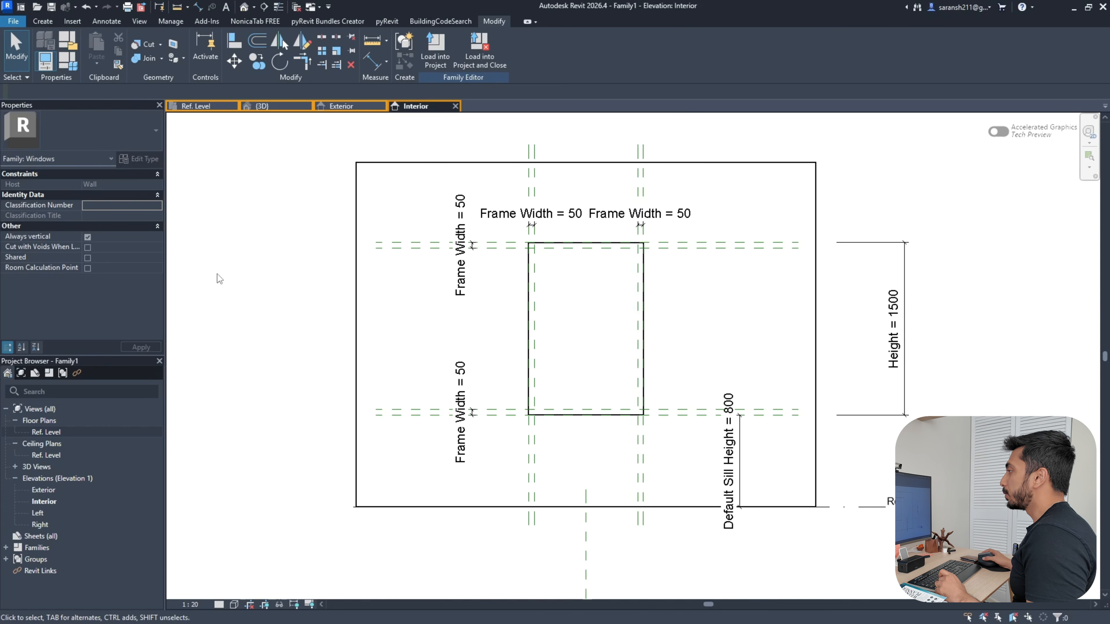
In the Ref. Level plan, pick the wall centre plane with Offset 25 to add depth reference planes
left_click(199, 106)
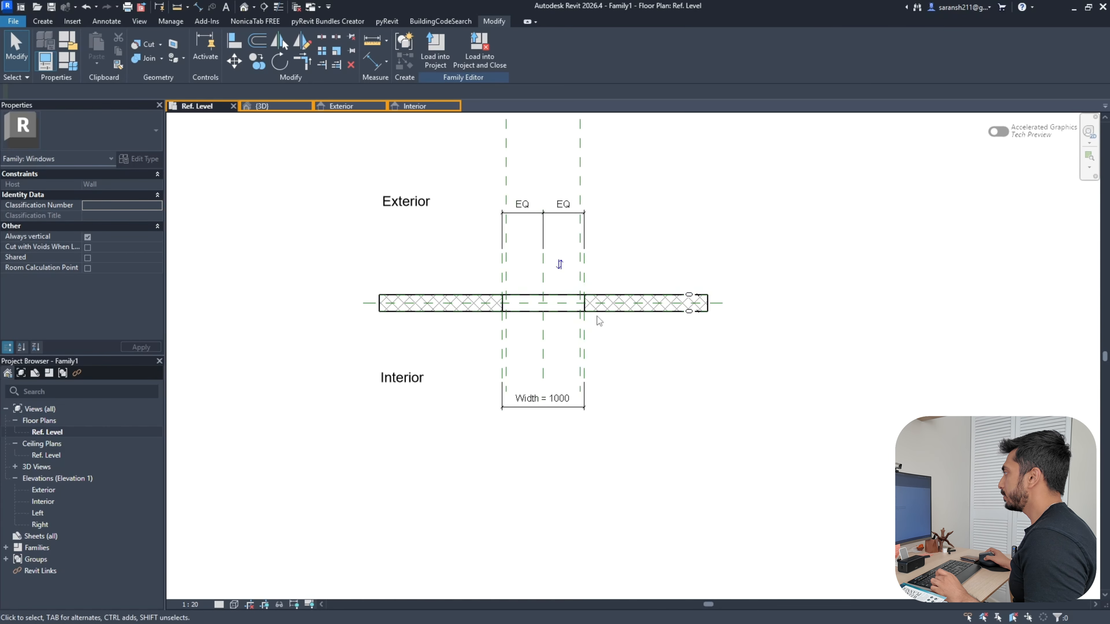
scroll(596, 315, "up", 3)
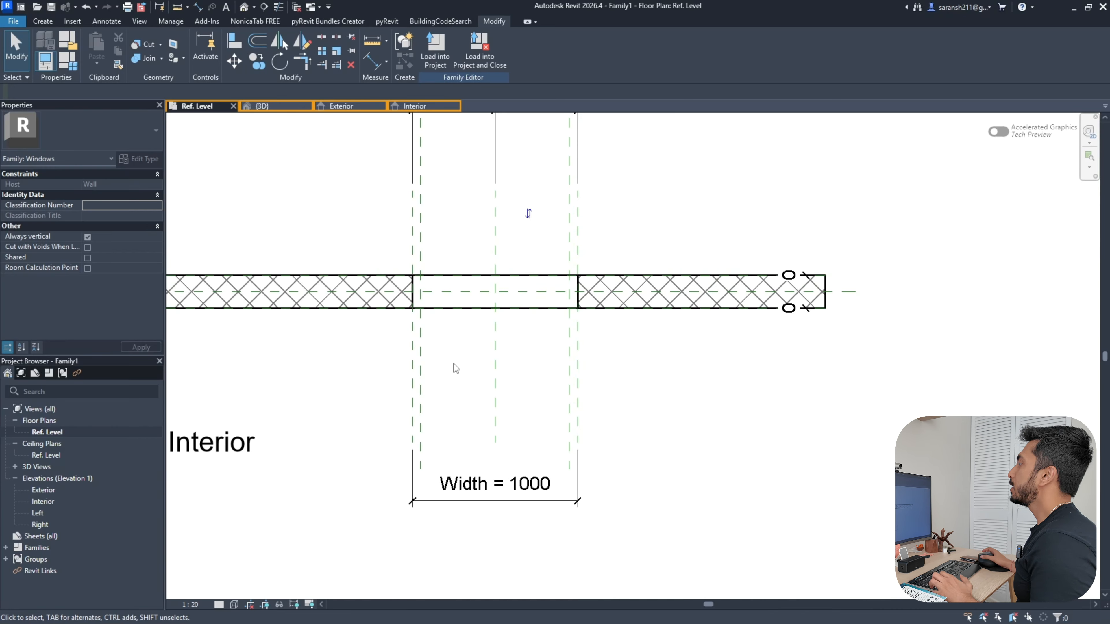
left_click(43, 21)
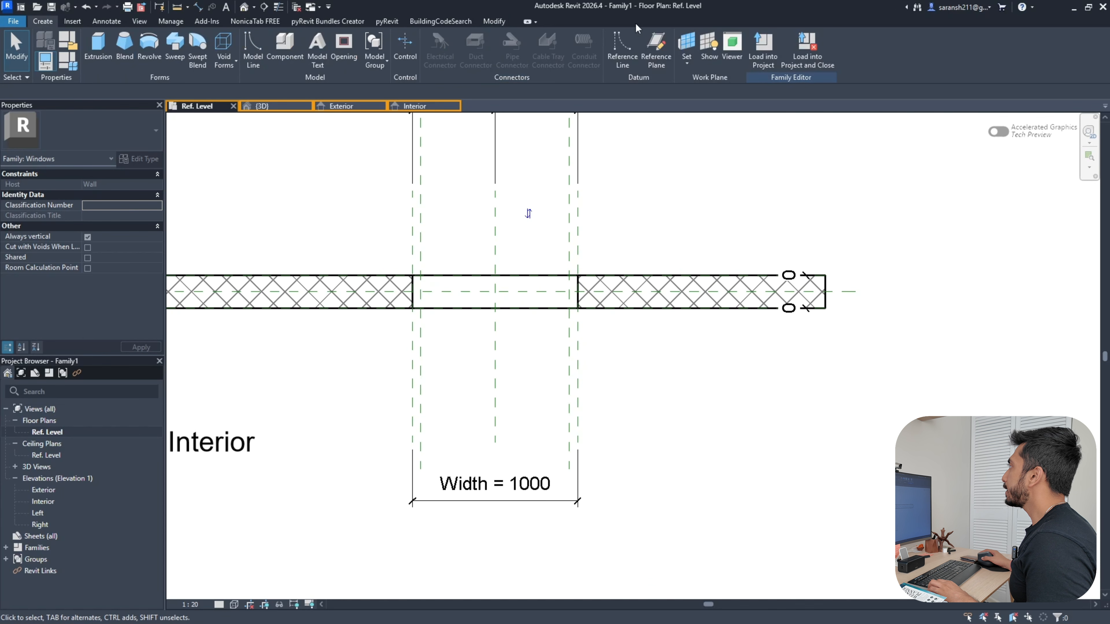
left_click(656, 47)
left_click(441, 40)
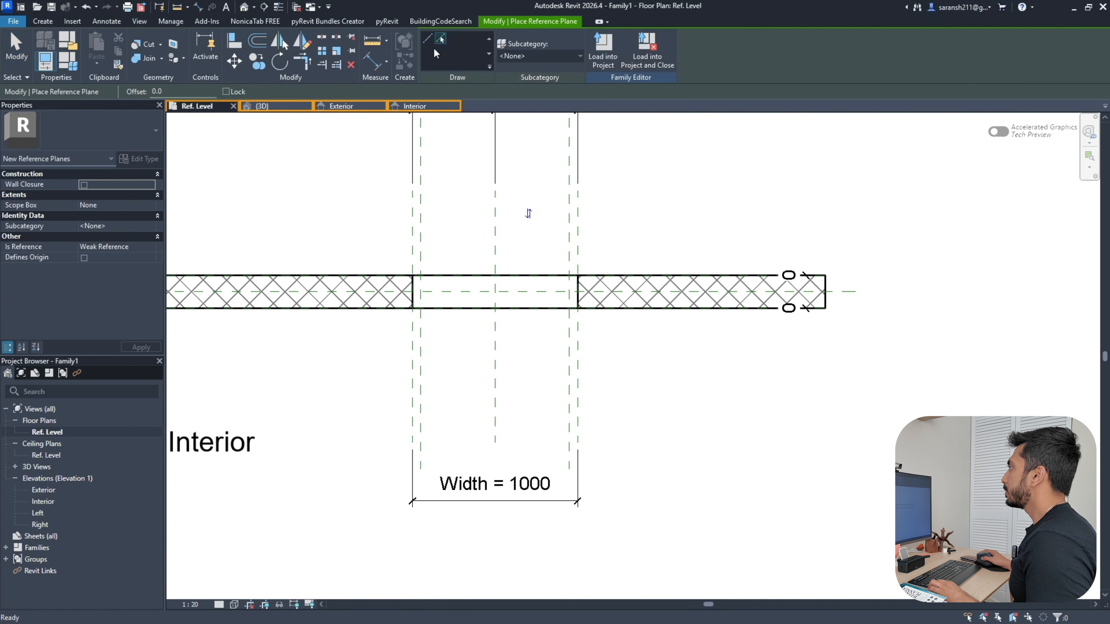
double_click(198, 87)
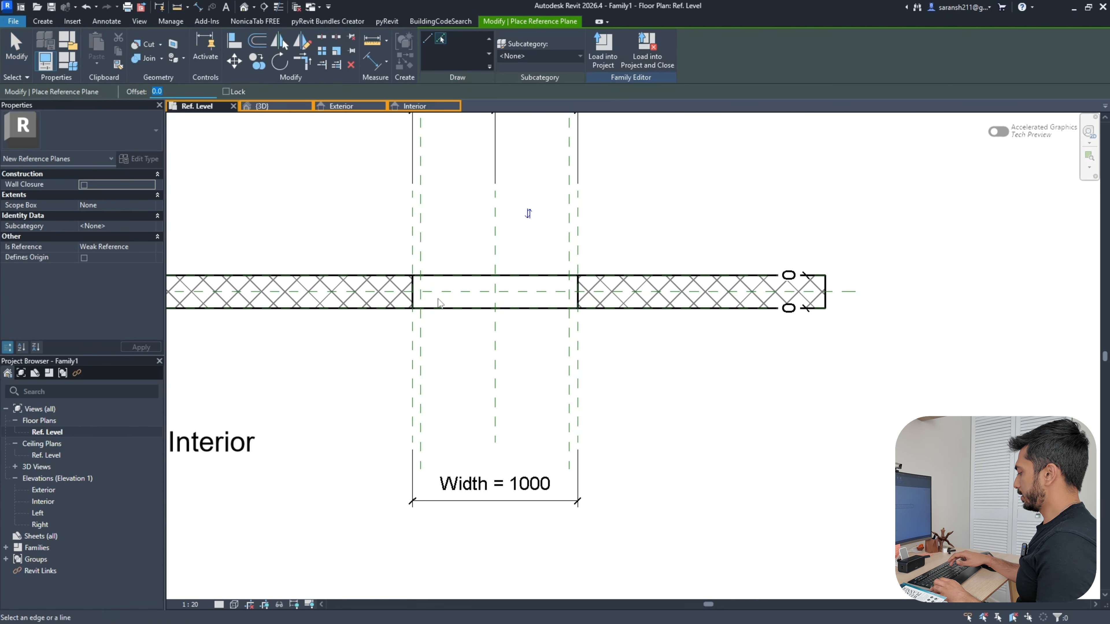
key("BackSpace")
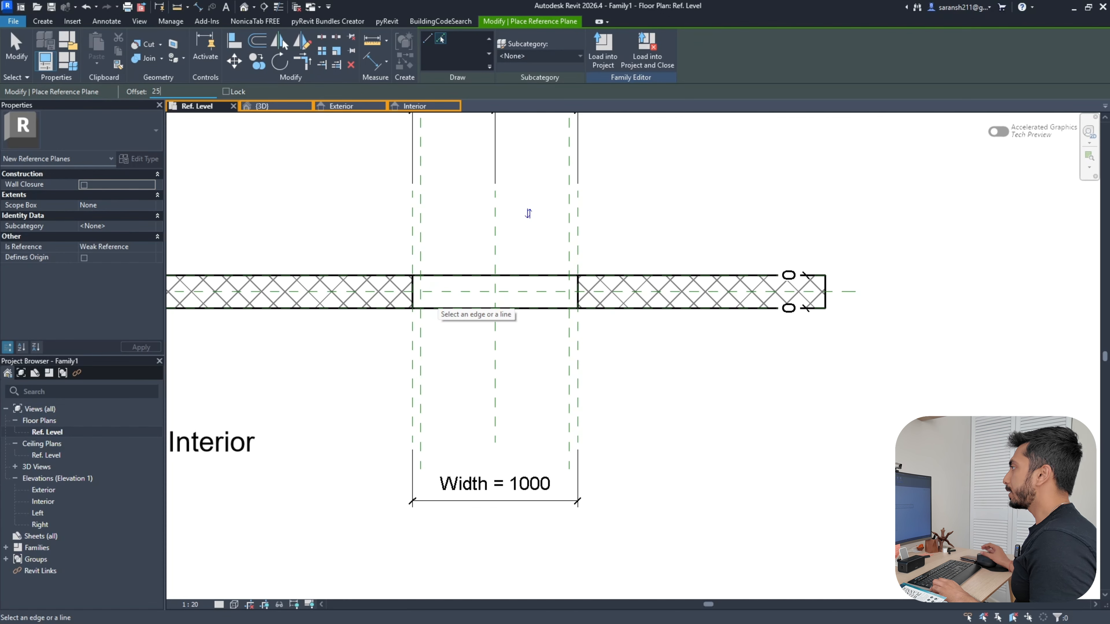
type("25")
scroll(451, 292, "up", 2)
left_click(451, 292)
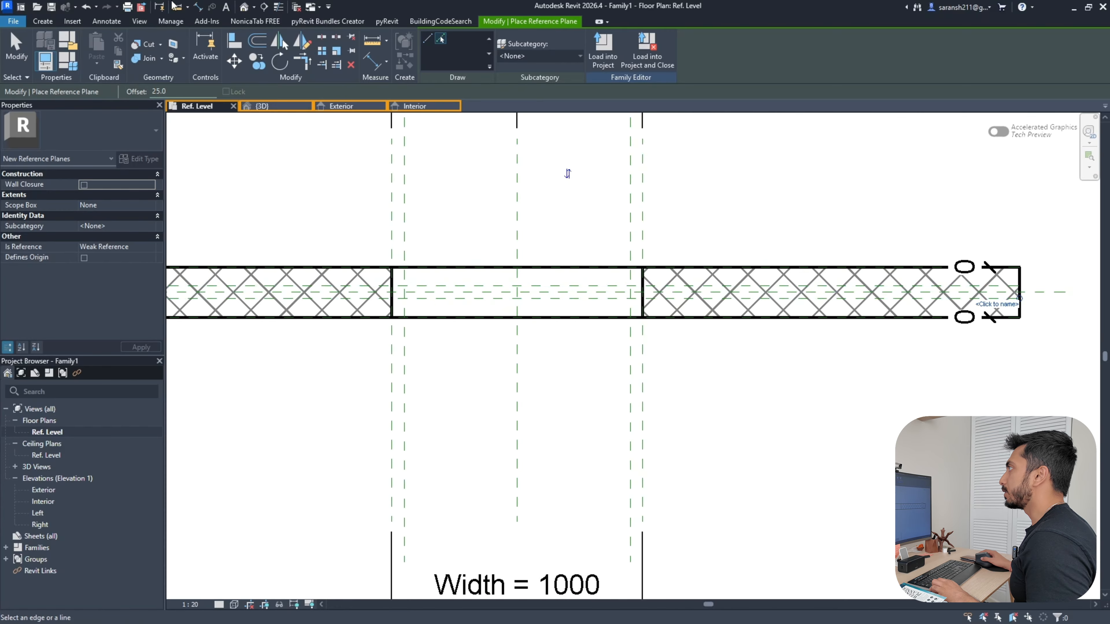
left_click(197, 7)
scroll(450, 297, "up", 2)
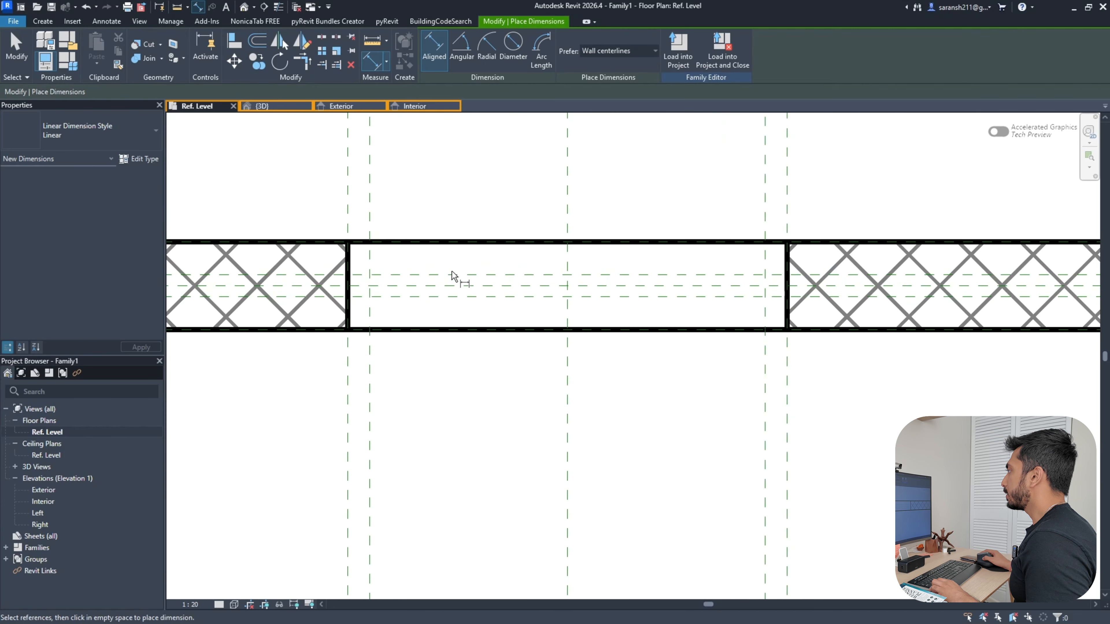
Dimension the depth planes 25/25 about the centreline, set EQ, and add a 50 overall dimension
left_click(454, 284)
left_click(455, 298)
scroll(514, 358, "down", 2)
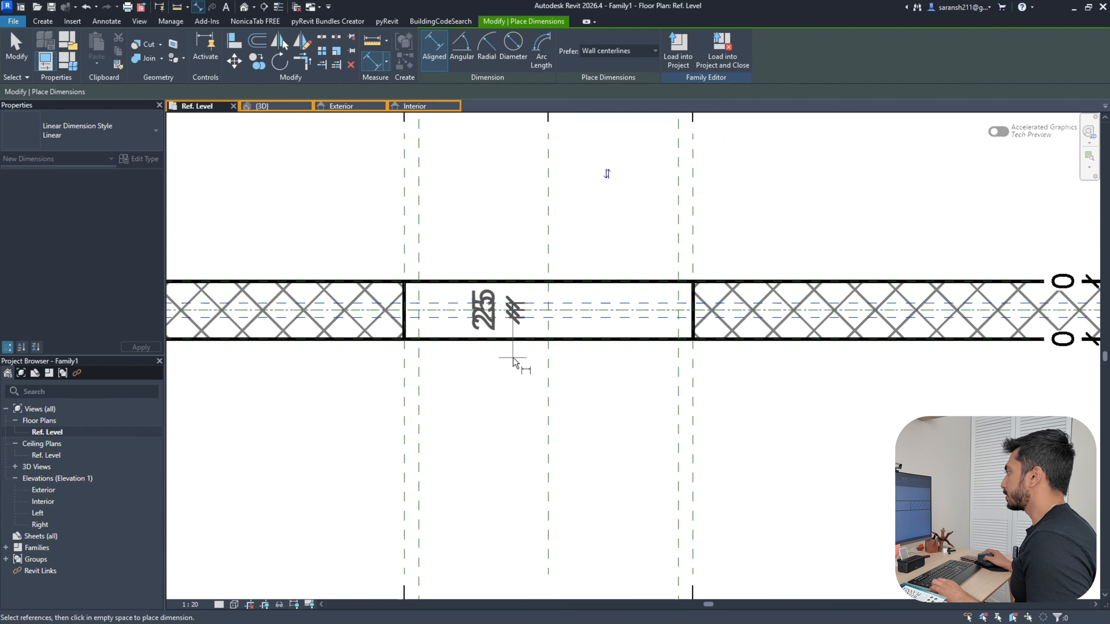
left_click(399, 381)
left_click(398, 326)
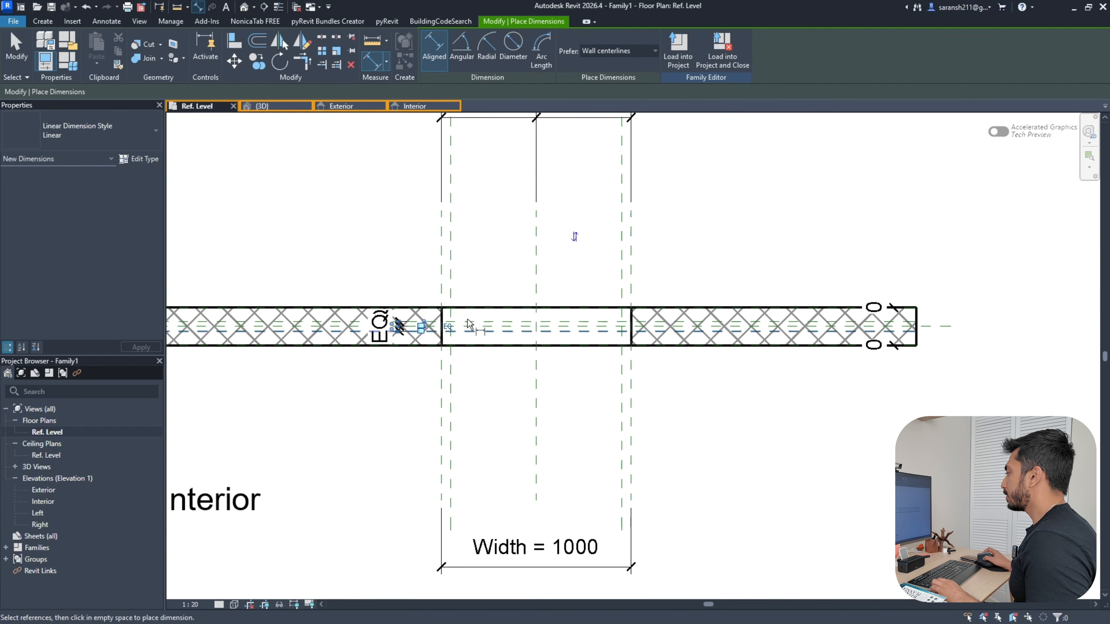
scroll(468, 341, "up", 2)
left_click(469, 345)
scroll(545, 387, "down", 2)
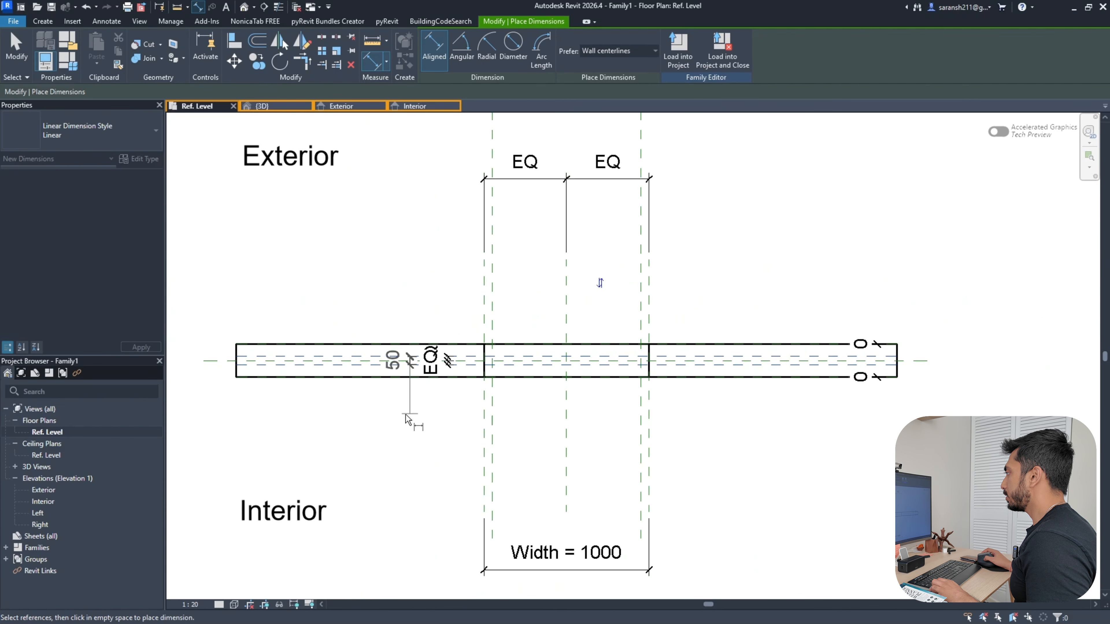
left_click(398, 421)
scroll(397, 334, "up", 3)
key("Escape")
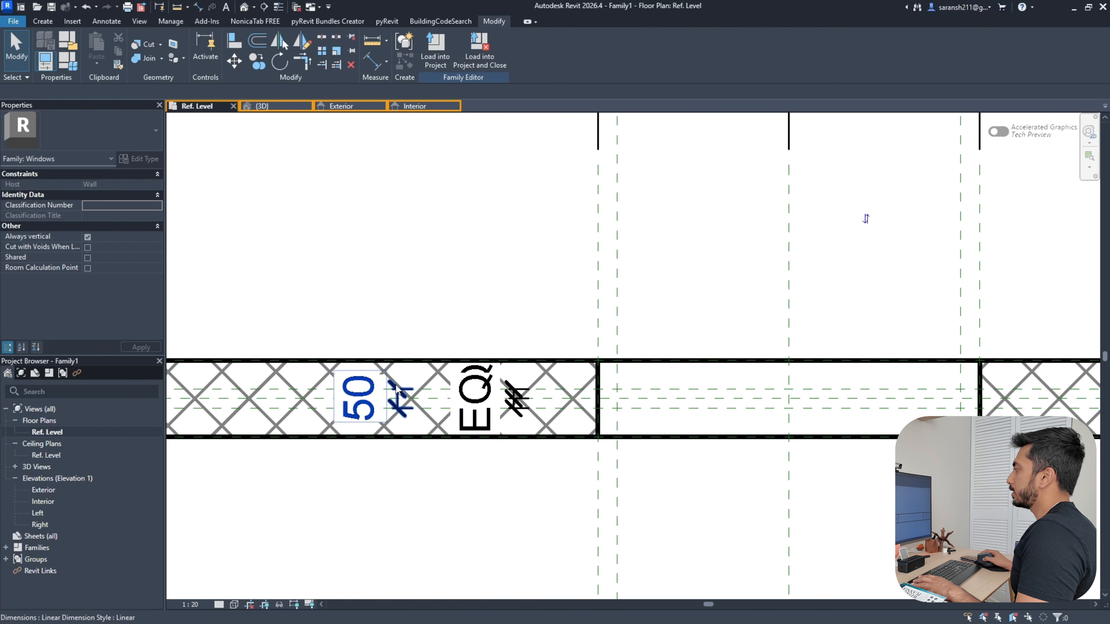
Label the 50 depth dimension with a new parameter named 'Frame Depth'
left_click(399, 398)
left_click(544, 48)
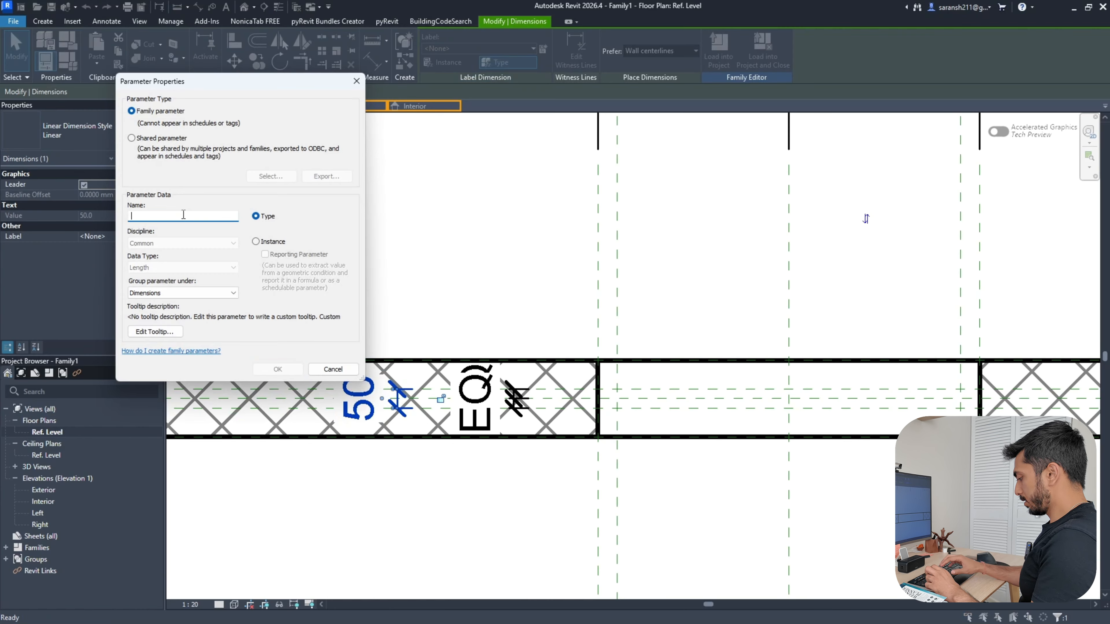
key("Caps_Lock")
type("F")
key("Caps_Lock")
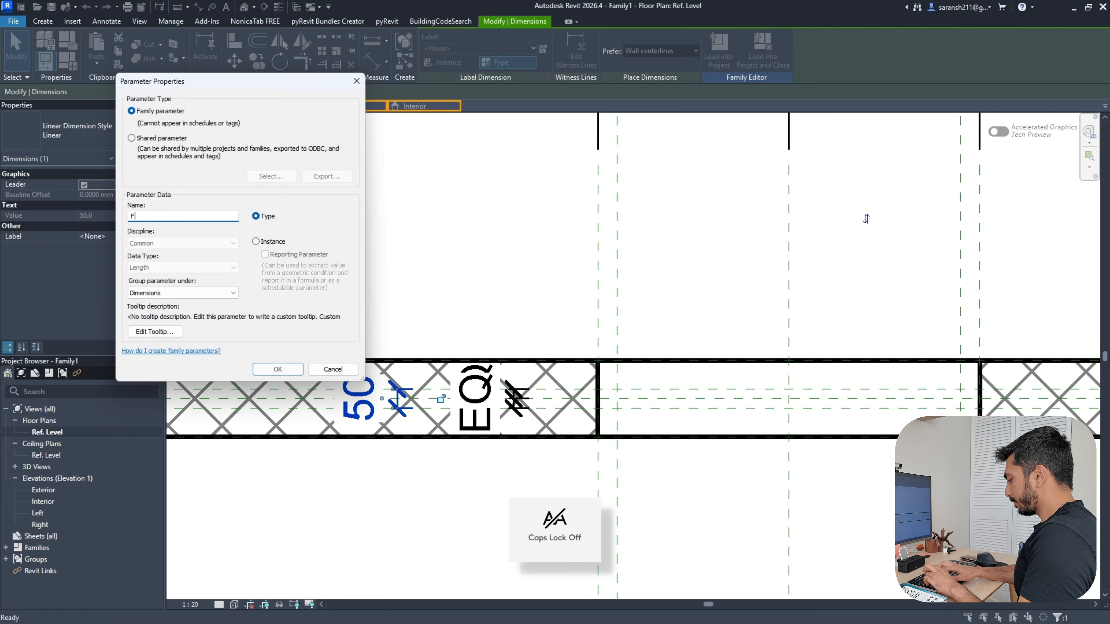
type("rame")
key("Caps_Lock")
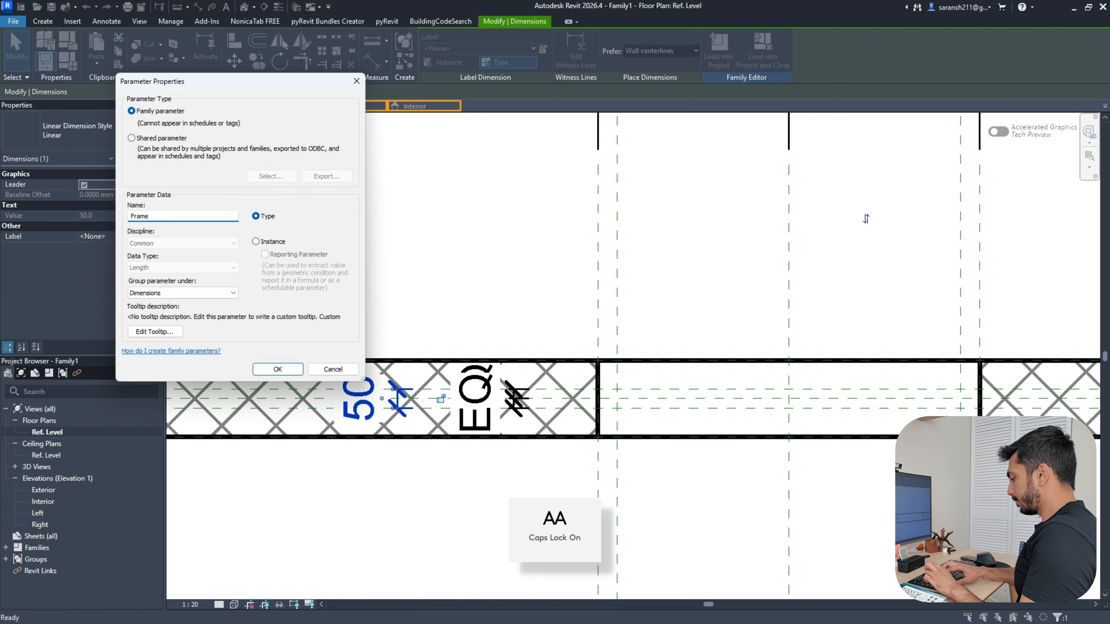
type("D")
key("Caps_Lock")
type("epth")
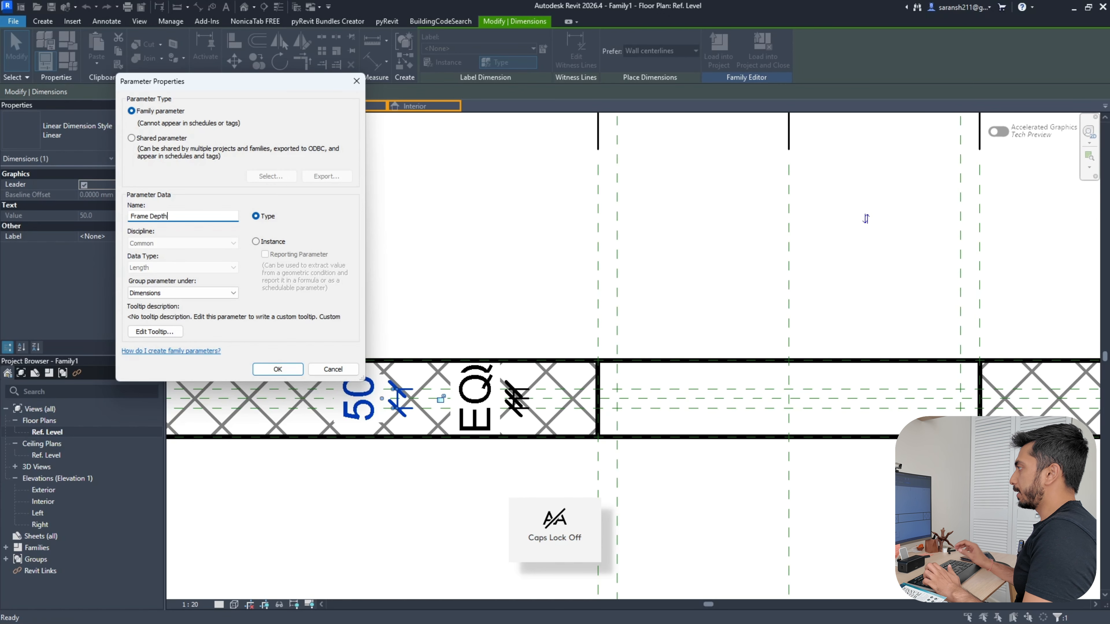
left_click(275, 372)
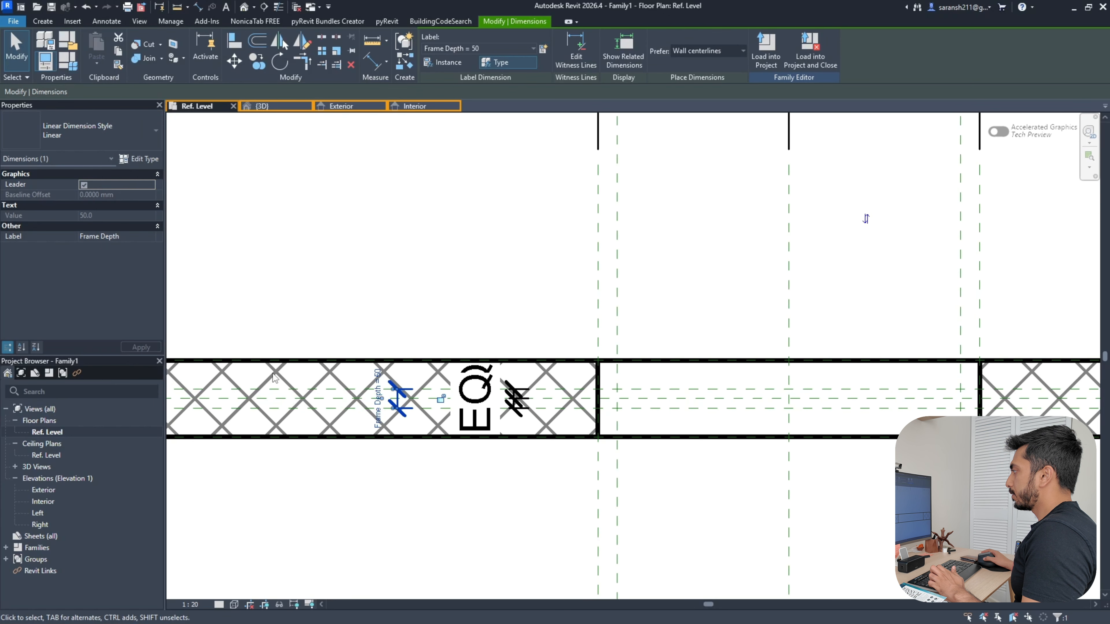
Switch to the Interior elevation and begin a new Sweep for the frame
left_click(374, 237)
scroll(480, 288, "down", 1)
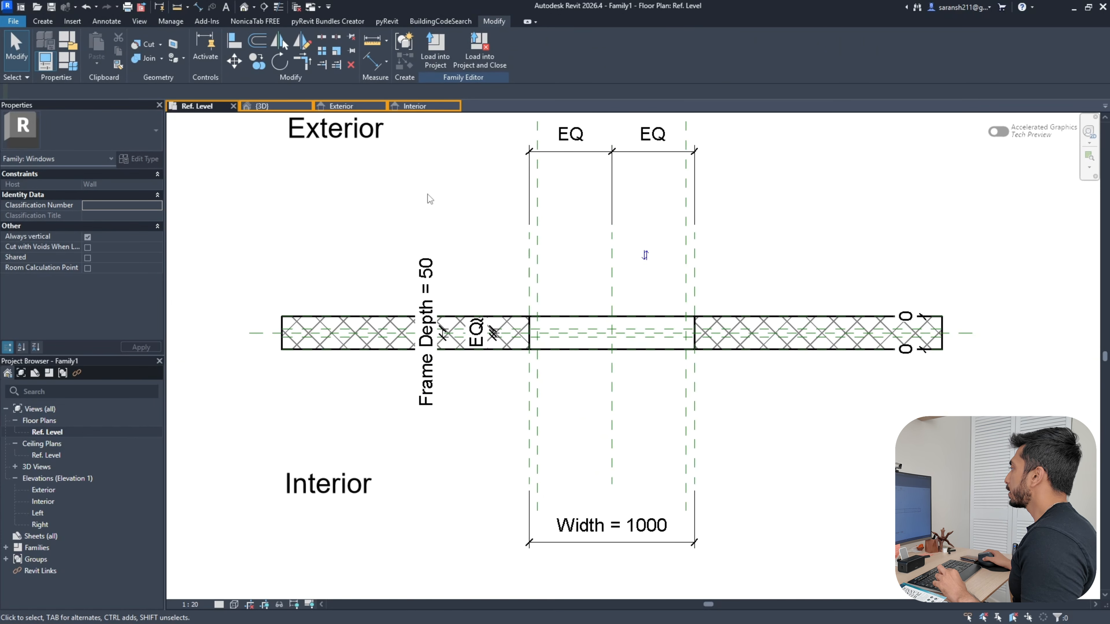
left_click(376, 139)
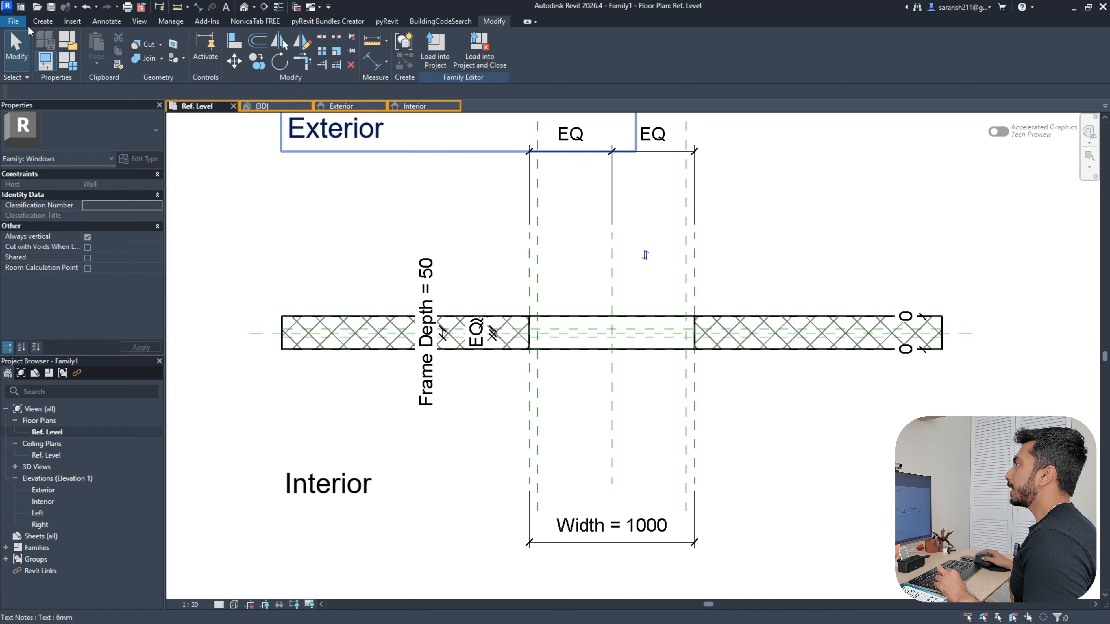
left_click(39, 23)
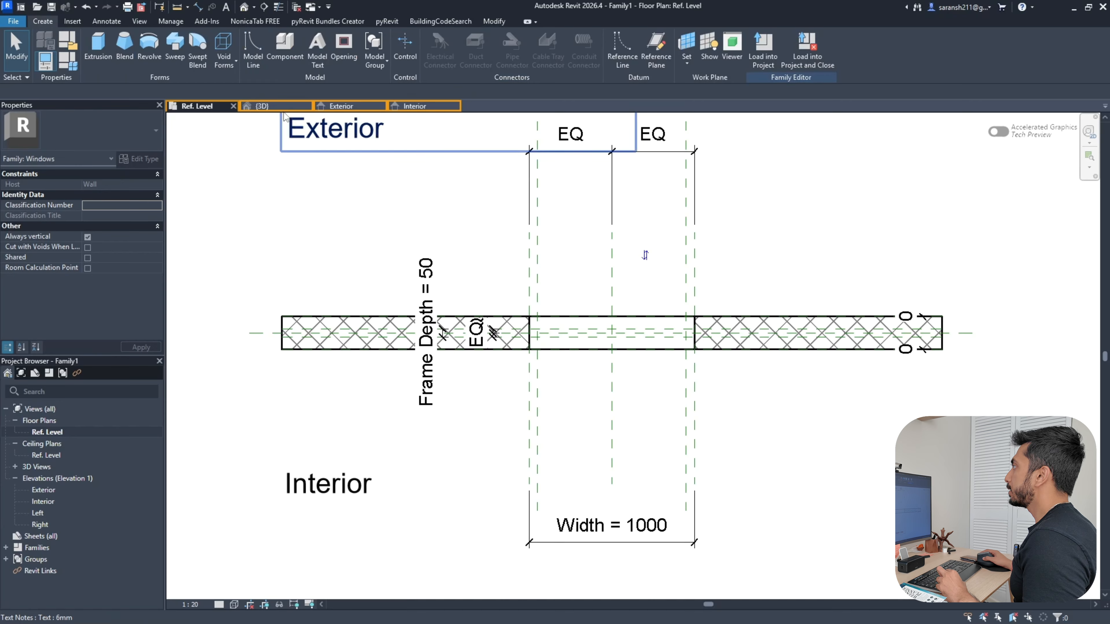
left_click(417, 106)
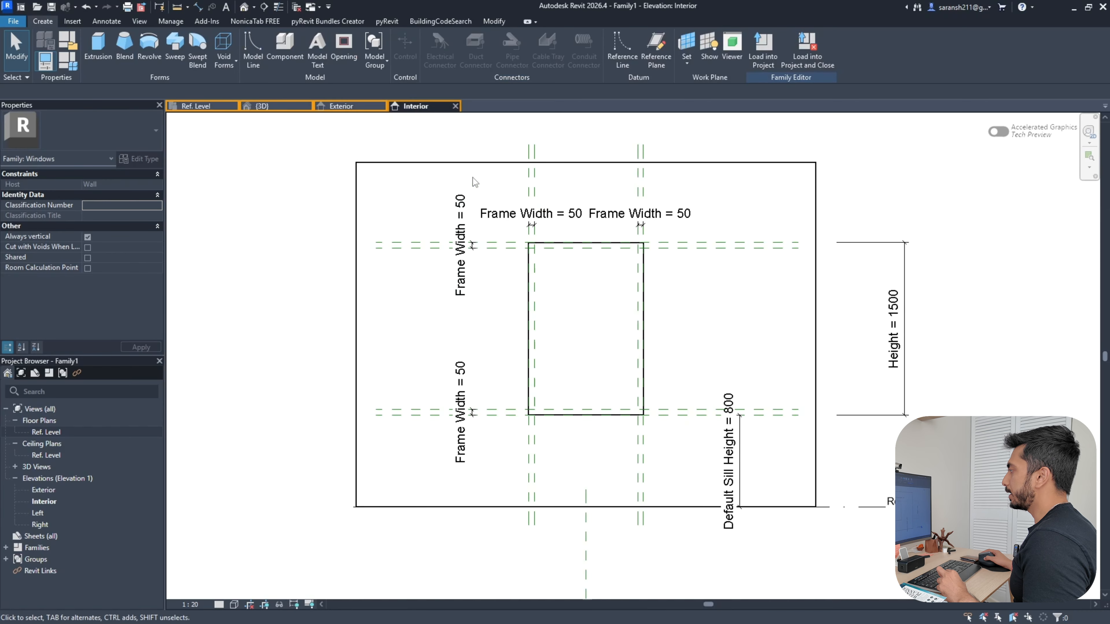
left_click(73, 22)
left_click(56, 21)
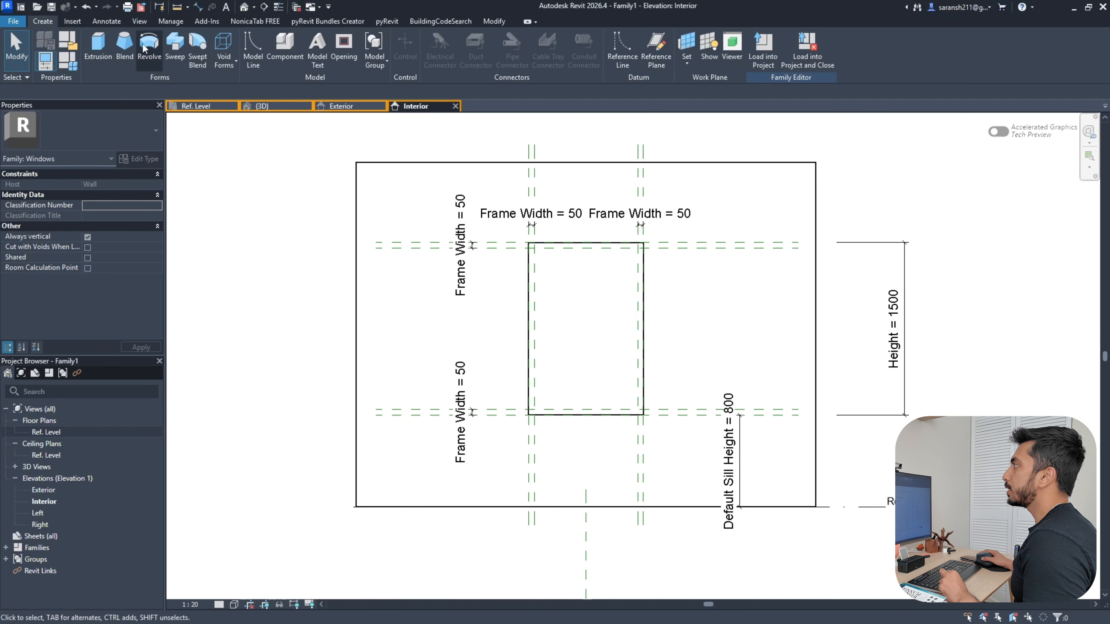
left_click(180, 47)
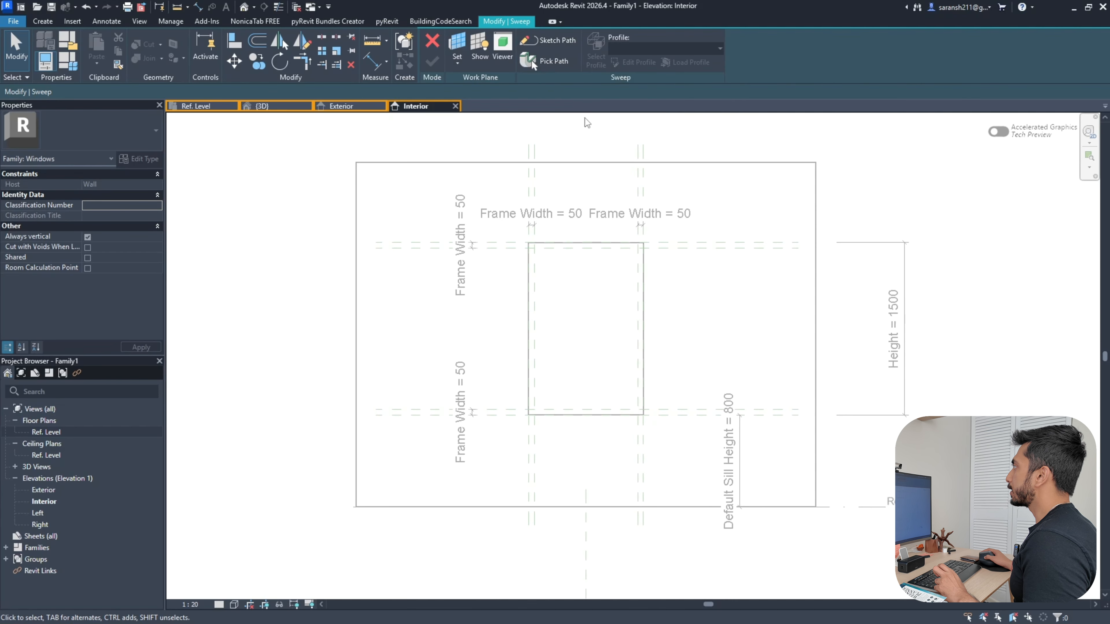
Sketch a closed rectangular sweep path of four lines around the window opening
left_click(552, 43)
scroll(532, 253, "up", 2)
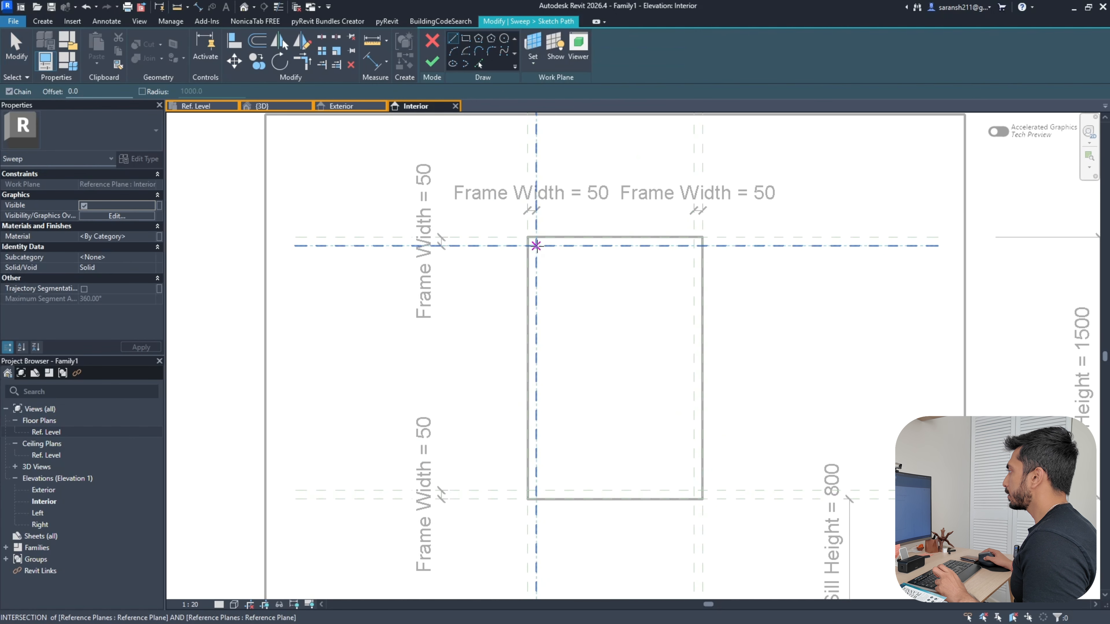
left_click(536, 244)
left_click(535, 490)
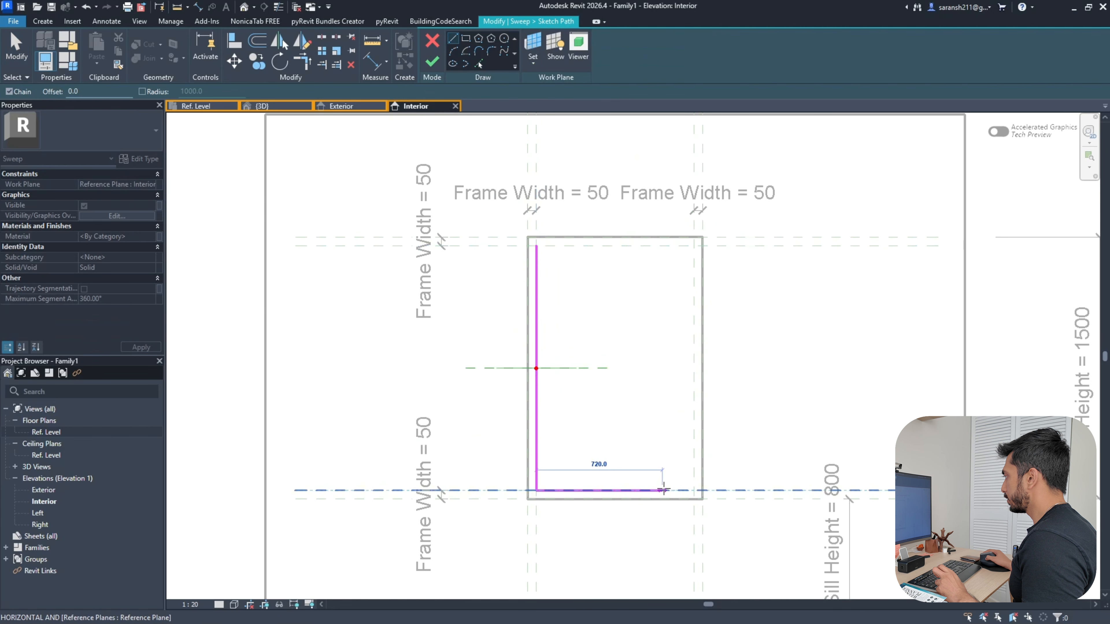
left_click(695, 490)
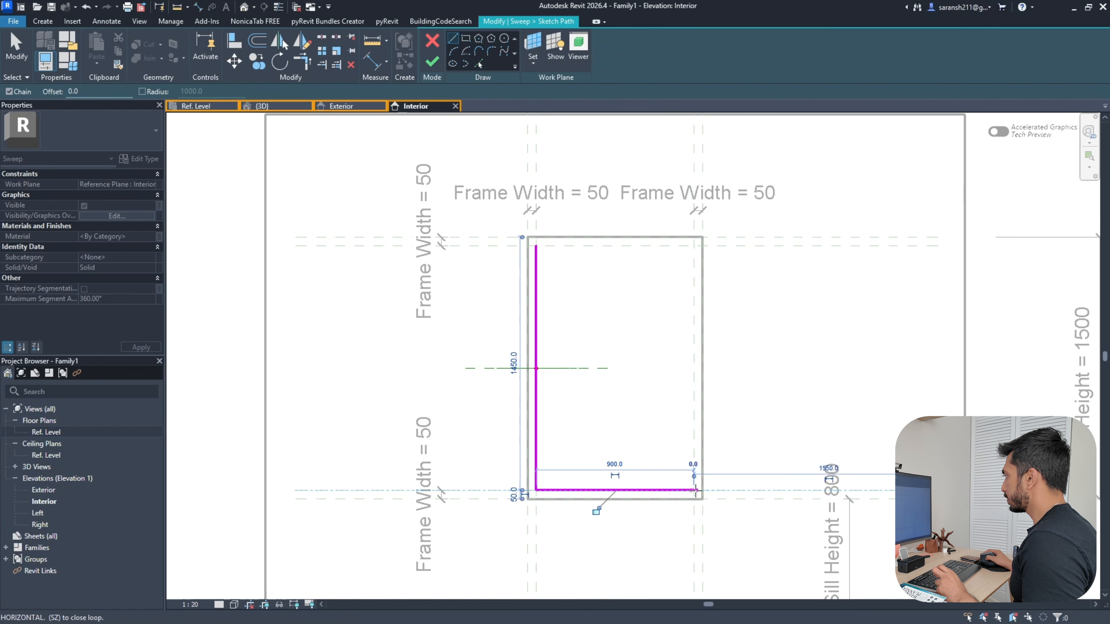
left_click(693, 246)
left_click(536, 245)
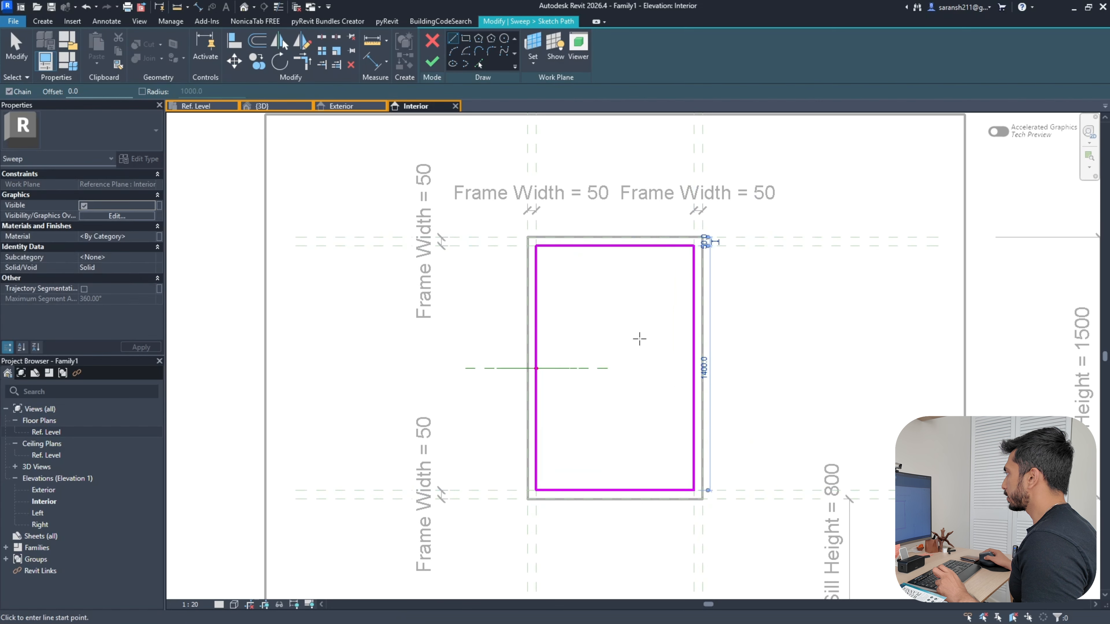
Align the path lines to the frame-width reference planes, lock them, and finish the path
left_click(241, 42)
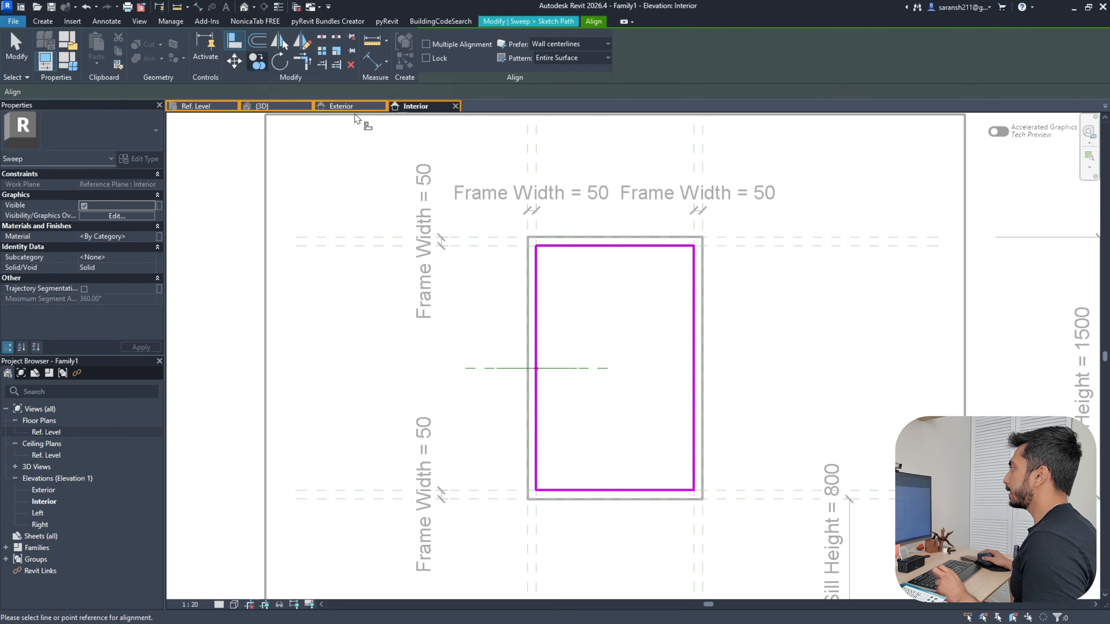
left_click(537, 171)
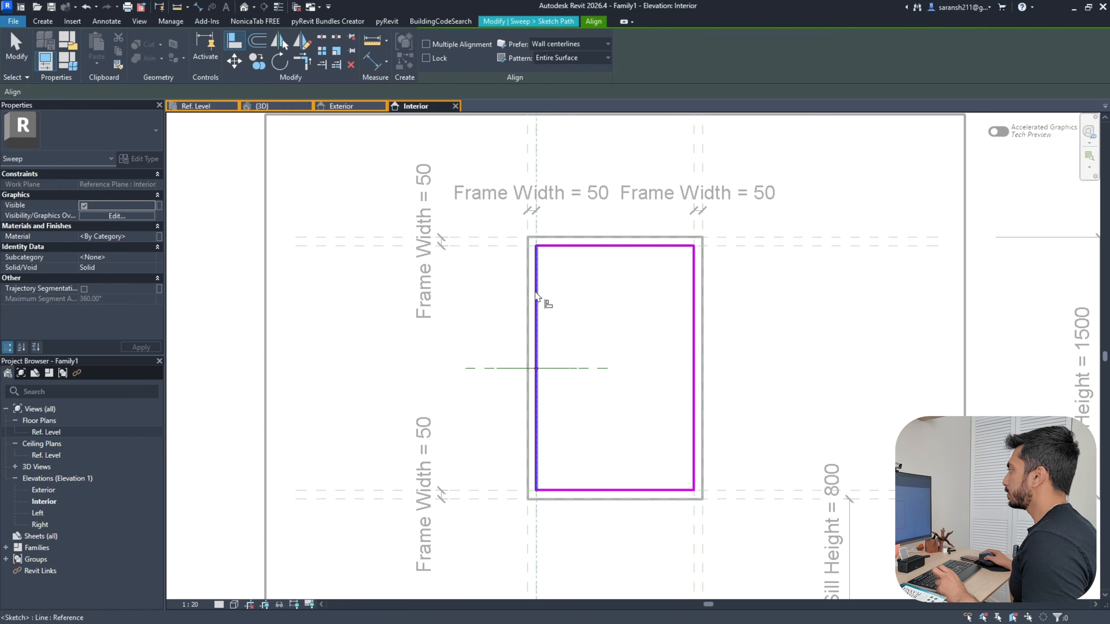
left_click(536, 306)
left_click(489, 246)
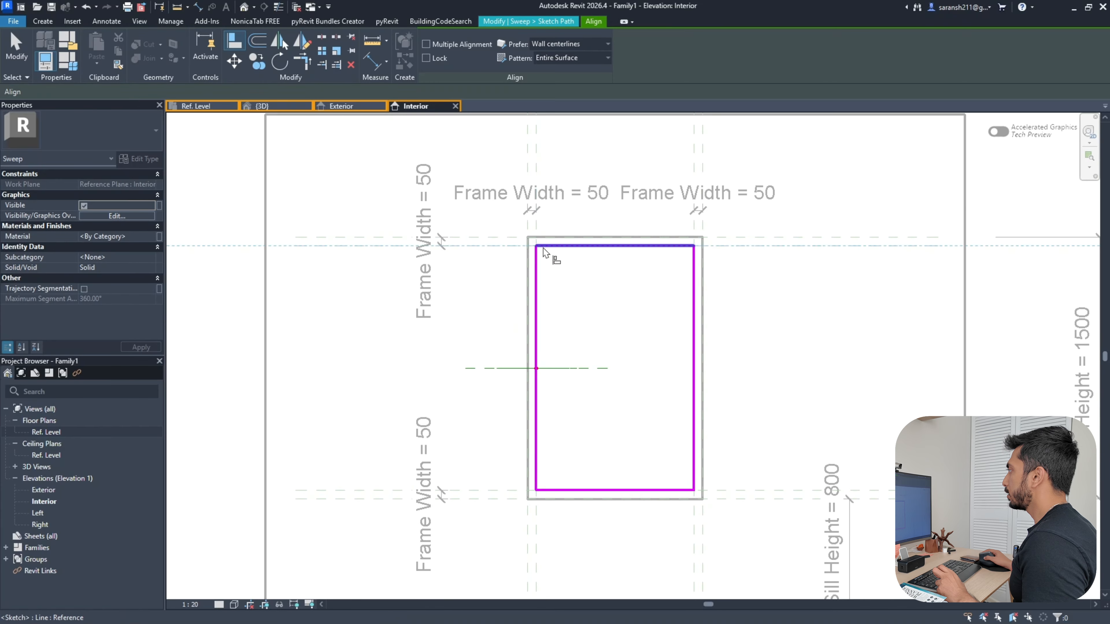
left_click(543, 248)
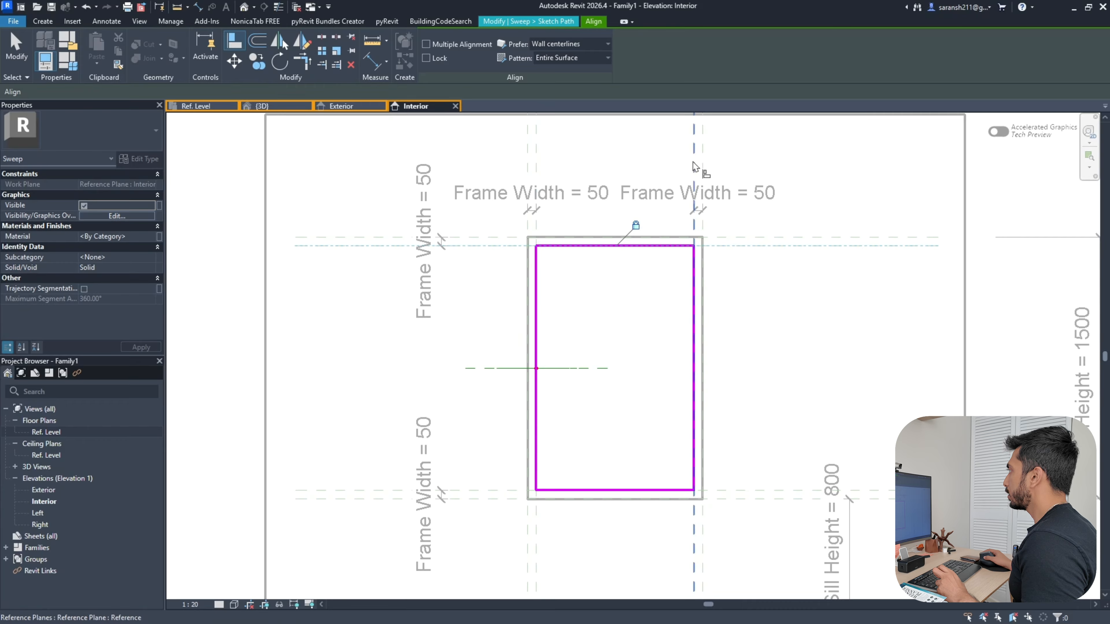
left_click(695, 171)
left_click(695, 257)
left_click(714, 376)
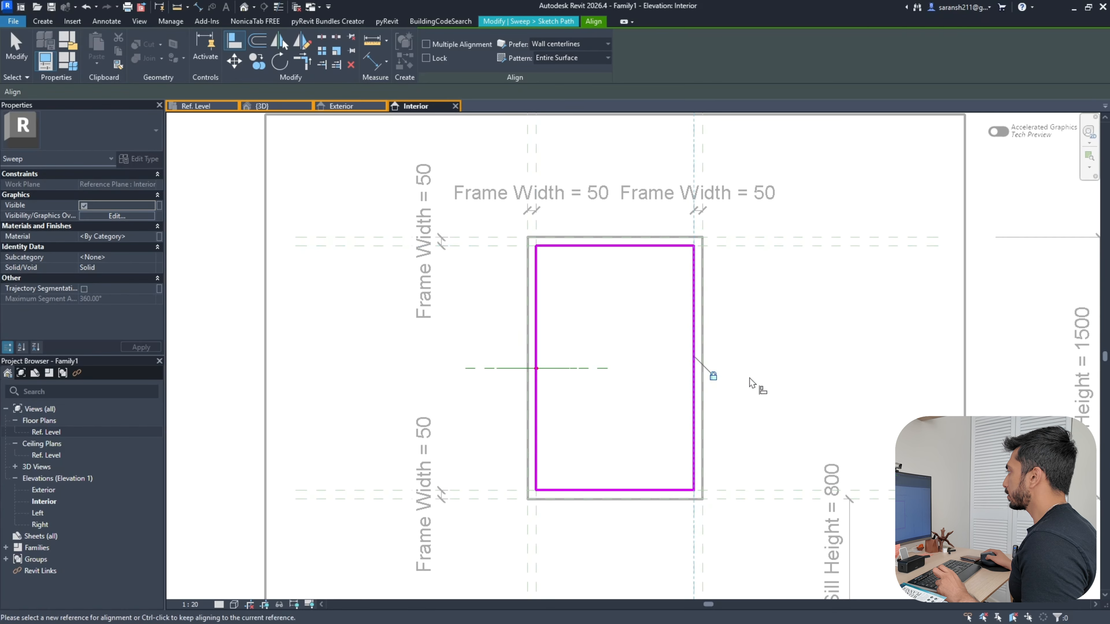
left_click(743, 490)
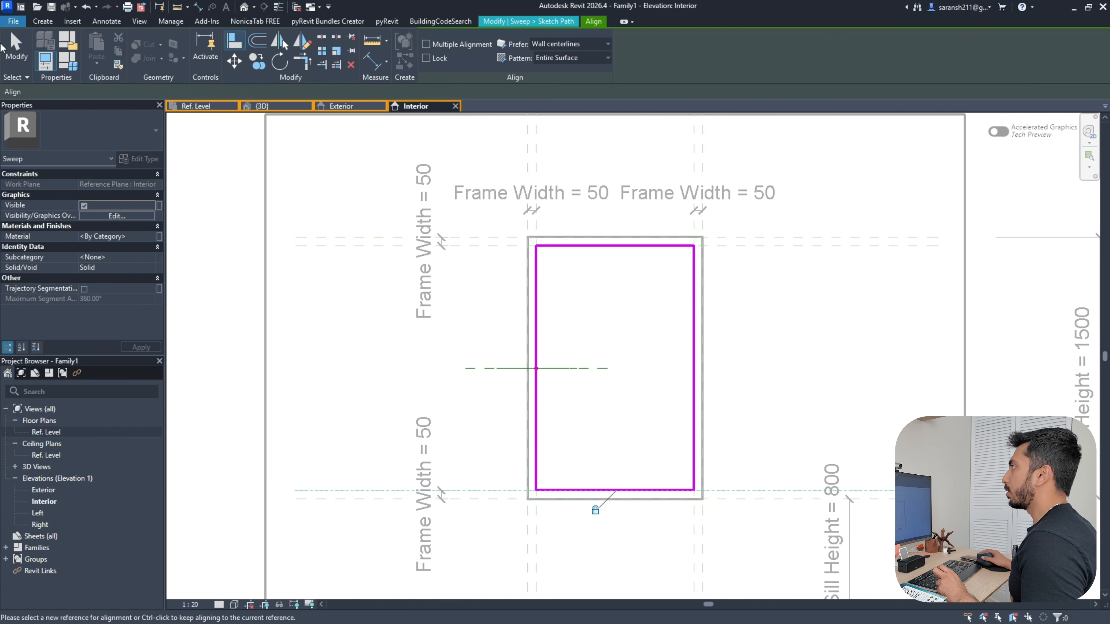
key("Escape")
key("Escape")
left_click_drag(549, 368, 547, 265)
left_click(806, 302)
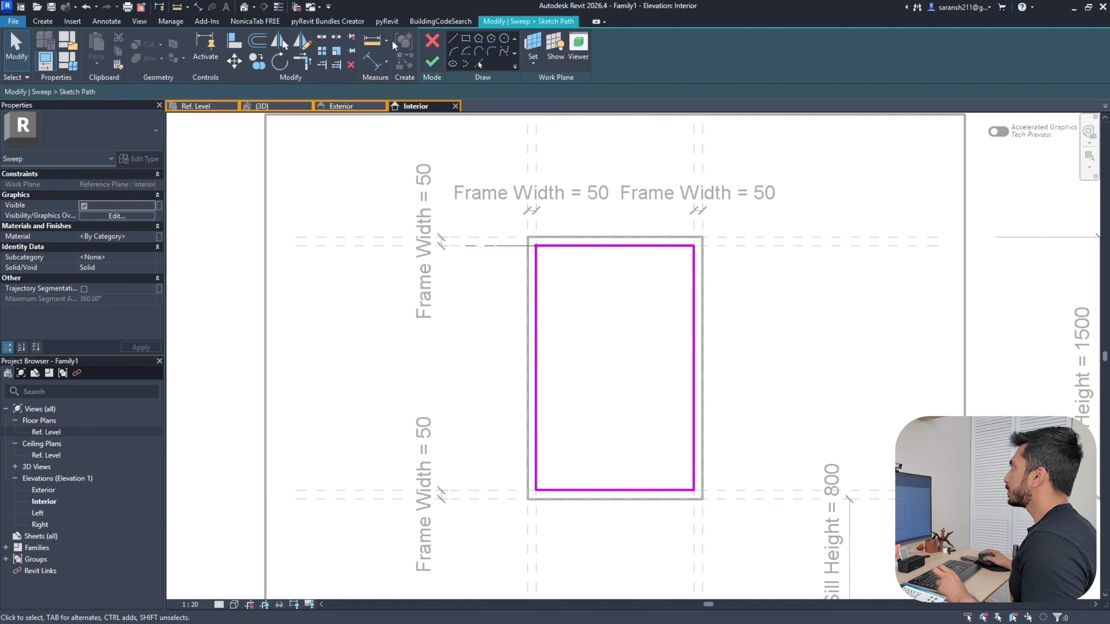
left_click(433, 62)
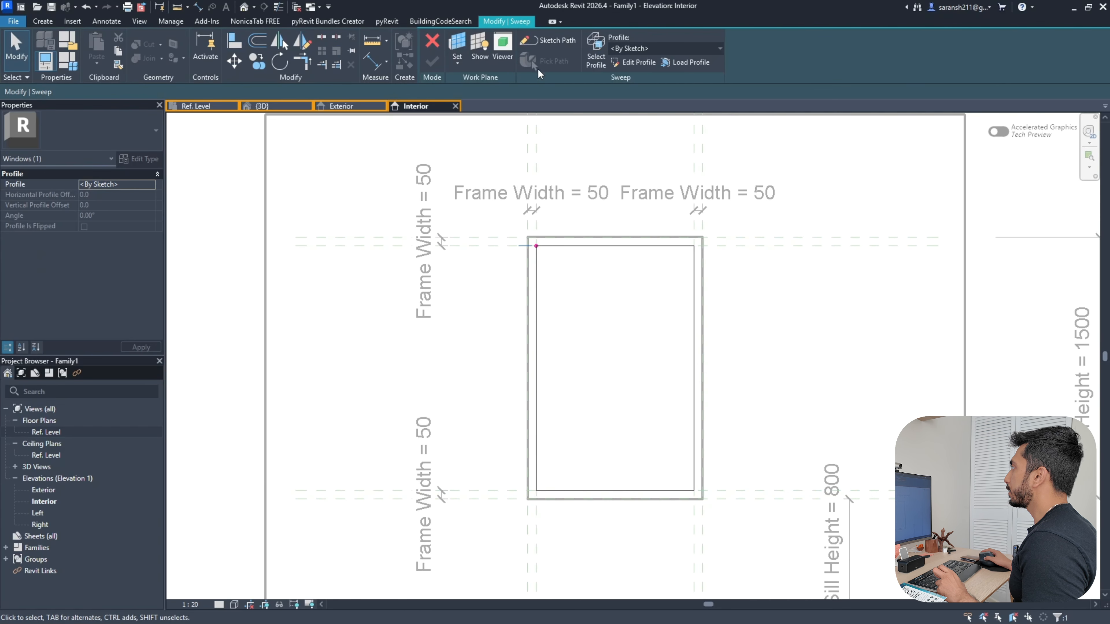
Draw a 50 by 100 rectangular sweep profile in the Ref. Level plan at the reference planes
left_click(626, 63)
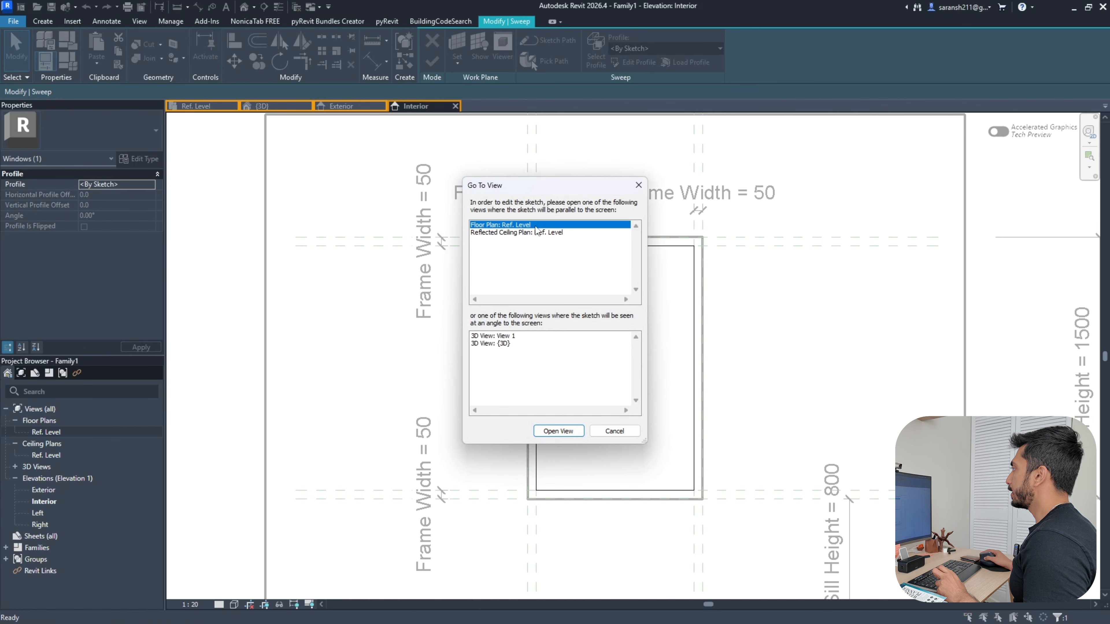
left_click(558, 431)
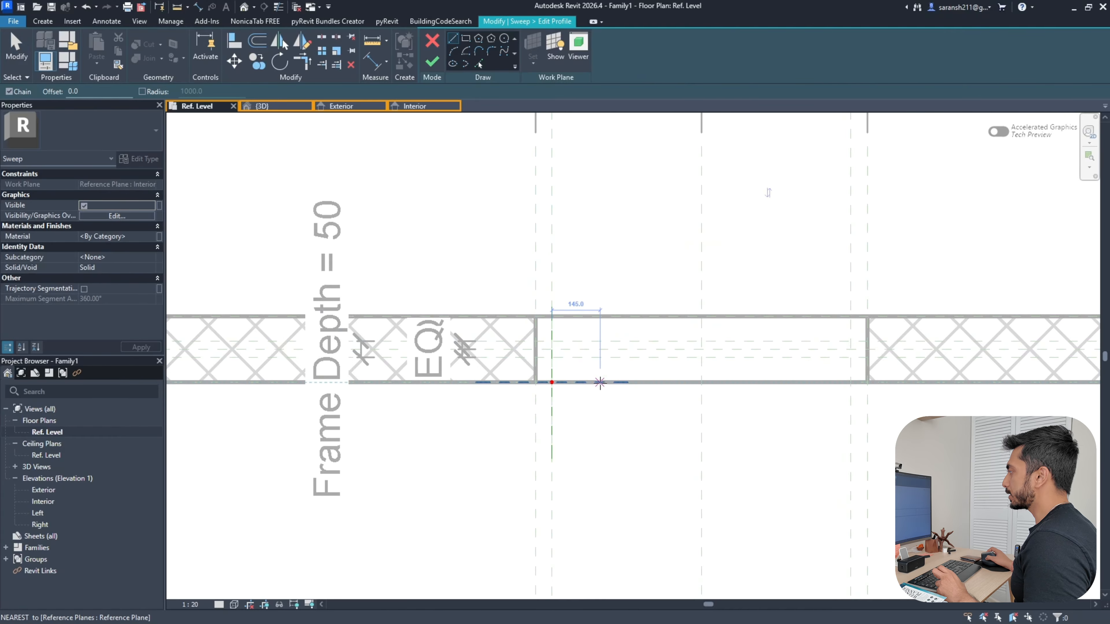
left_click(466, 39)
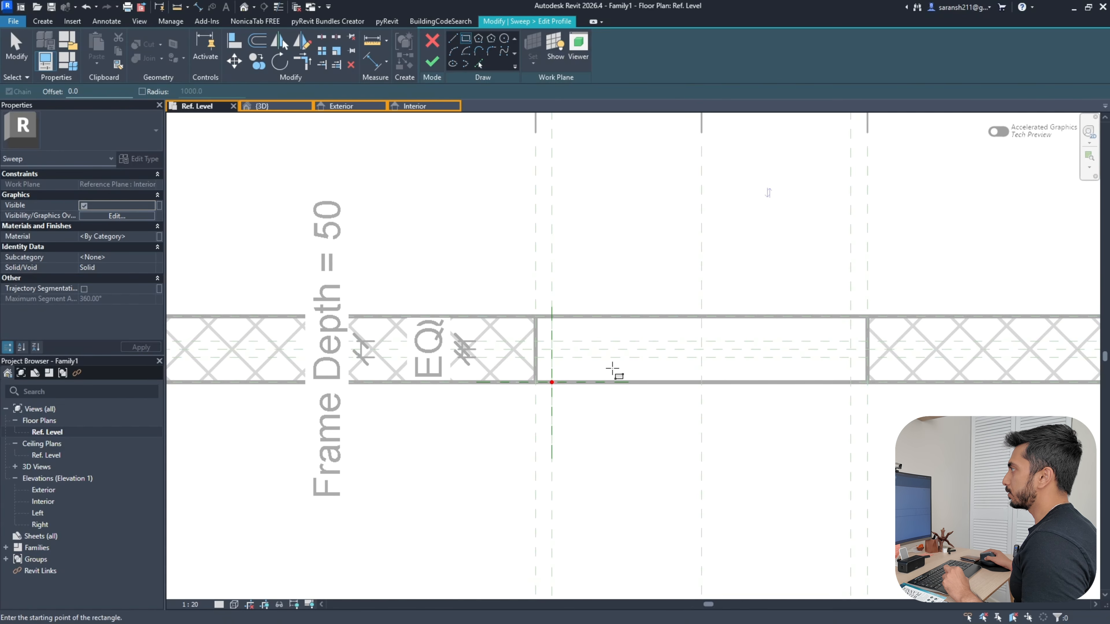
scroll(552, 387, "up", 2)
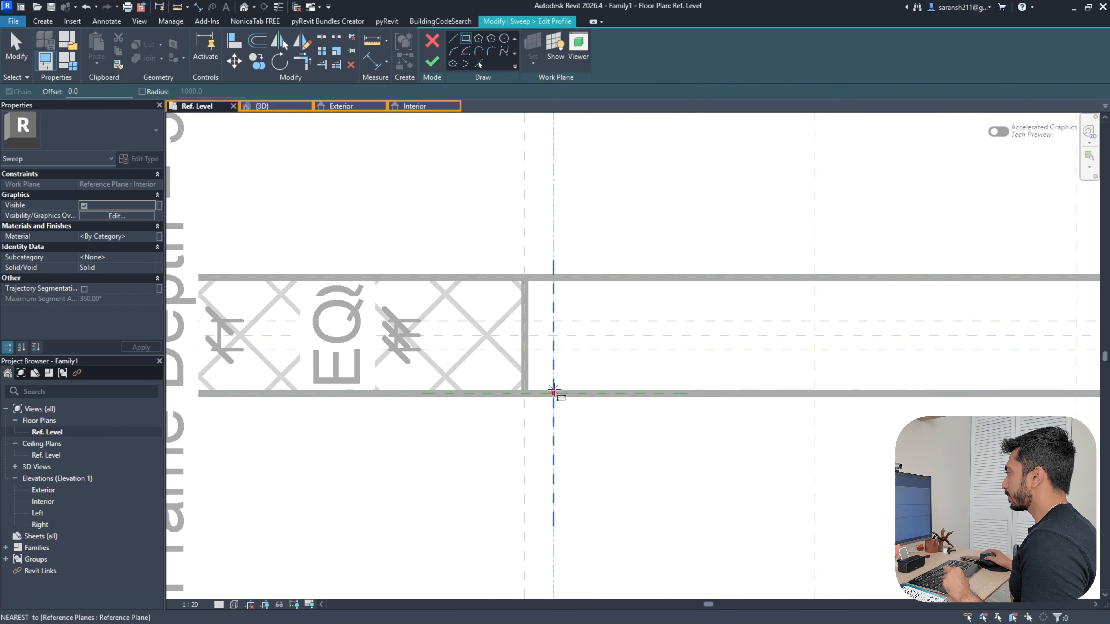
left_click(554, 392)
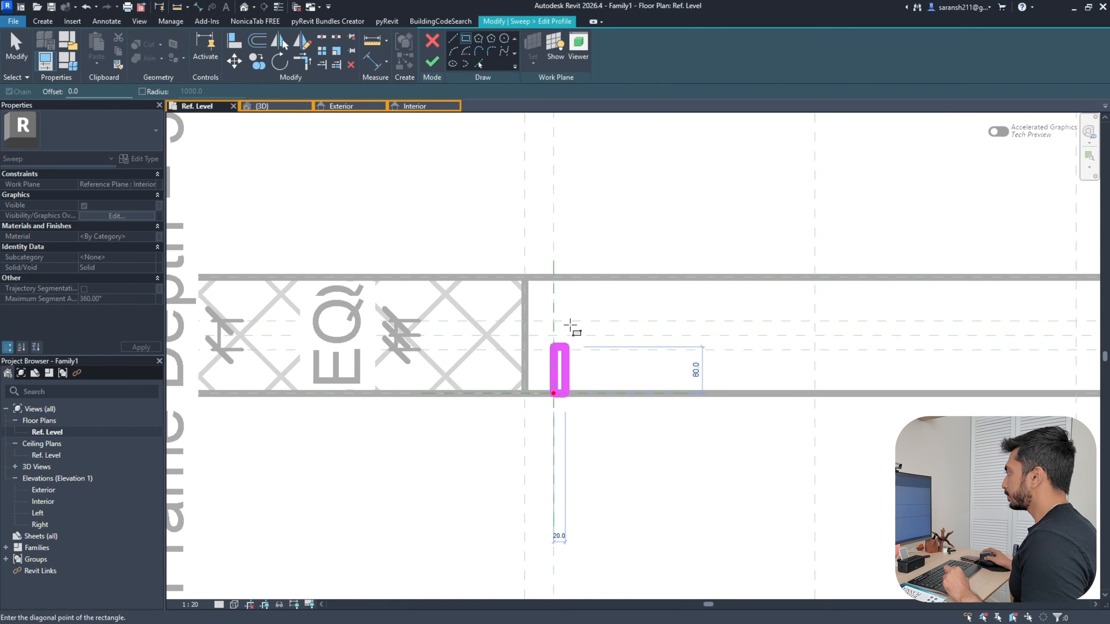
left_click(527, 276)
Lock all four profile edges to their reference planes, then finish the profile and sweep
scroll(507, 362, "up", 3)
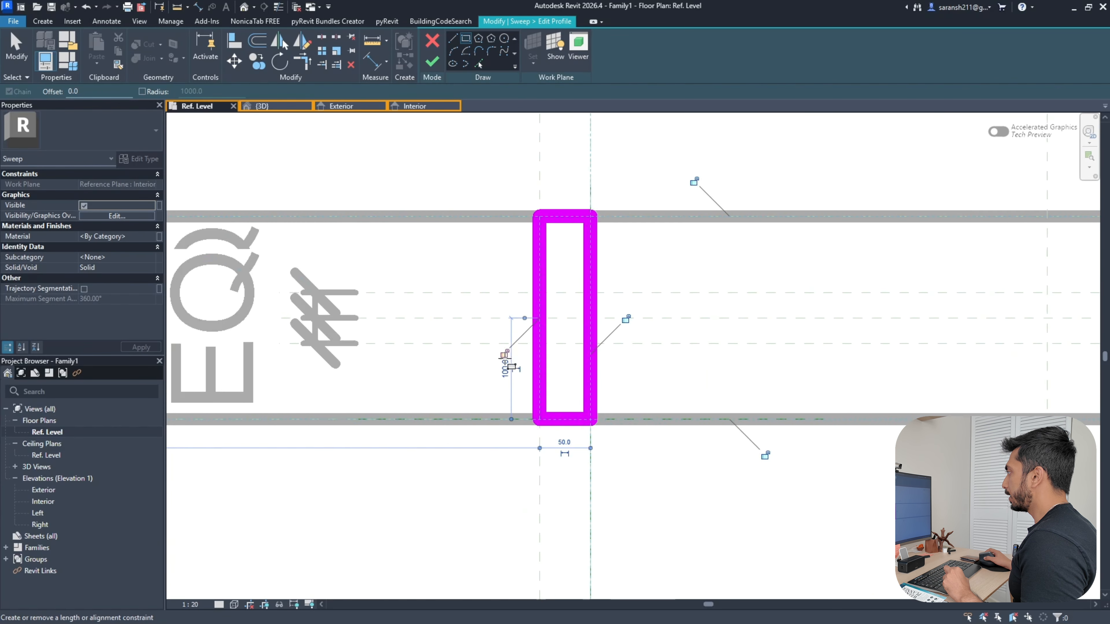
left_click(505, 351)
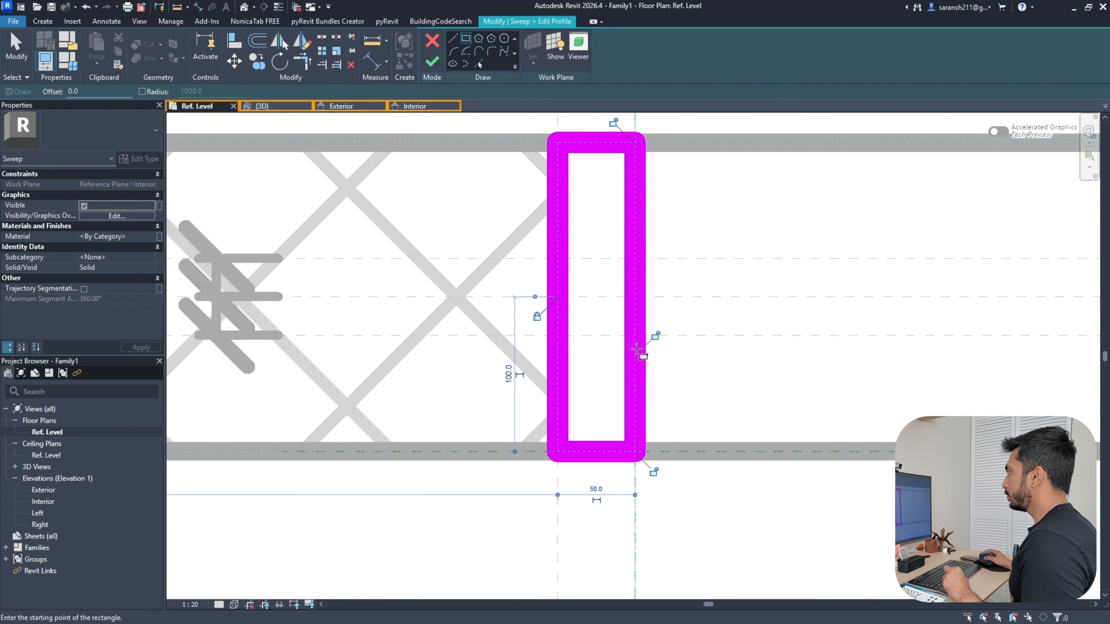
left_click(656, 337)
scroll(676, 359, "down", 2)
left_click(661, 431)
scroll(668, 434, "down", 2)
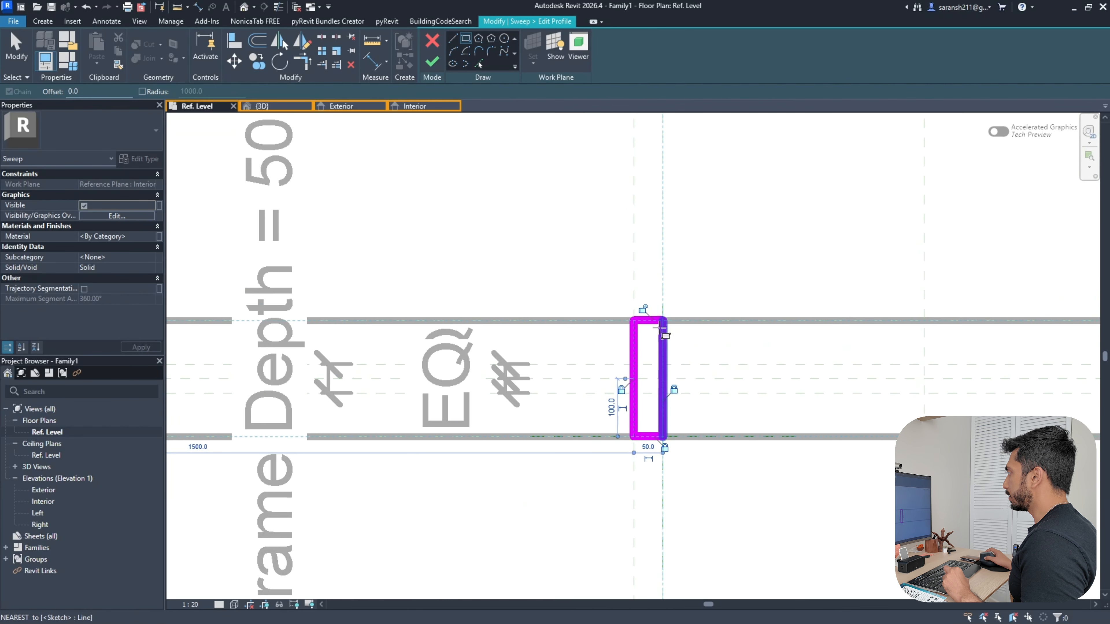
left_click(645, 310)
scroll(646, 312, "down", 3)
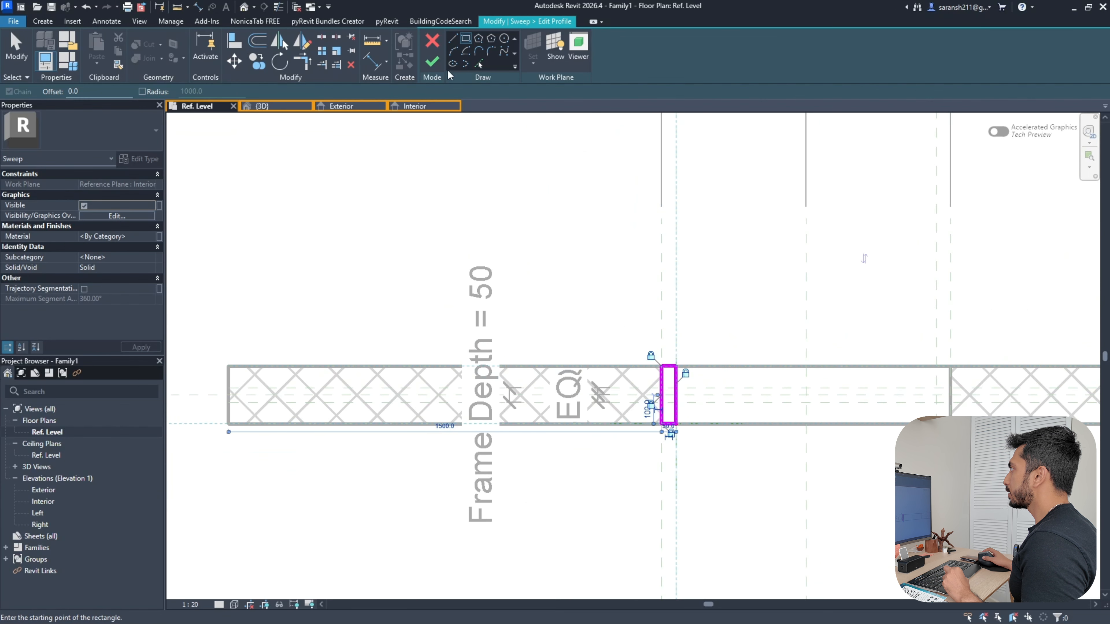
left_click(439, 60)
scroll(472, 156, "down", 3)
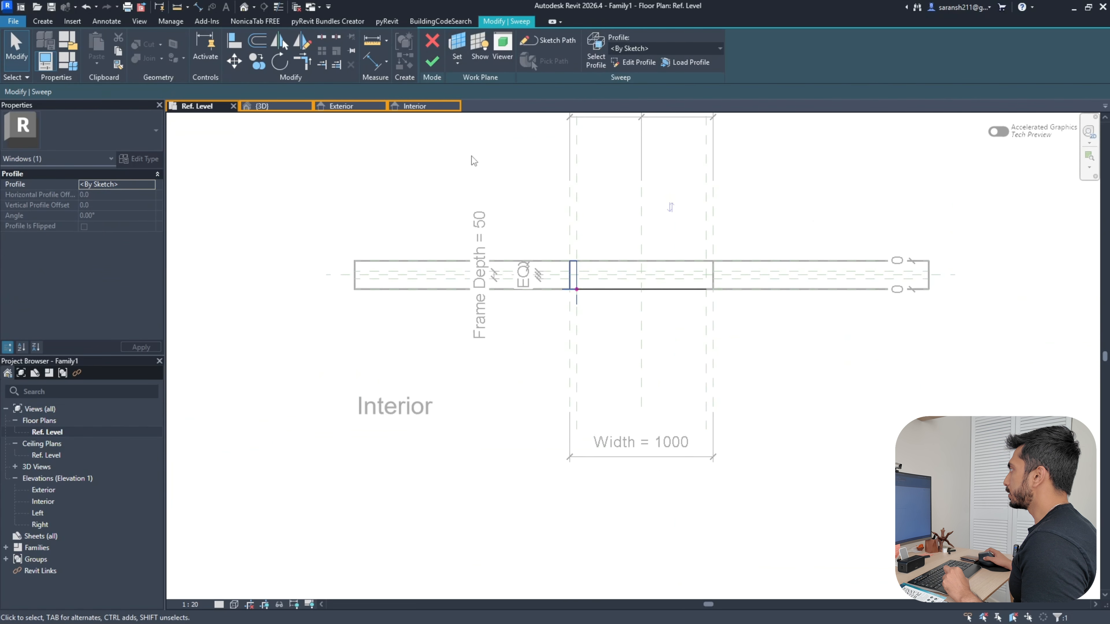
left_click(436, 67)
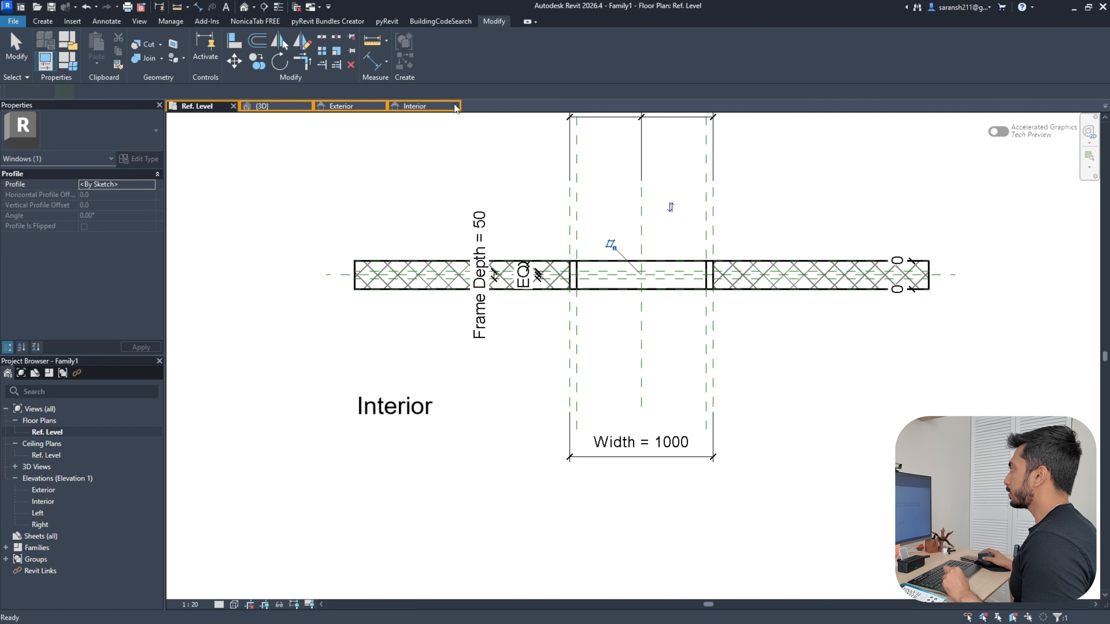
Inspect the finished frame sweep in the 3D view with Thin Lines turned on
left_click(263, 106)
scroll(669, 405, "up", 5)
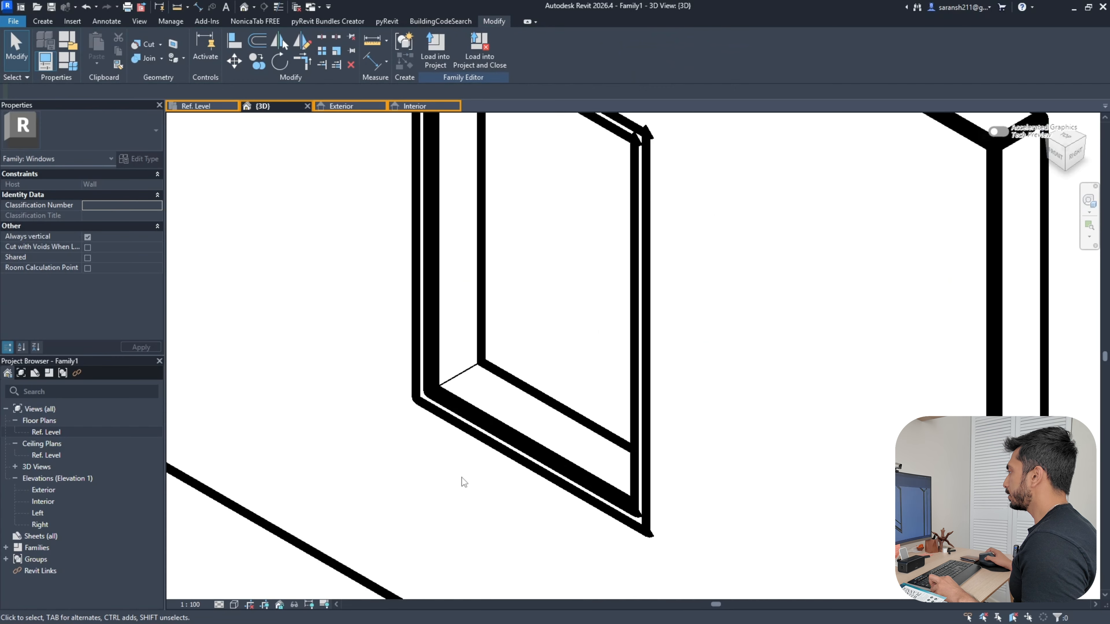
middle_click_drag(469, 454, 504, 438, "shift")
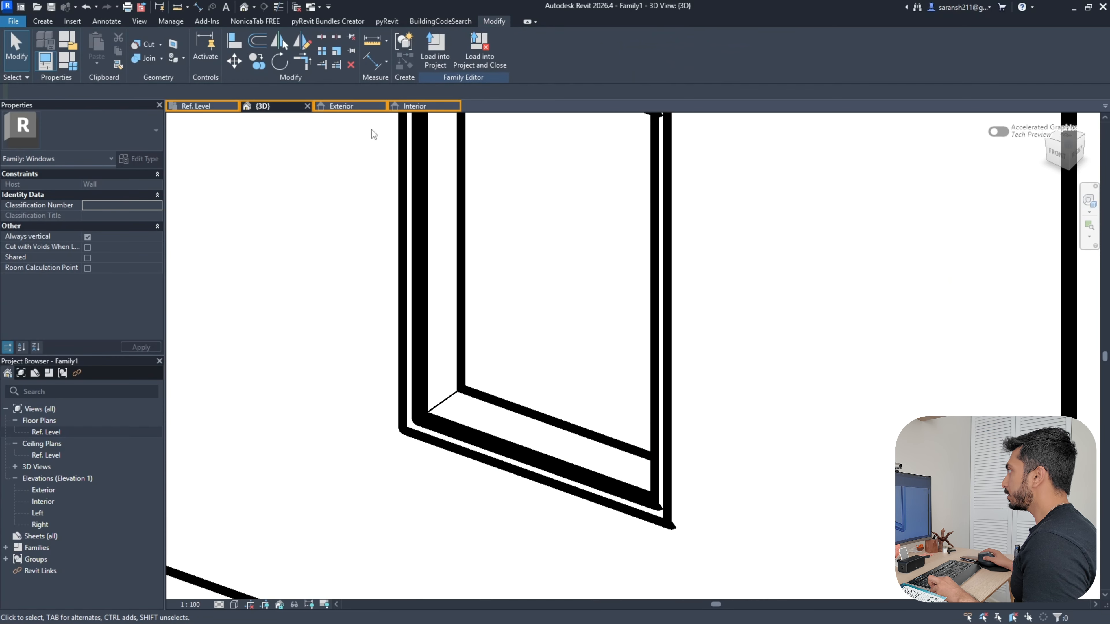
left_click(280, 6)
left_click(458, 262)
scroll(590, 347, "down", 3)
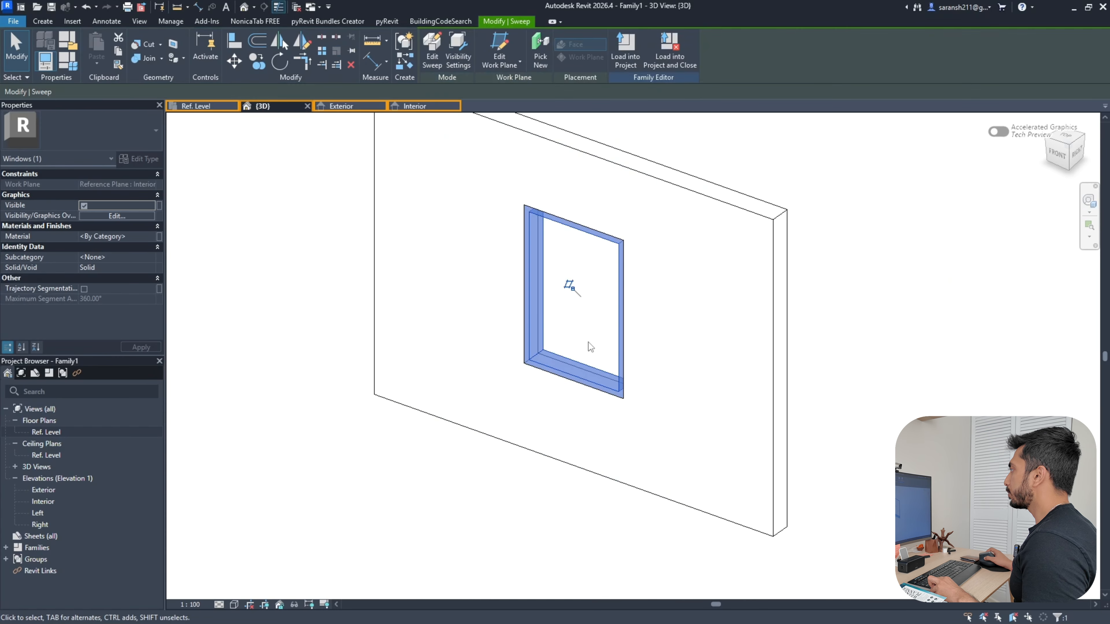
middle_click_drag(481, 431, 795, 429, "shift")
left_click(795, 429)
scroll(633, 393, "up", 5)
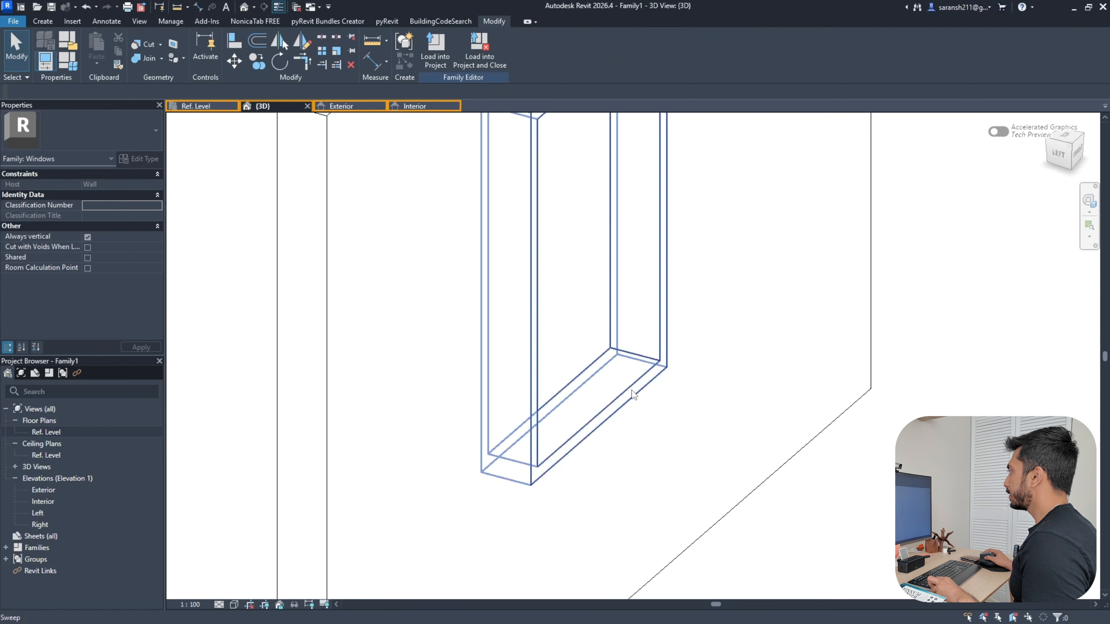
left_click(634, 394)
scroll(674, 433, "down", 5)
Check the Exterior elevation, then go back to the Ref. Level floor plan
left_click(338, 107)
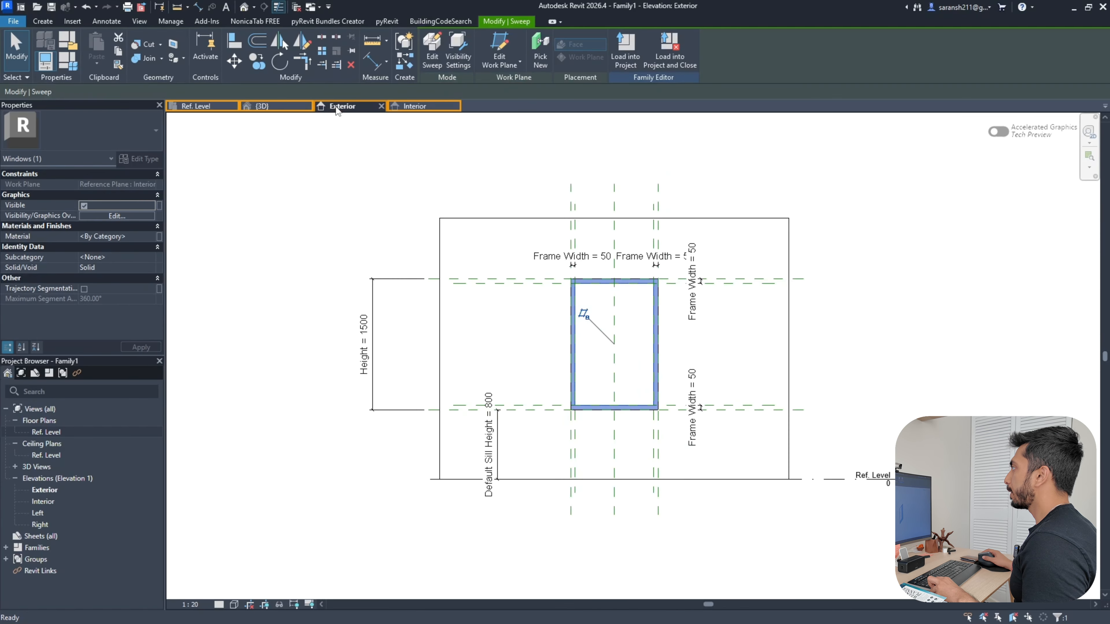
left_click(197, 106)
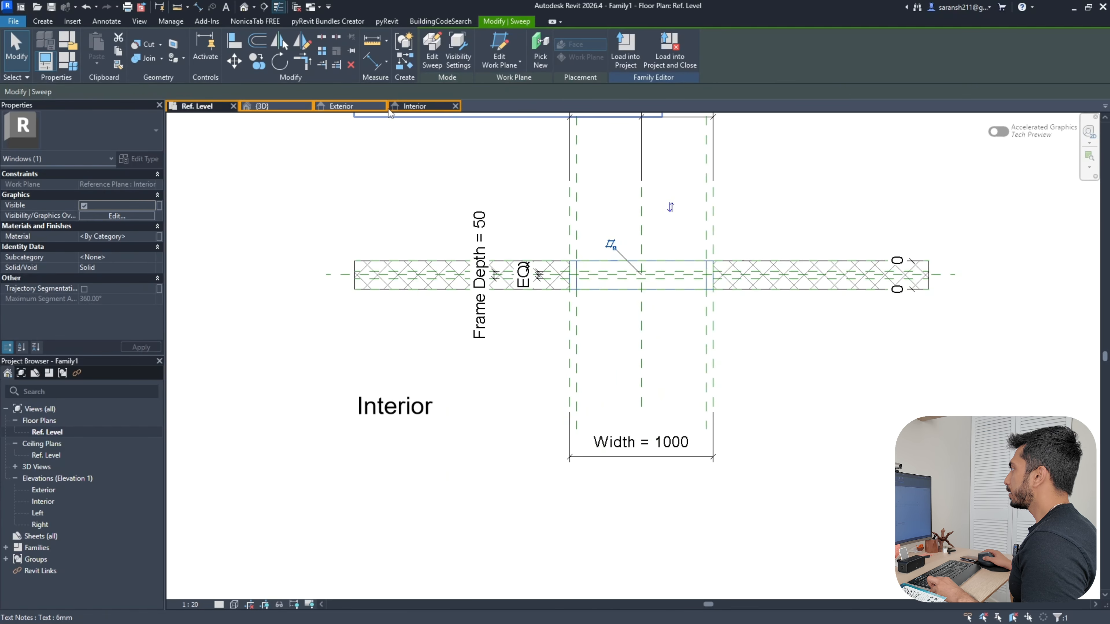
scroll(589, 282, "up", 4)
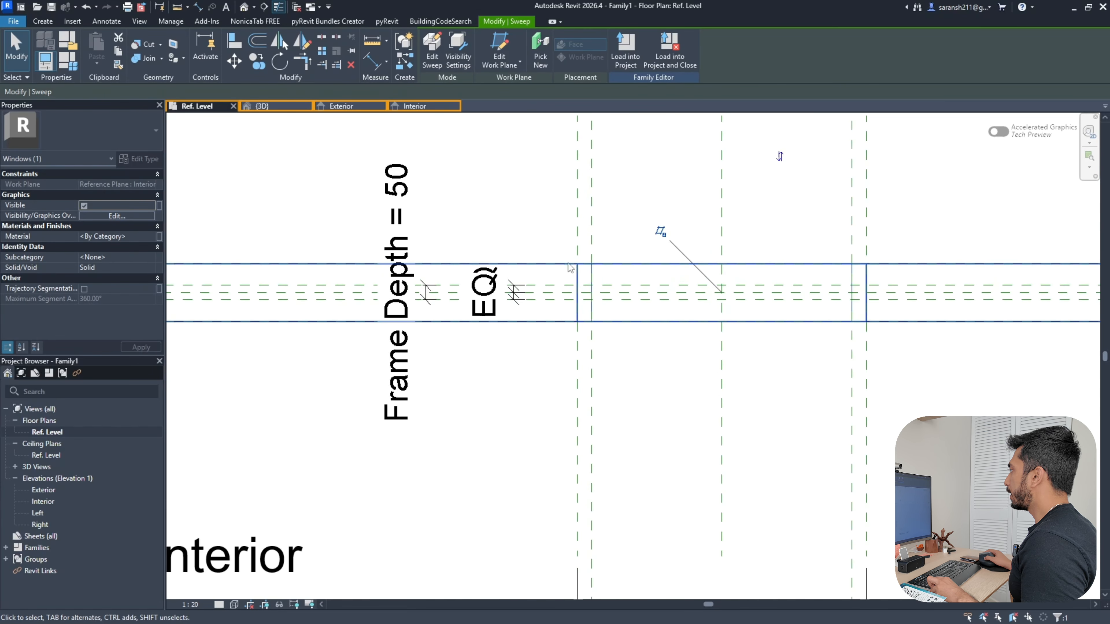
Open the frame sweep's profile and align its top edge to a frame-depth reference plane
double_click(594, 279)
scroll(592, 279, "up", 3)
double_click(592, 280)
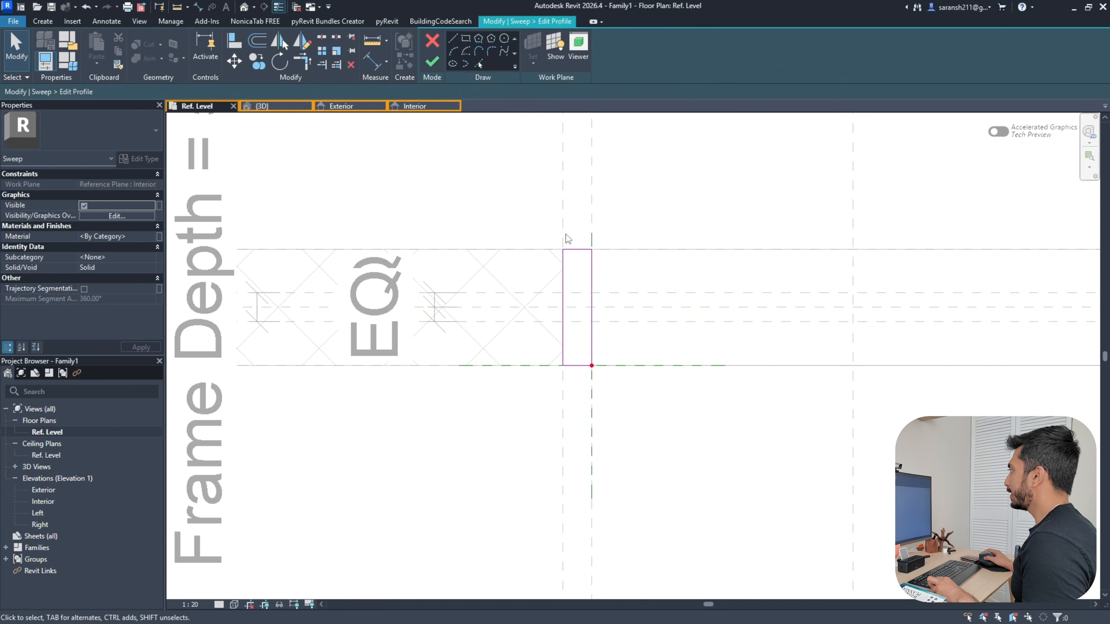
left_click(234, 41)
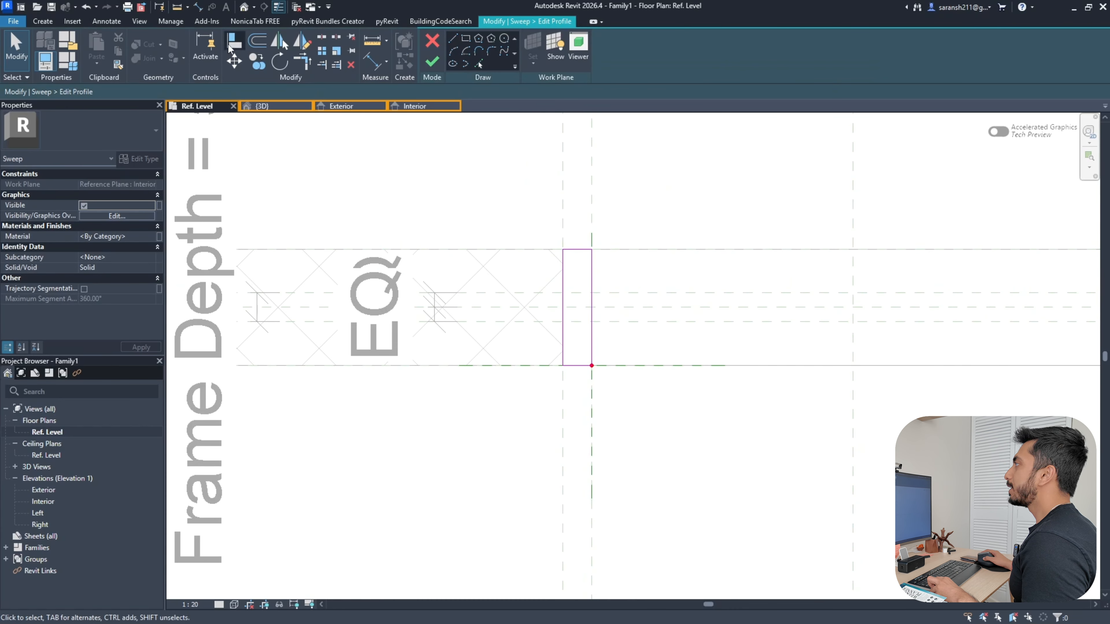
left_click(656, 293)
left_click(579, 250)
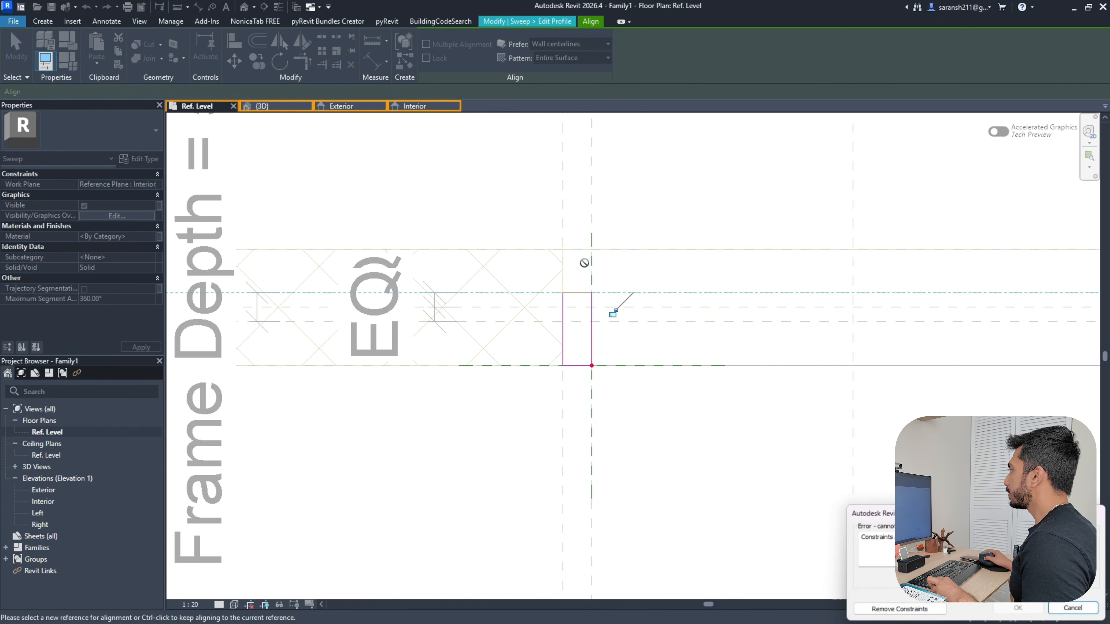
left_click(899, 610)
Align and lock the profile's bottom edge to the other depth plane, then finish the profile and sweep
left_click(642, 322)
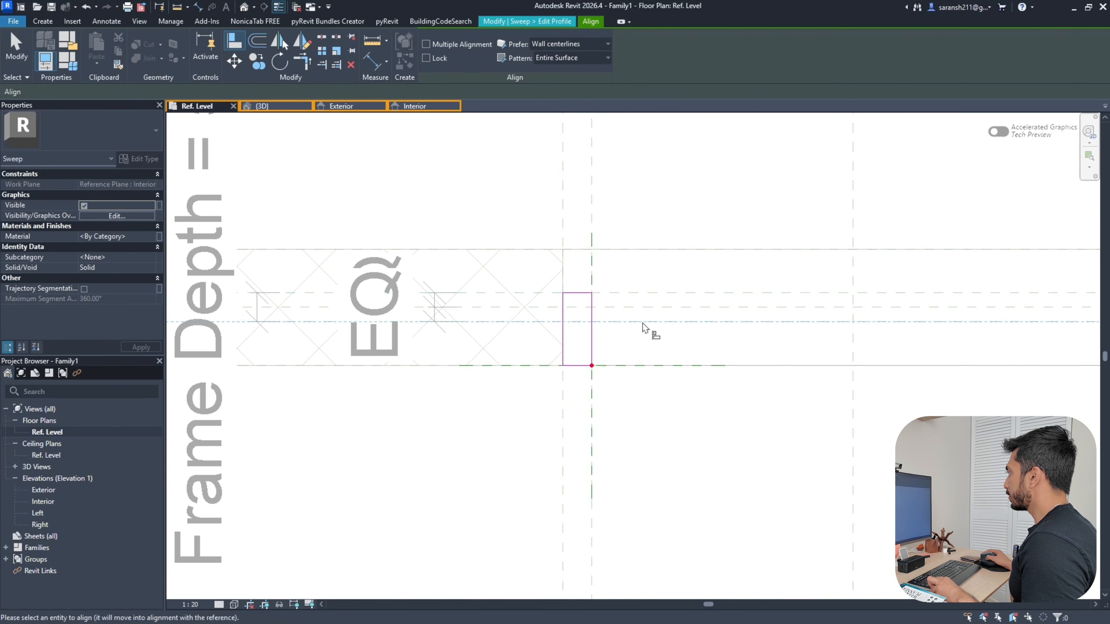
left_click(573, 363)
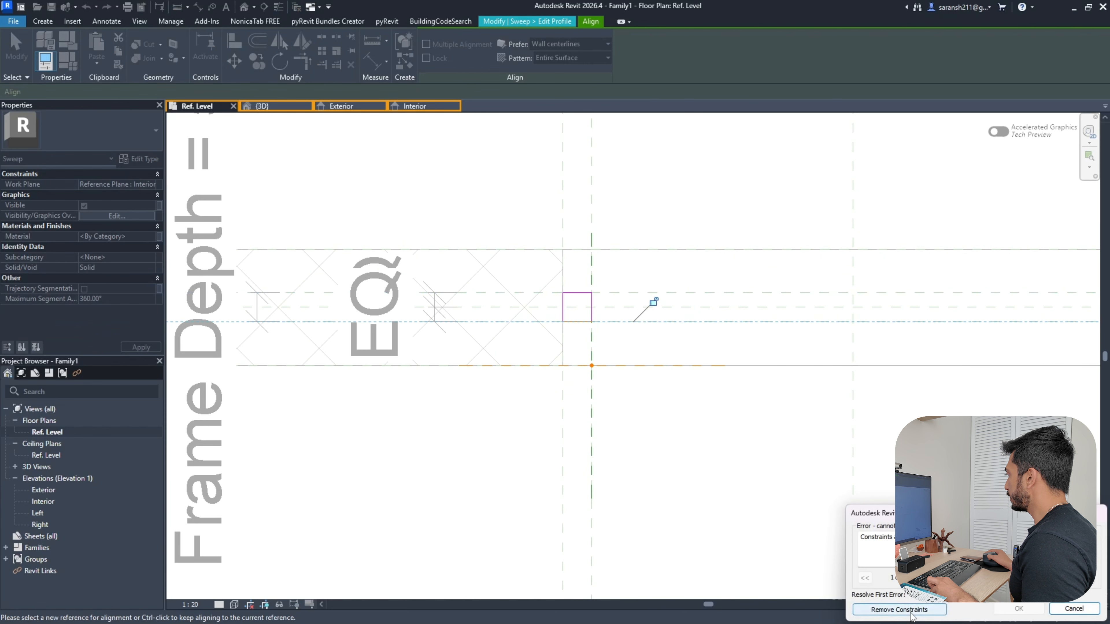
left_click(652, 301)
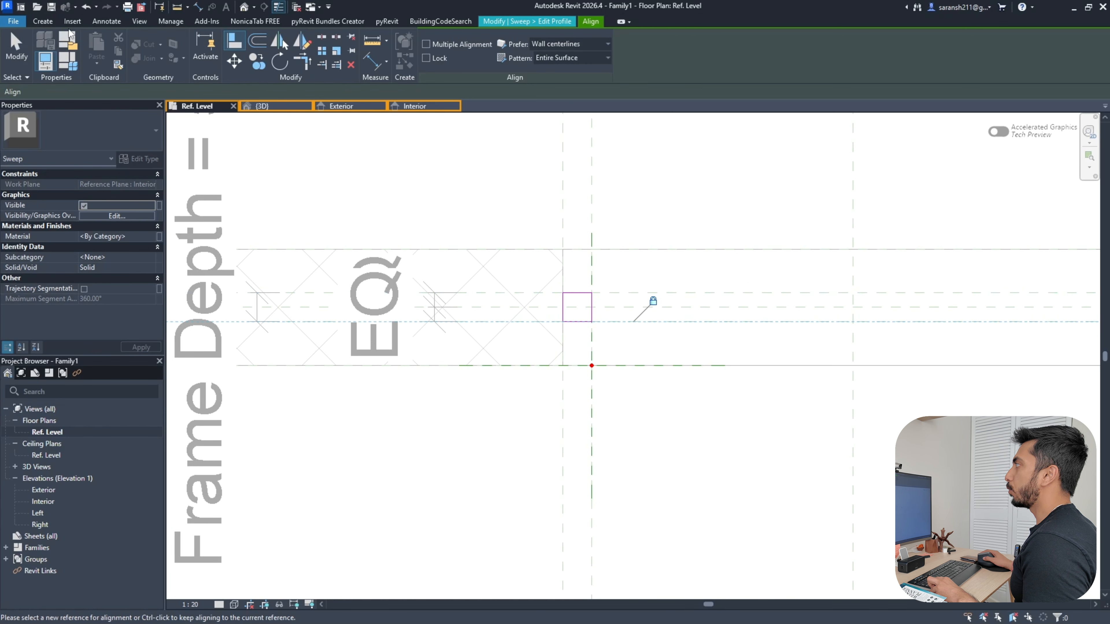
key("Escape")
left_click(430, 67)
left_click(430, 67)
left_click(263, 107)
Review the frame in 3D, Exterior, Ref. Level and Interior views, then return to the Home screen
middle_click_drag(756, 494, 531, 513, "shift")
scroll(627, 384, "up", 4)
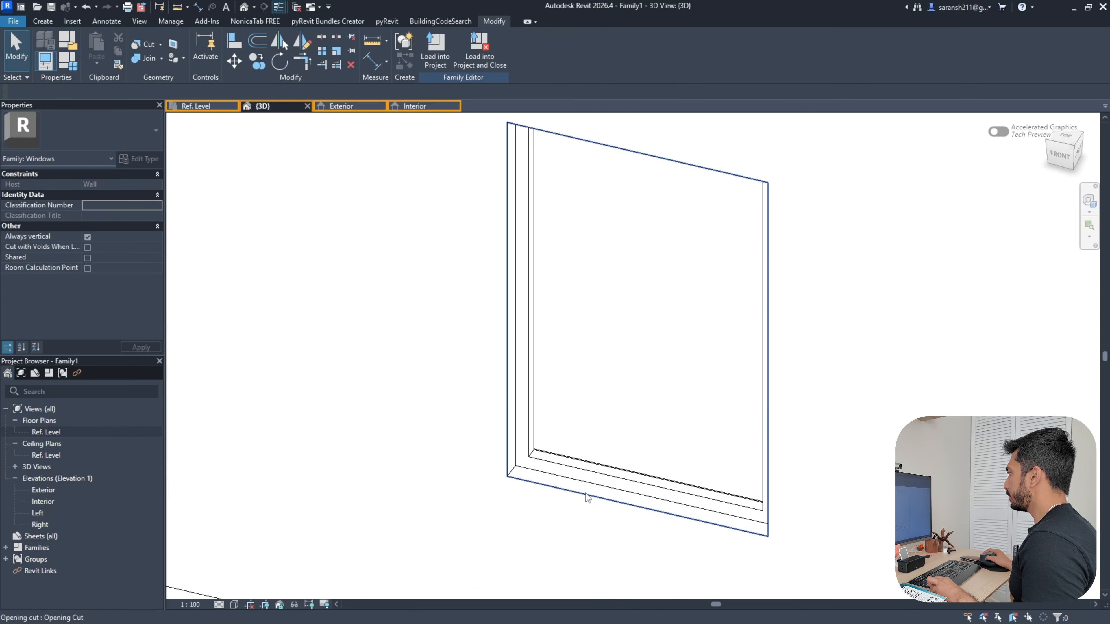
scroll(490, 310, "down", 4)
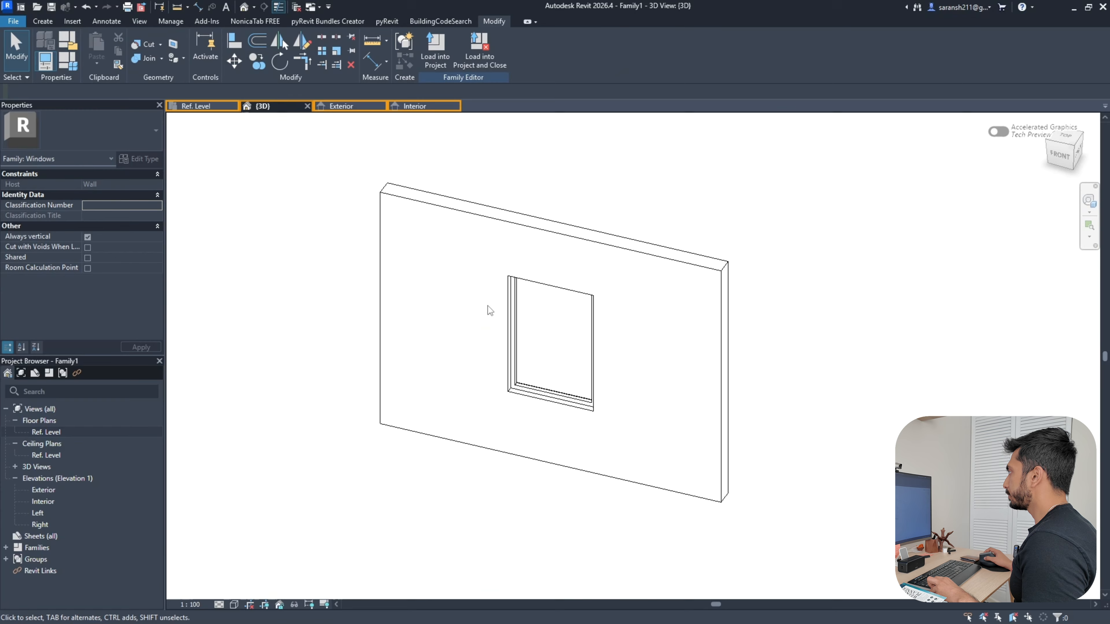
left_click(340, 106)
left_click(201, 106)
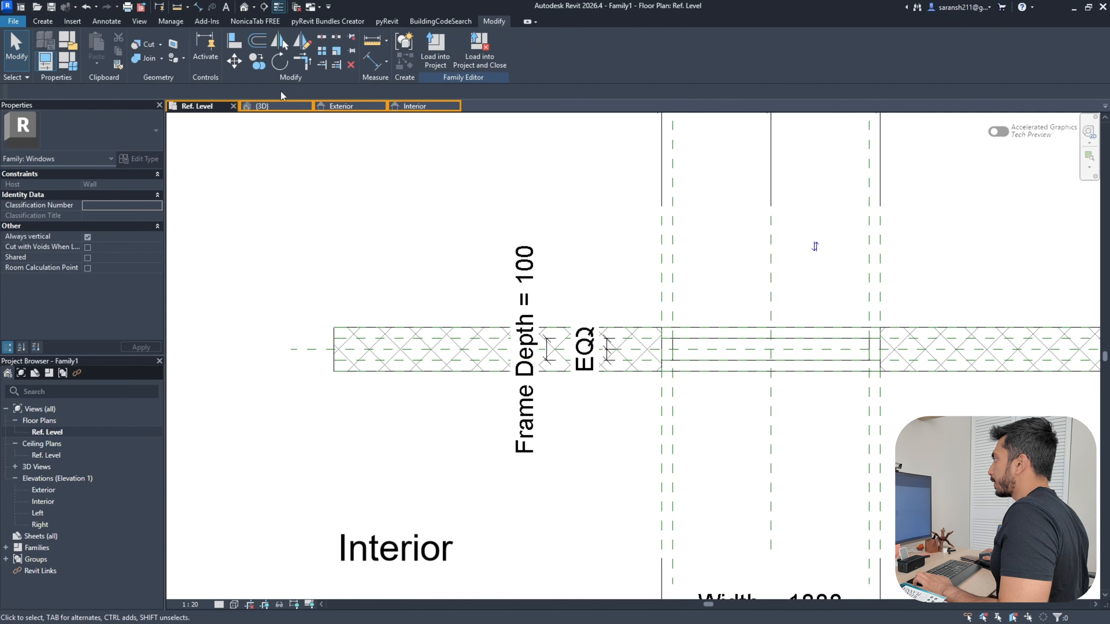
left_click(271, 106)
scroll(576, 477, "up", 3)
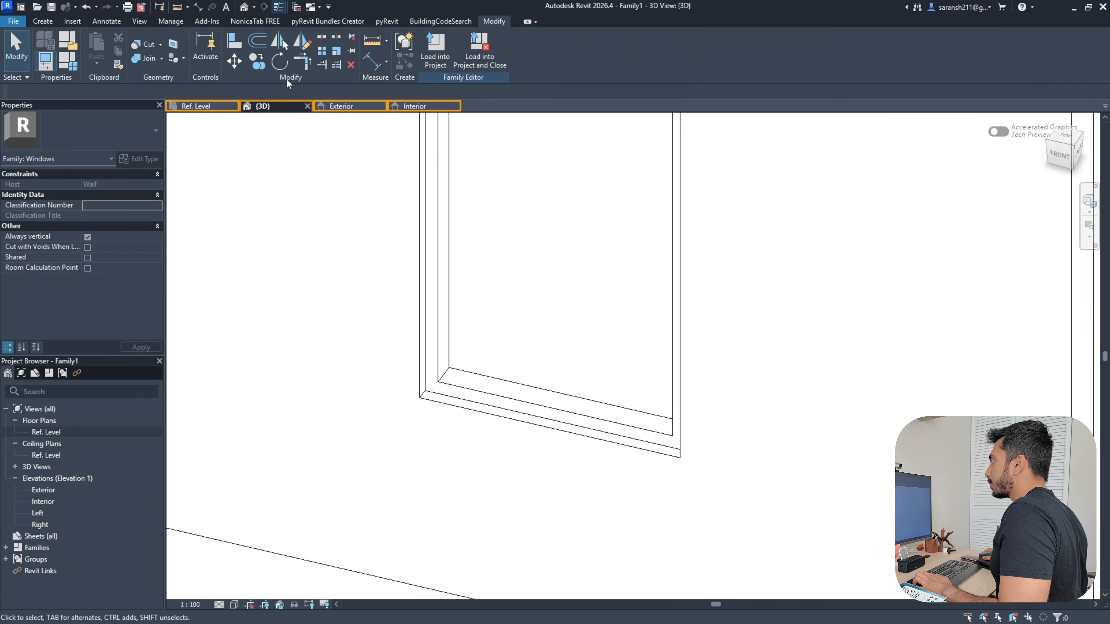
left_click(341, 106)
left_click(419, 106)
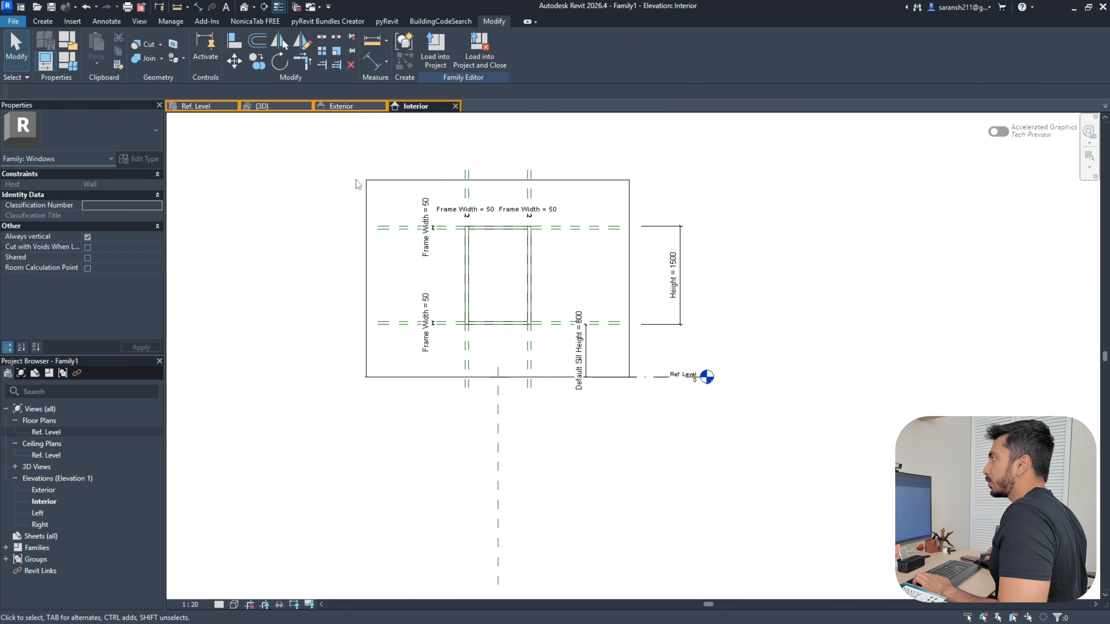
left_click(21, 7)
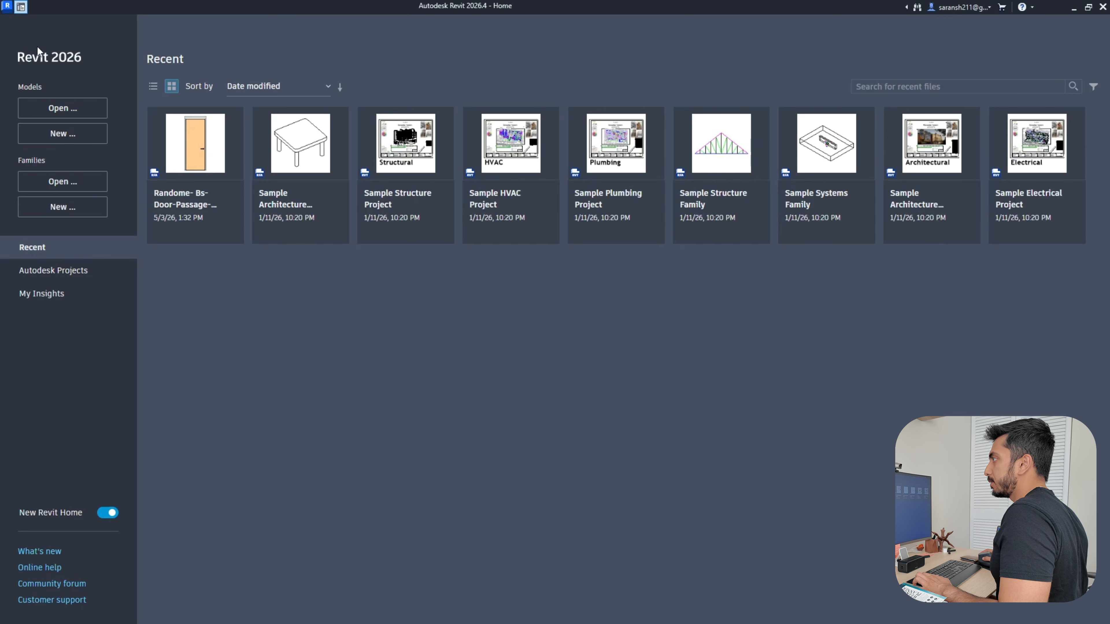
Create a new family from the Metric Specialty Equipment.rft template
left_click(75, 208)
scroll(492, 366, "down", 15)
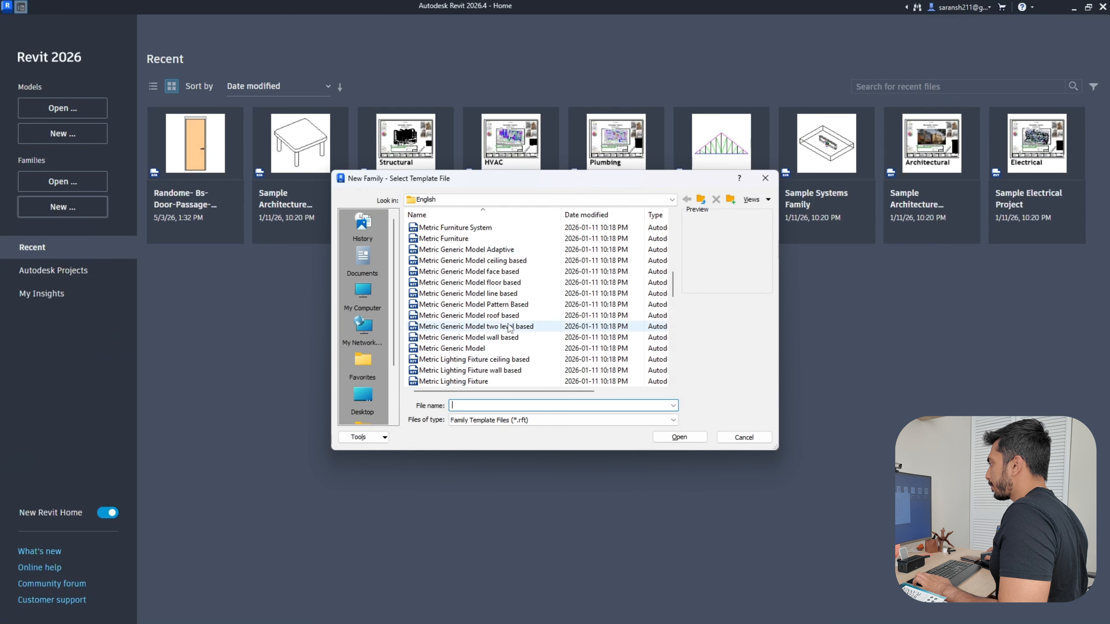
scroll(491, 366, "down", 5)
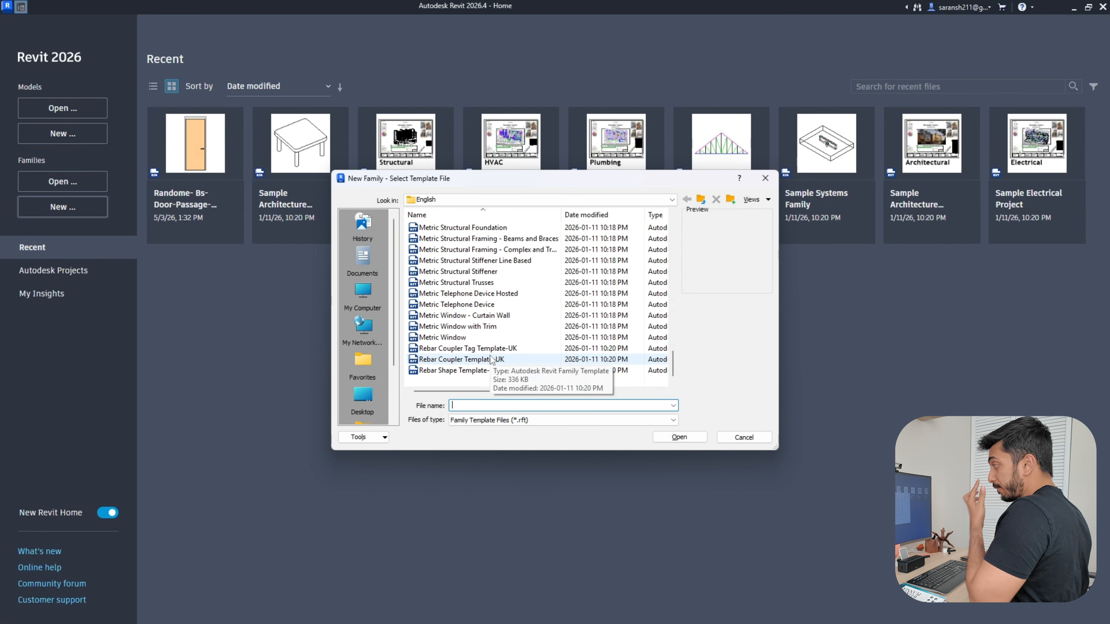
scroll(472, 366, "up", 4)
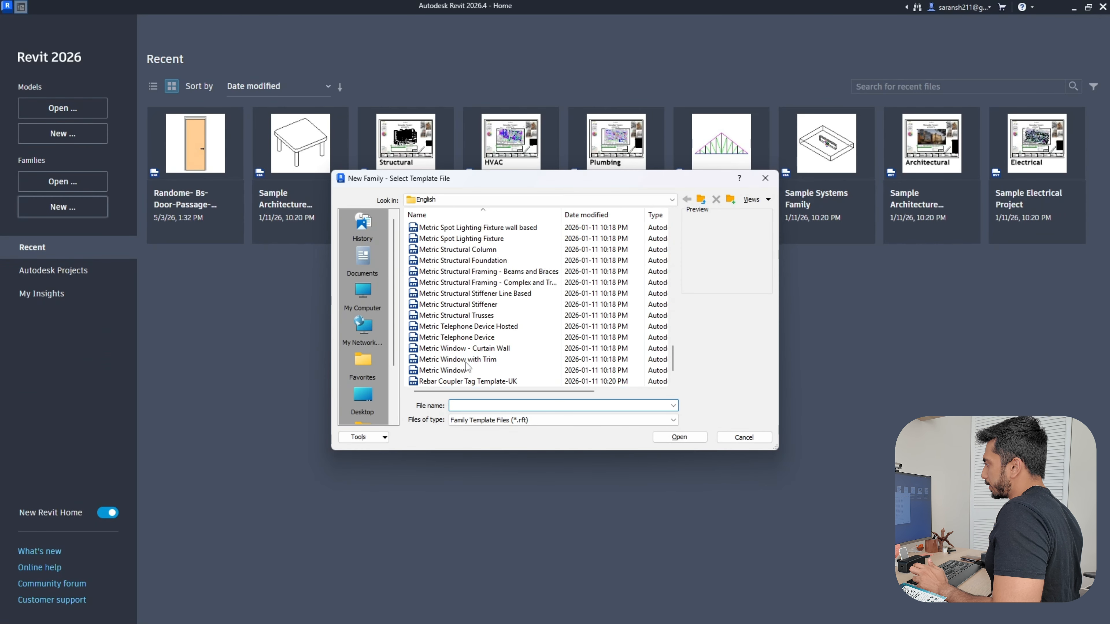
scroll(465, 366, "up", 2)
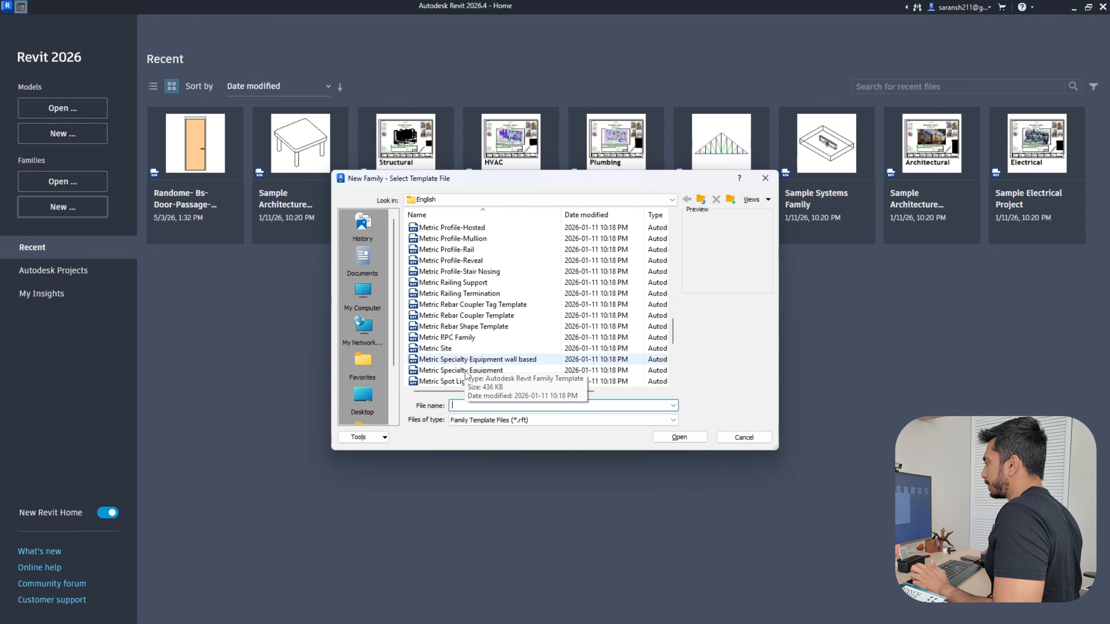
left_click(465, 371)
left_click(686, 438)
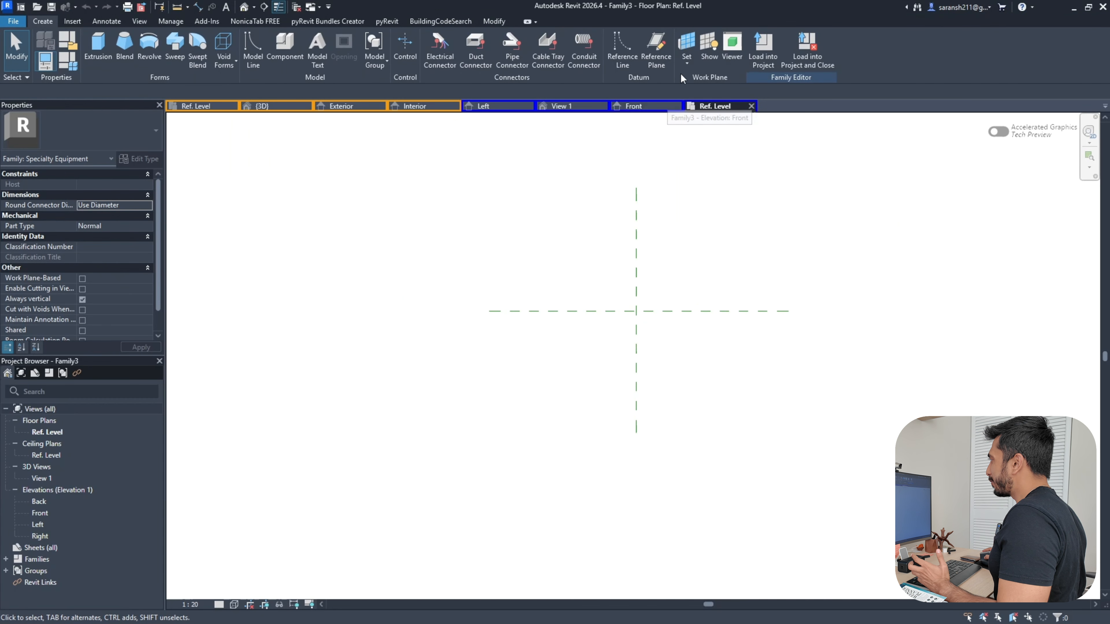
Add four reference planes offset 300 left, right, above and below the centre planes
left_click(651, 64)
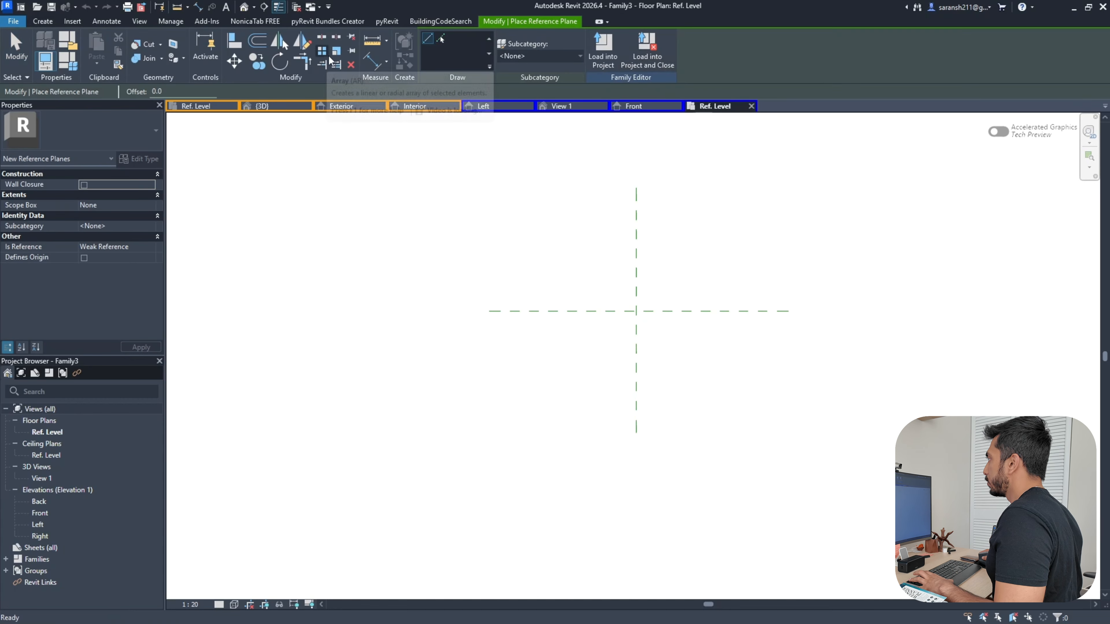
left_click(440, 39)
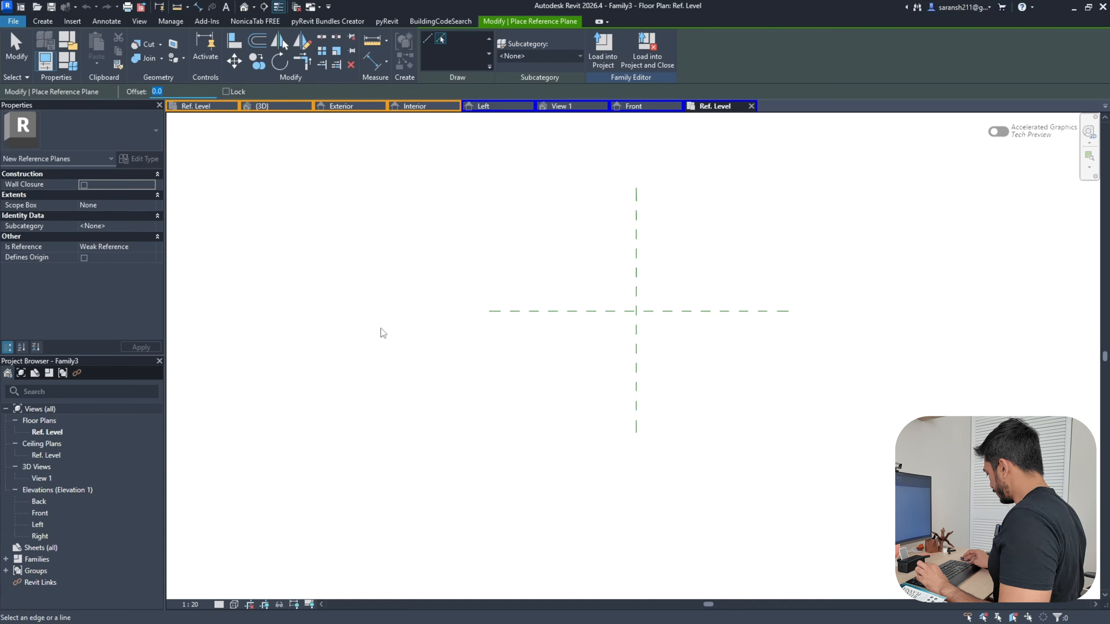
type("3")
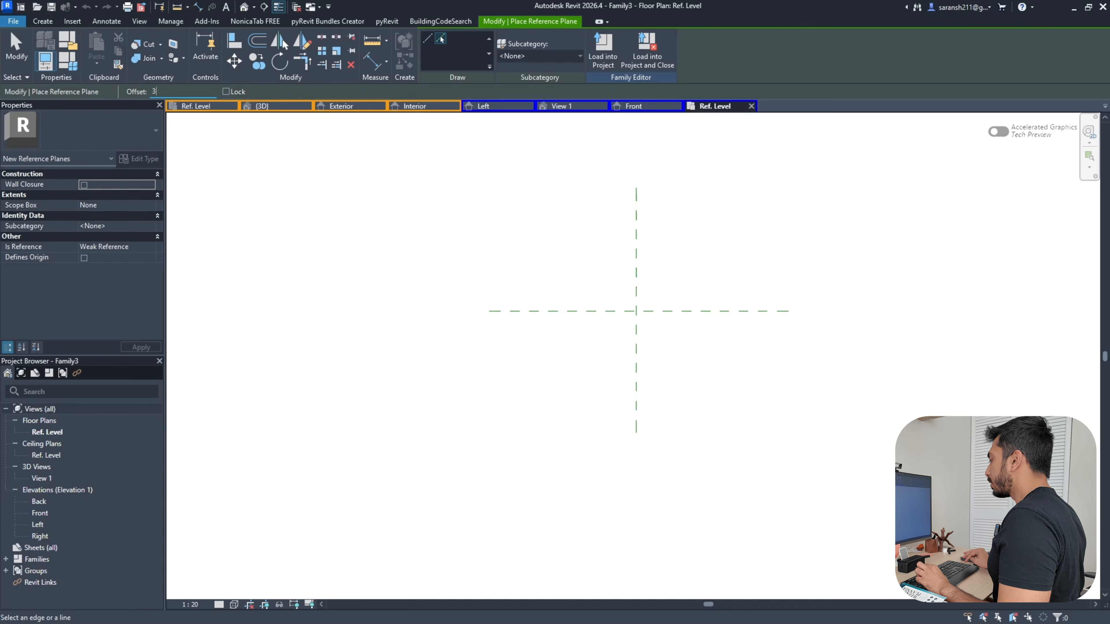
type("00")
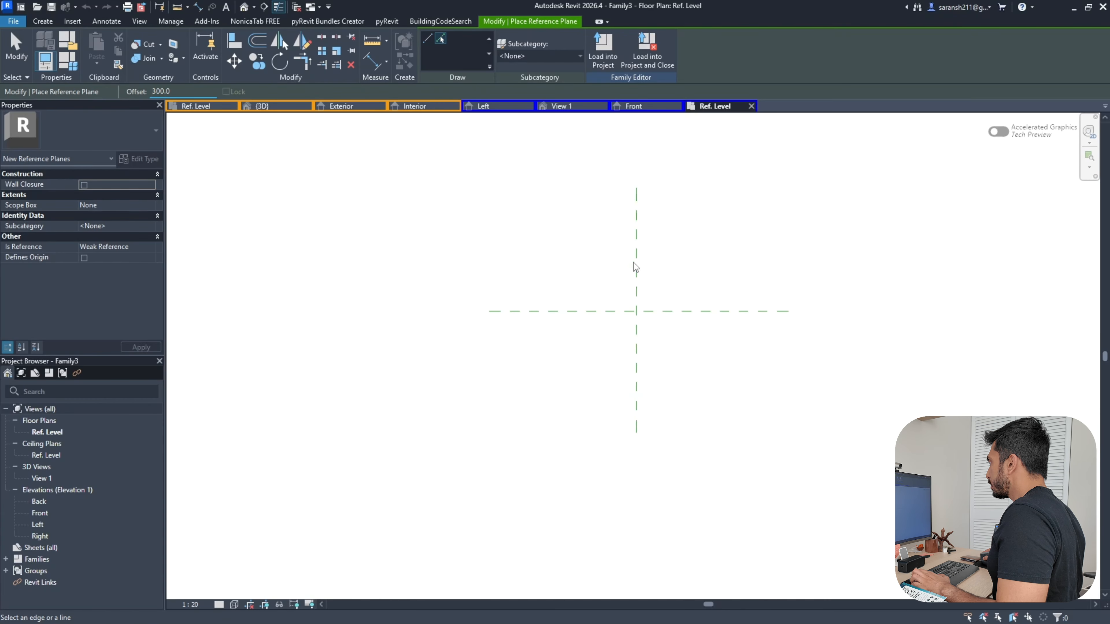
left_click(636, 269)
left_click(636, 264)
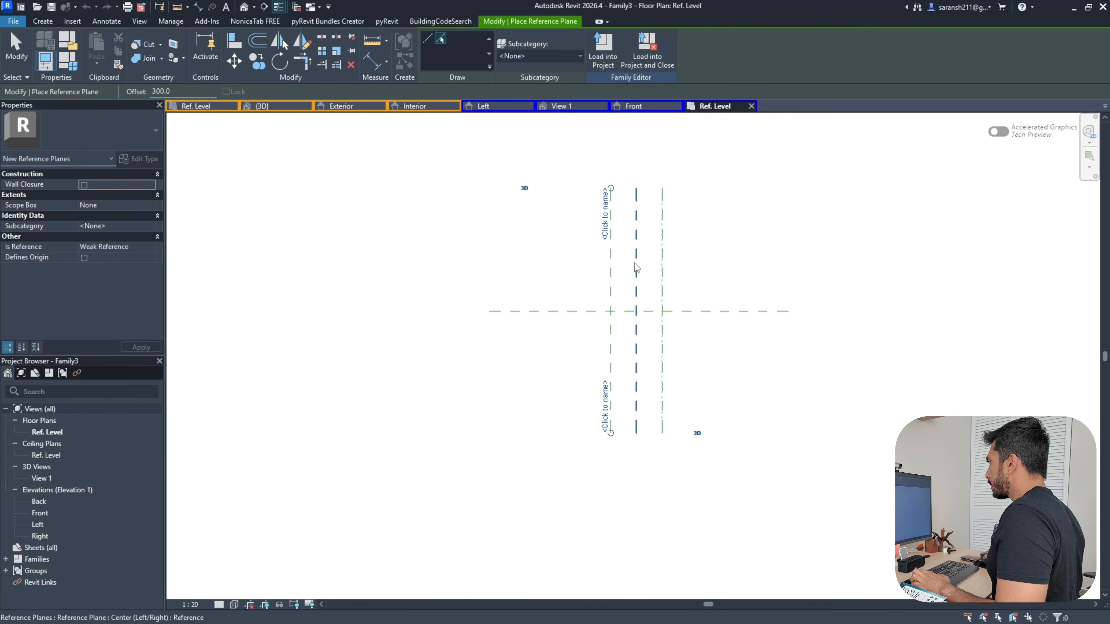
left_click(559, 312)
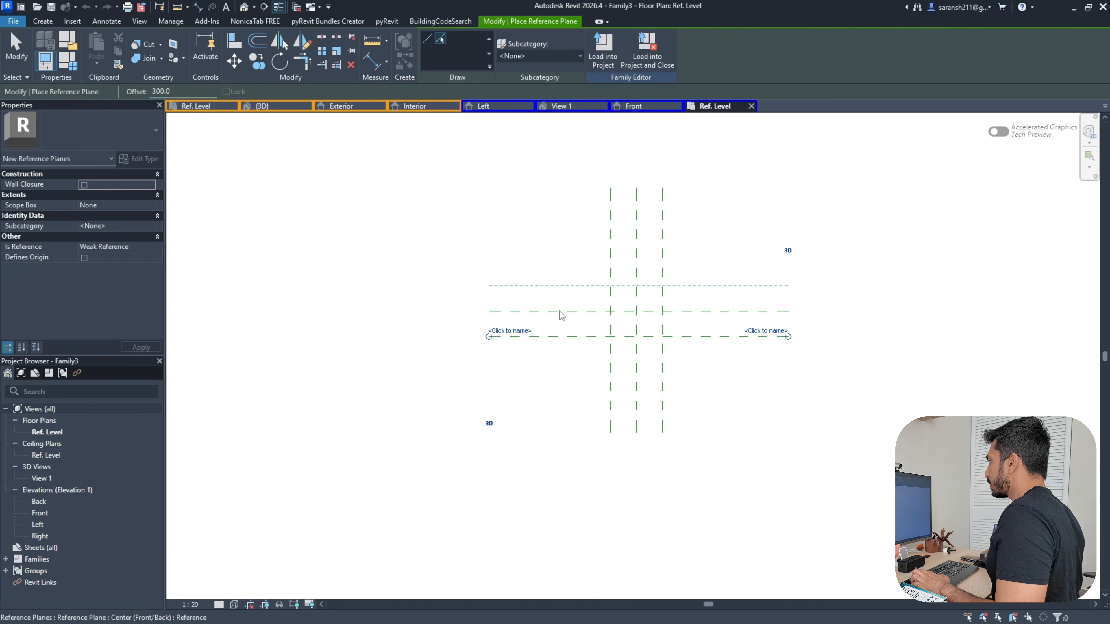
left_click(560, 309)
Dimension the vertical planes with an EQ string and an overall 600 width dimension
left_click(198, 6)
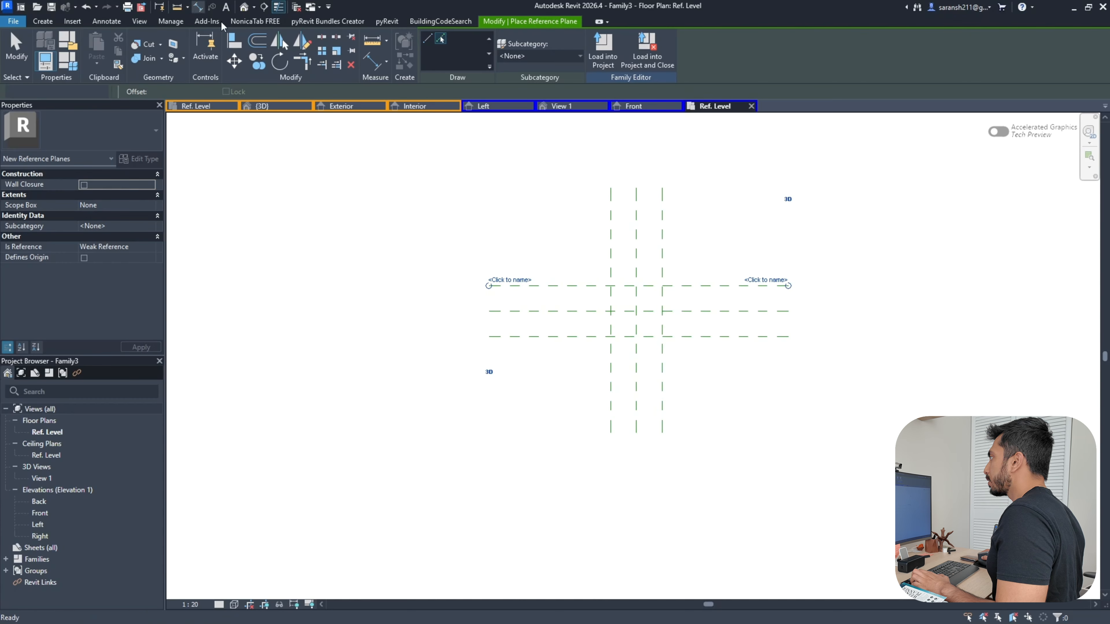
left_click(611, 255)
left_click(636, 262)
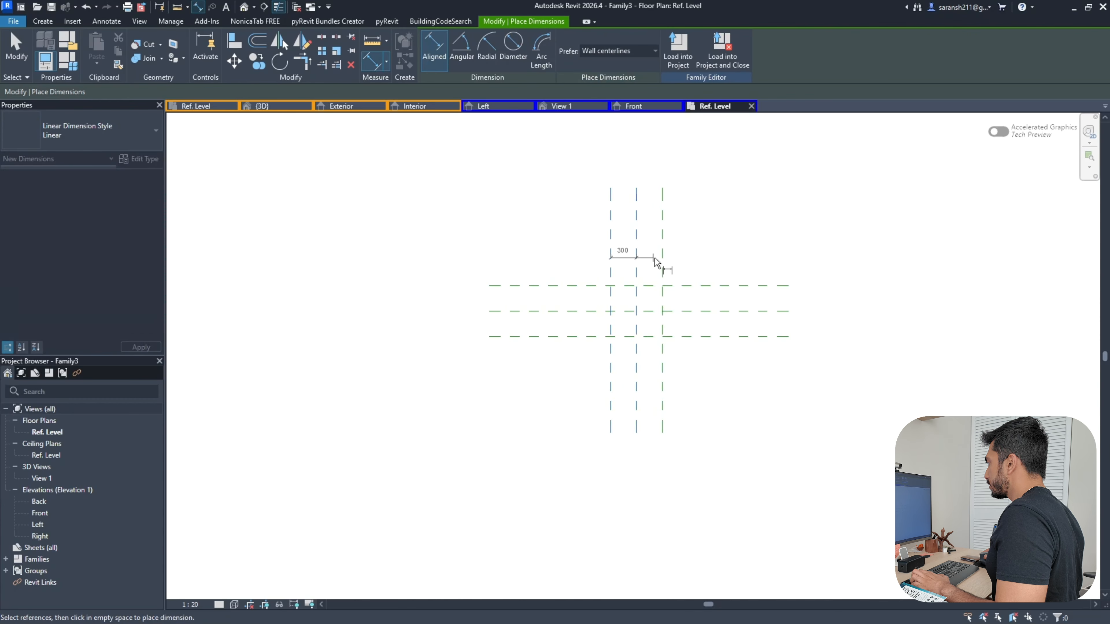
left_click(662, 268)
left_click(629, 244)
left_click(611, 222)
left_click(662, 218)
left_click(645, 215)
left_click(636, 190)
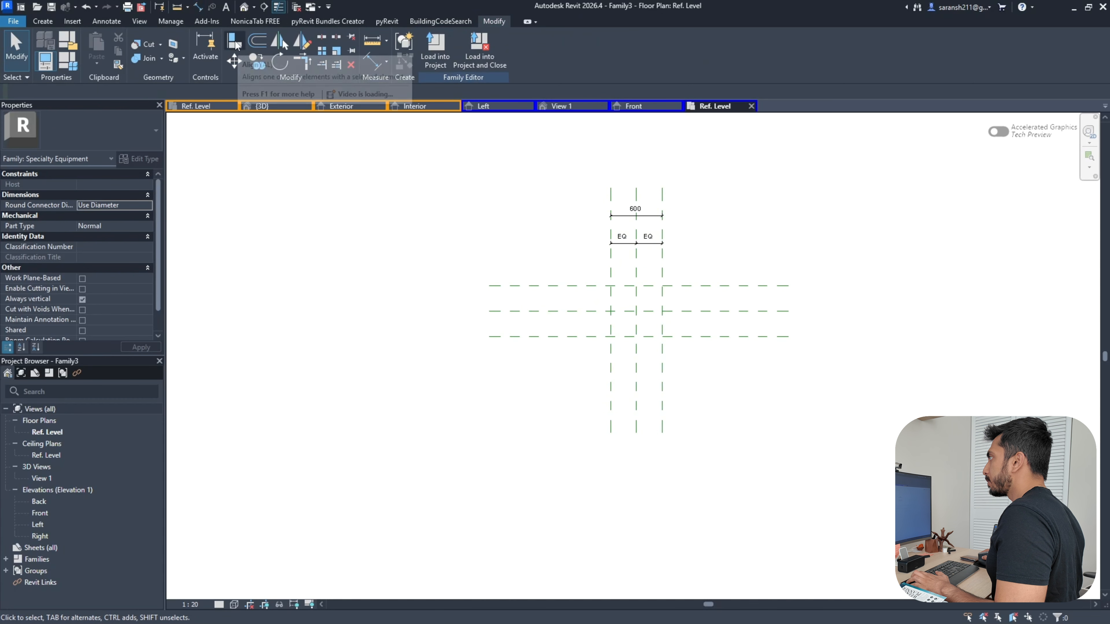
left_click(235, 42)
Dimension the horizontal planes with EQ and an overall 600 height, deleting a stray 300 dimension
left_click(198, 6)
left_click(700, 285)
left_click(699, 312)
left_click(700, 342)
key("Escape")
key("Escape")
left_click(750, 285)
left_click(750, 311)
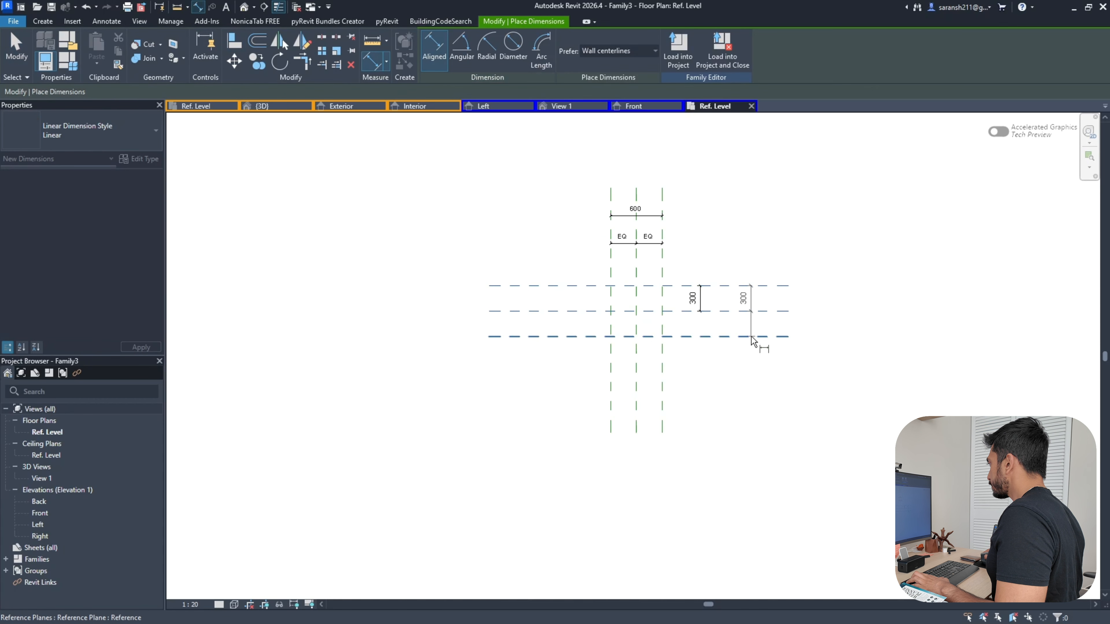
left_click(750, 336)
left_click(744, 324)
left_click(700, 303)
key("Delete")
Label the overall width dimension with a new Width parameter
left_click(646, 216)
left_click(543, 49)
key("Caps_Lock")
type("Width")
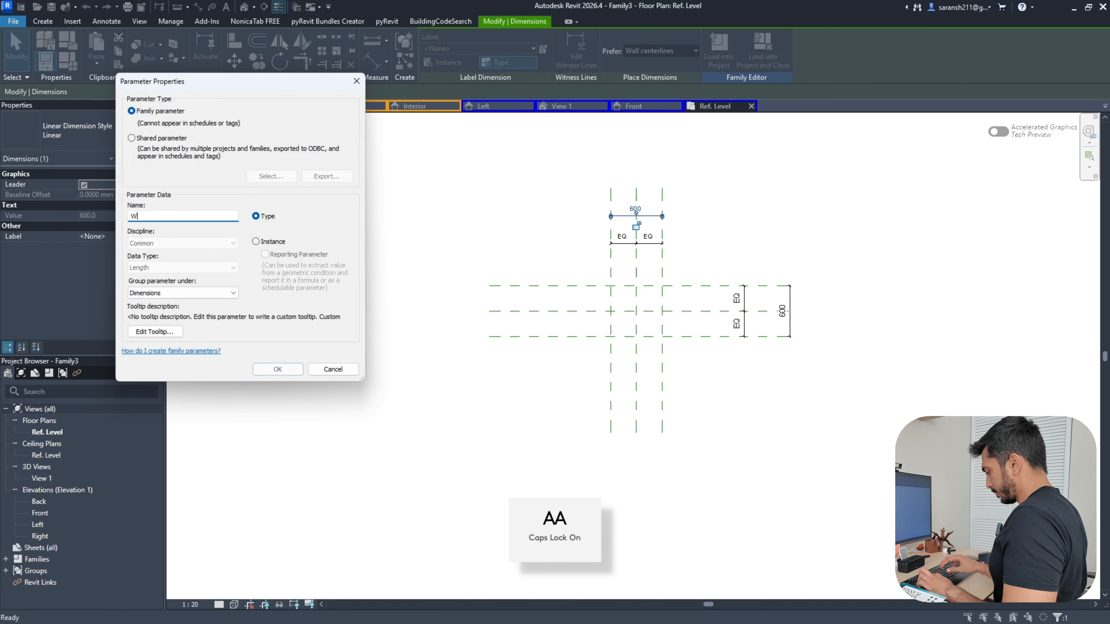
left_click(278, 369)
Label the overall height dimension with a new Height parameter and select its value in Family Types
left_click(790, 326)
left_click(491, 51)
key("Caps_Lock")
type("Height")
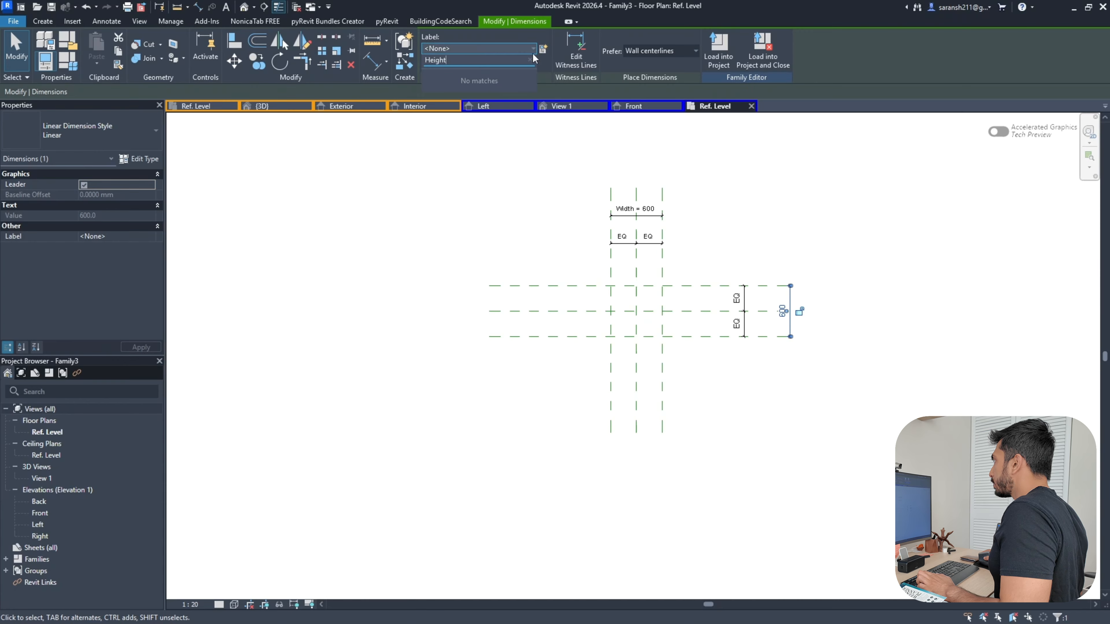
left_click(543, 49)
left_click(188, 217)
key("Caps_Lock")
type("Height")
left_click(277, 369)
left_click(682, 220)
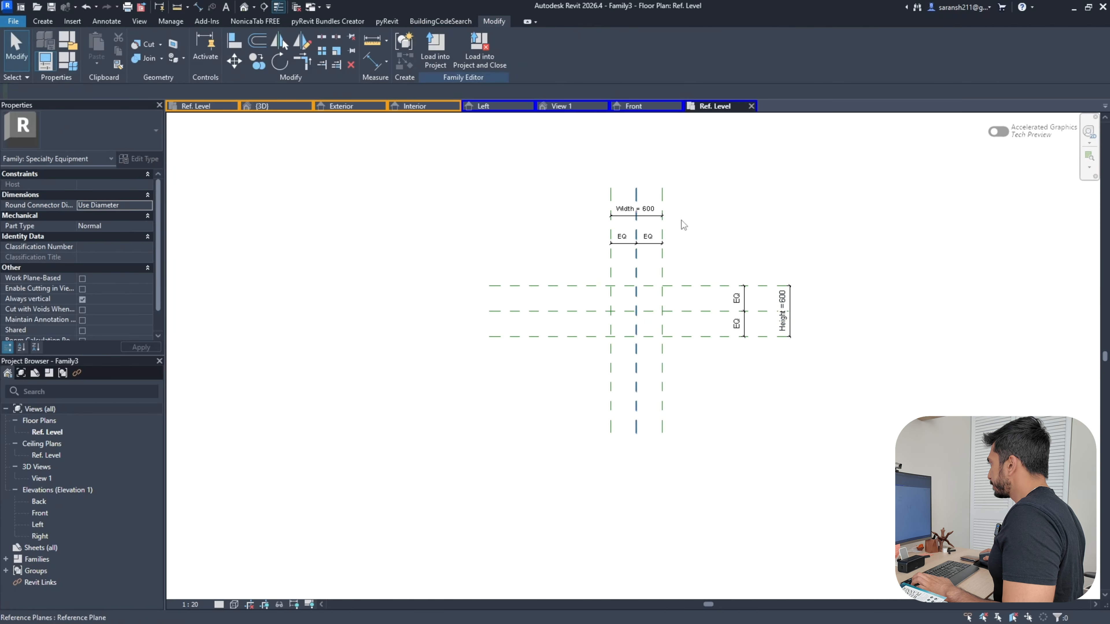
left_click(68, 64)
left_click(403, 173)
Set the Height parameter to 1200, apply it and close Family Types
type("1200")
left_click(565, 381)
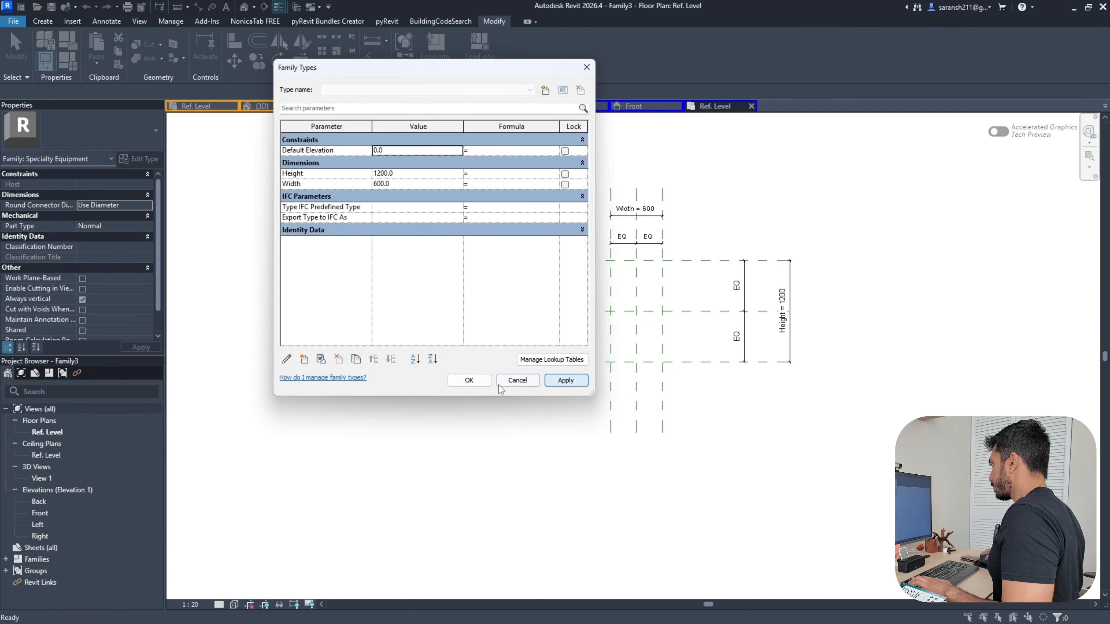
left_click(471, 381)
Switch to the Front elevation view
scroll(837, 242, "up", 3)
left_click(42, 22)
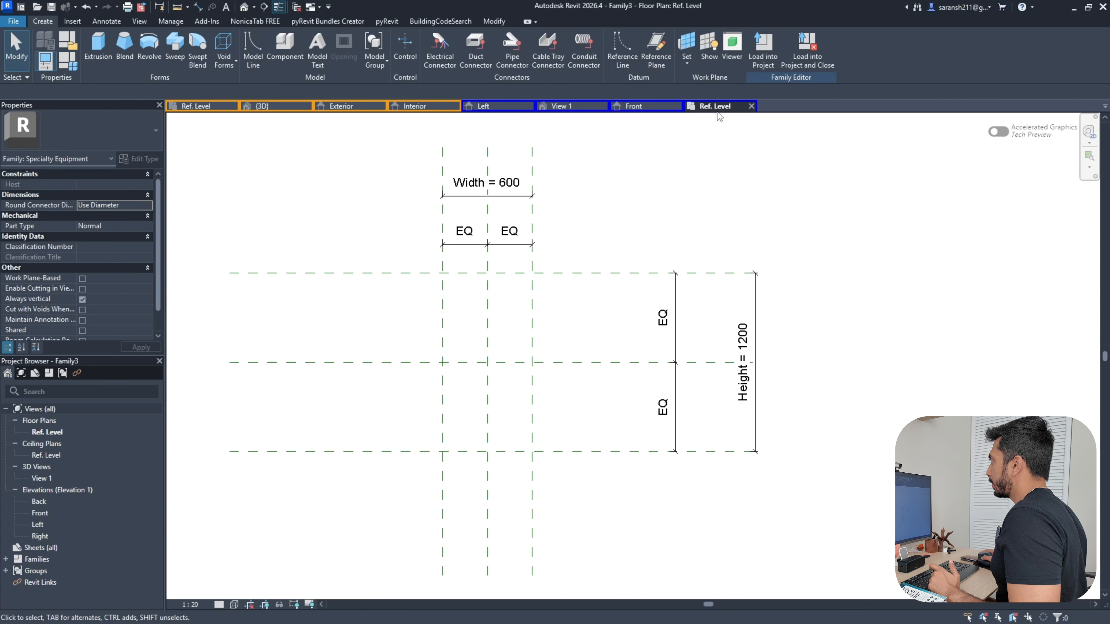
left_click(636, 107)
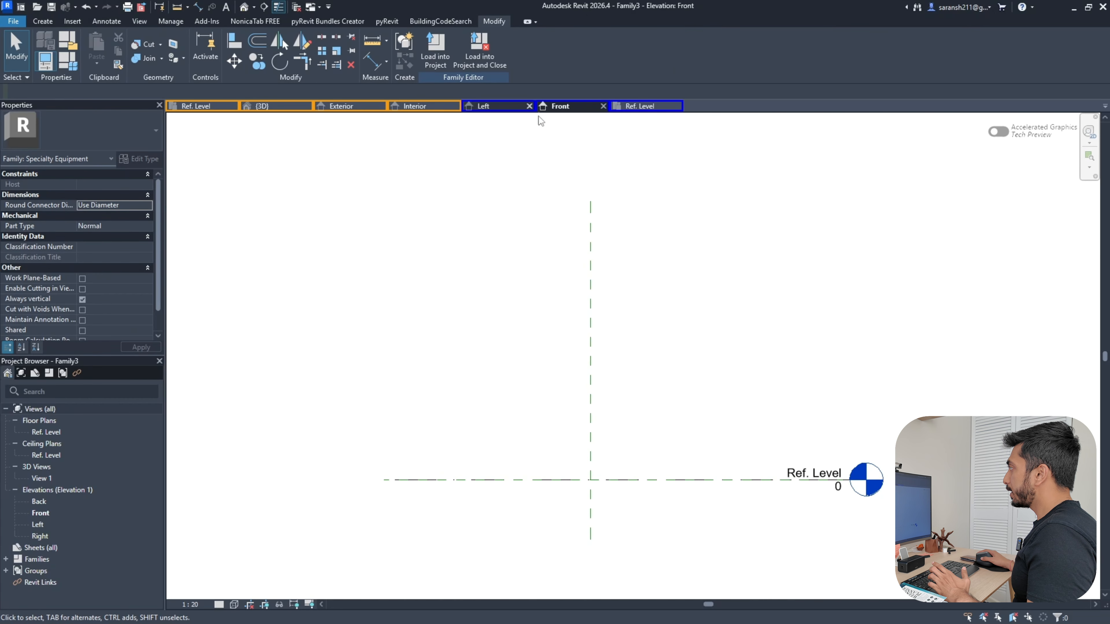
Add vertical reference planes 300 left and right of centre using Pick Lines
left_click(42, 21)
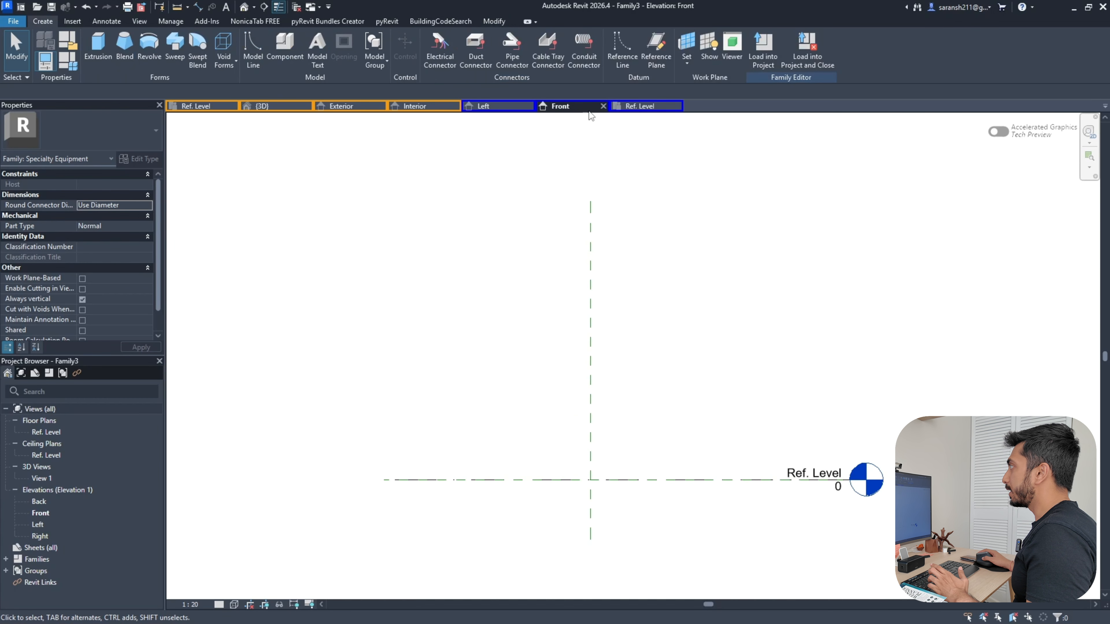
left_click(655, 48)
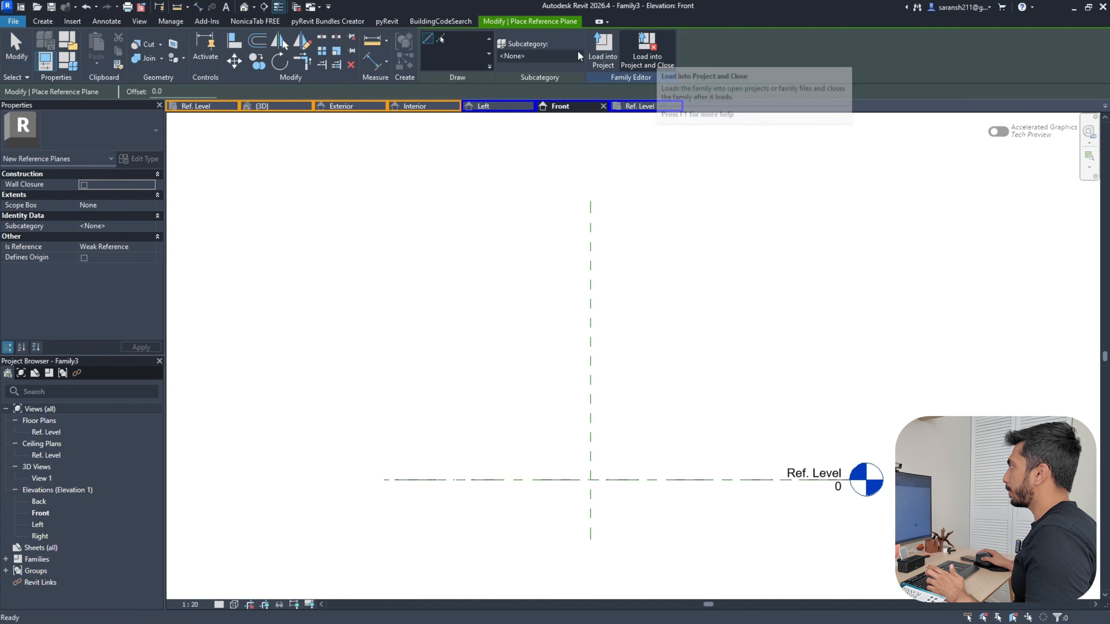
left_click(440, 39)
double_click(157, 91)
type("1200")
left_click(485, 479)
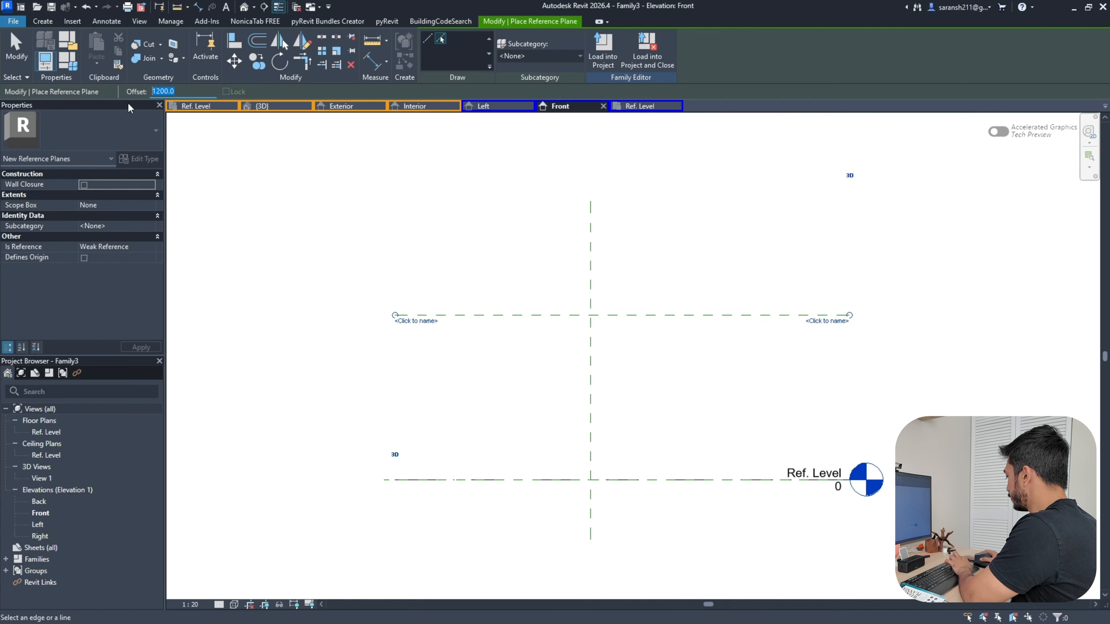
left_click(591, 283)
left_click(589, 283)
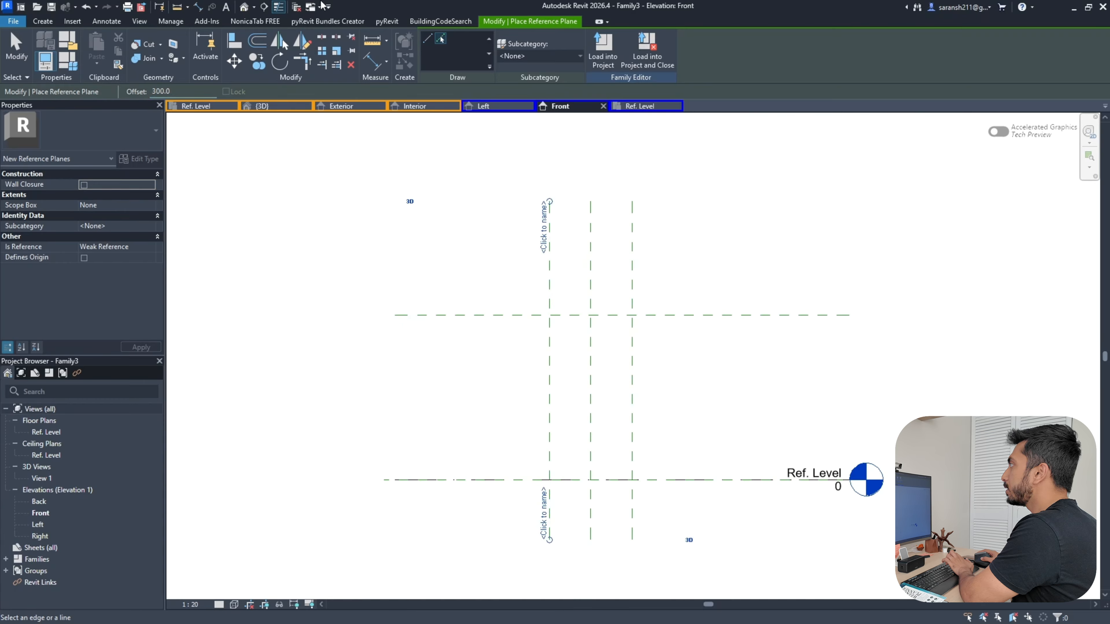
Dimension the vertical planes as an EQ 300/300 string with an overall 600 width
left_click(198, 7)
left_click(549, 283)
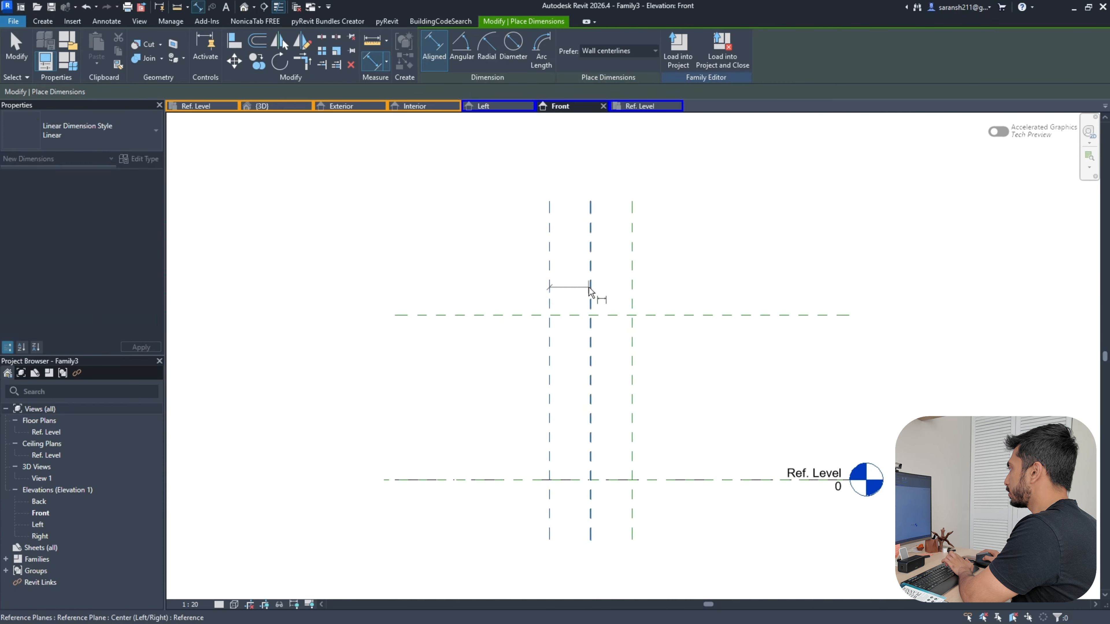
left_click(591, 291)
left_click(632, 289)
left_click(668, 288)
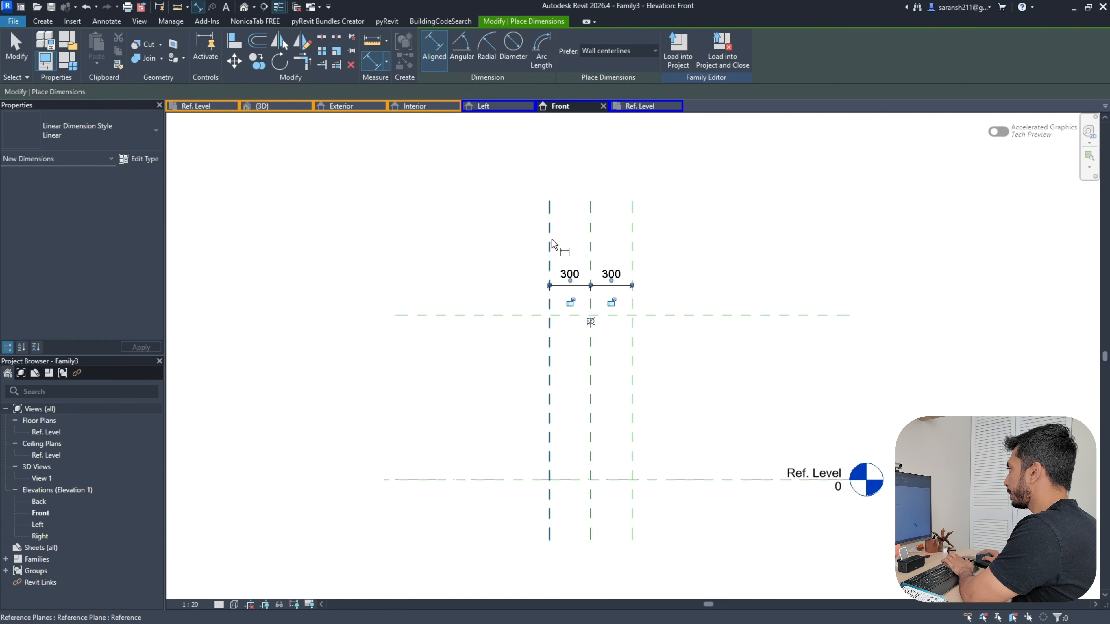
left_click(550, 239)
left_click(632, 241)
left_click(677, 243)
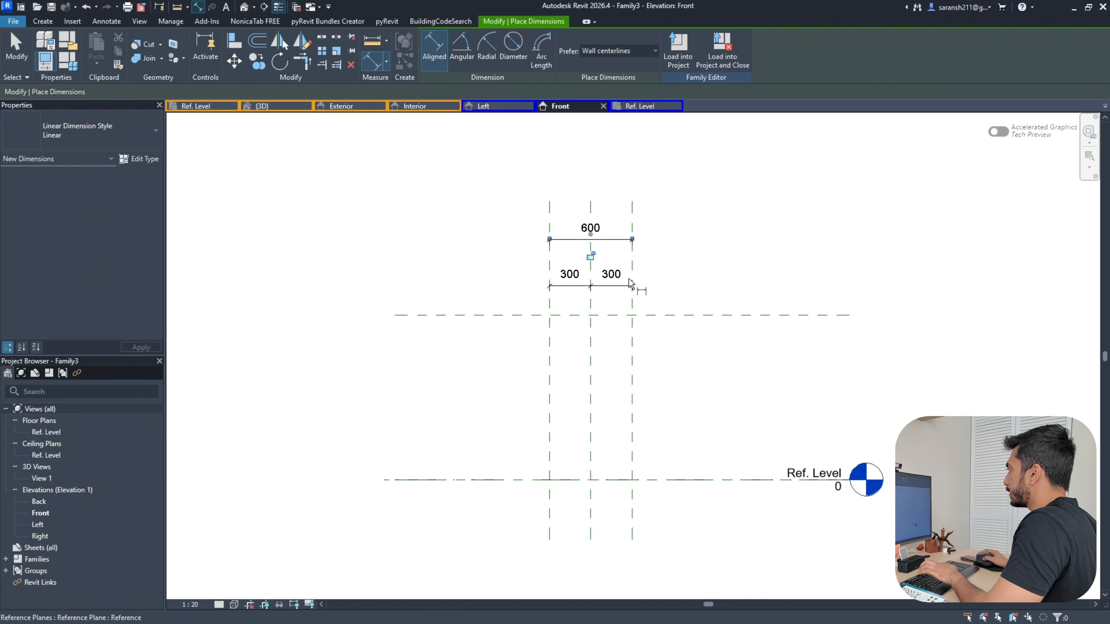
key("Escape")
left_click(629, 288)
left_click(591, 322)
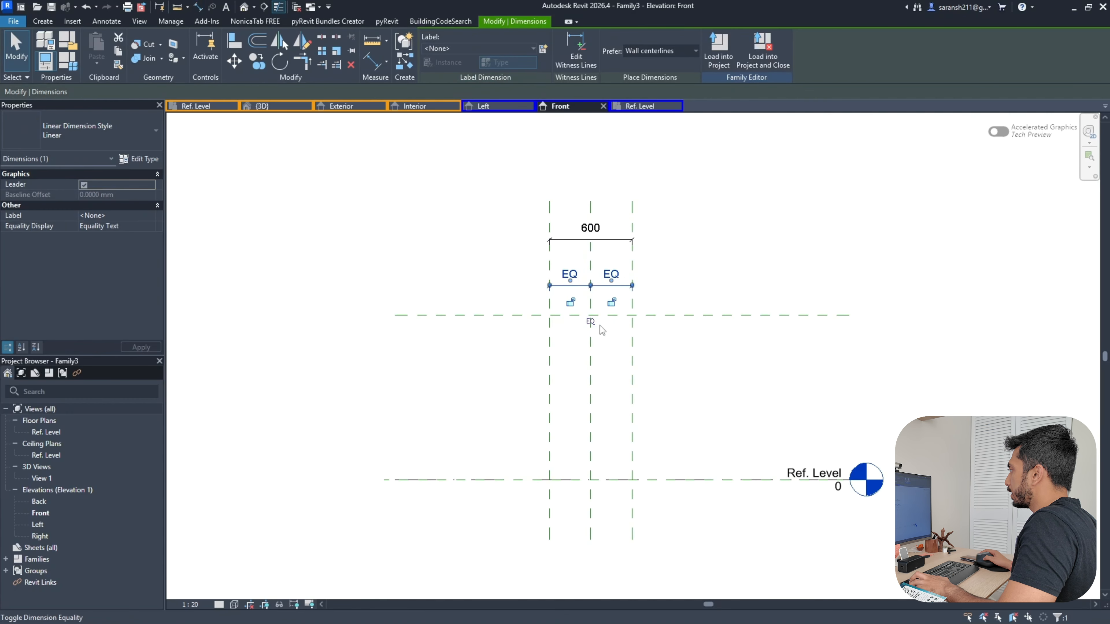
left_click(692, 284)
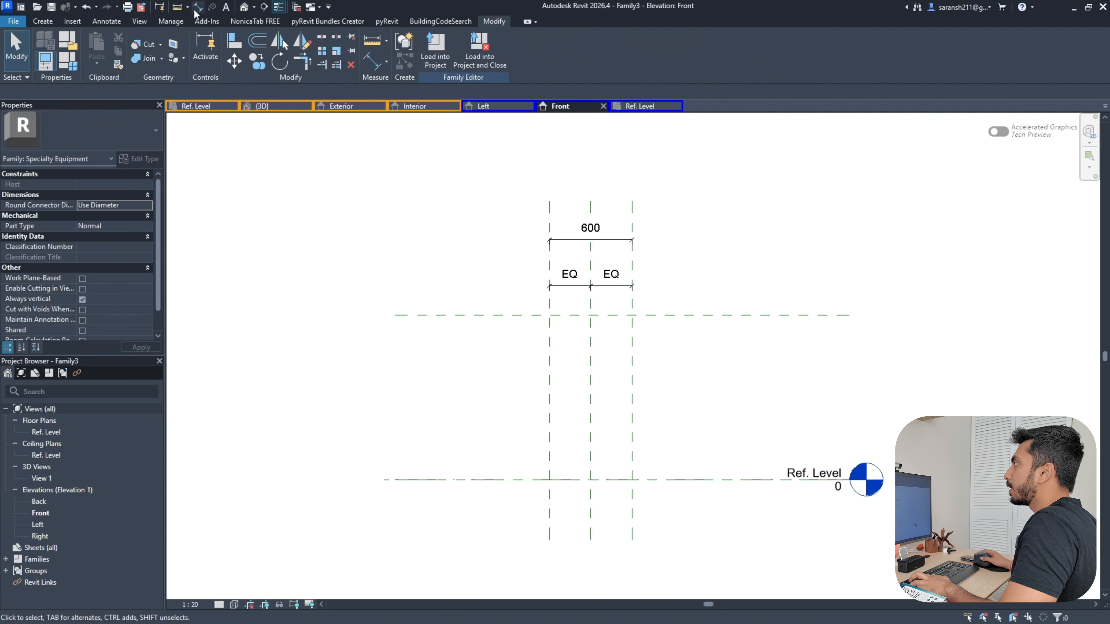
Add a horizontal mid-height reference plane 600 below the top plane
left_click(43, 21)
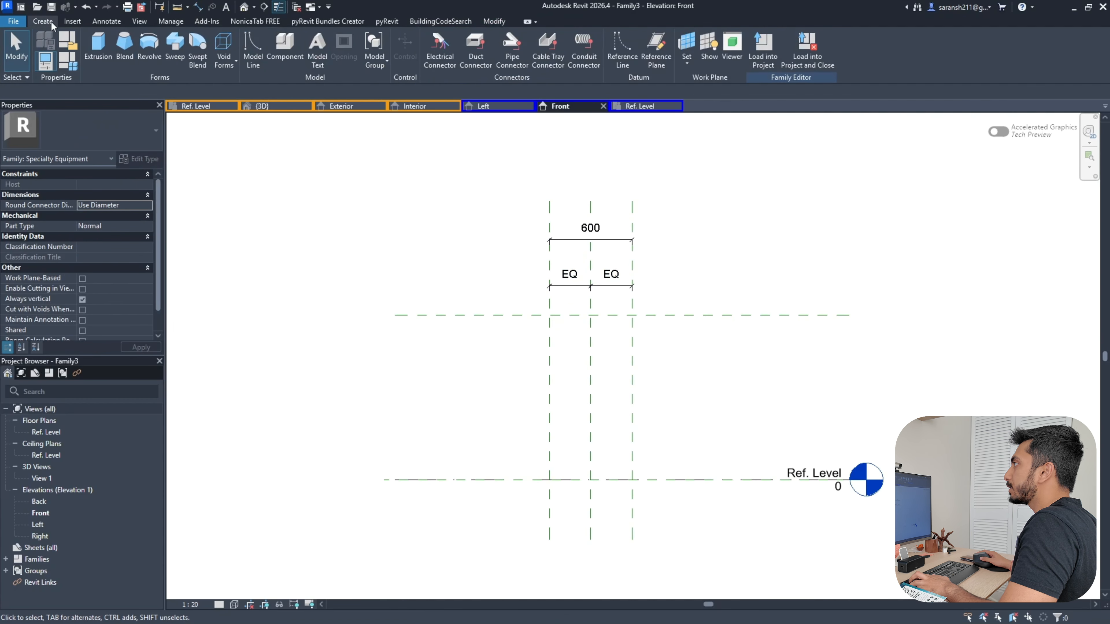
left_click(661, 57)
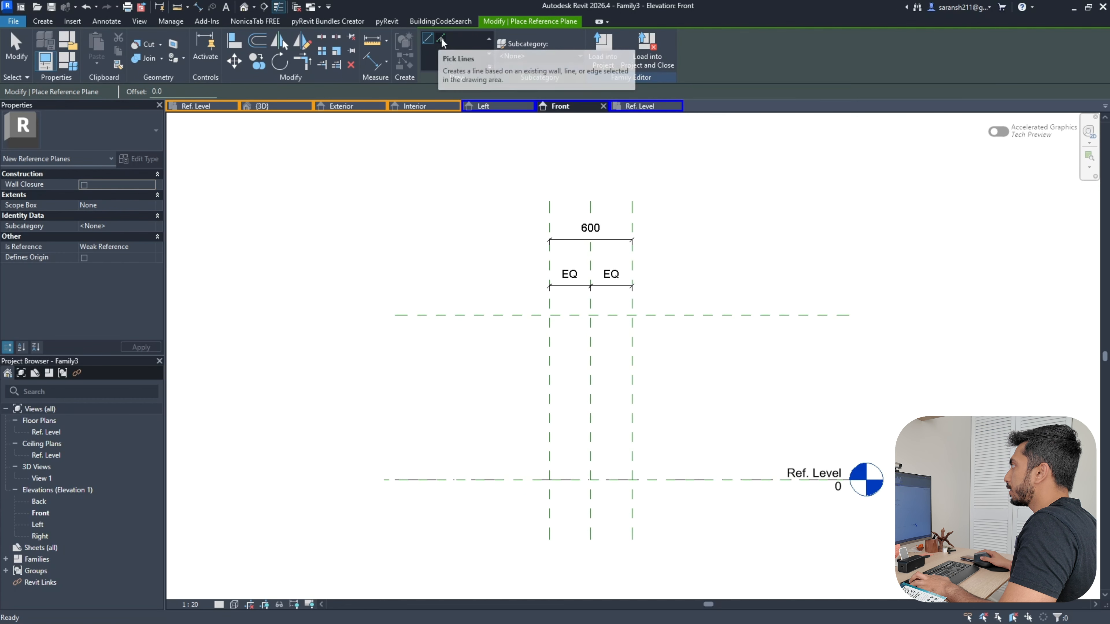
left_click(440, 40)
double_click(158, 91)
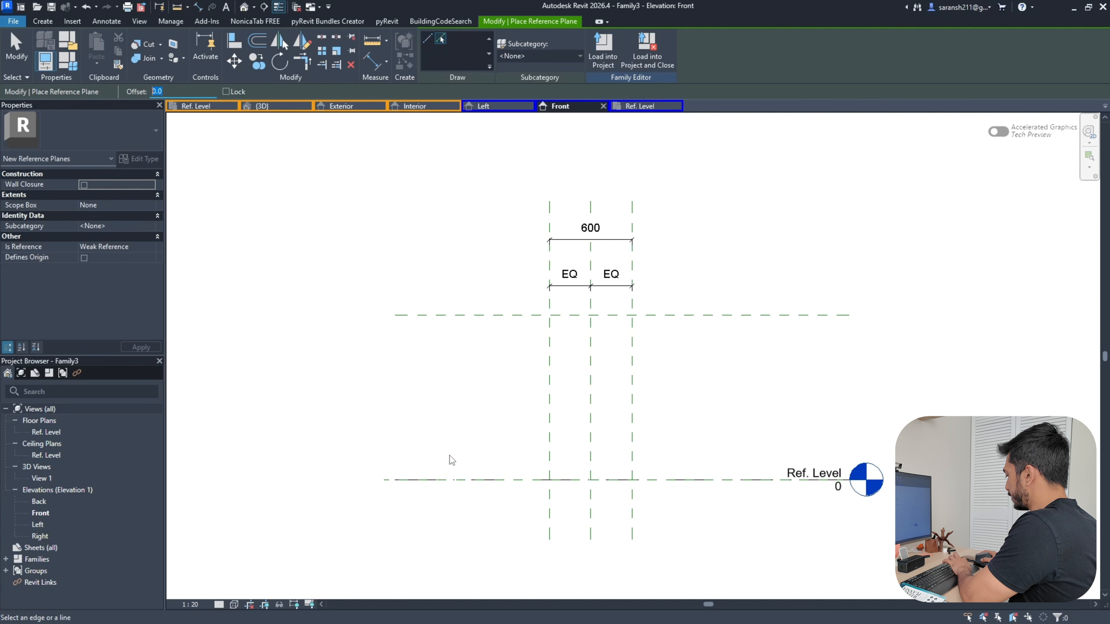
type("60.0")
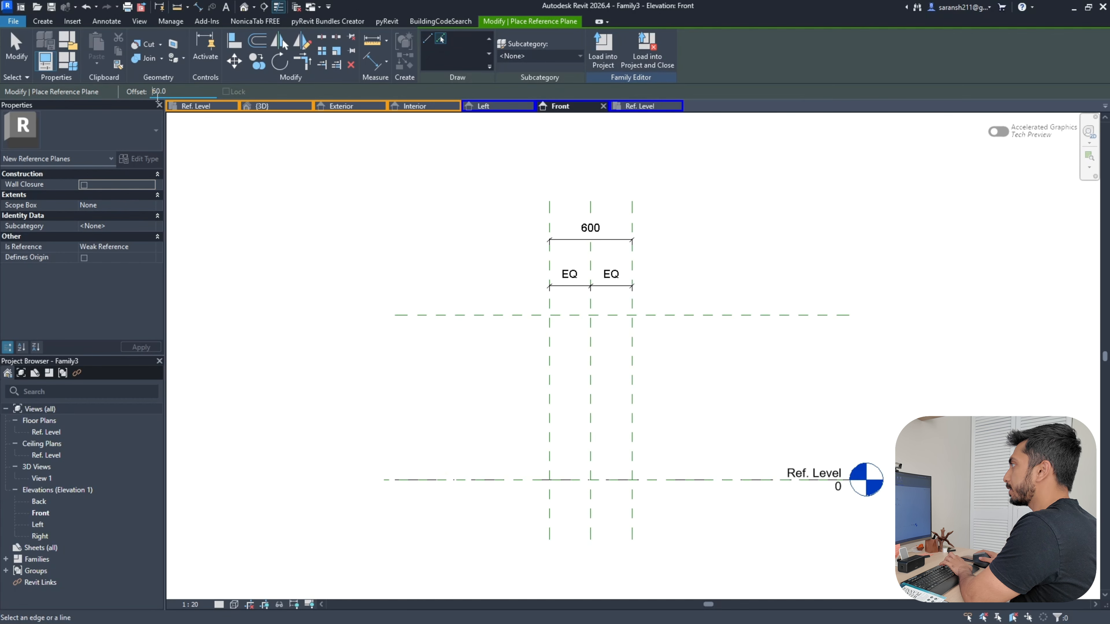
type("0")
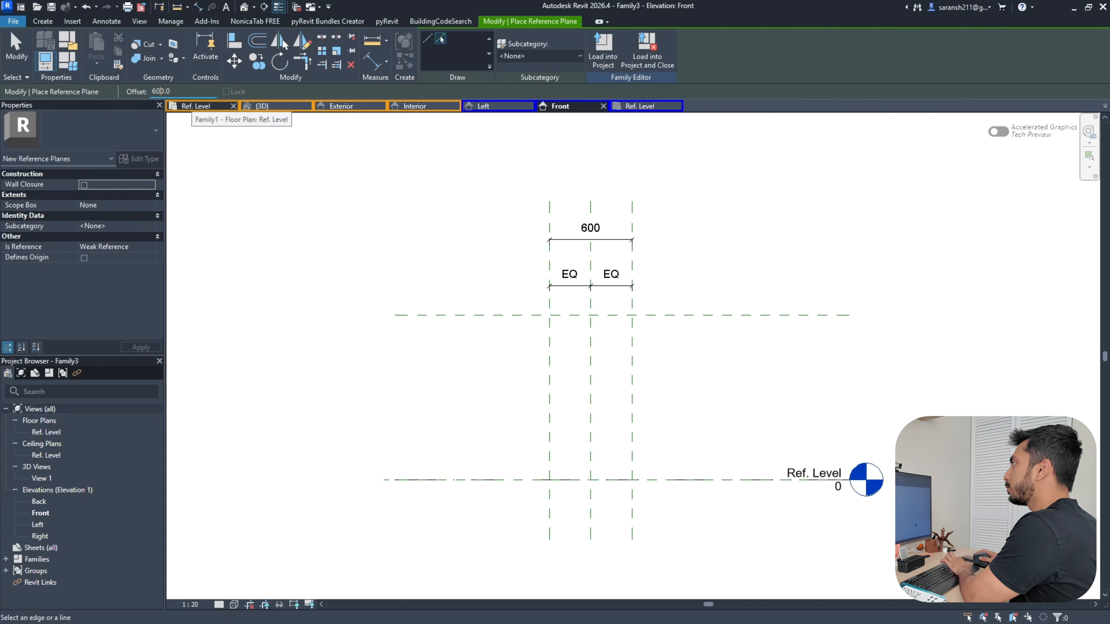
left_click(503, 324)
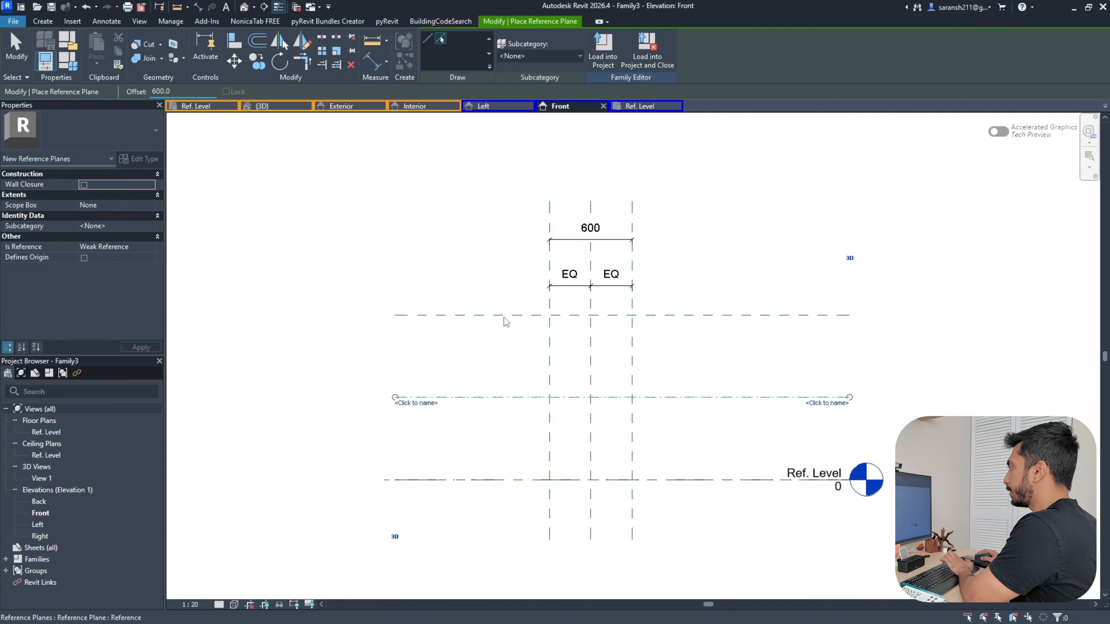
Dimension the horizontal planes to Ref. Level as EQ 600/600 with an overall 1200 height
left_click(198, 7)
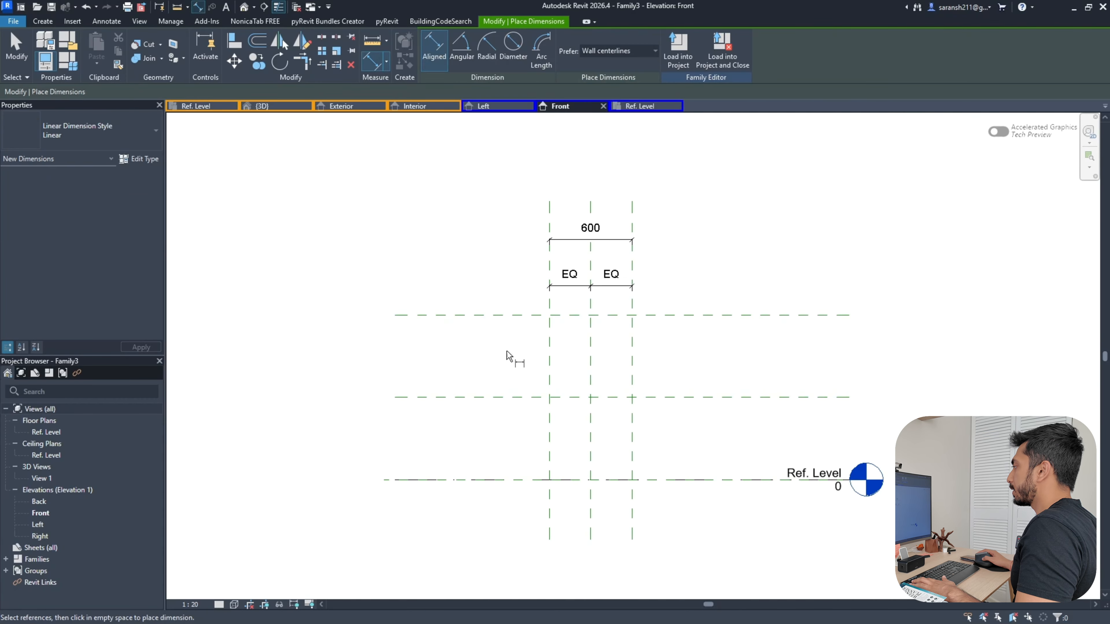
left_click(476, 315)
left_click(471, 396)
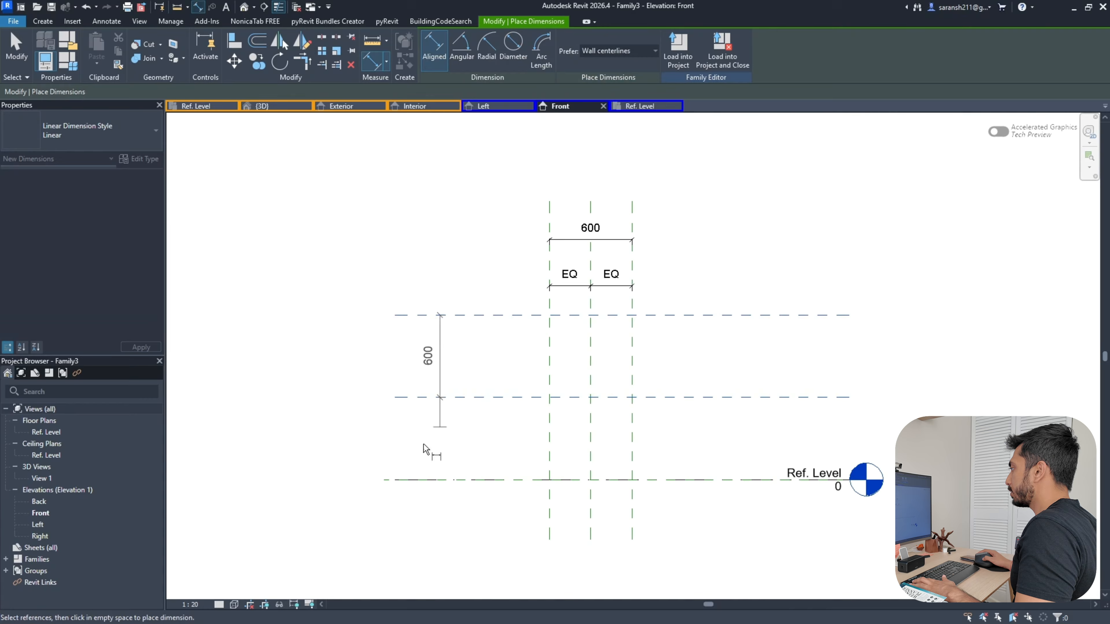
left_click(385, 480)
left_click(388, 507)
left_click(422, 398)
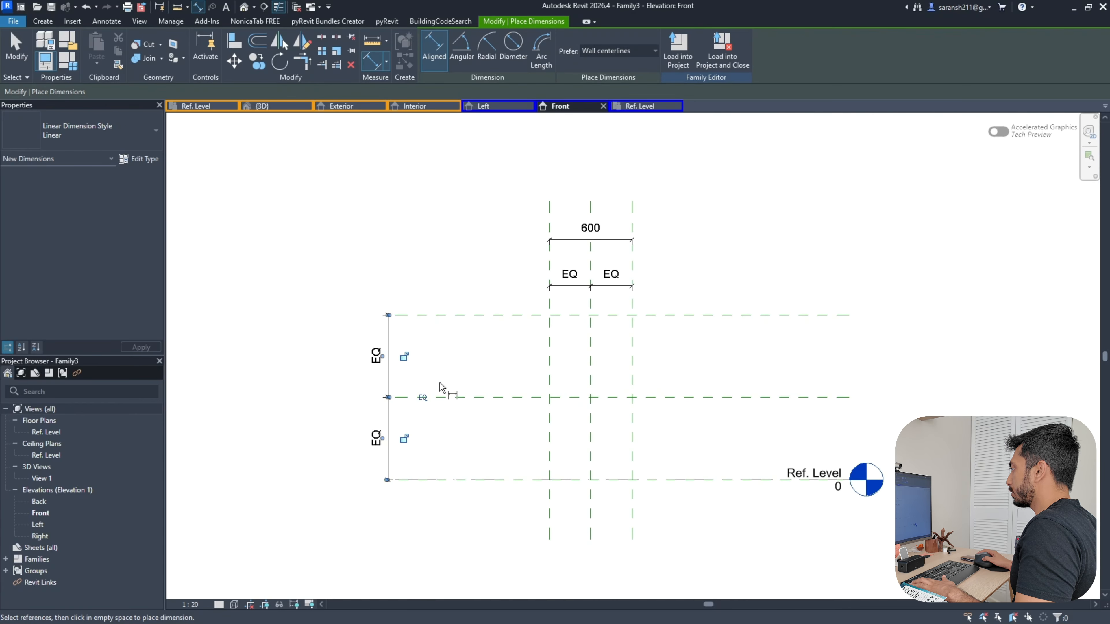
left_click(472, 316)
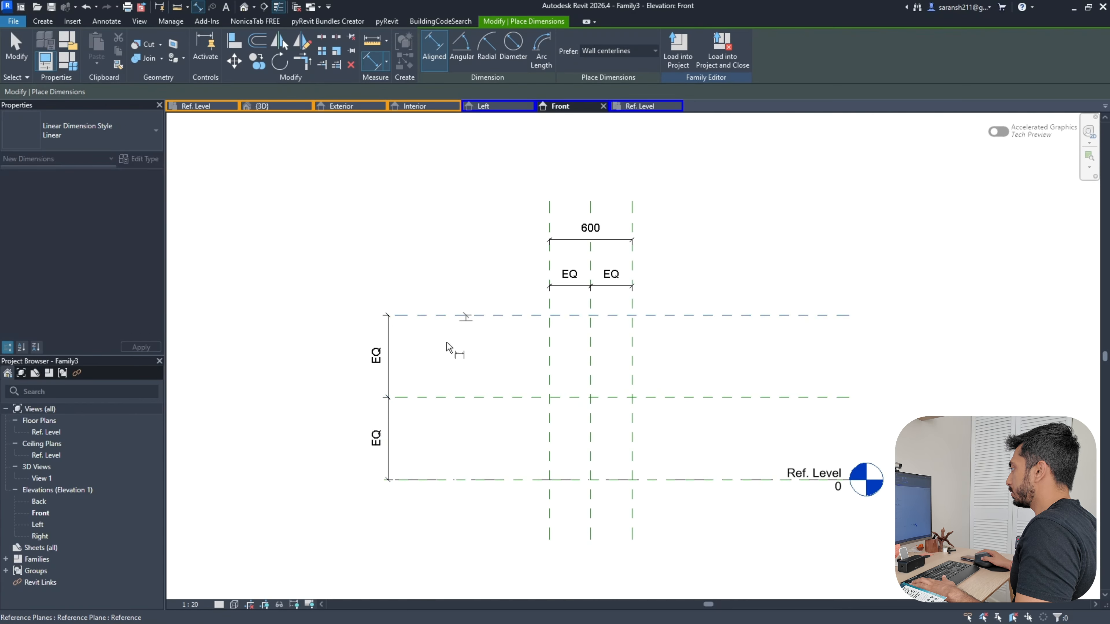
left_click(388, 481)
left_click(319, 499)
scroll(483, 385, "down", 2)
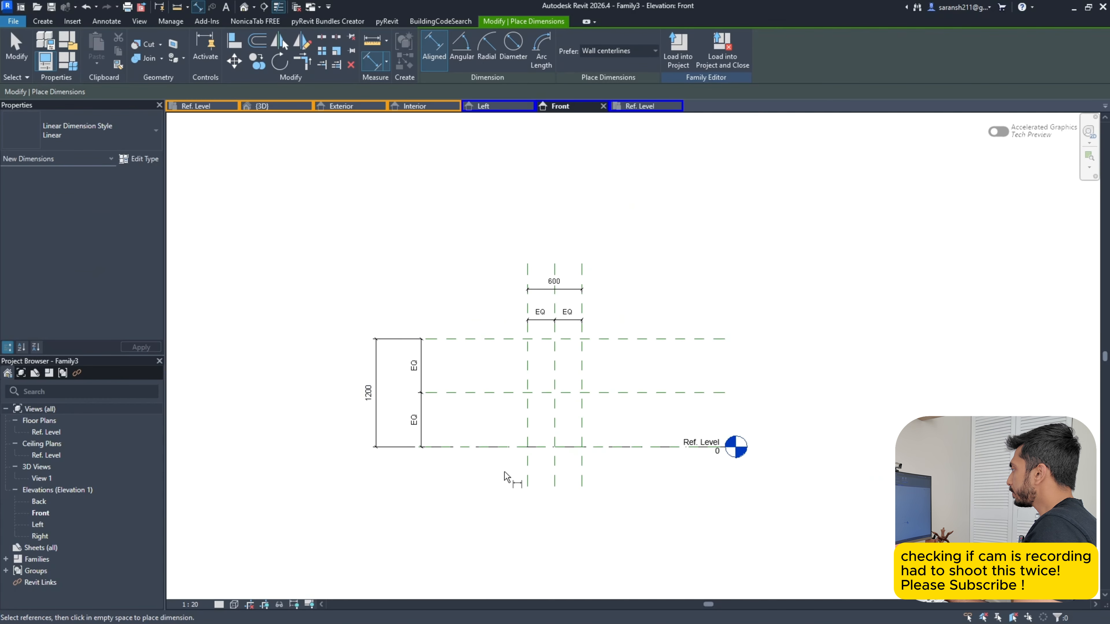
key("Escape")
key("Escape")
scroll(659, 366, "up", 2)
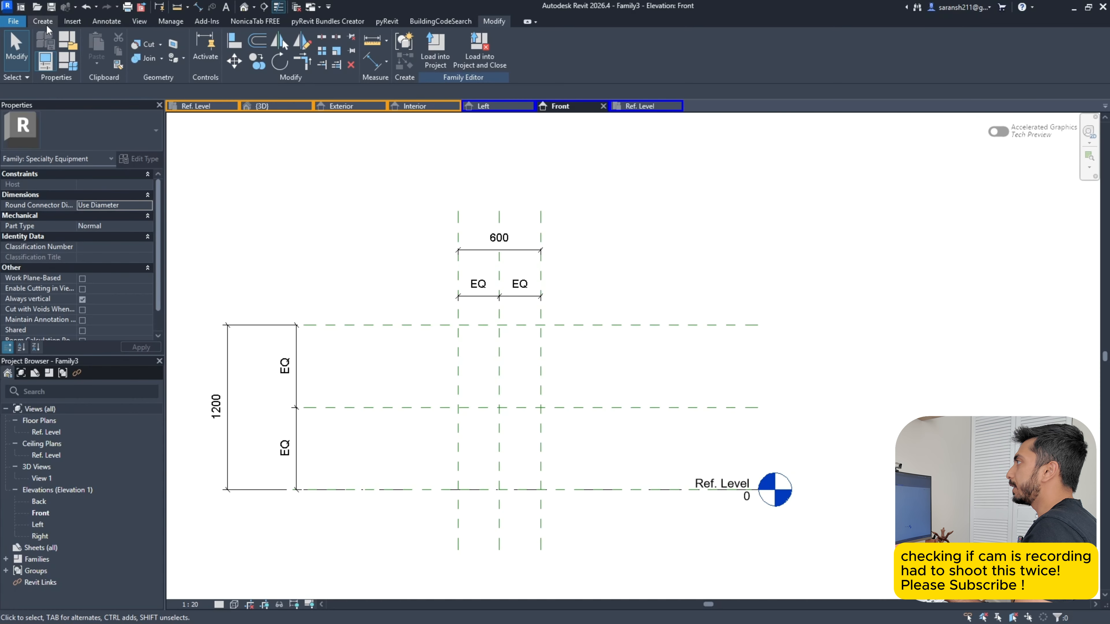
In the Ref. Level plan, add a reference plane offset 10 from the center plane
left_click(640, 106)
scroll(730, 267, "down", 3)
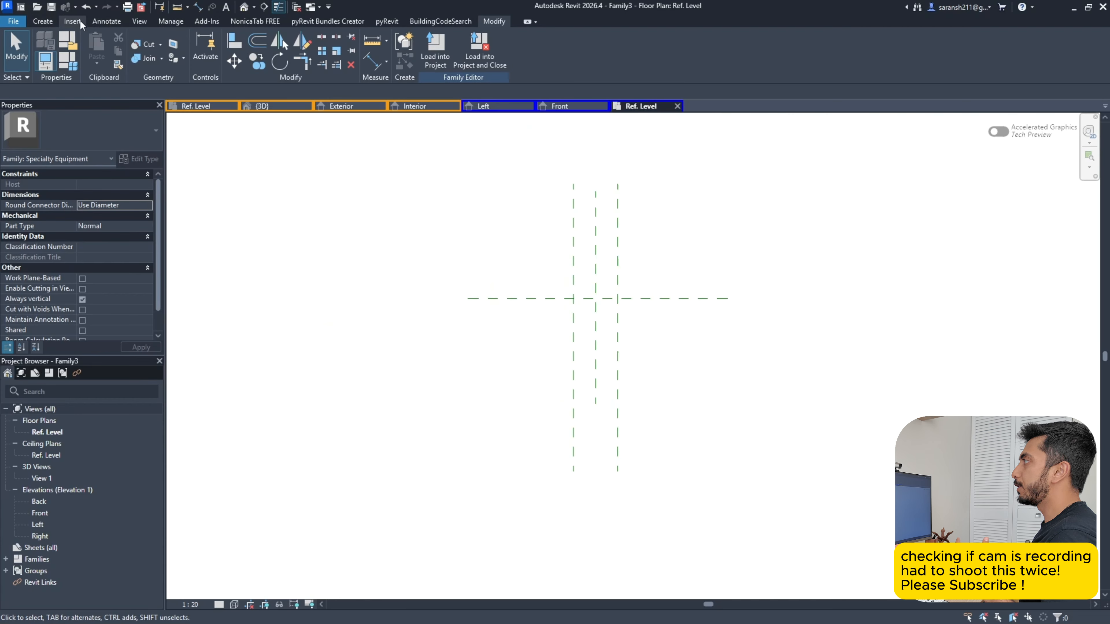
left_click(43, 21)
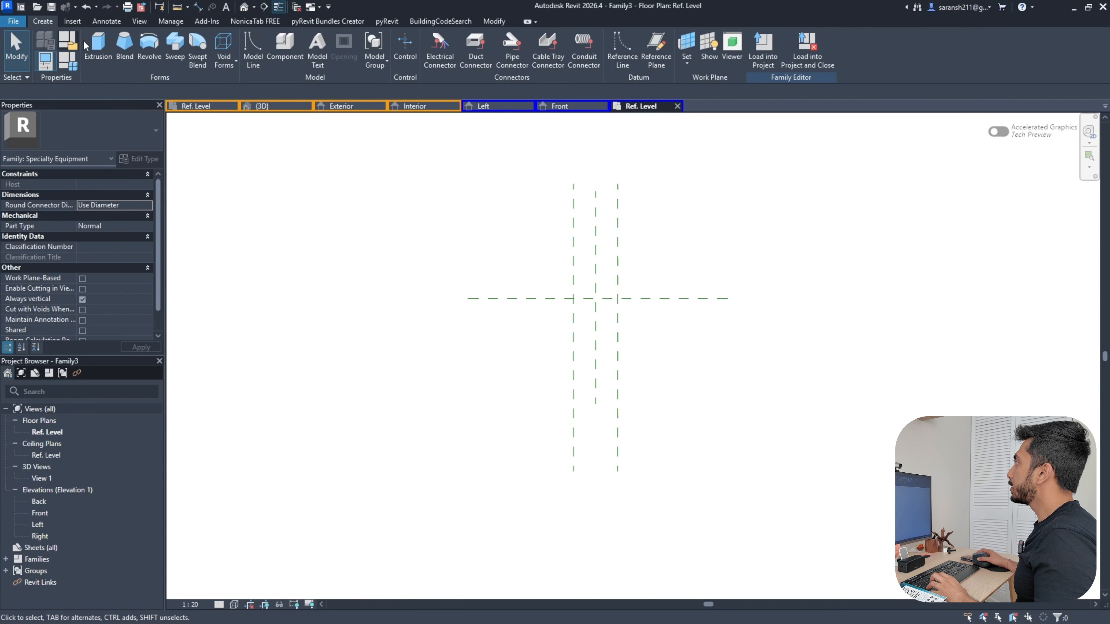
left_click(665, 62)
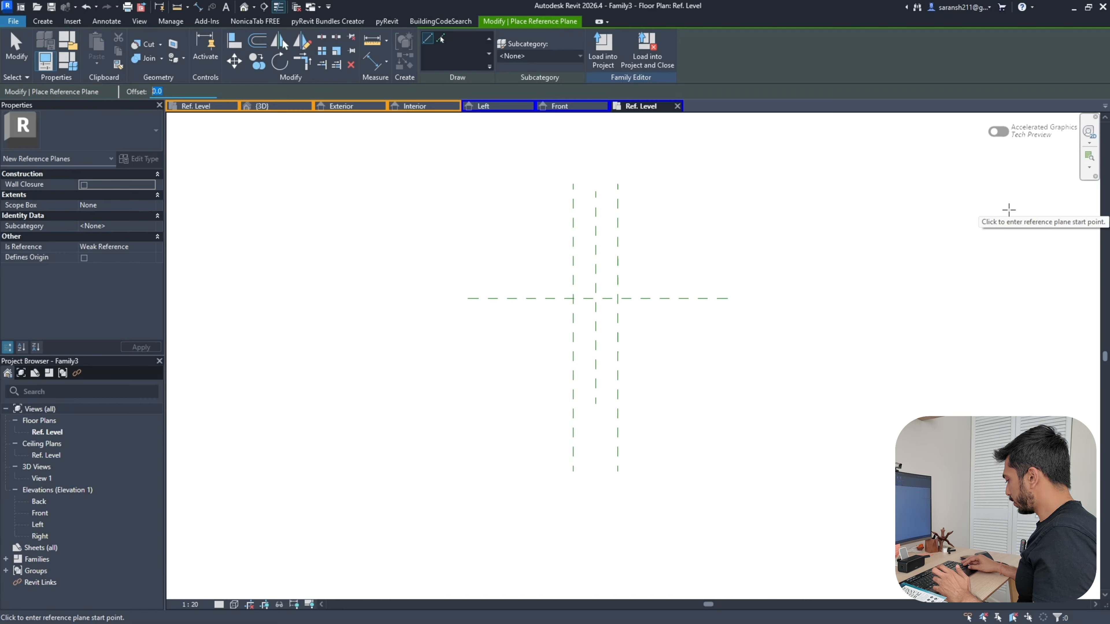
type("10.0")
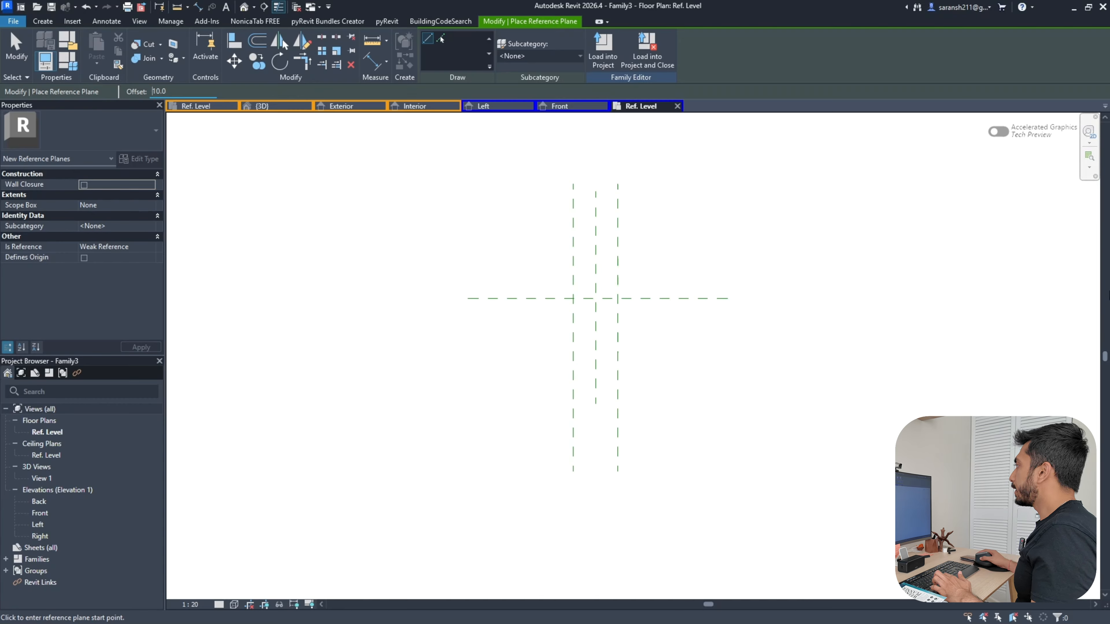
scroll(541, 296, "up", 2)
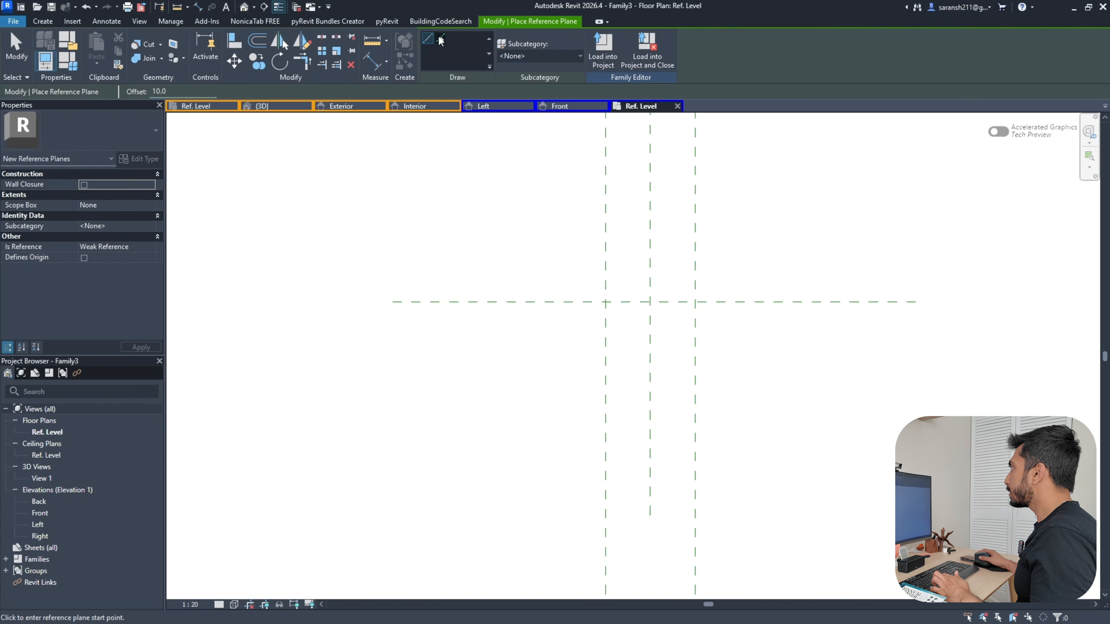
left_click(441, 39)
scroll(524, 304, "up", 4)
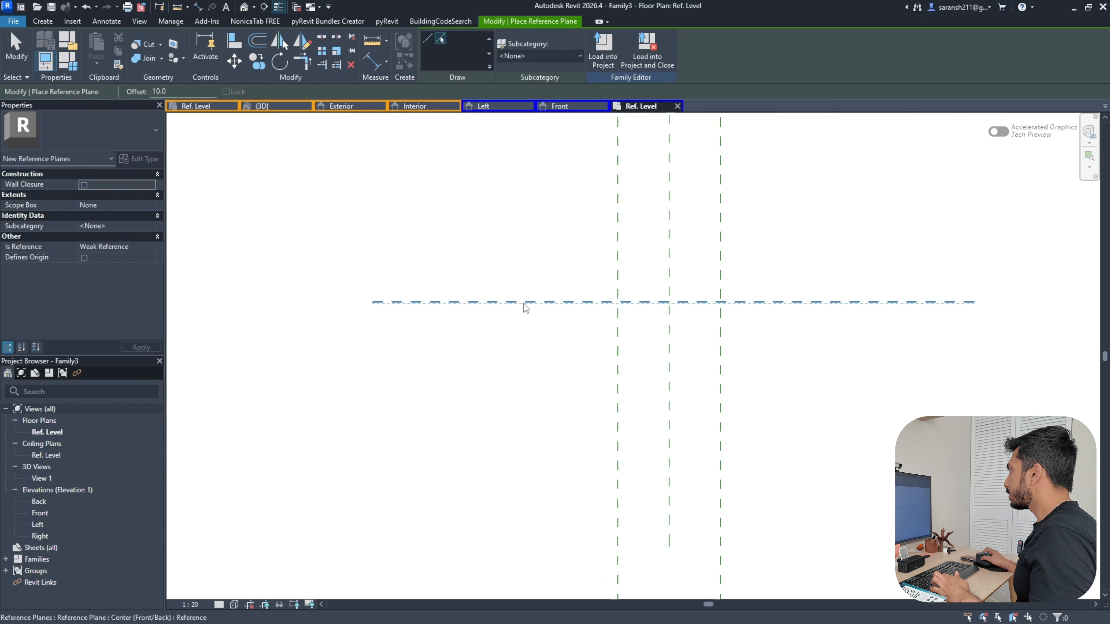
left_click(524, 303)
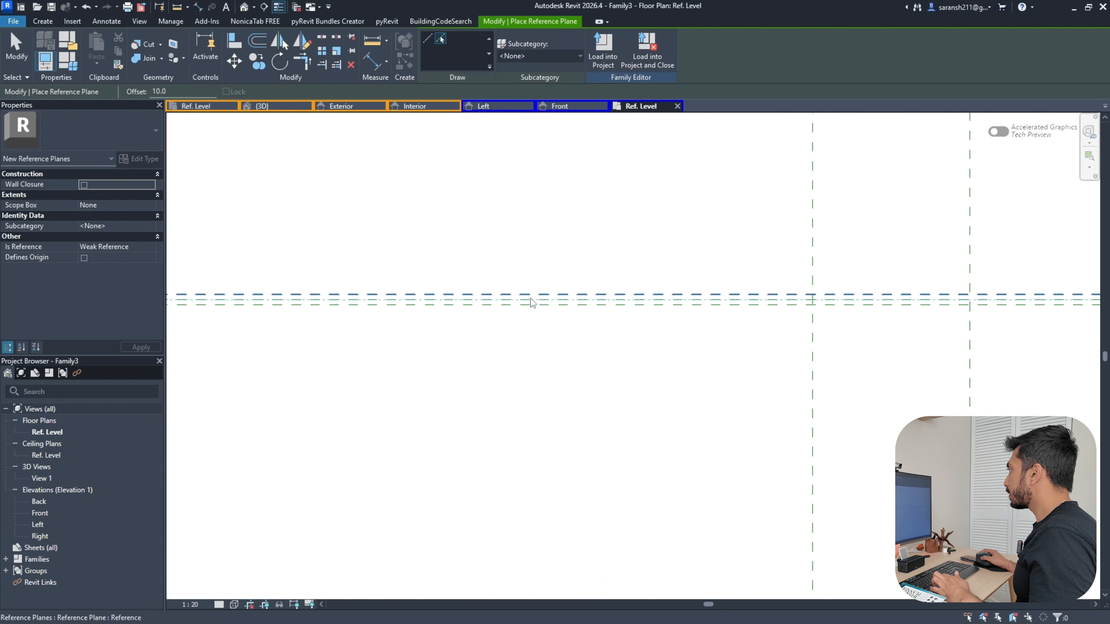
Dimension the three depth planes with equal spacing and add the overall 20 depth dimension
left_click(198, 7)
left_click(539, 294)
left_click(538, 299)
left_click(538, 304)
left_click(459, 300)
left_click(437, 294)
left_click(436, 305)
left_click(376, 348)
scroll(381, 355, "down", 2)
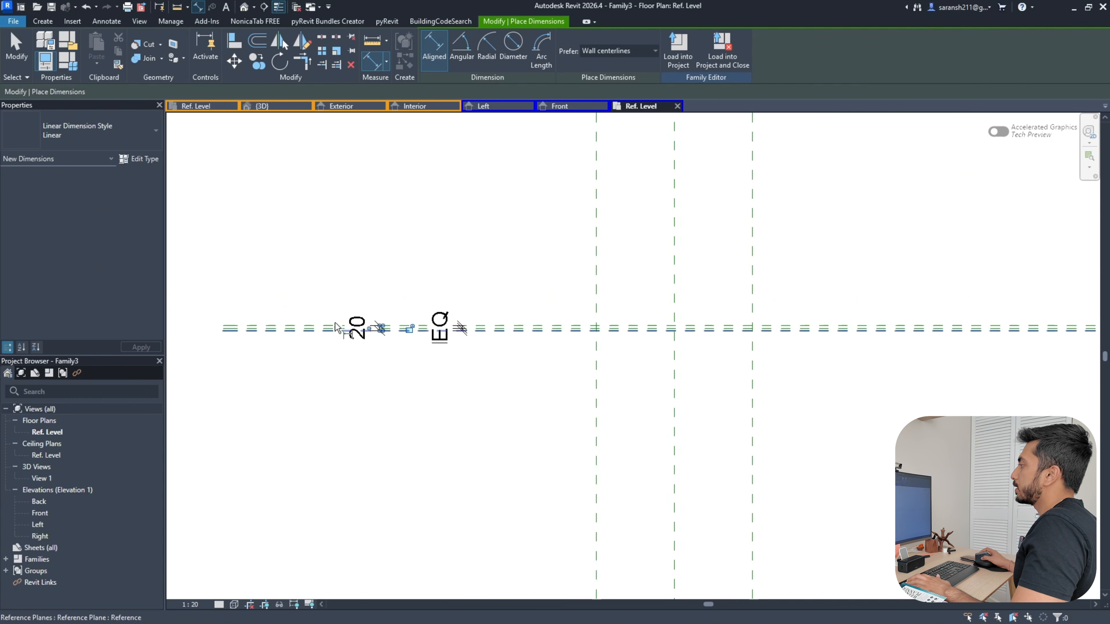
key("Escape")
key("Escape")
Label the 20 depth dimension with a new 'Depth of Panel' parameter
left_click(362, 343)
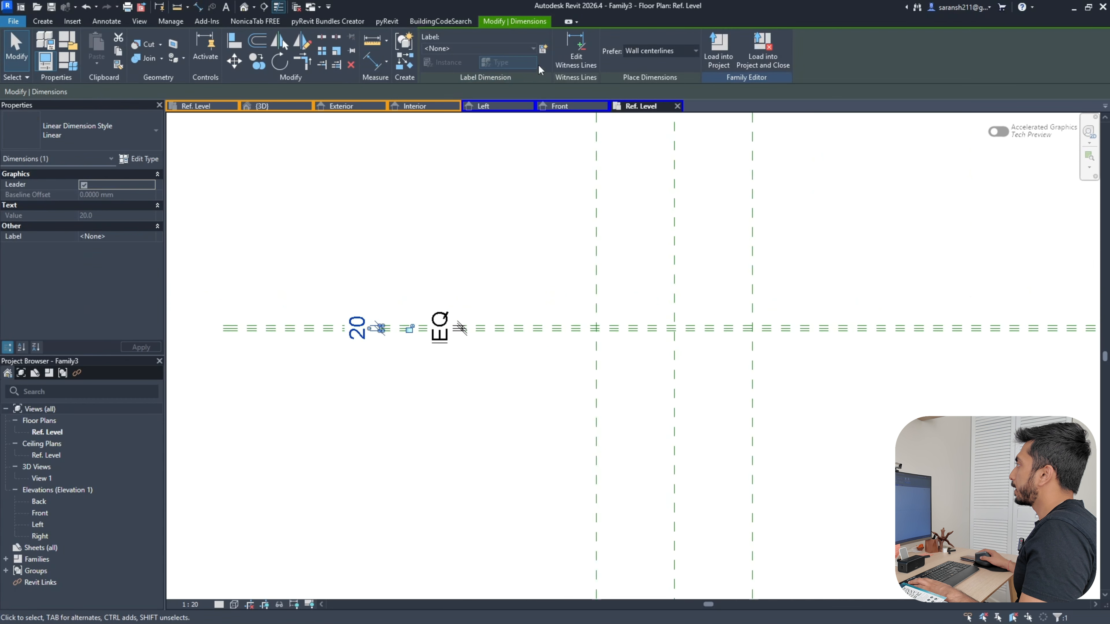
left_click(542, 50)
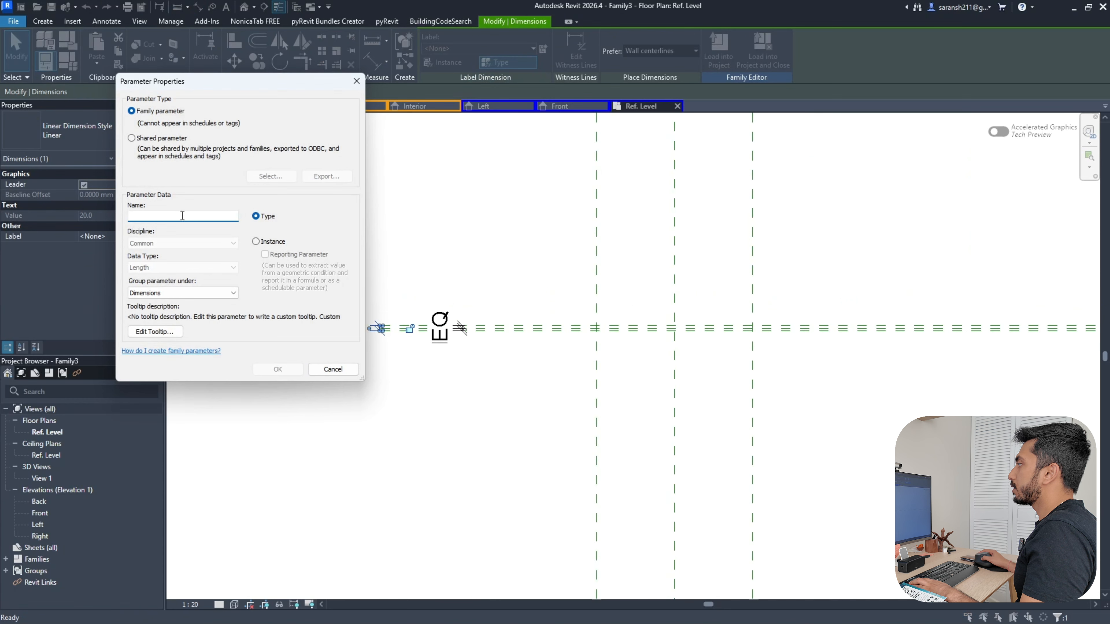
key("Caps_Lock")
type("De")
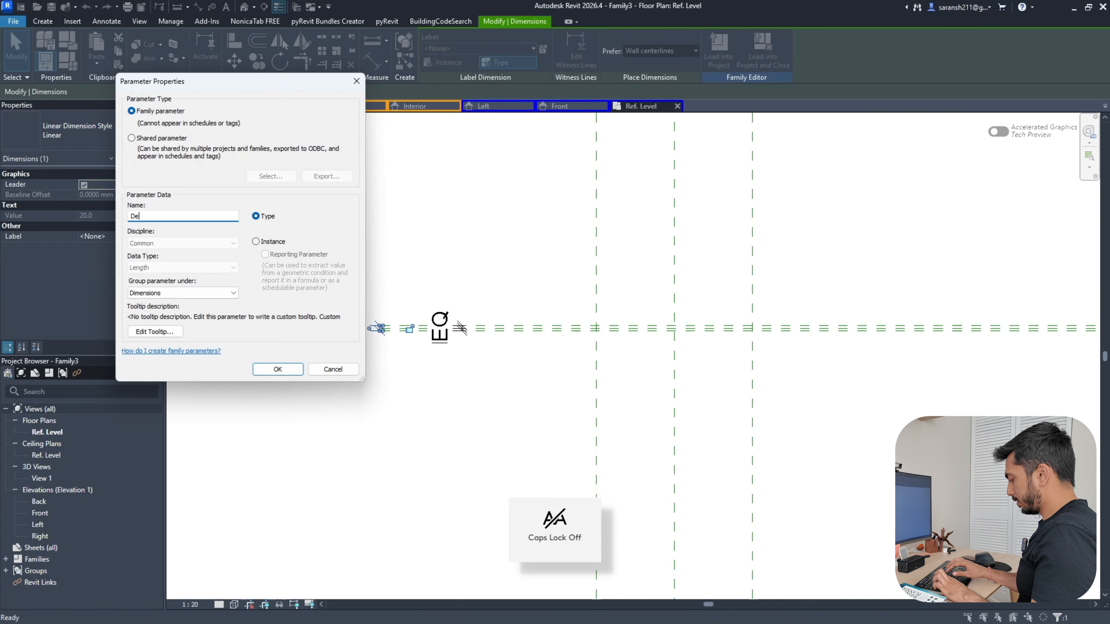
type("pth")
key("Caps_Lock")
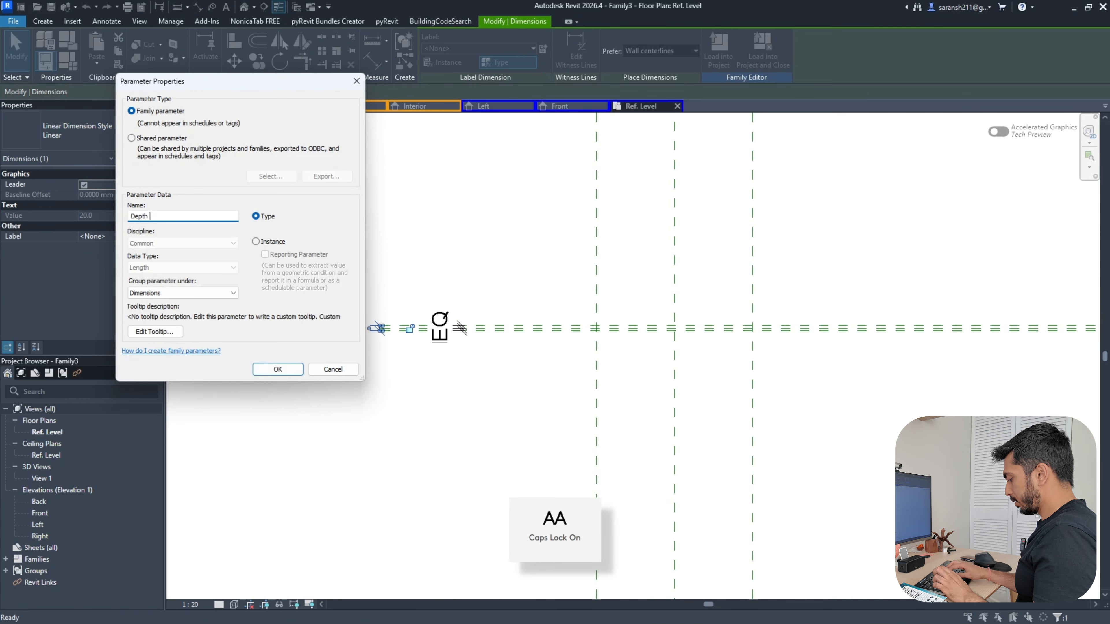
key("Caps_Lock")
type("of Panel")
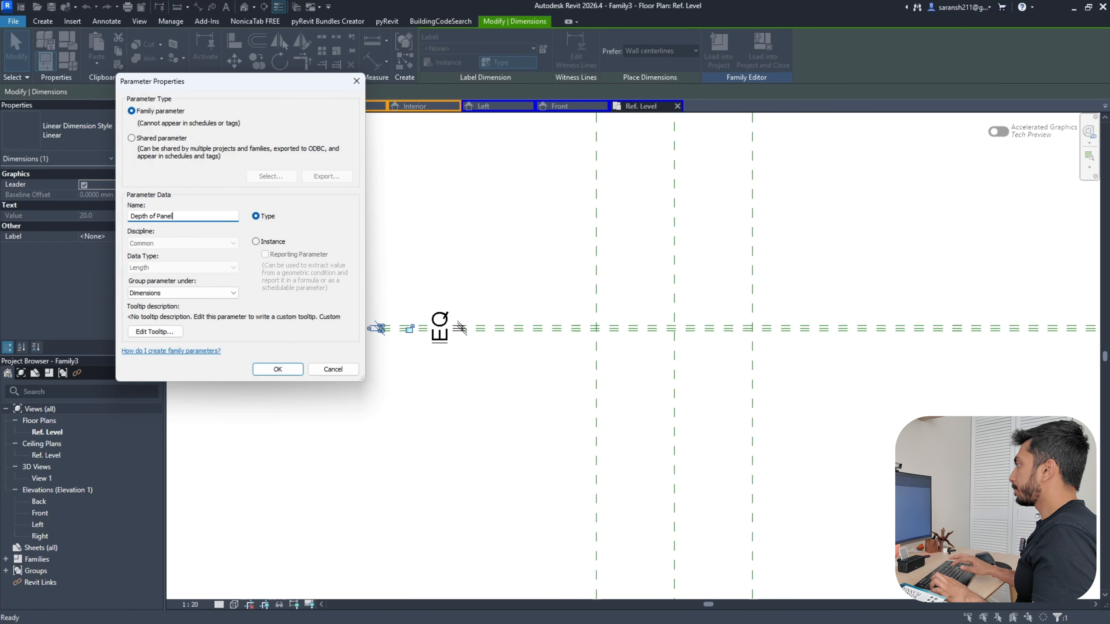
left_click(282, 369)
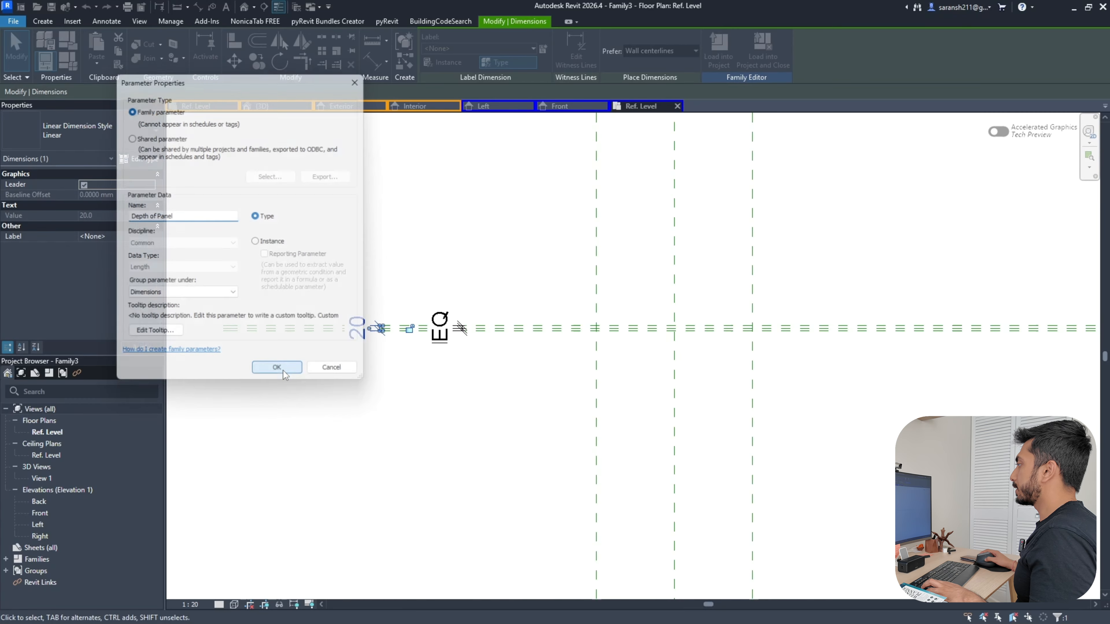
In the Front elevation, label the 600 dimension with the Width parameter
left_click(559, 106)
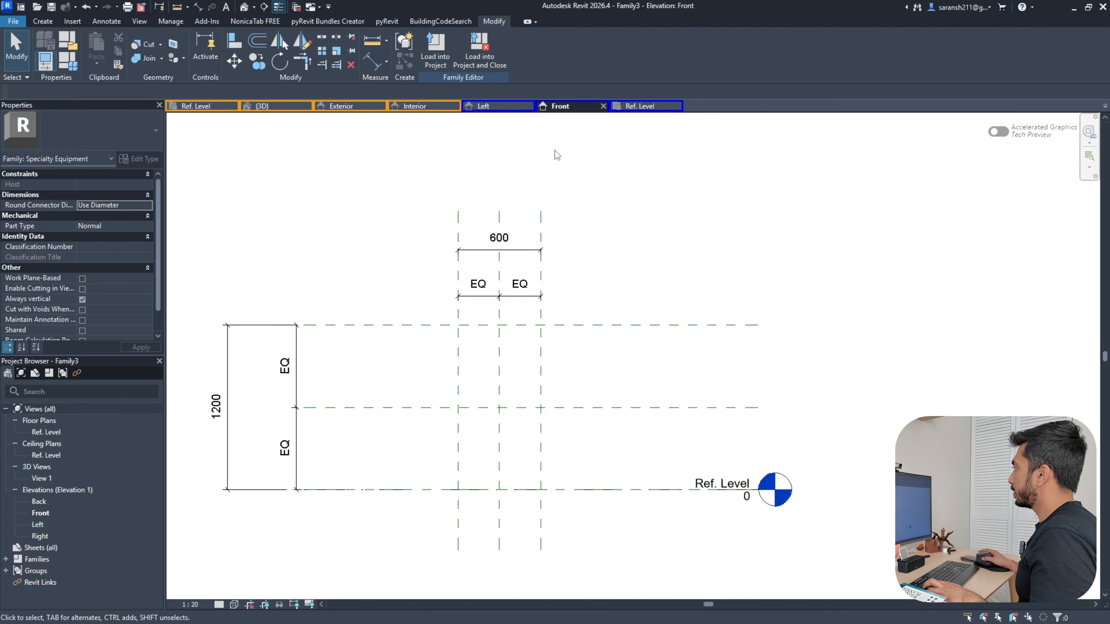
scroll(555, 158, "down", 2)
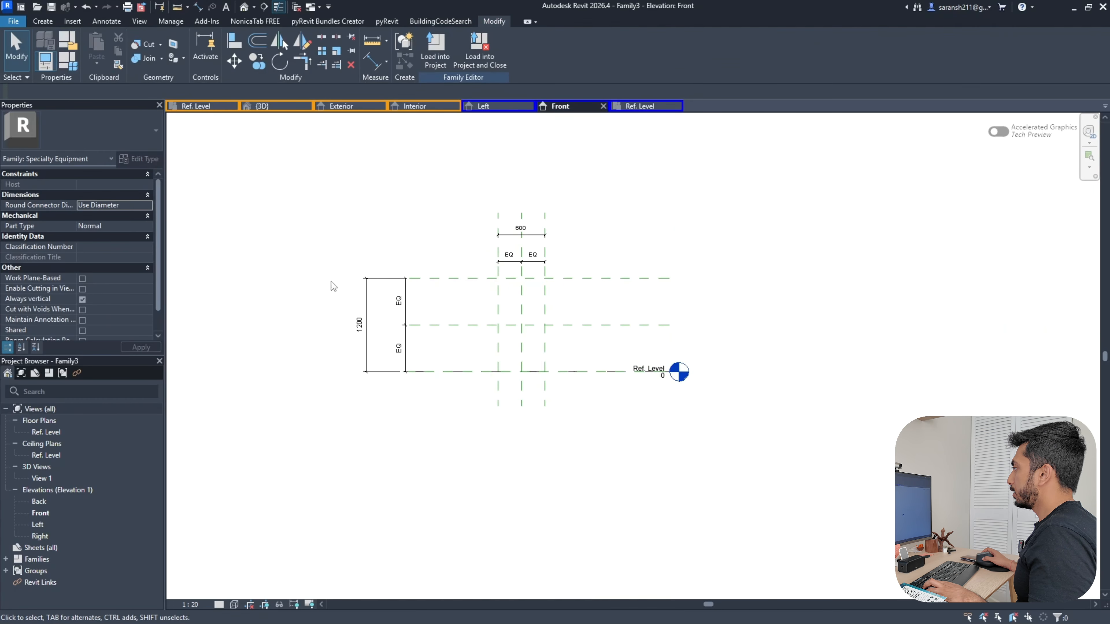
left_click(506, 238)
left_click(507, 48)
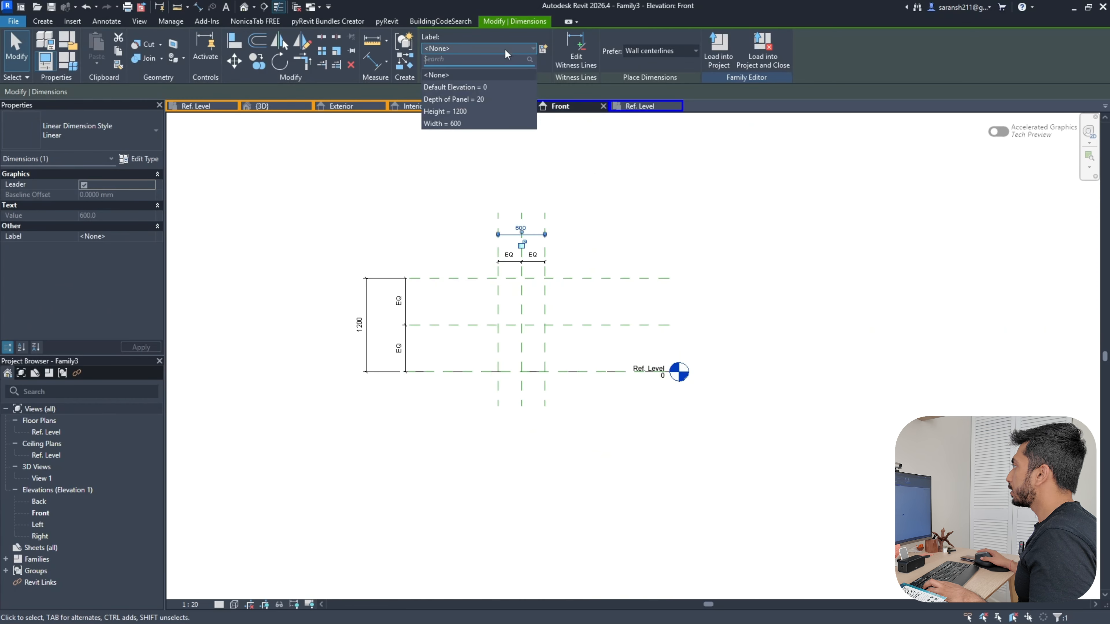
left_click(461, 123)
left_click(411, 209)
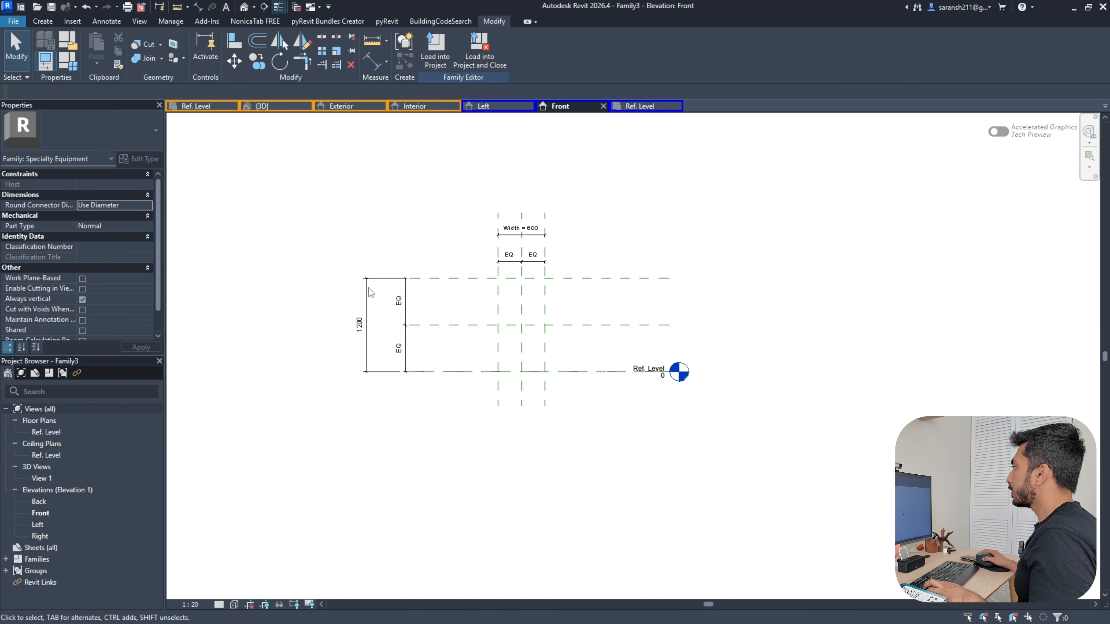
Label the 1200 dimension with the Height parameter
left_click(368, 302)
left_click(478, 48)
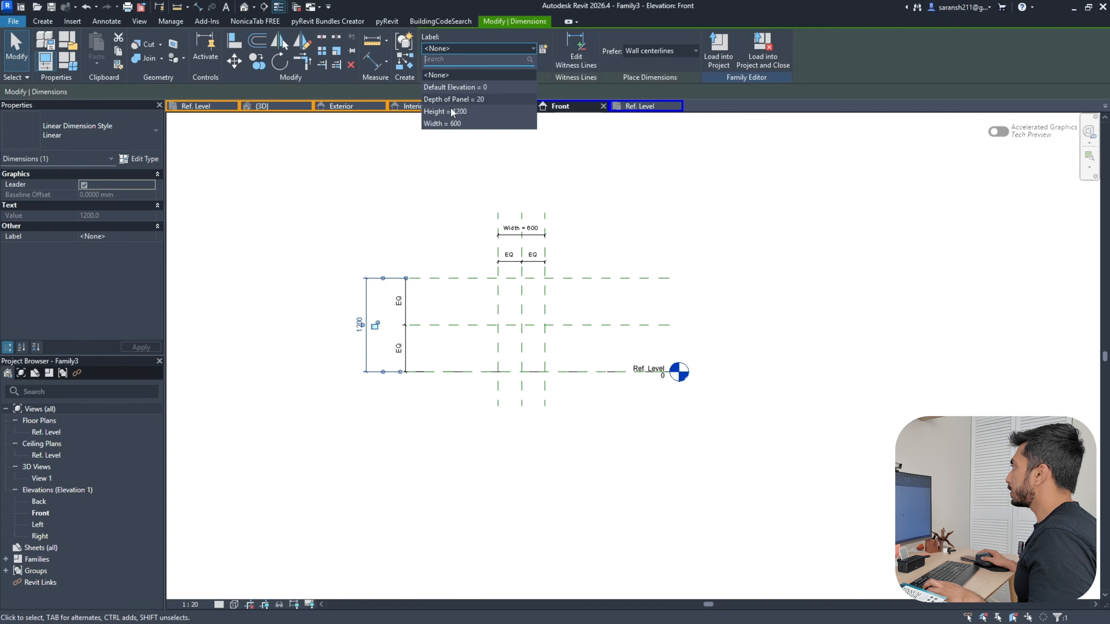
left_click(448, 111)
left_click(366, 206)
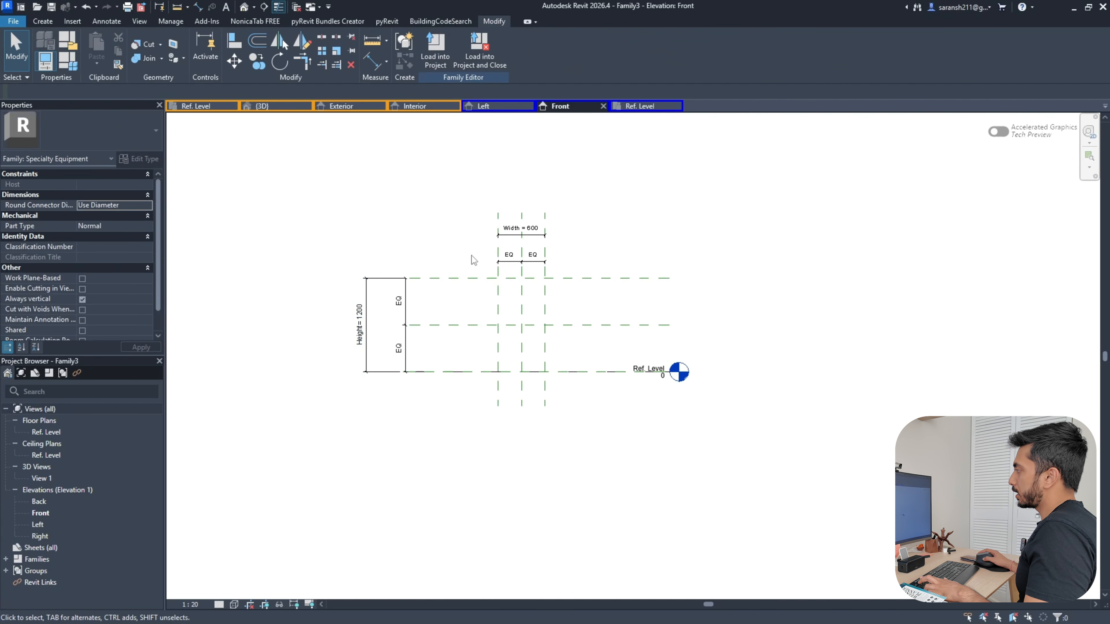
scroll(430, 280, "up", 2)
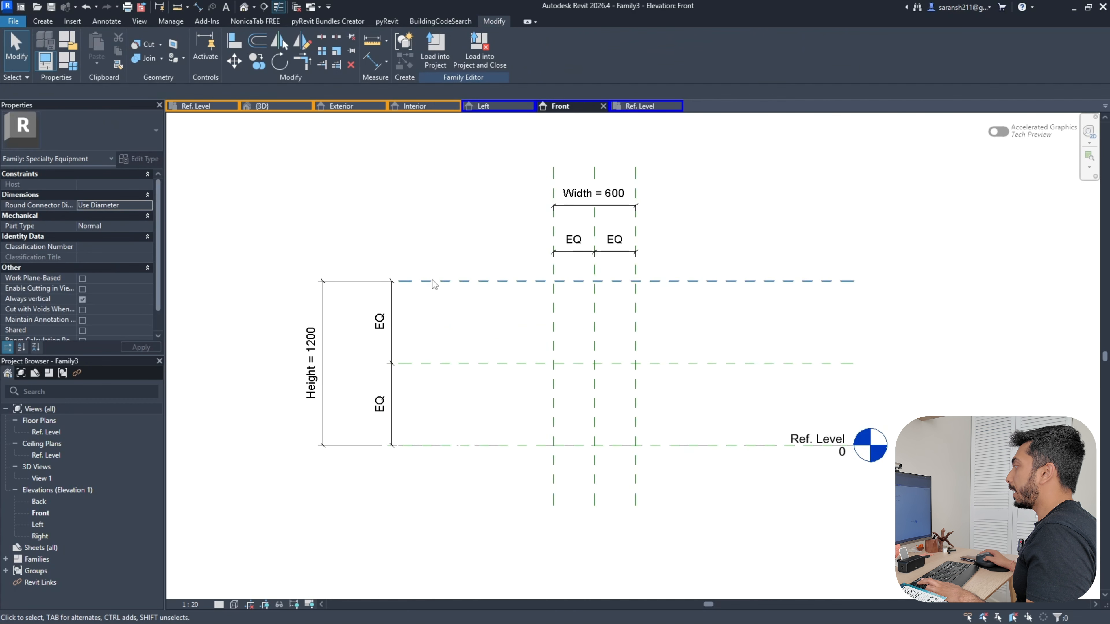
Add reference planes offset 25 inside the panel's left, top and right edges
left_click(43, 26)
left_click(687, 50)
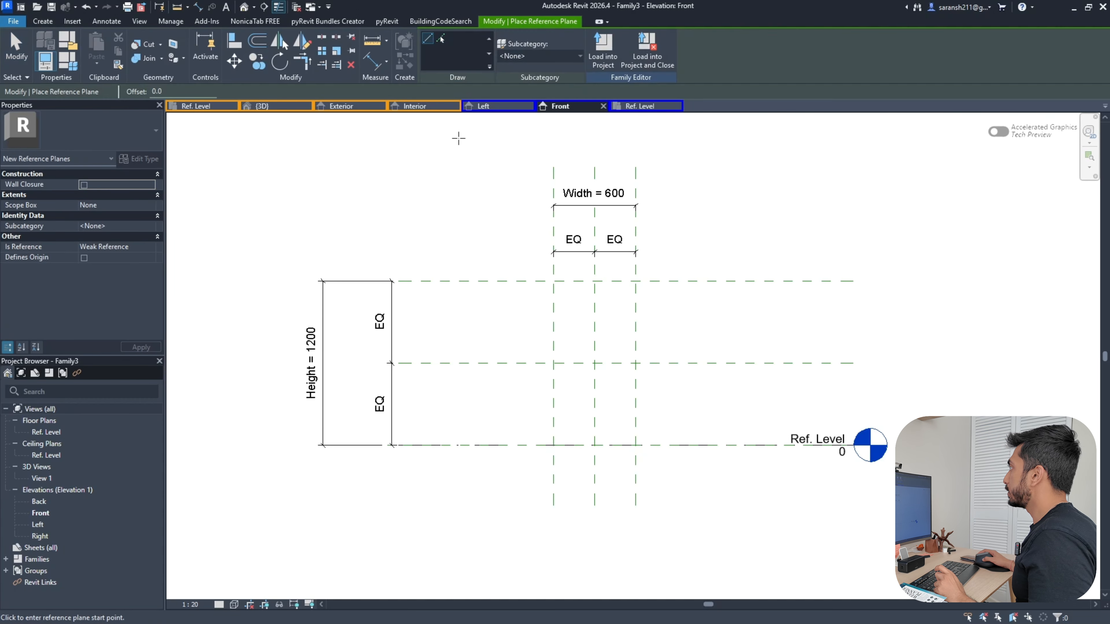
left_click(438, 41)
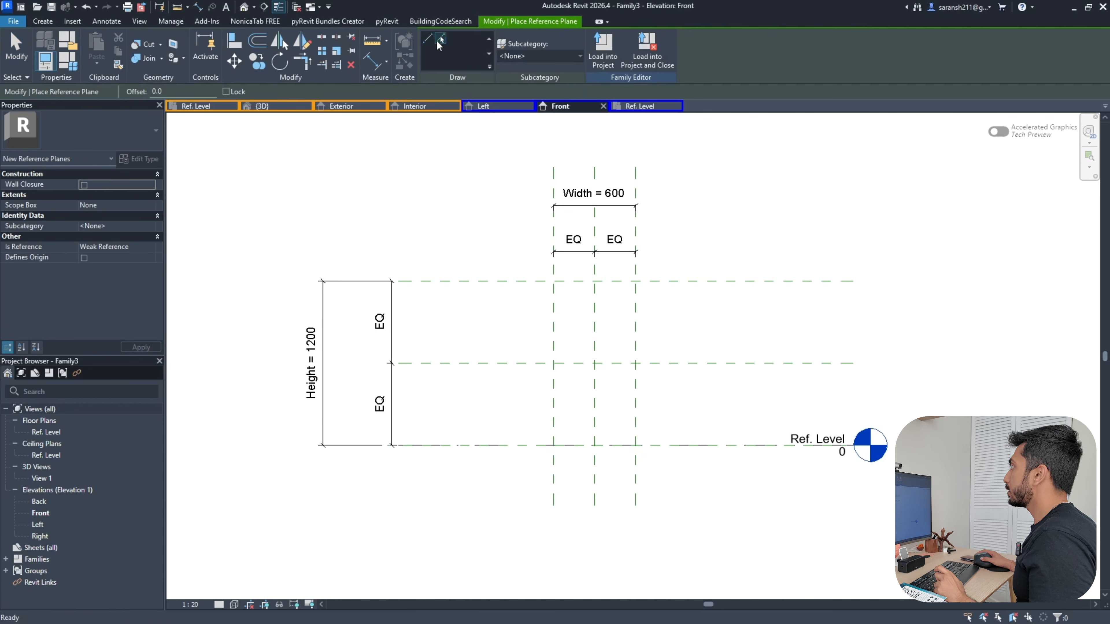
left_click(163, 91)
type("25")
key("Return")
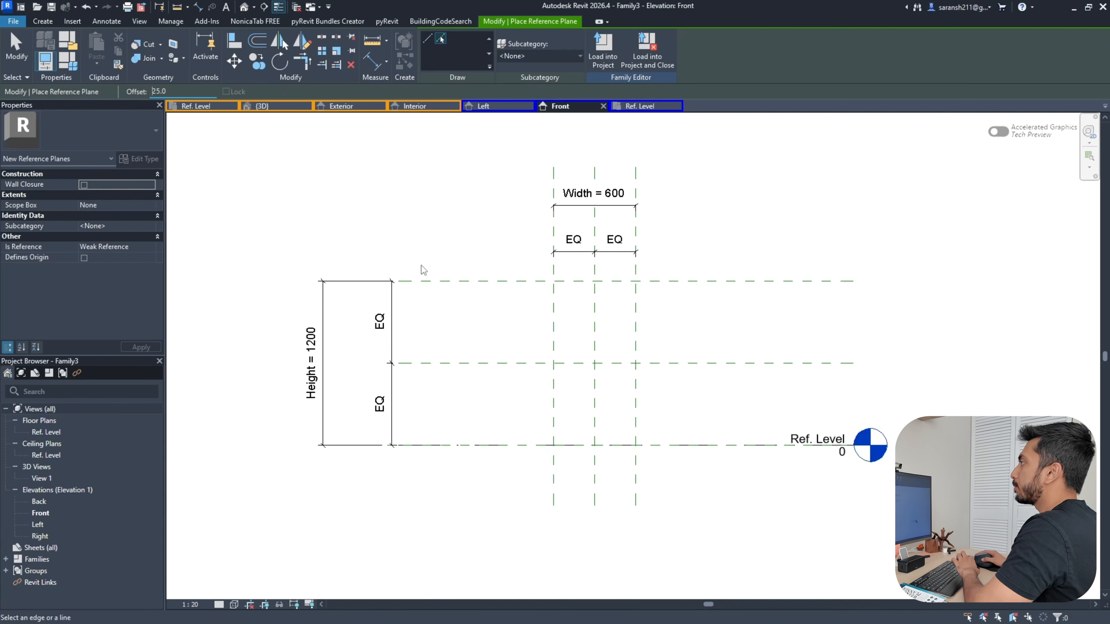
left_click(556, 268)
scroll(640, 284, "up", 3)
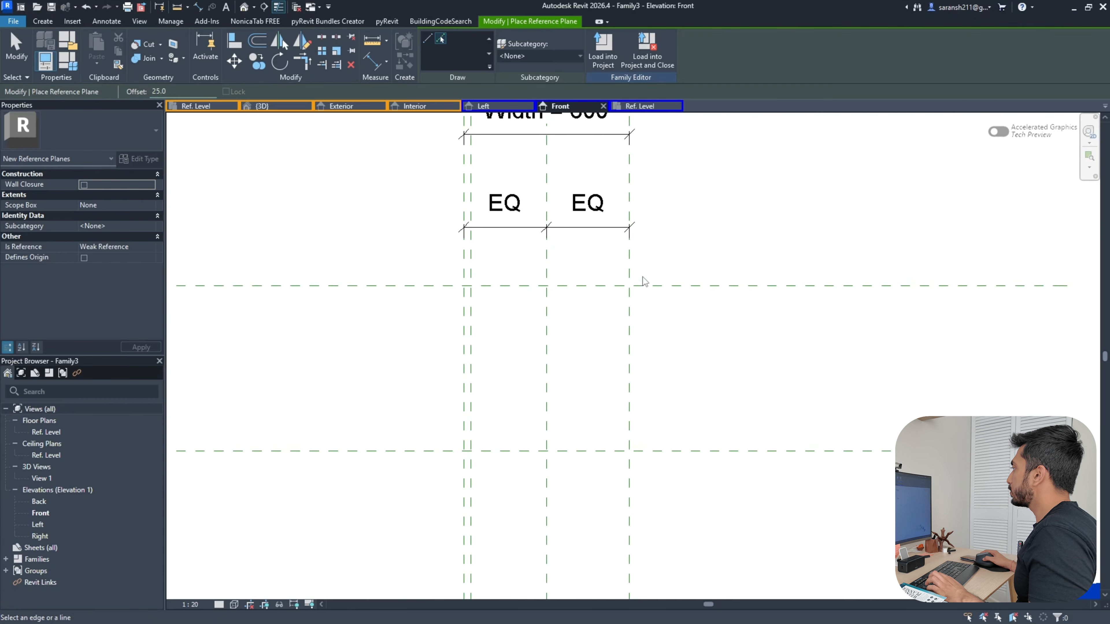
left_click(641, 287)
scroll(692, 263, "down", 2)
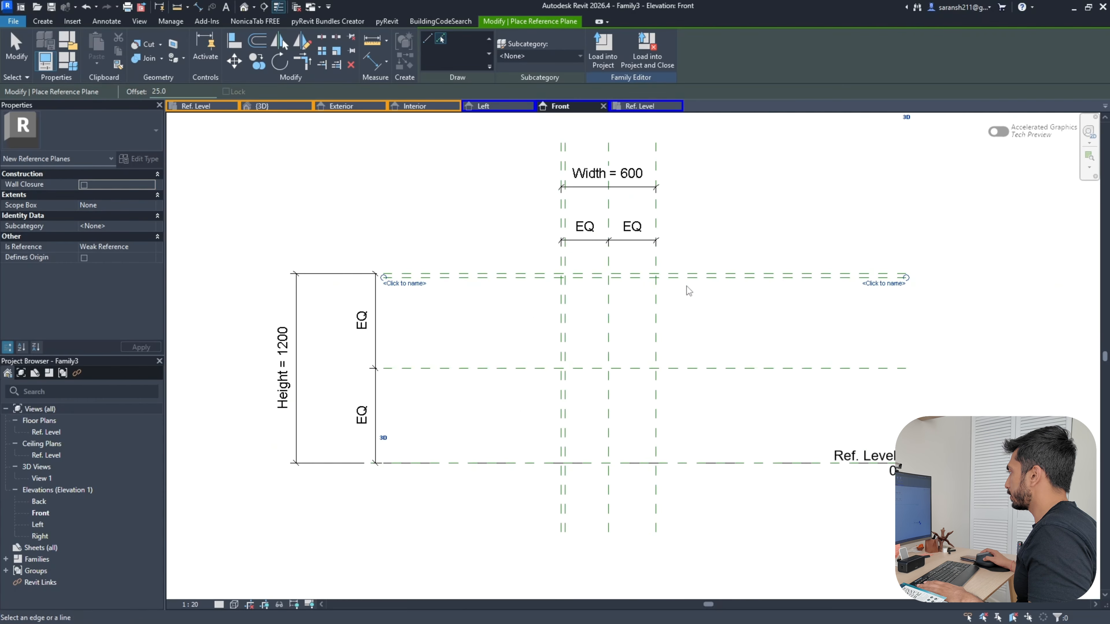
left_click(656, 307)
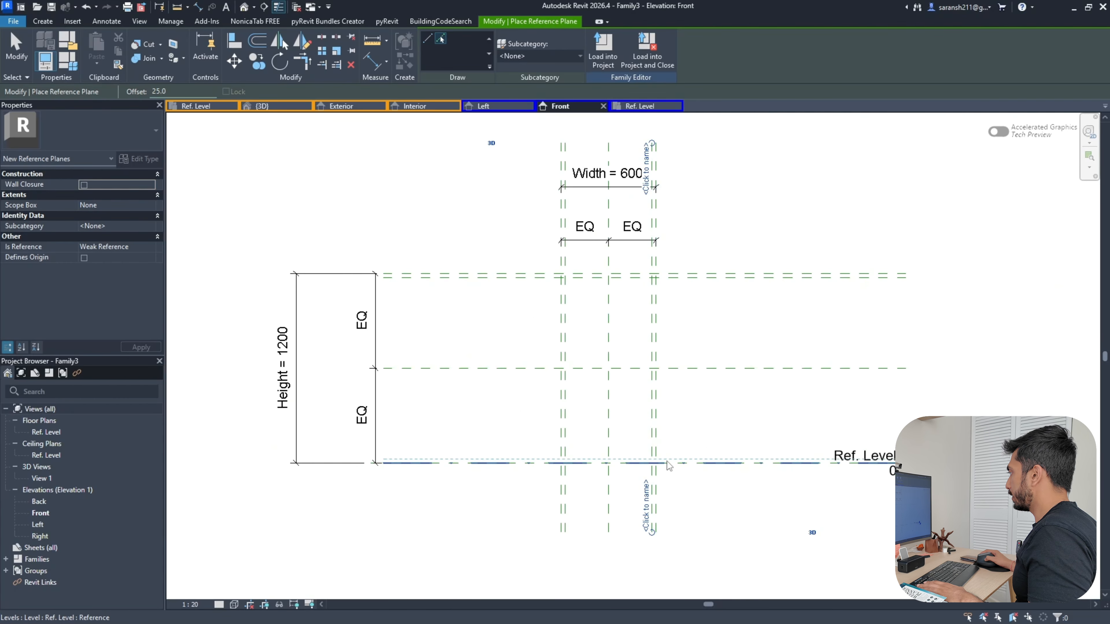
key("Escape")
key("Escape")
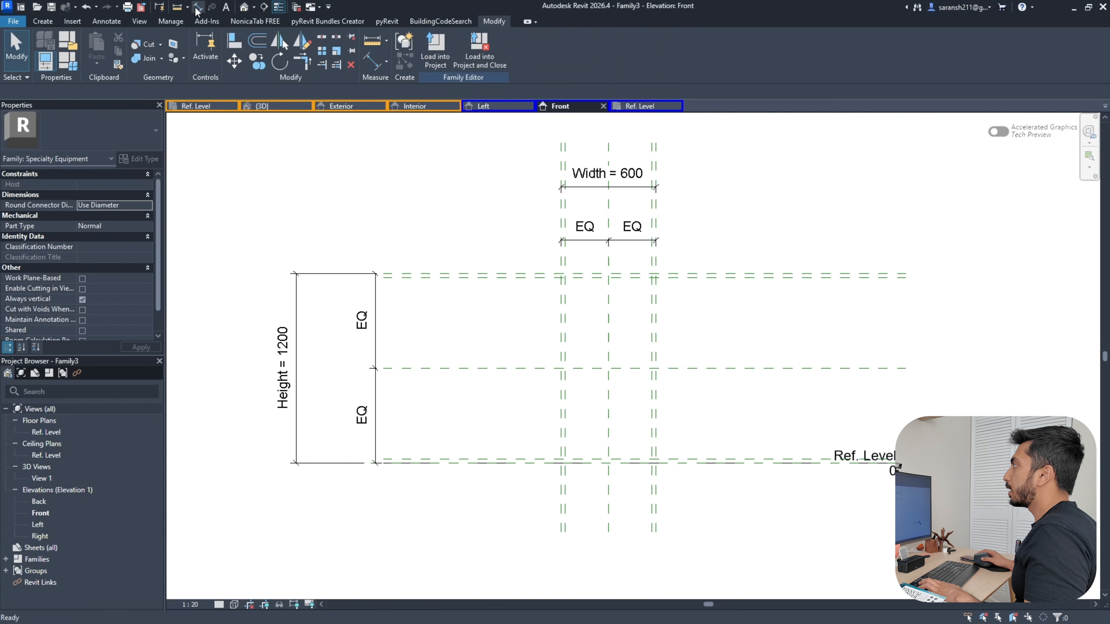
Dimension the 25 offsets at the left and right edges
left_click(196, 8)
scroll(639, 299, "up", 3)
left_click(469, 226)
left_click(478, 227)
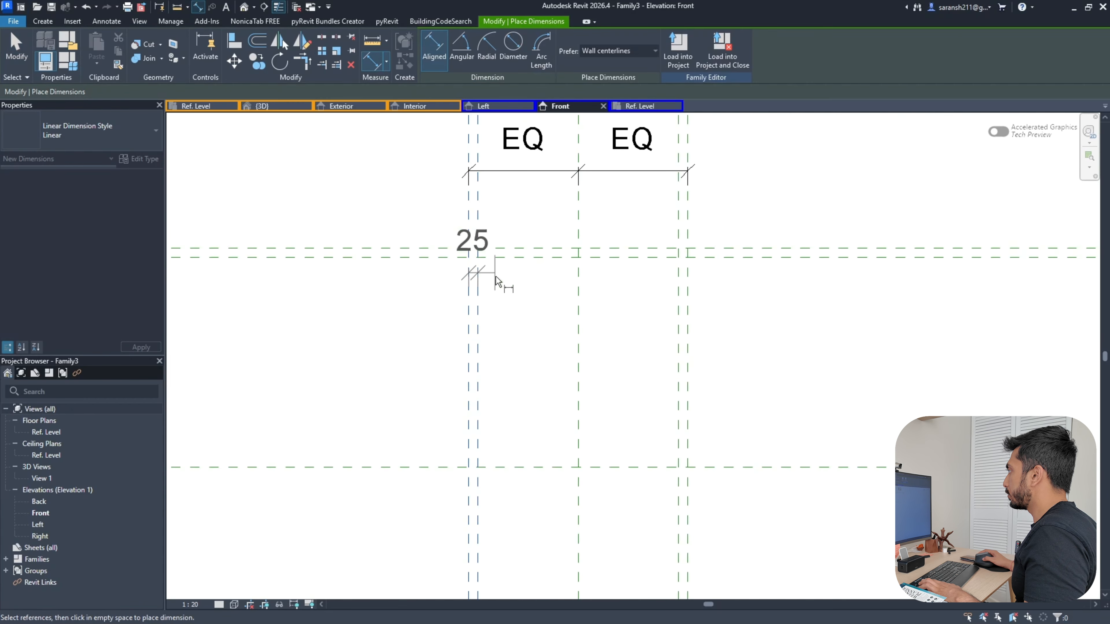
left_click(500, 226)
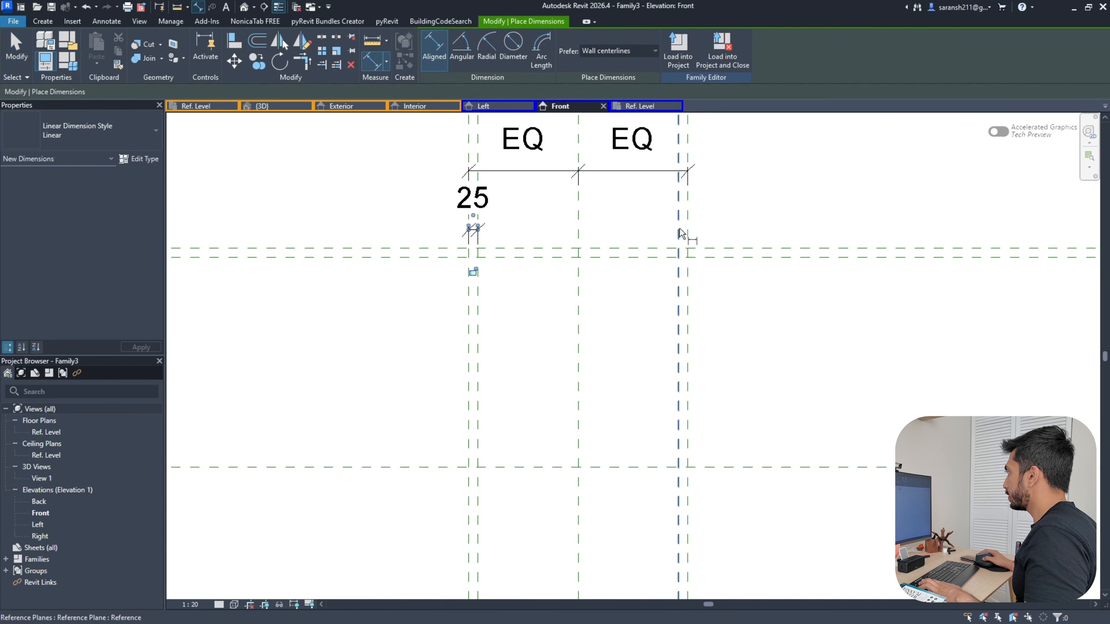
left_click(679, 228)
left_click(688, 228)
left_click(722, 230)
Add the bottom 25 dimension and start a new label parameter for the upper-left one
scroll(744, 160, "down", 3)
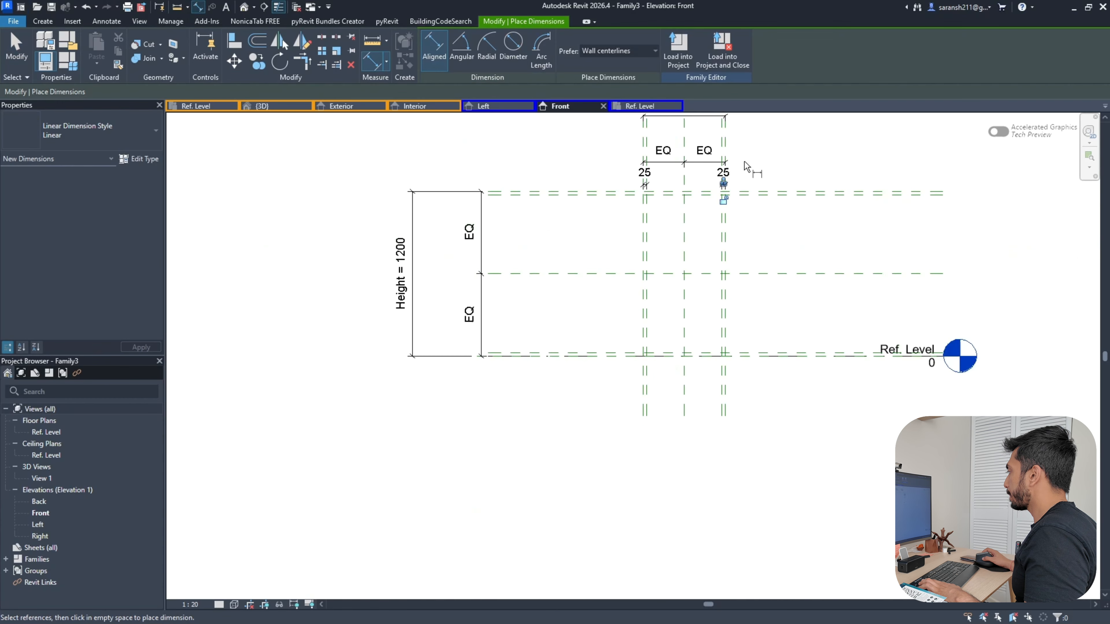
scroll(636, 336, "up", 2)
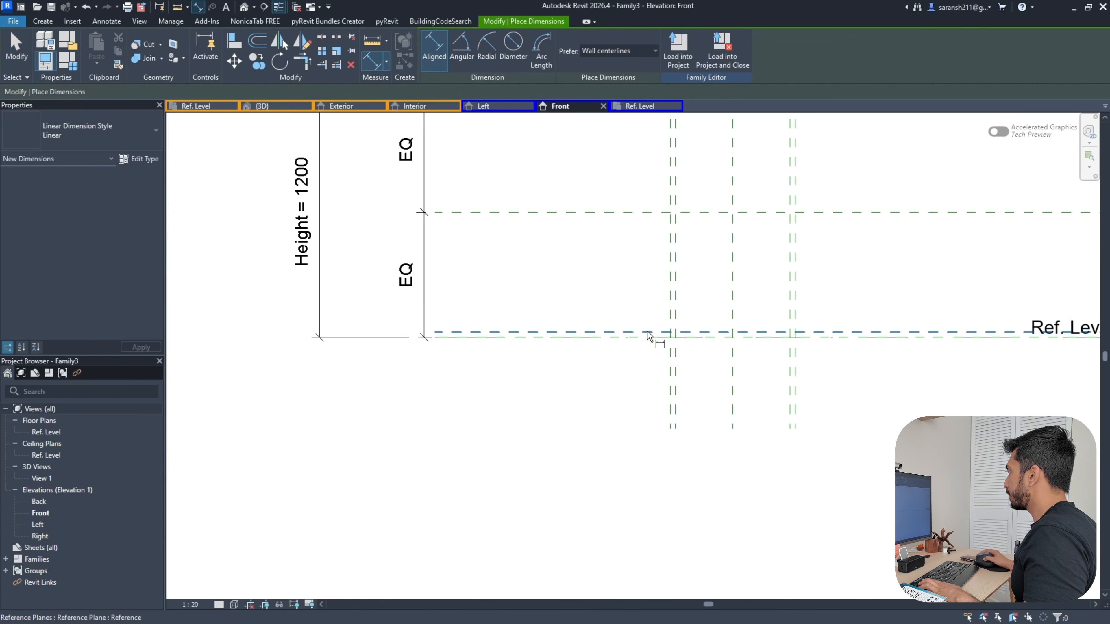
key("Tab")
left_click(633, 337)
left_click(623, 365)
scroll(631, 360, "down", 1)
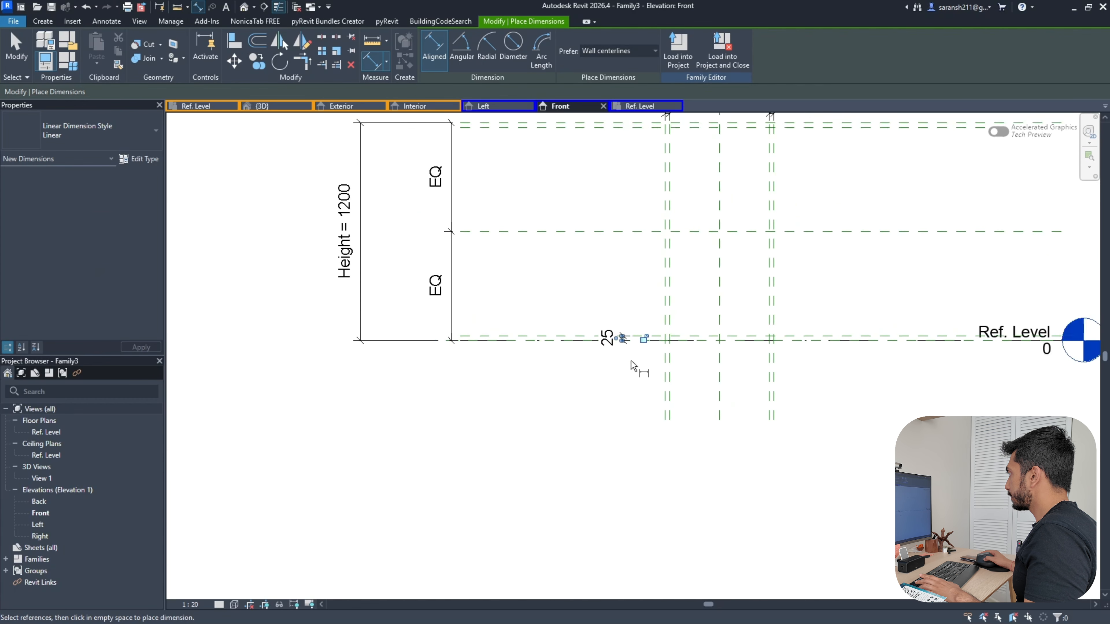
scroll(631, 360, "down", 2)
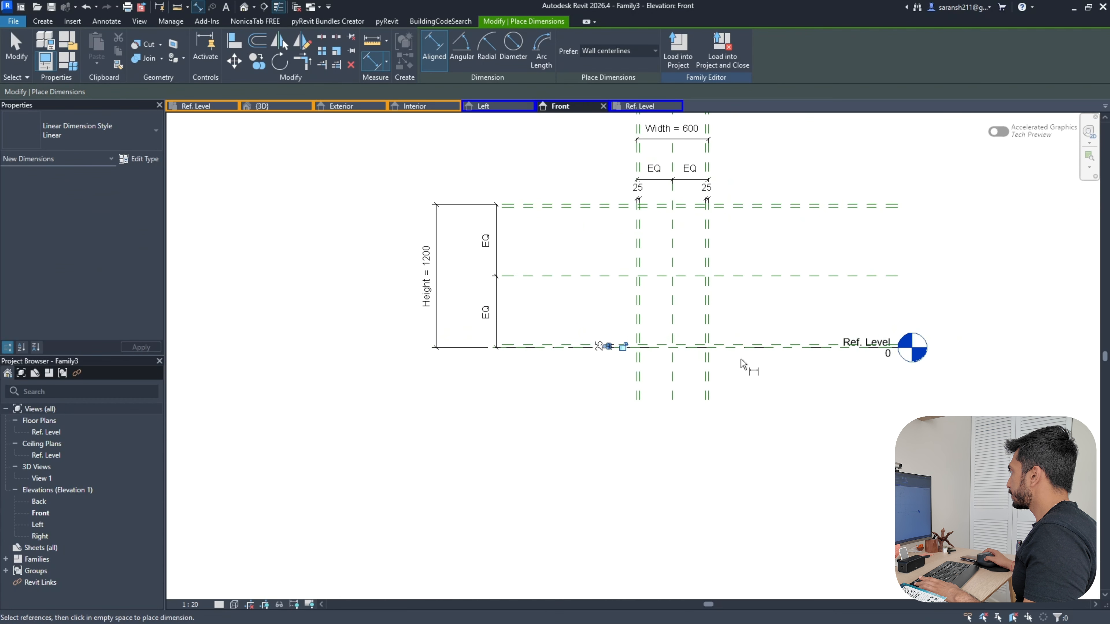
key("Escape")
key("Escape")
left_click(637, 199)
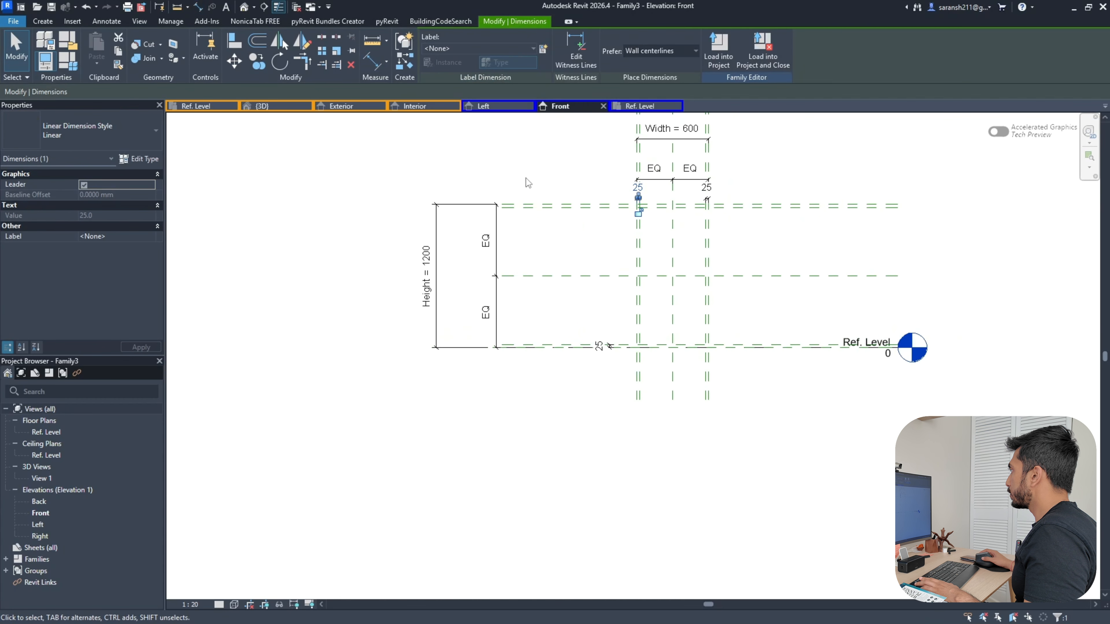
left_click(544, 49)
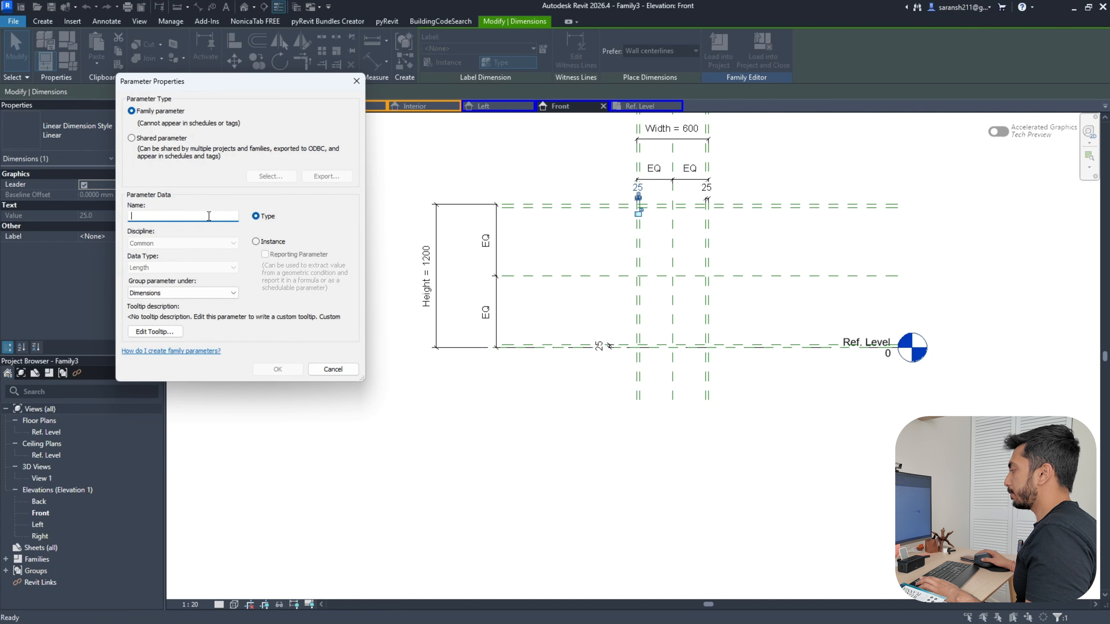
Create the 'Frame Thickness' parameter for the upper-left 25 dimension
key("Caps_Lock")
type("F")
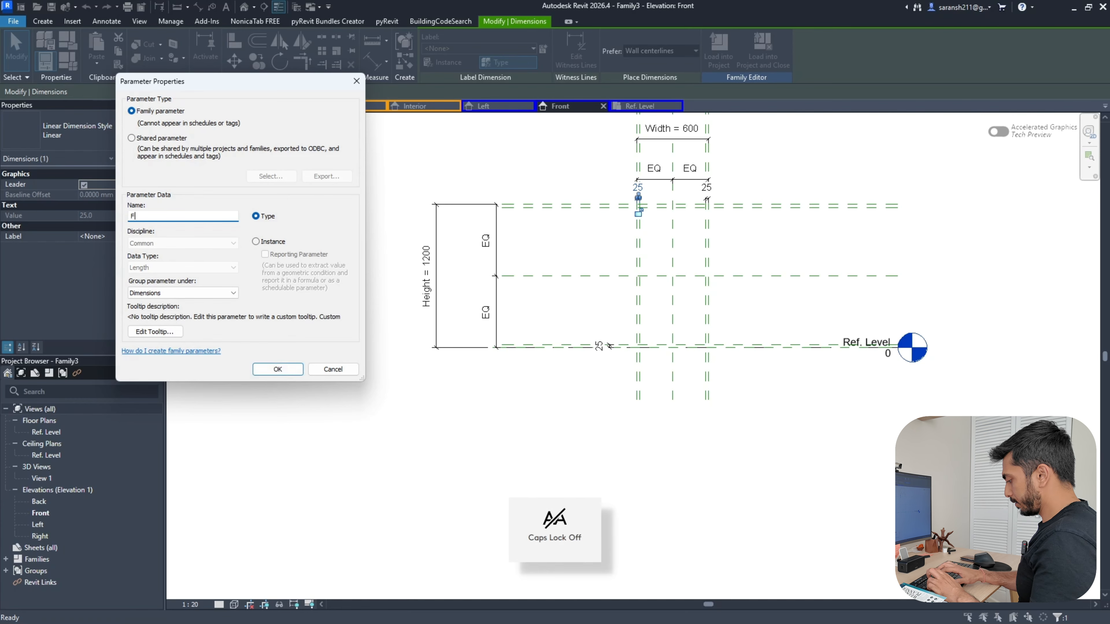
type("rame")
key("Caps_Lock")
type("T")
key("Caps_Lock")
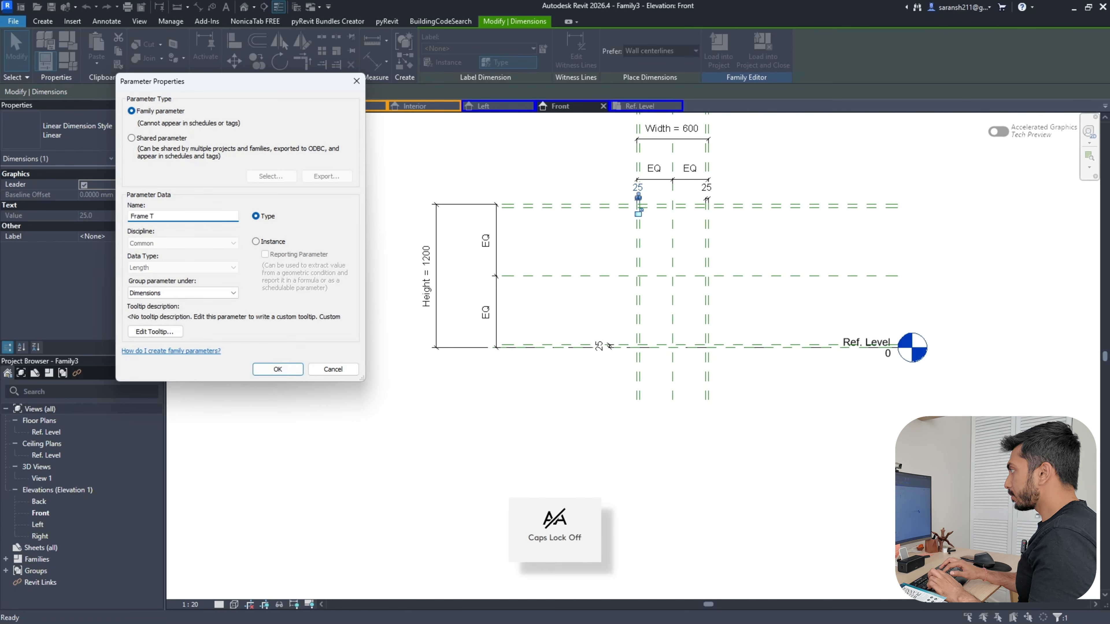
type("hick")
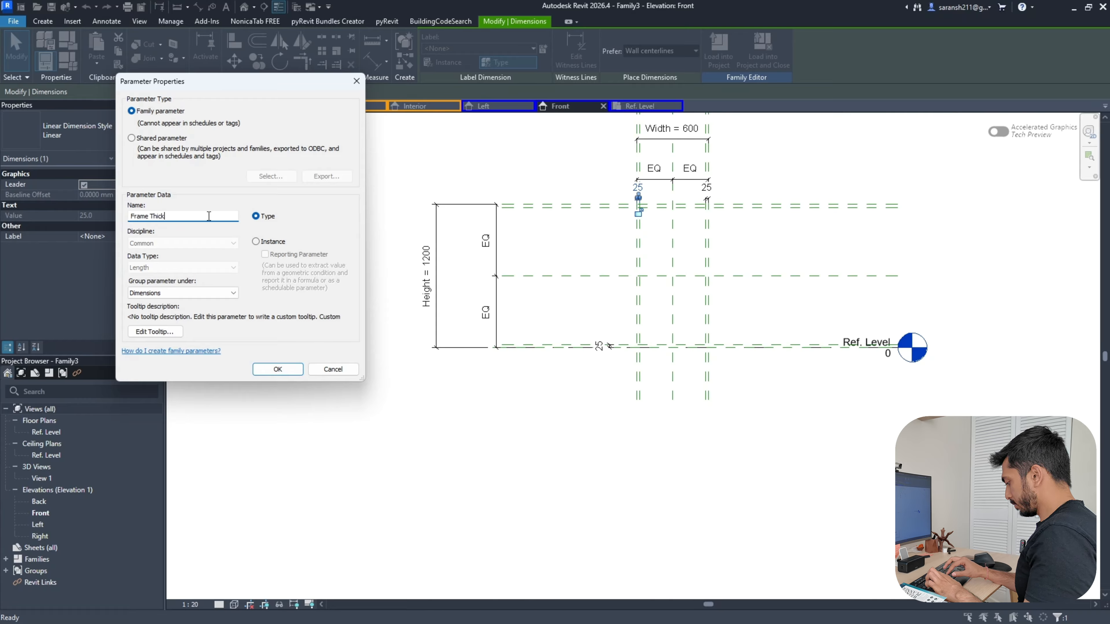
type("ness")
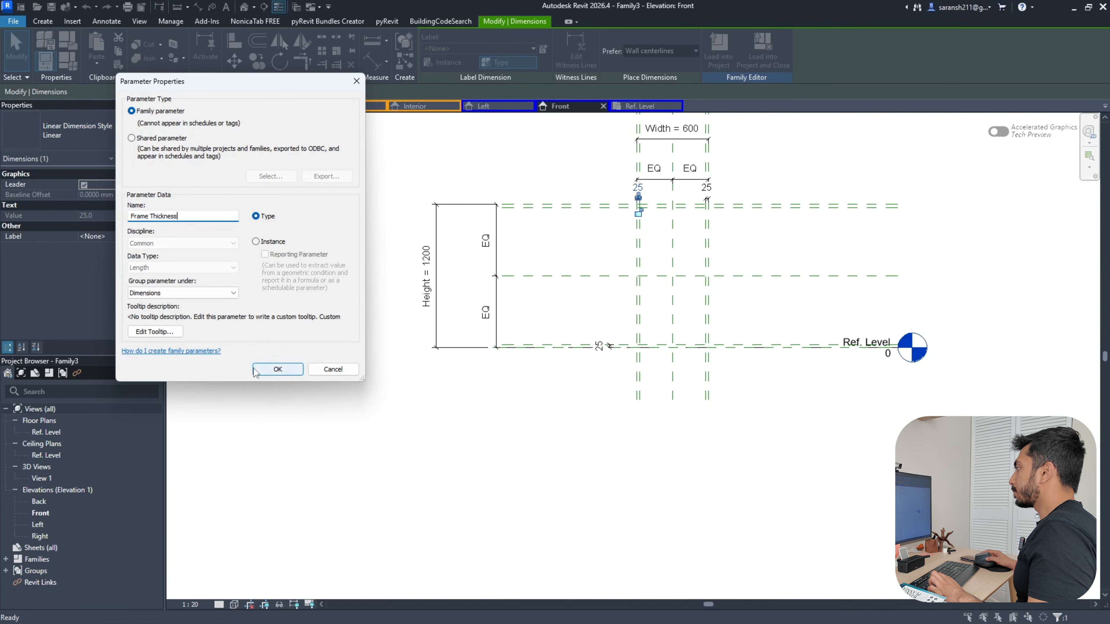
left_click(255, 368)
Label the top-right and lower 25 dimensions with Frame Thickness
key("Escape")
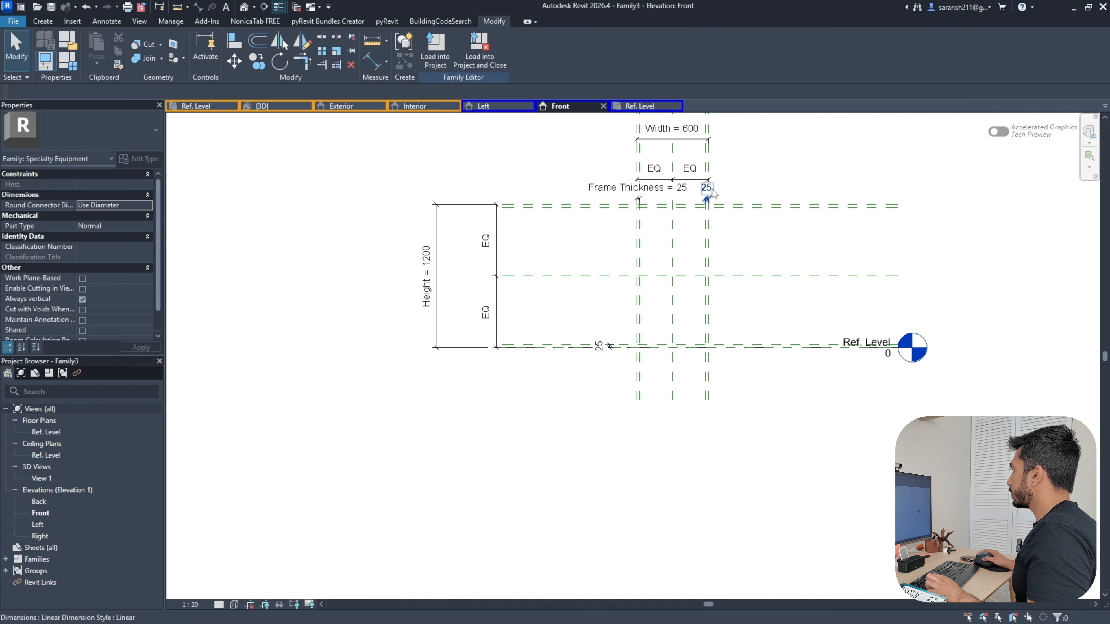
left_click(713, 190)
left_click(602, 346, "ctrl")
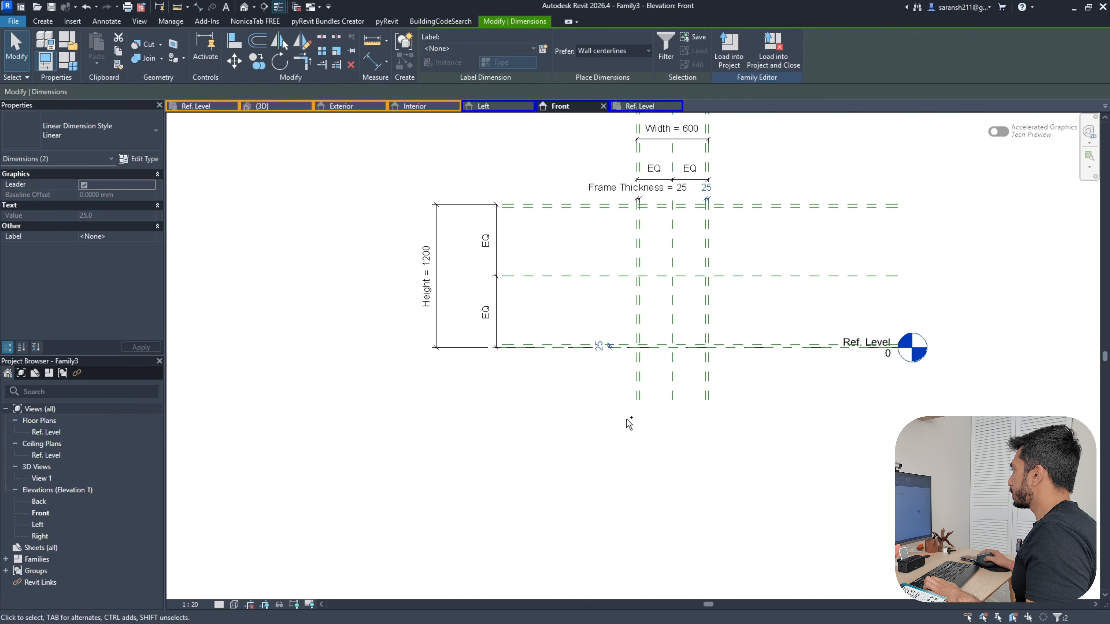
left_click(464, 48)
left_click(449, 110)
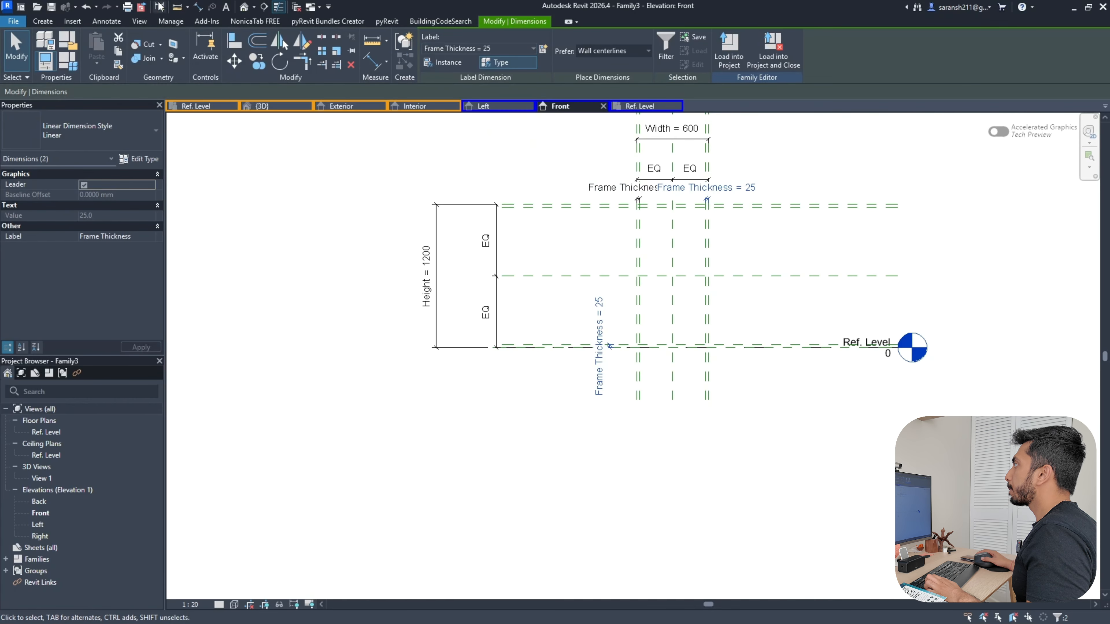
Add a 25 dimension between the top reference planes and label it Frame Thickness
left_click(198, 7)
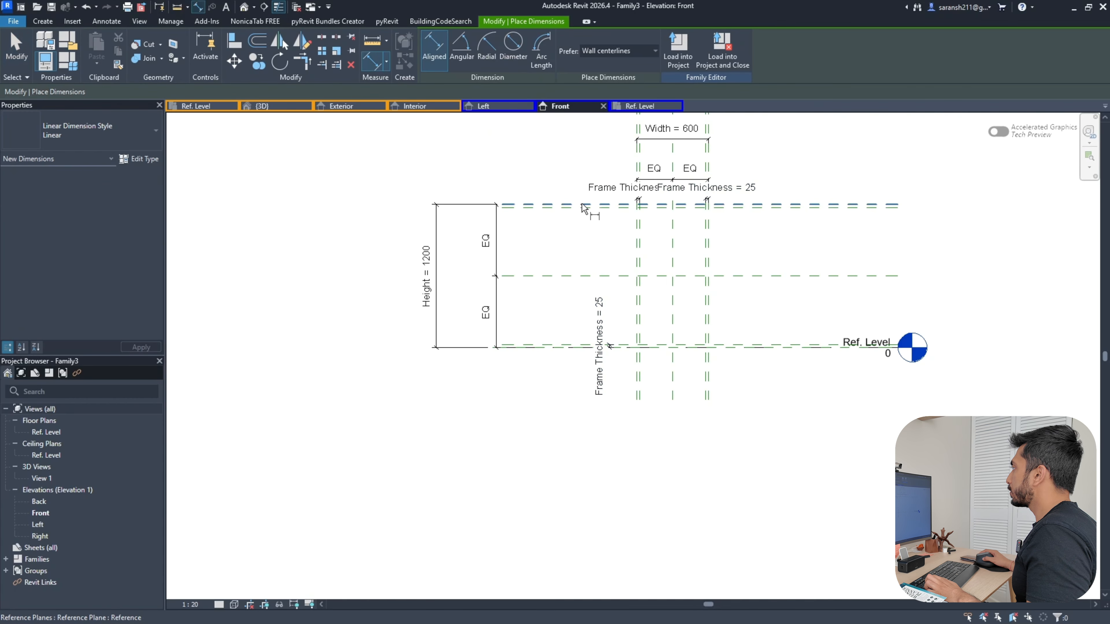
scroll(577, 209, "up", 3)
left_click(573, 214)
left_click(566, 240)
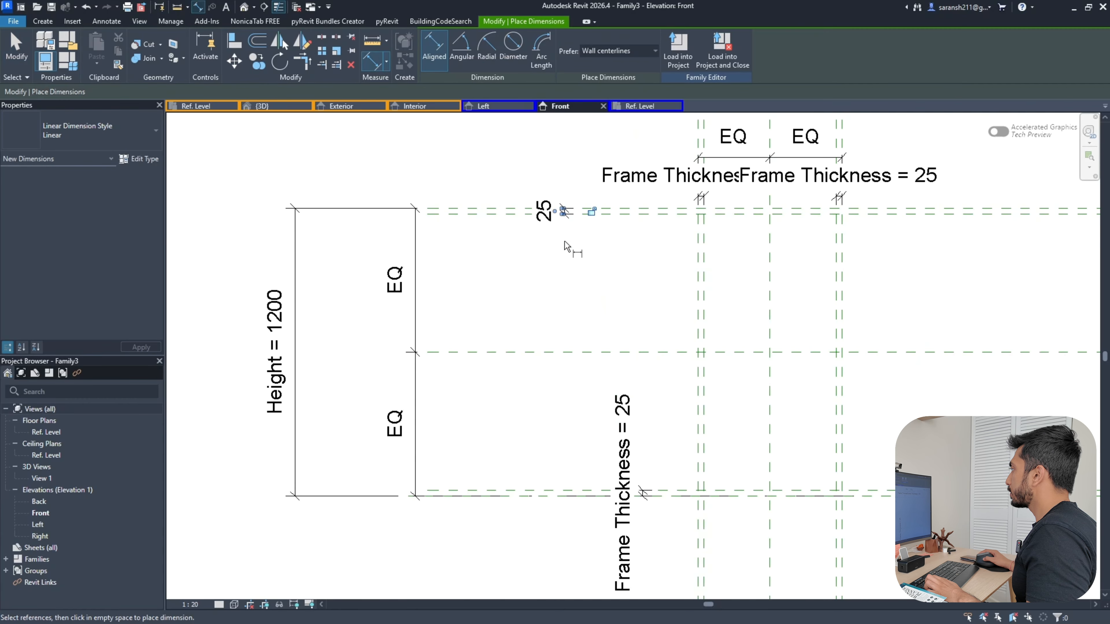
key("Escape")
left_click(554, 216)
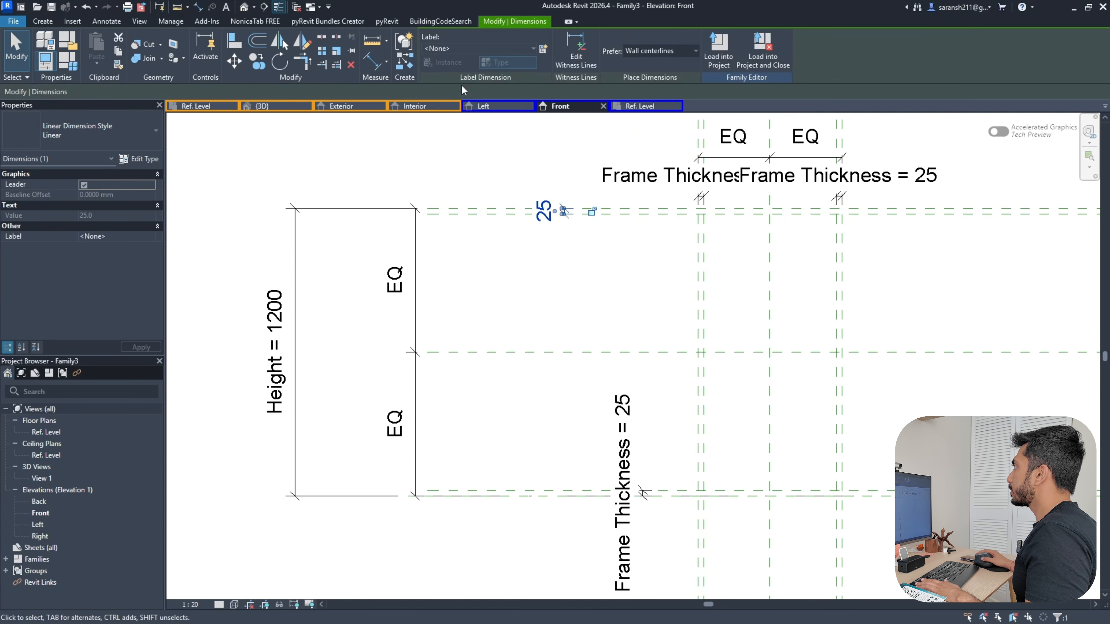
left_click(438, 47)
left_click(452, 111)
left_click(458, 156)
Move the bottom Frame Thickness dimension beside the 1200 height dimension
scroll(485, 180, "down", 3)
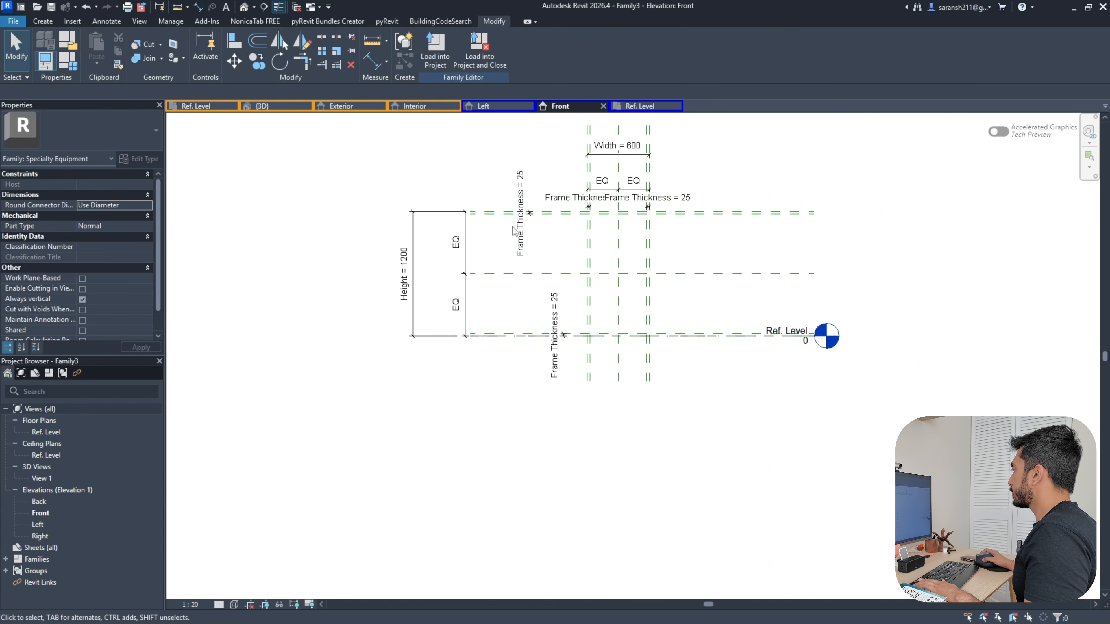
left_click(563, 334)
scroll(564, 334, "up", 4)
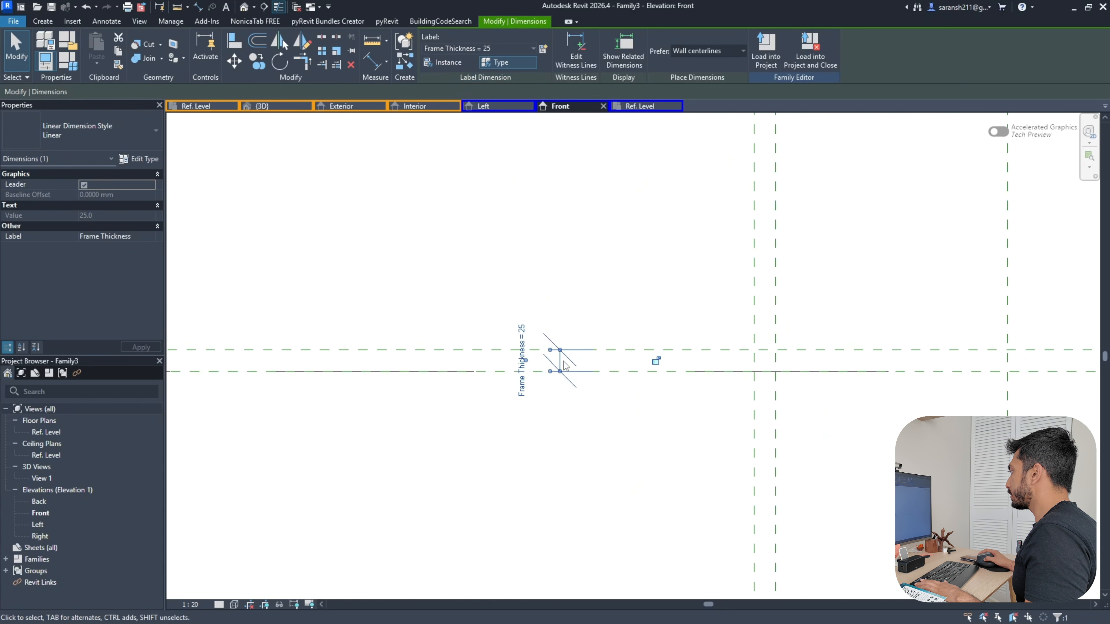
mouse_move(564, 361)
left_mouse_down()
mouse_move(620, 341)
mouse_move(557, 380)
left_mouse_up()
scroll(621, 341, "down", 4)
scroll(557, 380, "down", 3)
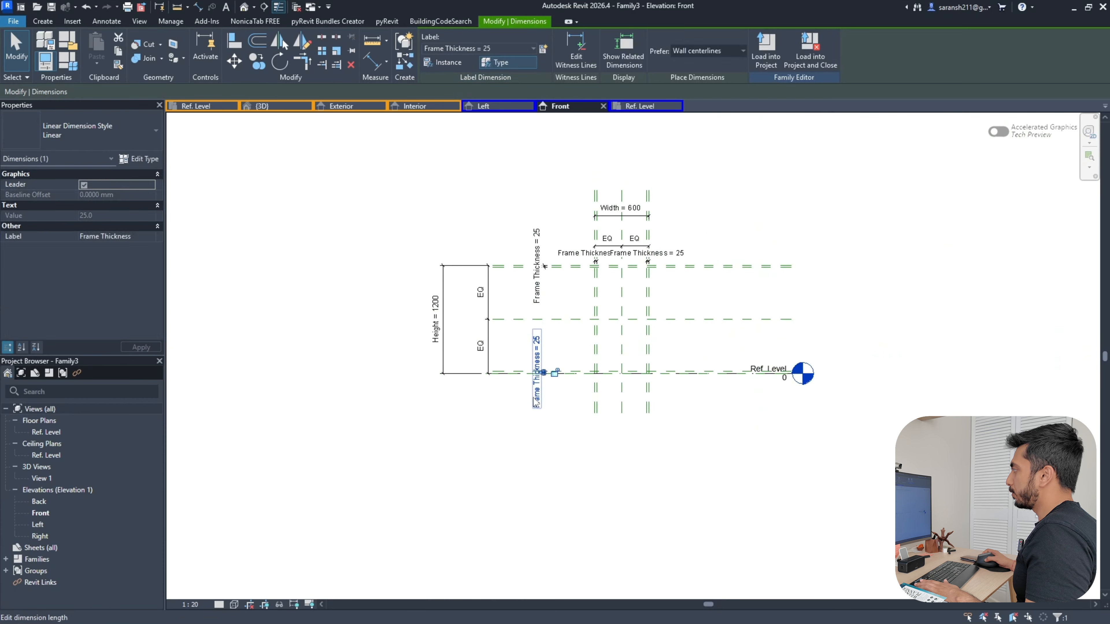
key("Escape")
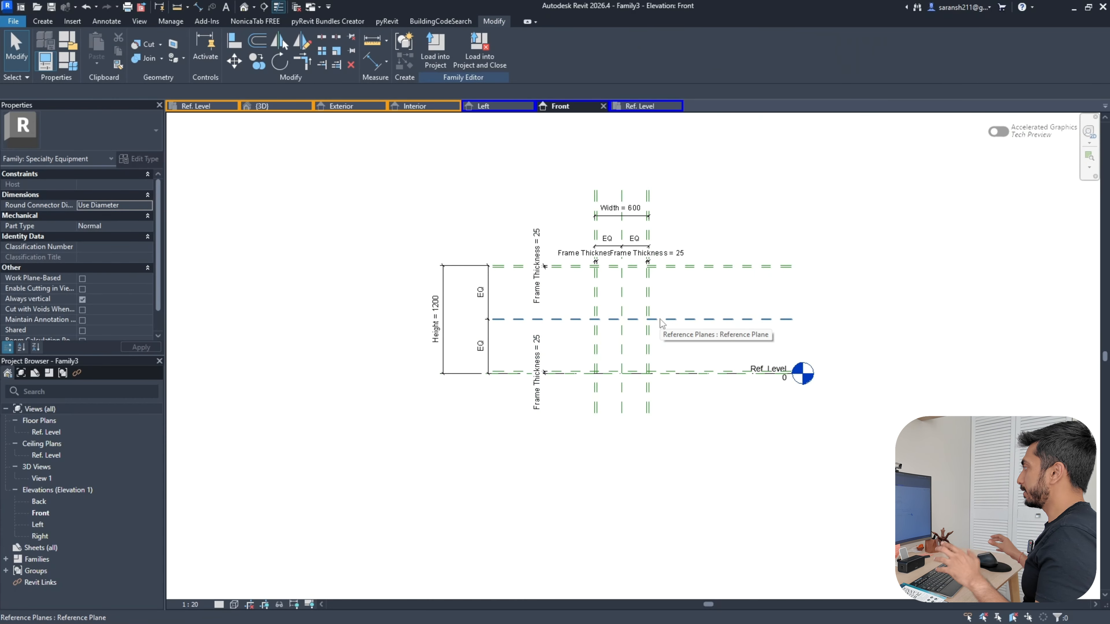
Create a sweep with a rectangular path snapped and locked to the outer reference planes
left_click(173, 51)
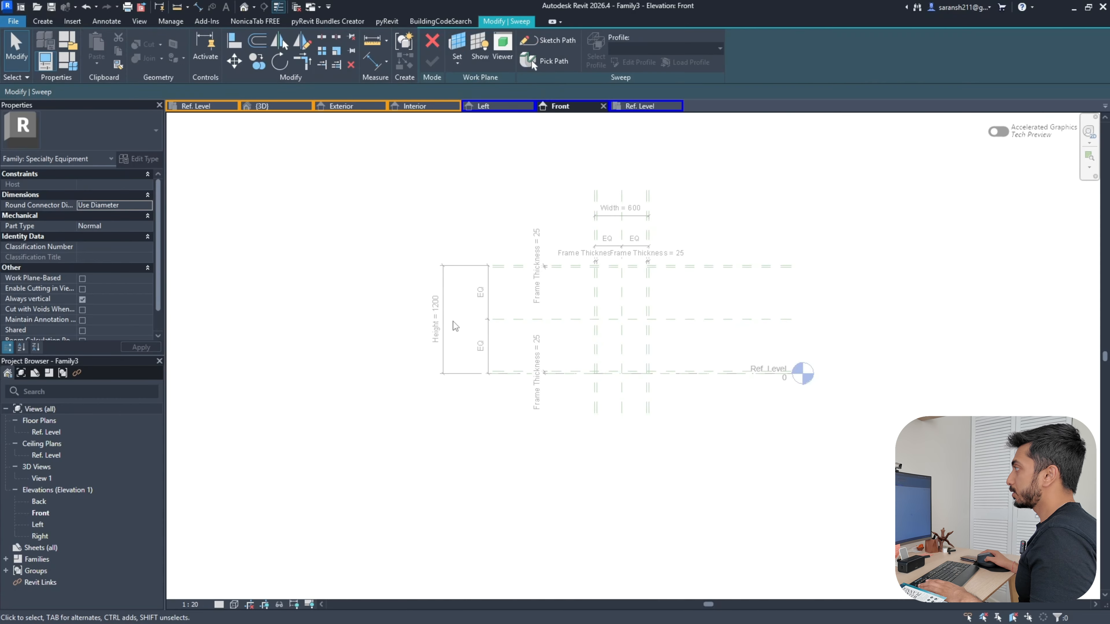
left_click(556, 40)
scroll(647, 326, "up", 4)
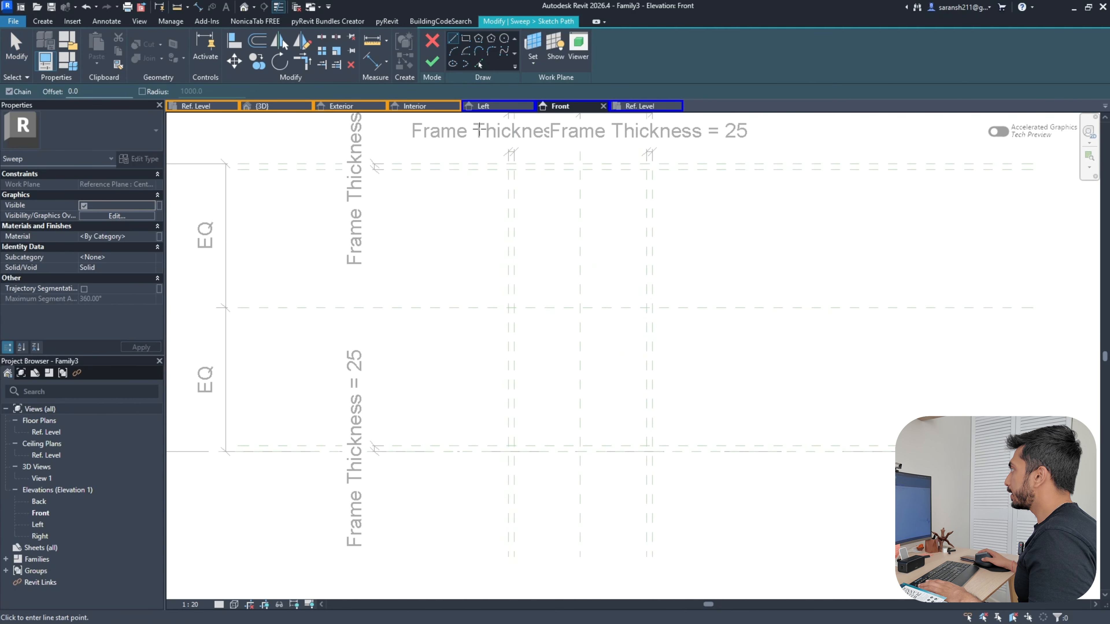
left_click(466, 39)
left_click(514, 169)
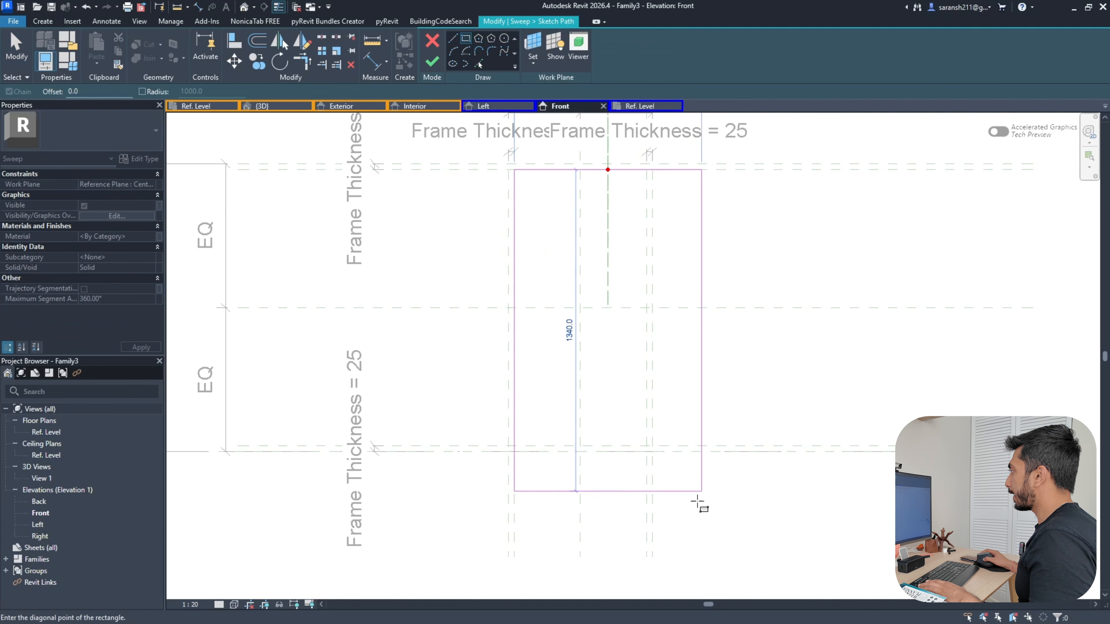
left_click(647, 446)
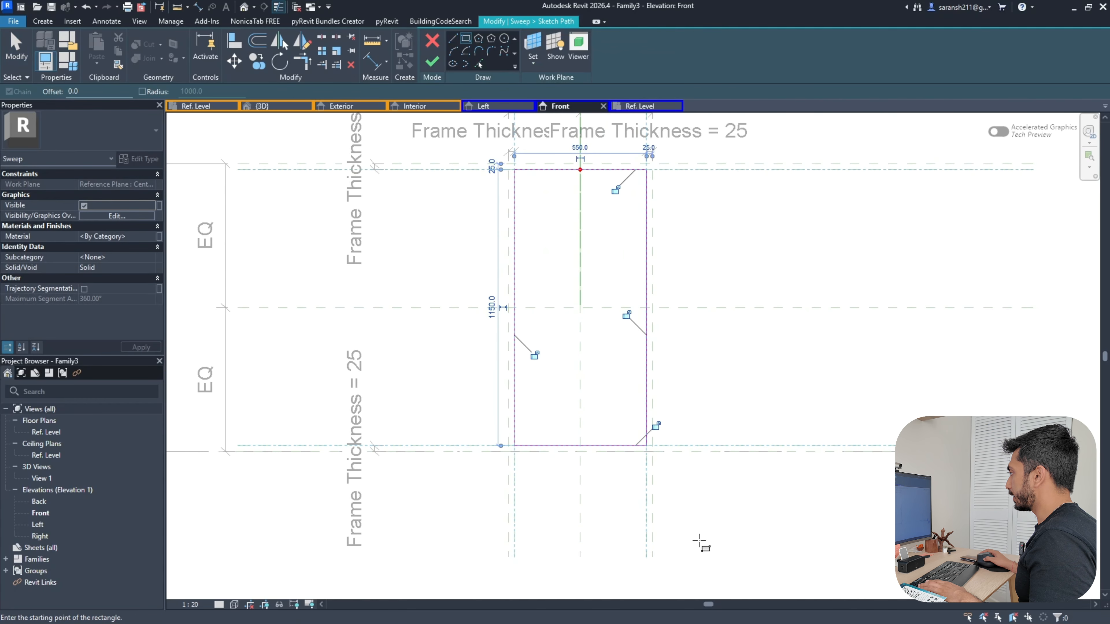
left_click(655, 425)
scroll(706, 375, "down", 2)
left_click(432, 62)
left_click(629, 62)
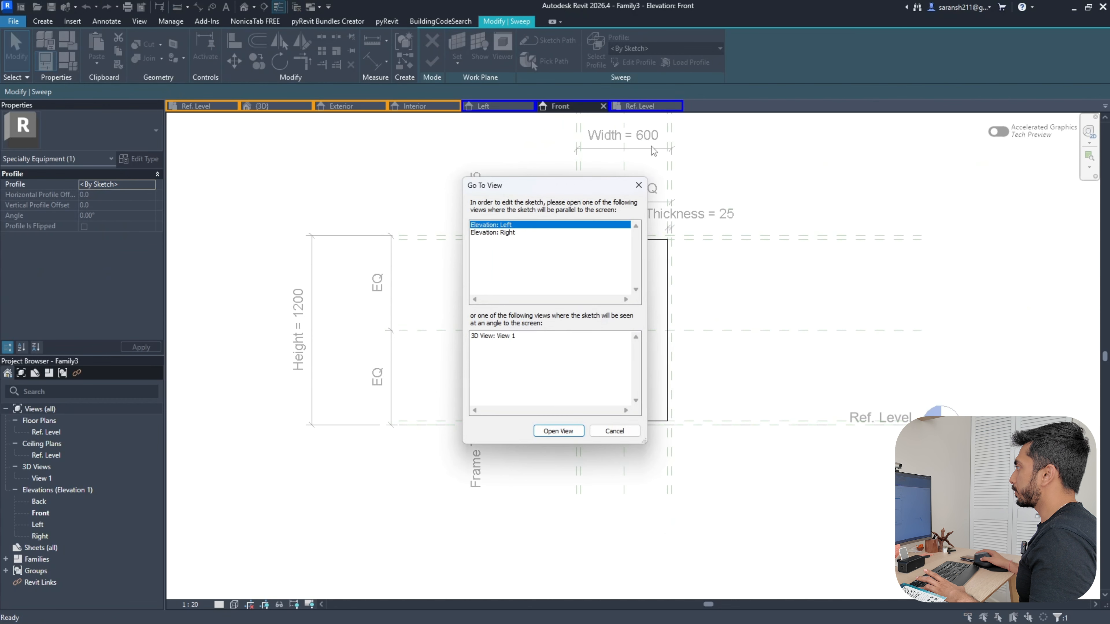
Open the Right elevation to sketch the sweep profile
left_click(497, 233)
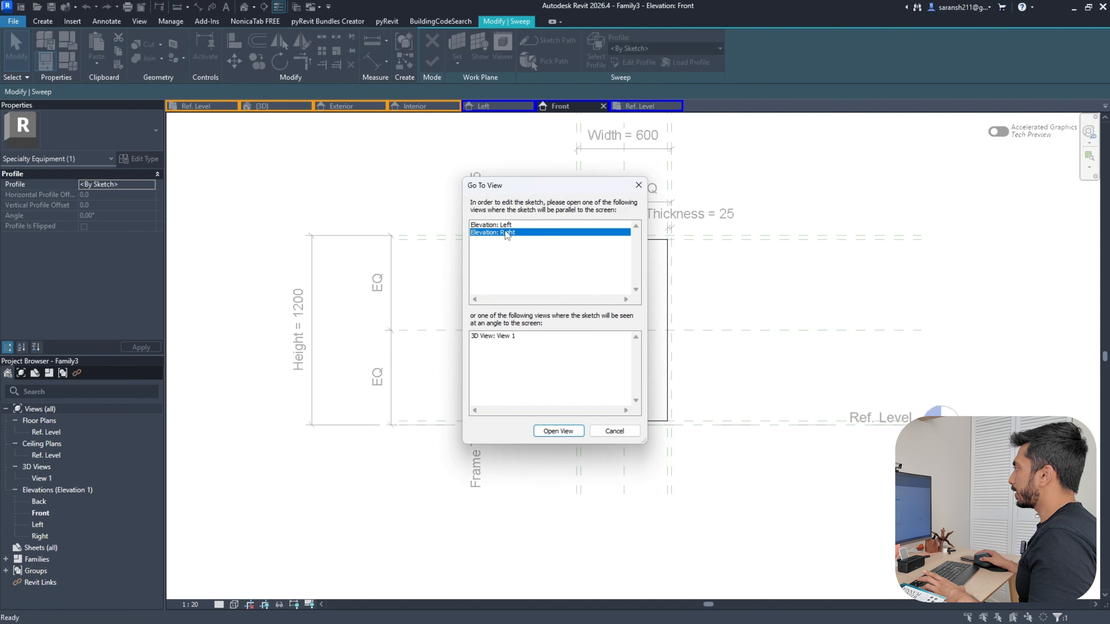
left_click(570, 433)
scroll(726, 344, "up", 5)
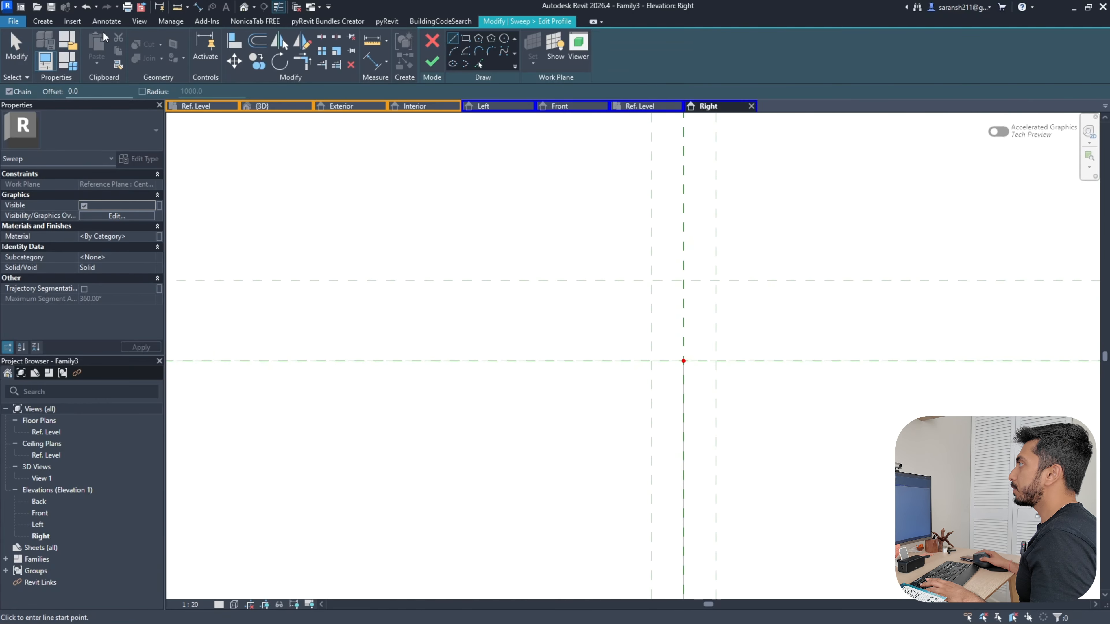
left_click(42, 21)
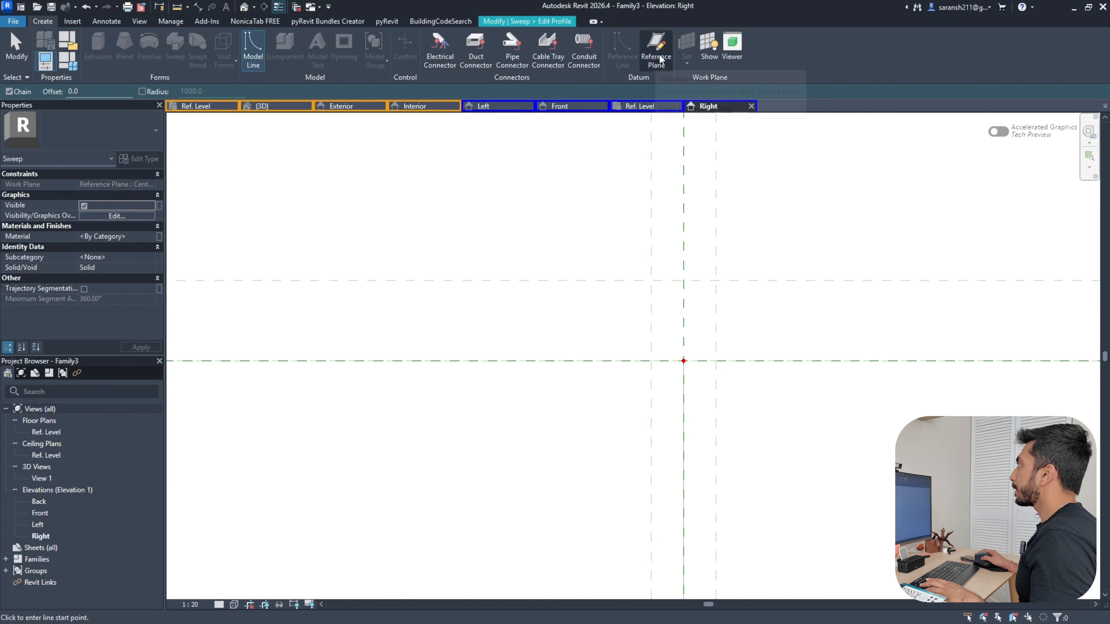
left_click(527, 21)
left_click(465, 38)
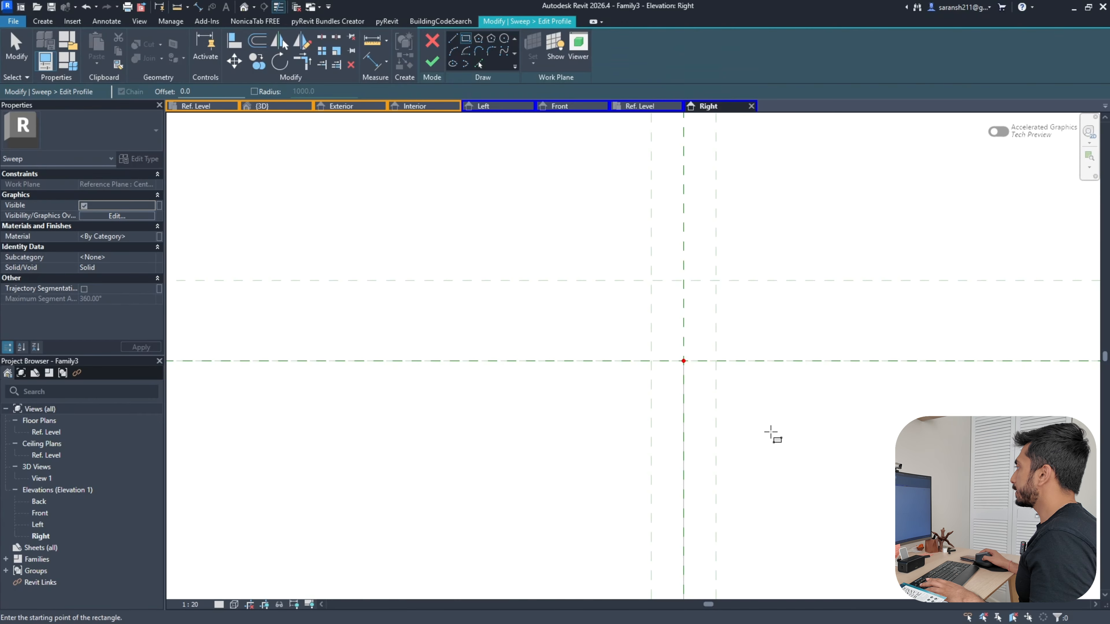
scroll(665, 324, "down", 2)
Draw a 20 × 25 rectangular profile at the plane intersection and finish the sweep
left_click(657, 300)
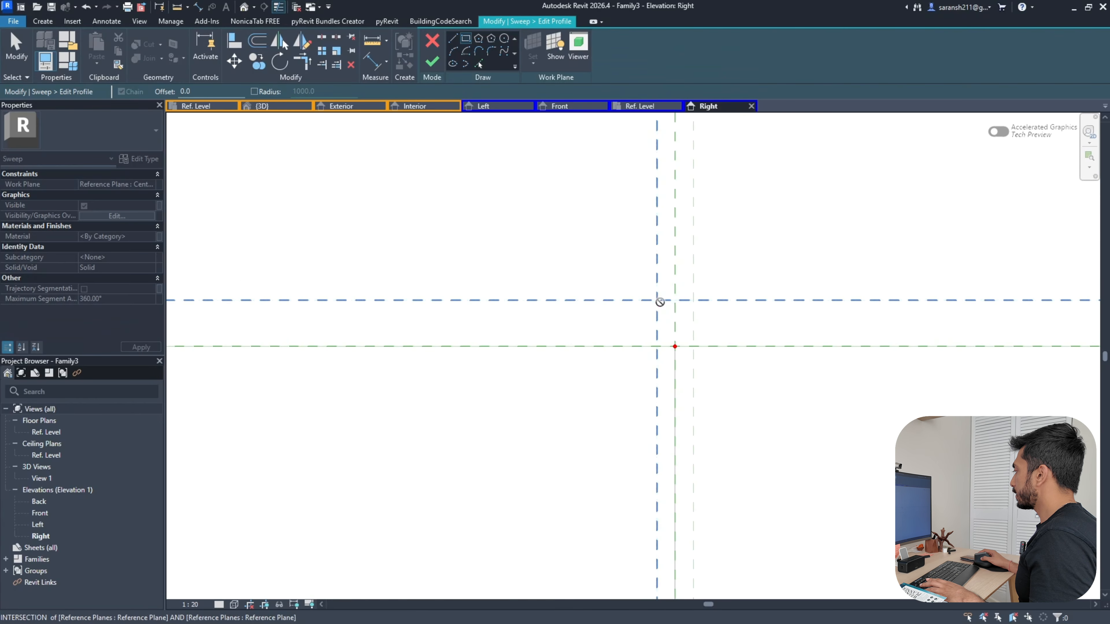
left_click(693, 346)
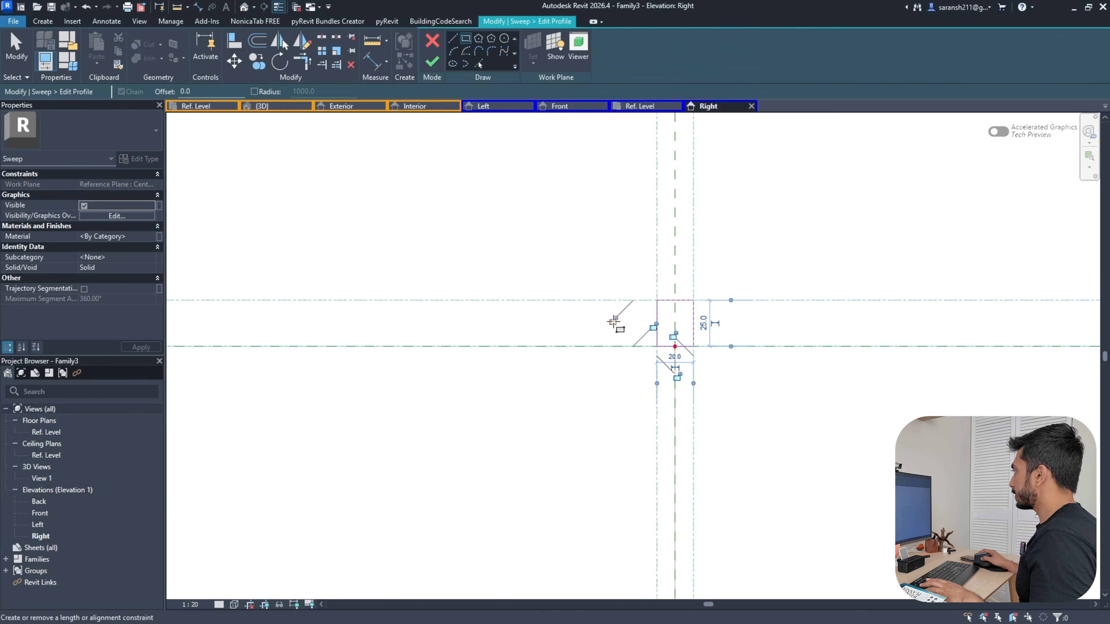
scroll(676, 365, "up", 3)
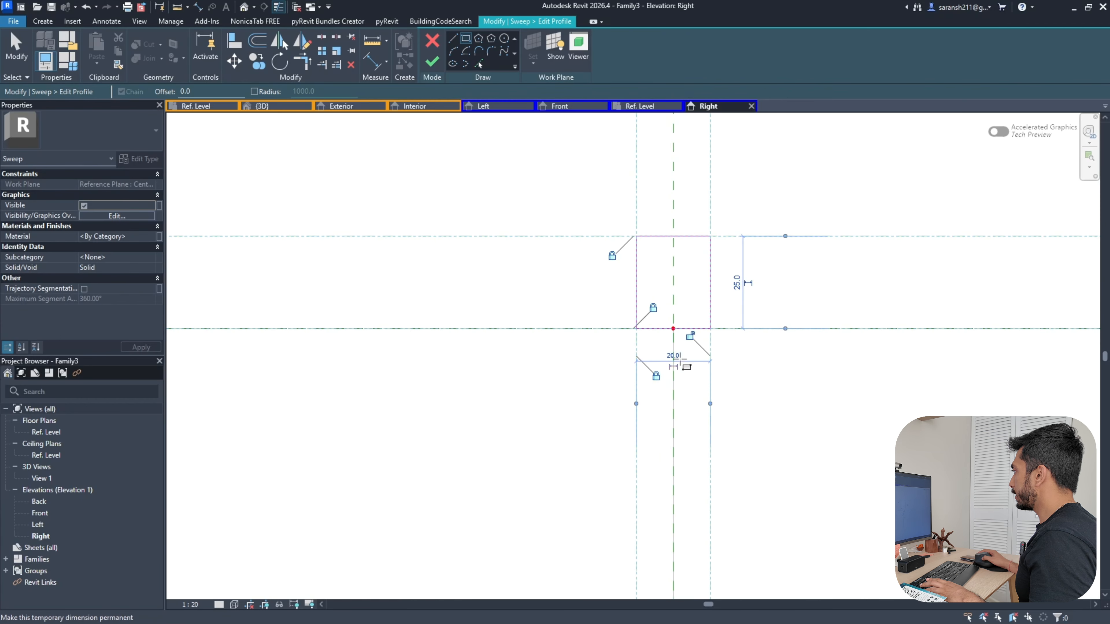
scroll(746, 378, "down", 3)
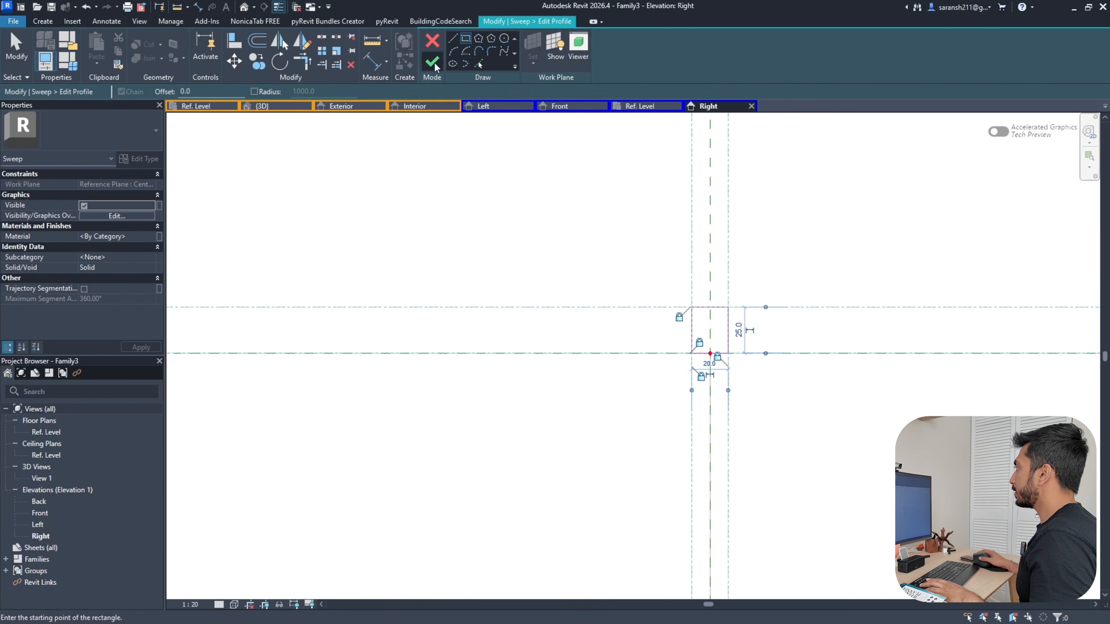
left_click(432, 64)
left_click(433, 63)
scroll(509, 191, "down", 3)
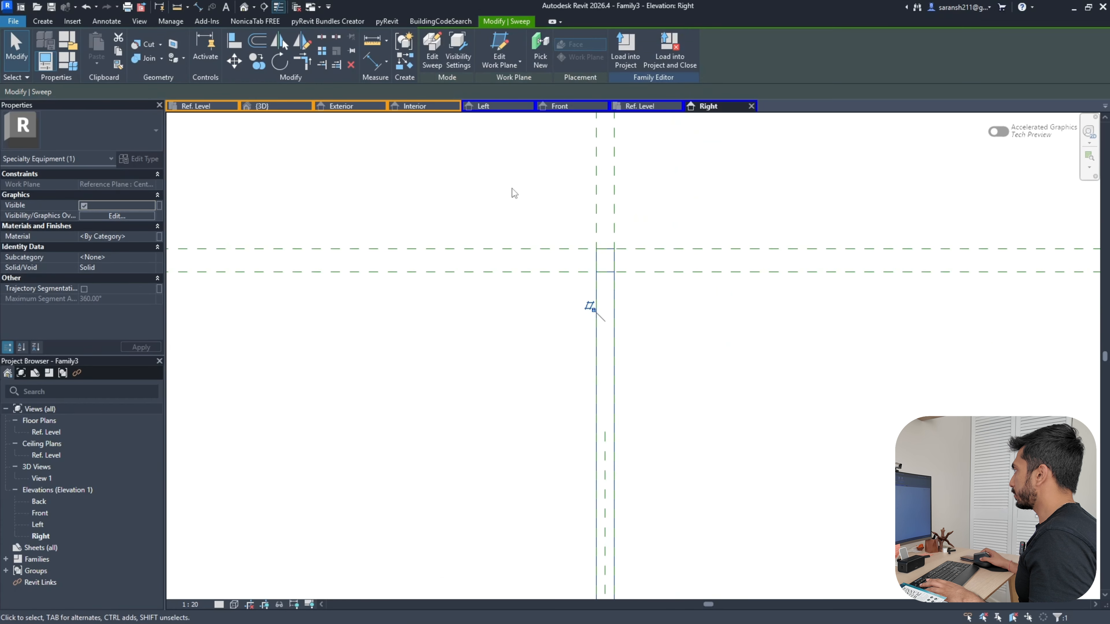
left_click(244, 7)
Inspect the frame in 3D, then switch back to the Front elevation
middle_click_drag(453, 390, 622, 233, "shift")
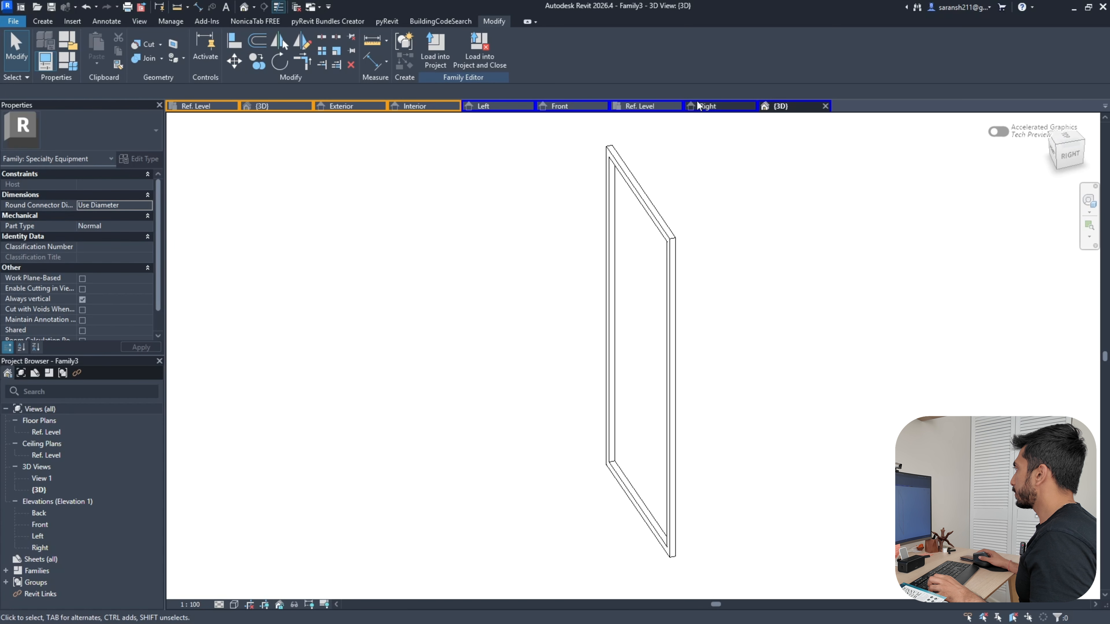
left_click(640, 106)
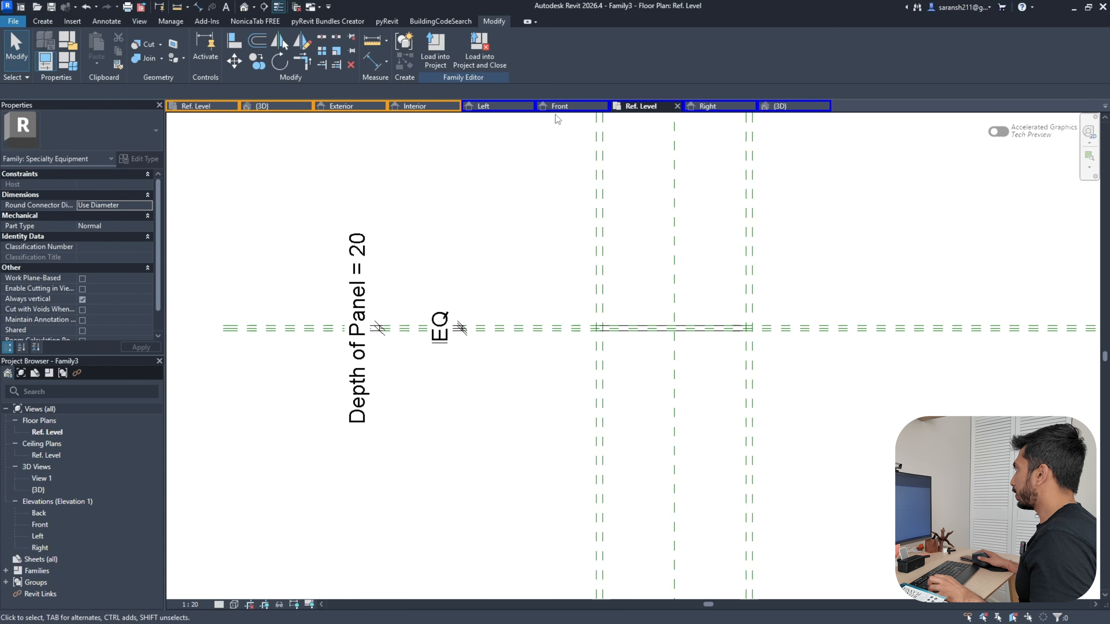
left_click(708, 106)
left_click(563, 106)
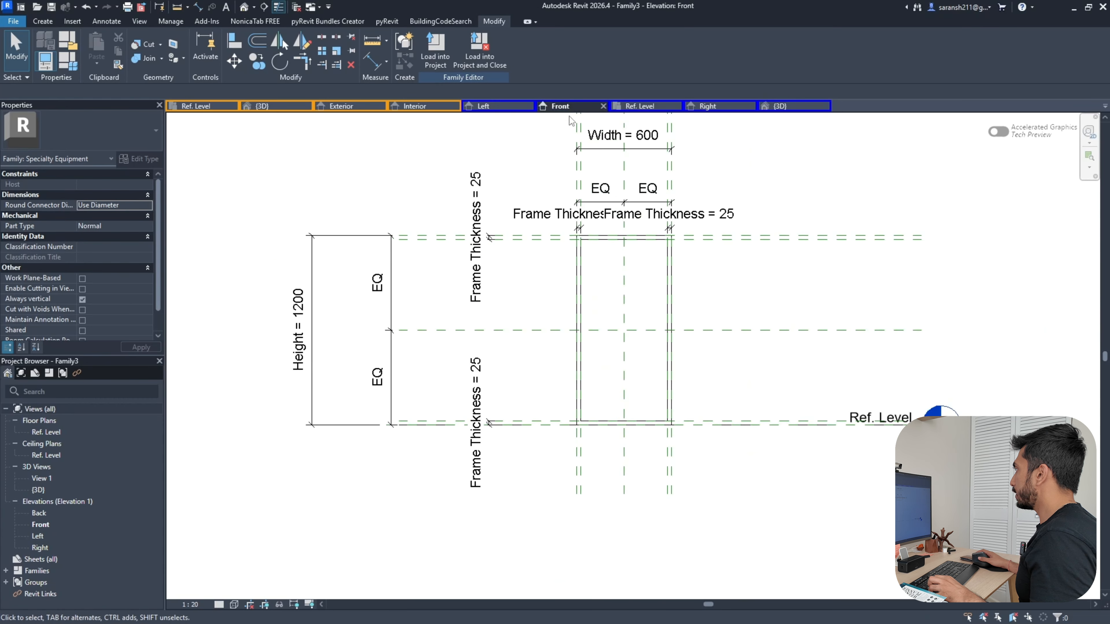
left_click(43, 21)
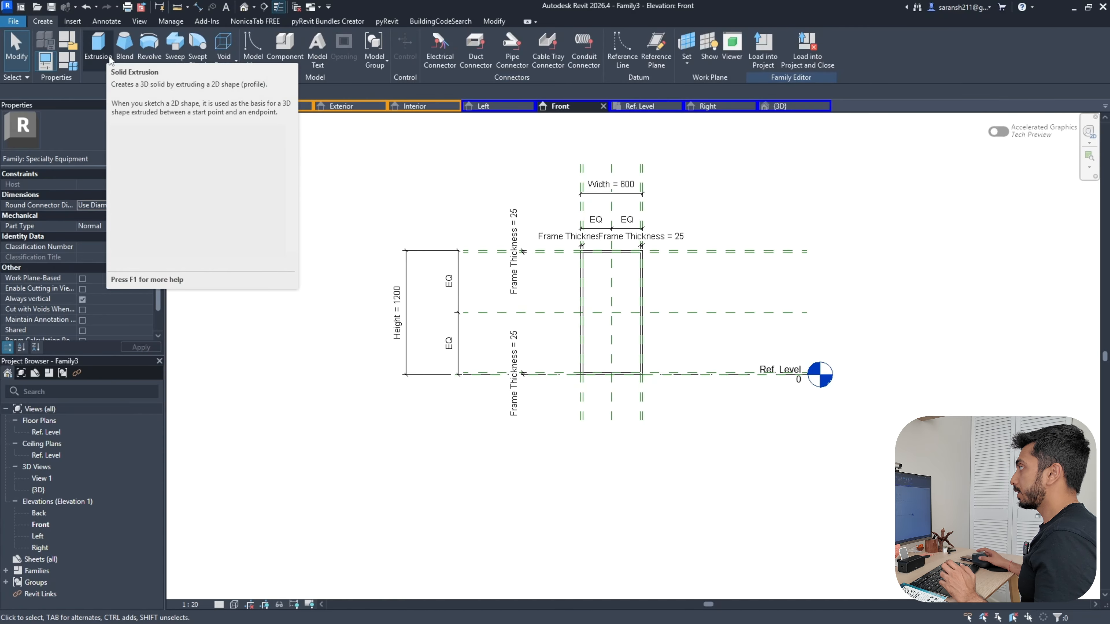
Sketch a rectangular solid extrusion inside the frame opening, lock all four edges, and finish it
left_click(98, 48)
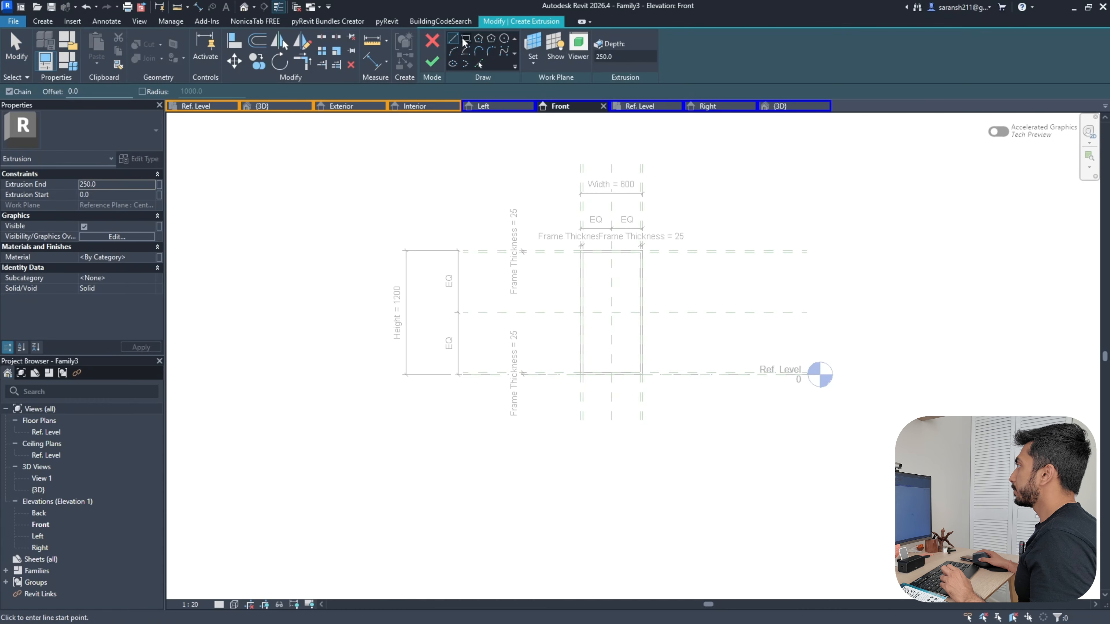
left_click(465, 42)
scroll(608, 253, "up", 3)
left_click(551, 256)
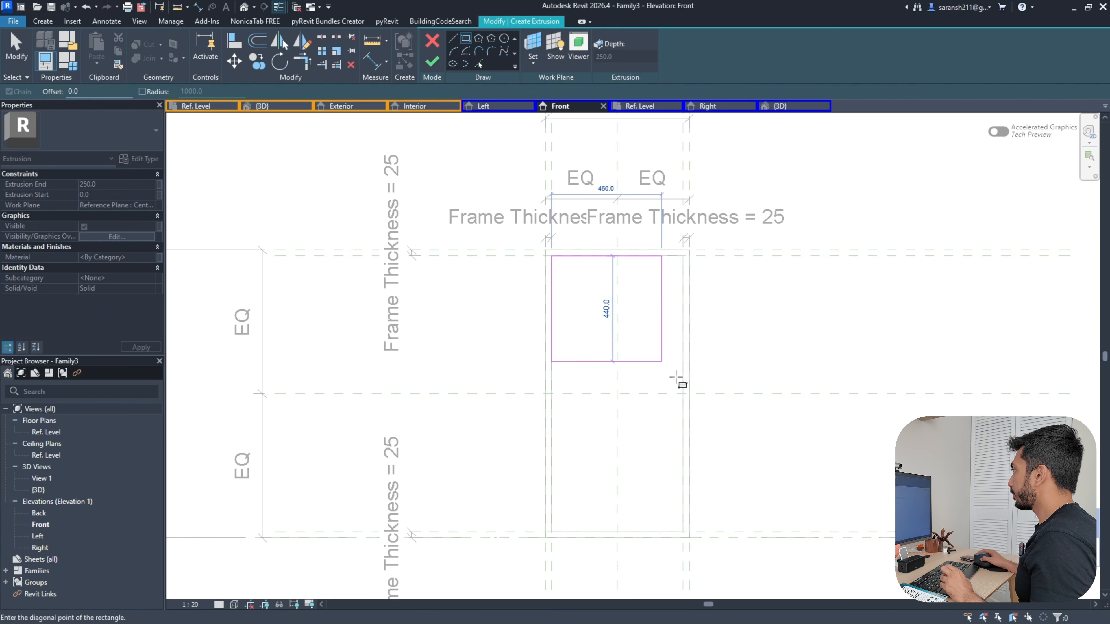
left_click(683, 532)
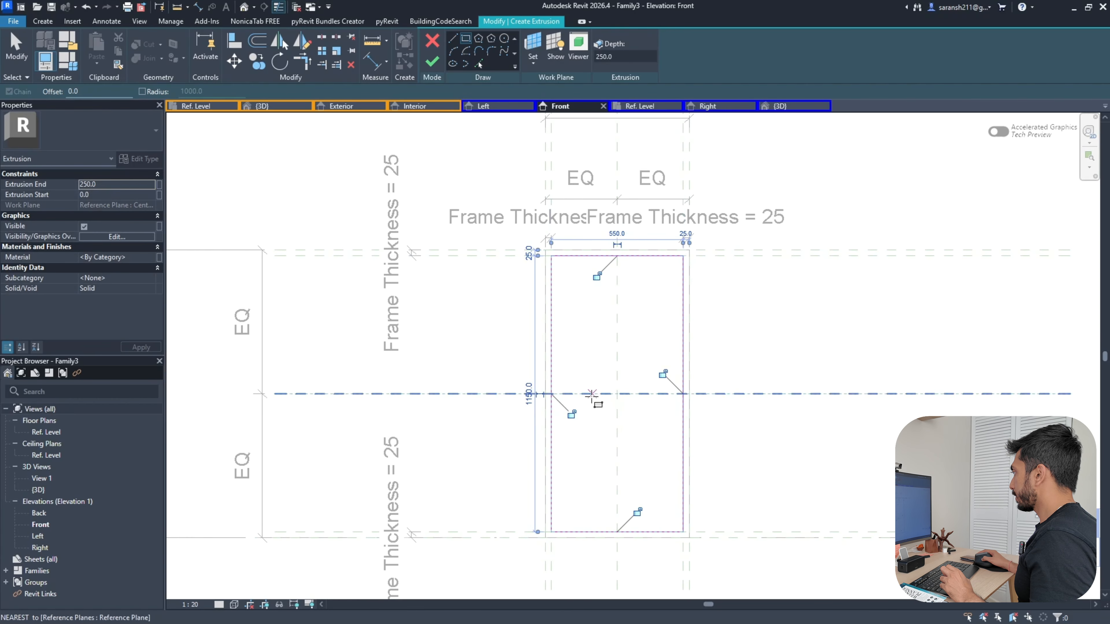
left_click(571, 413)
left_click(663, 374)
left_click(597, 276)
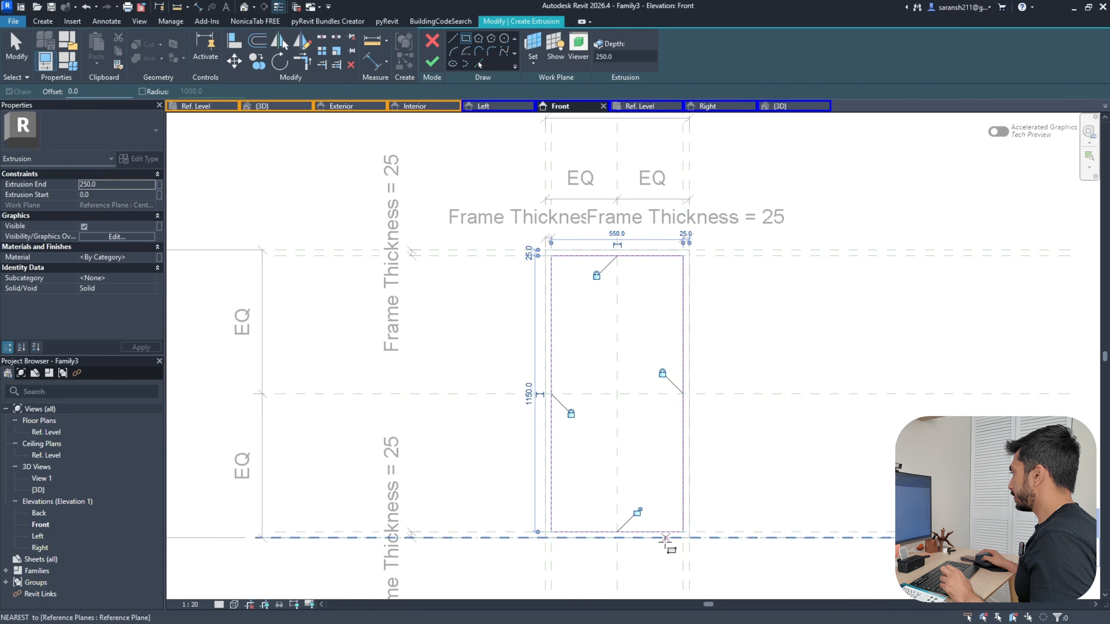
left_click(637, 512)
left_click(432, 61)
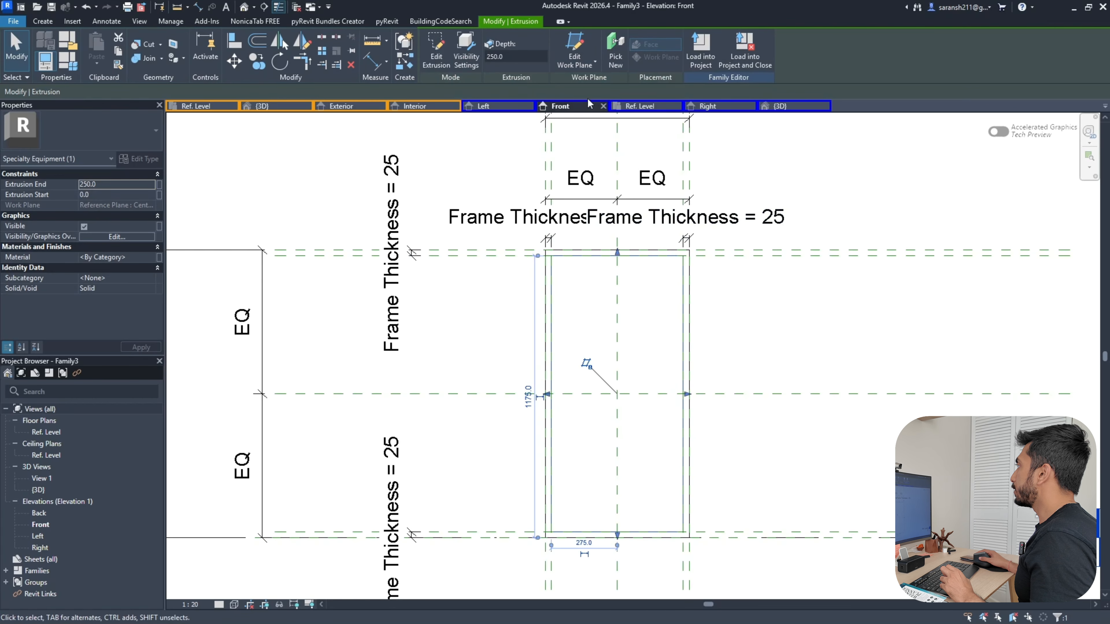
Adjust the extrusion's depth in the Ref. Level plan, leaving start −56.5 and end 27.6
left_click(640, 105)
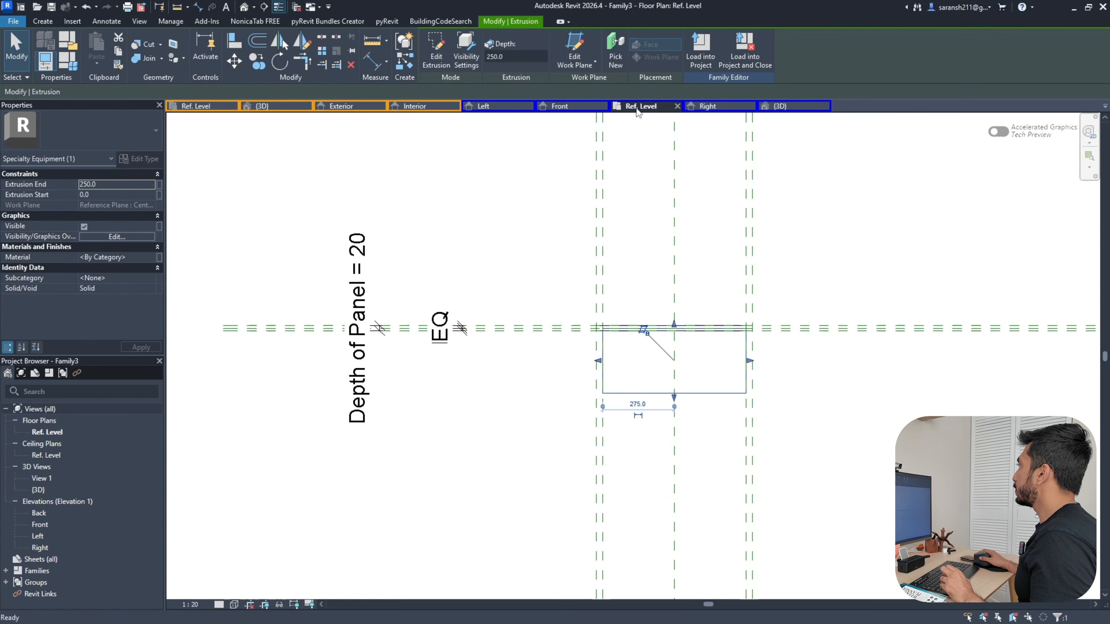
scroll(718, 324, "up", 7)
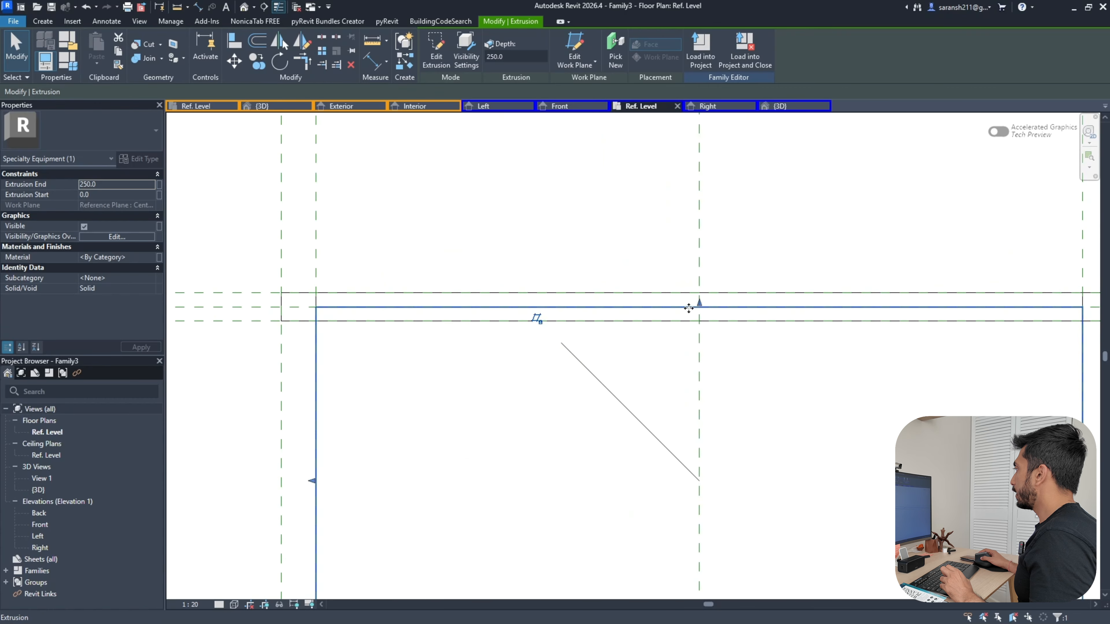
left_click_drag(700, 302, 688, 228)
scroll(695, 212, "down", 5)
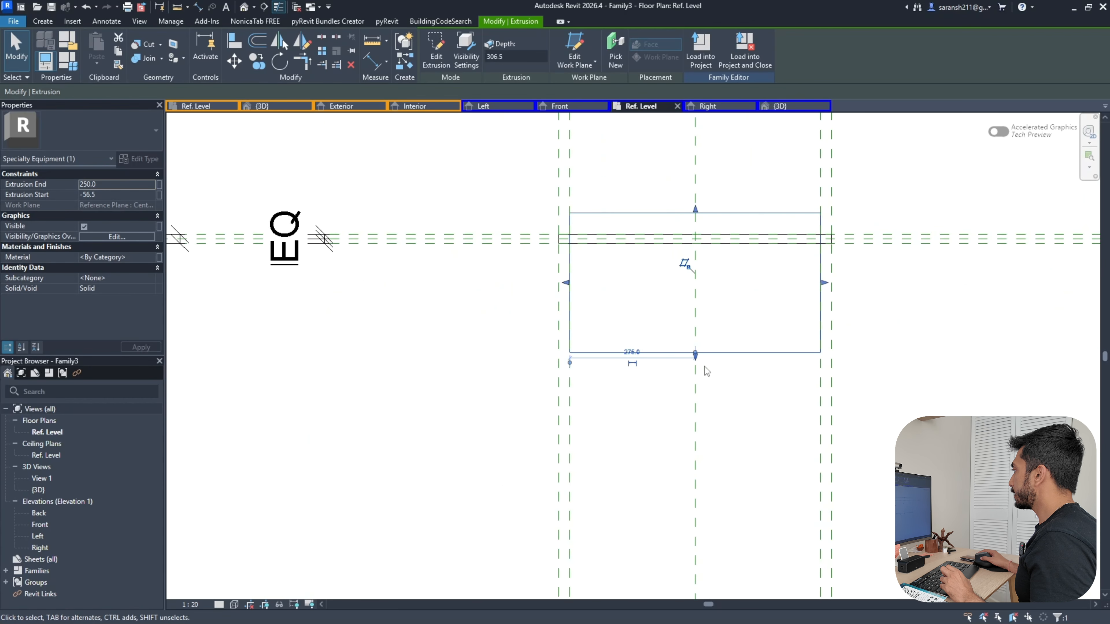
left_click_drag(695, 355, 689, 251)
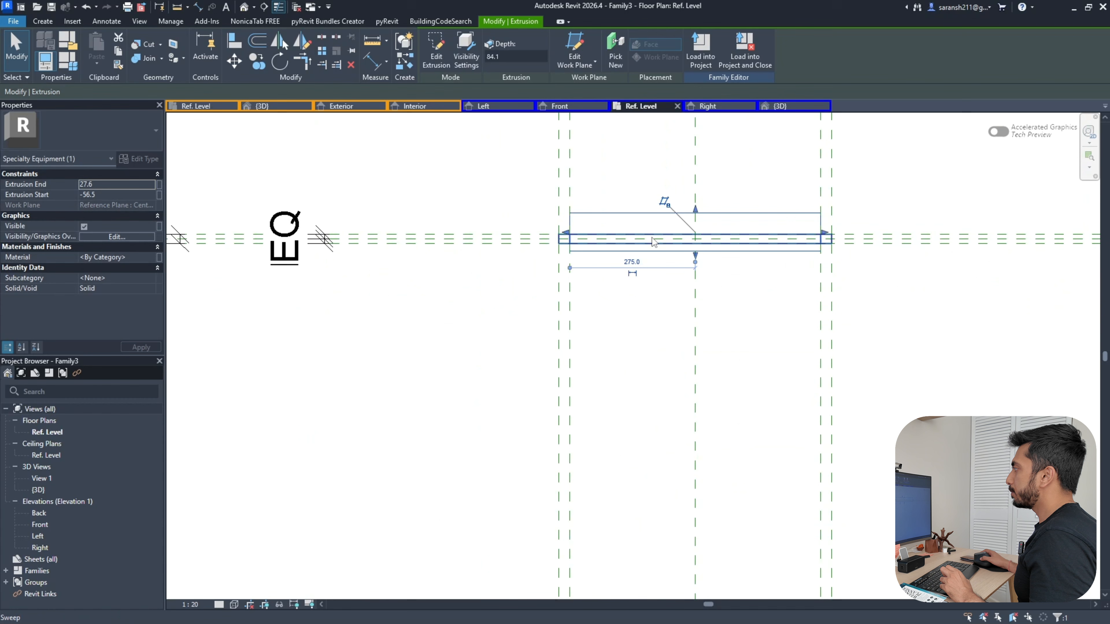
left_click(87, 10)
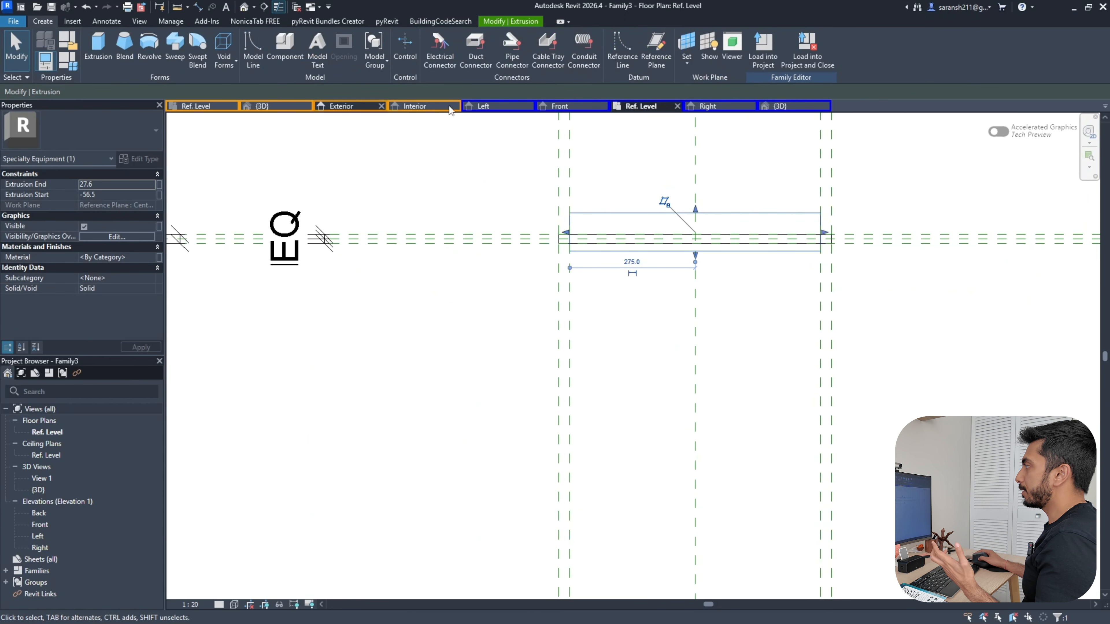
left_click(650, 65)
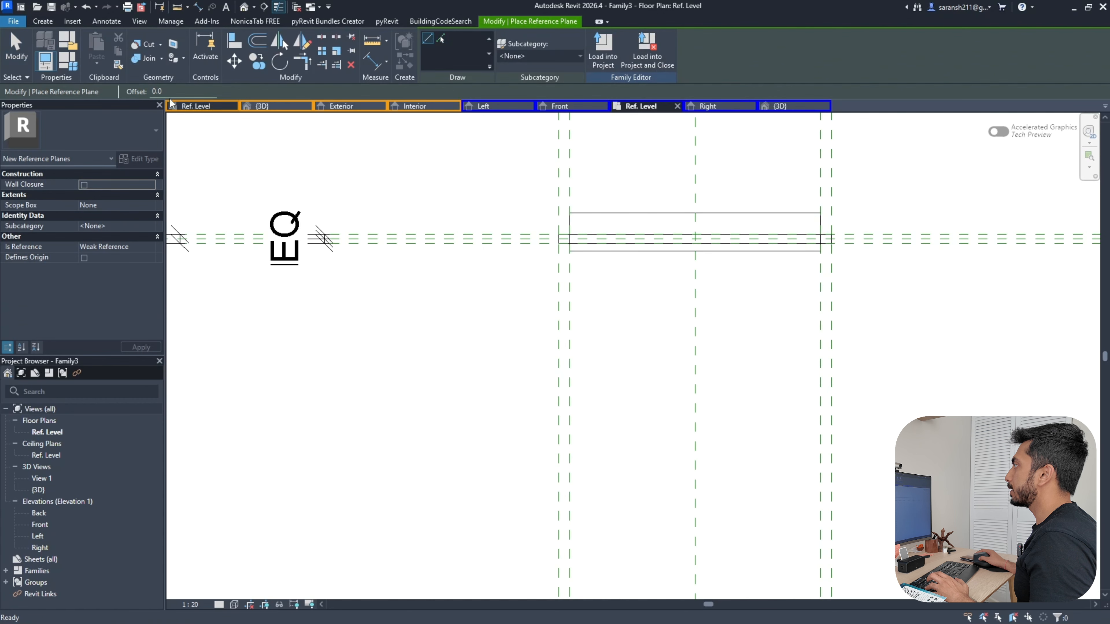
Add two reference planes offset 5 on either side of the centre plane
left_click(127, 92)
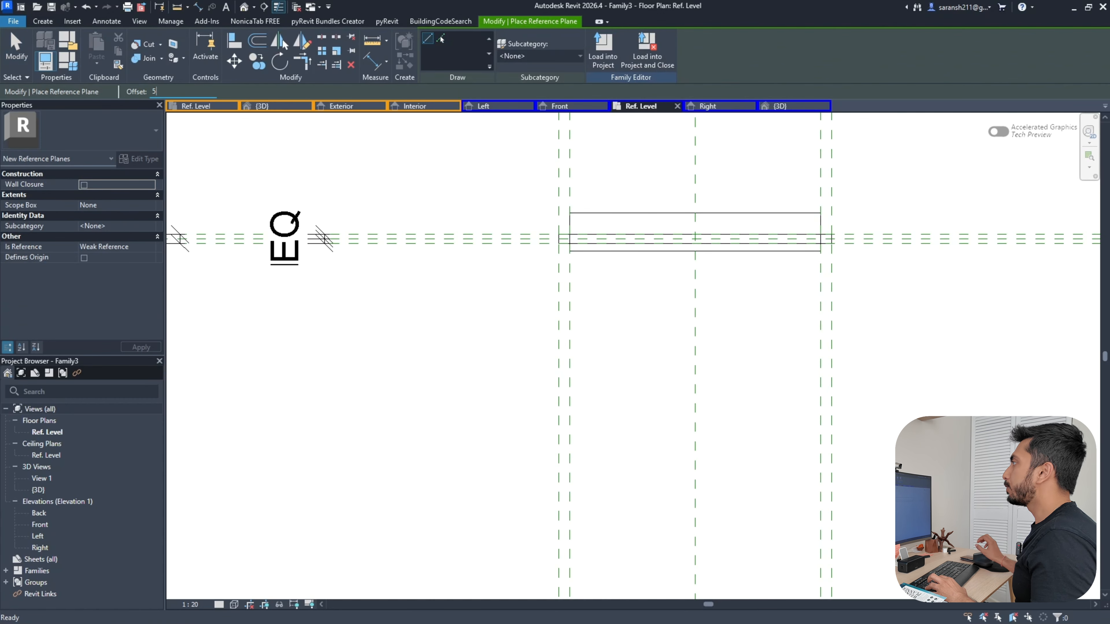
scroll(588, 190, "up", 3)
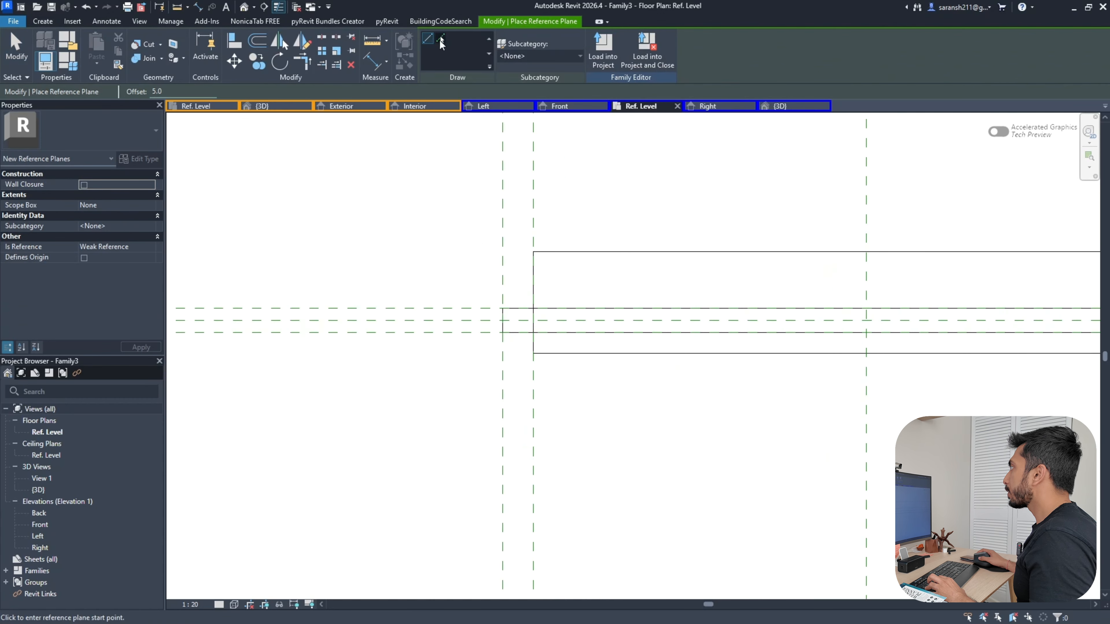
left_click(442, 43)
scroll(450, 335, "up", 2)
scroll(453, 332, "up", 1)
left_click(453, 329)
left_click(456, 277)
Dimension the planes with an EQ constraint about the centre and an overall 10 dimension
key("d")
key("i")
left_click(506, 288)
left_click(506, 303)
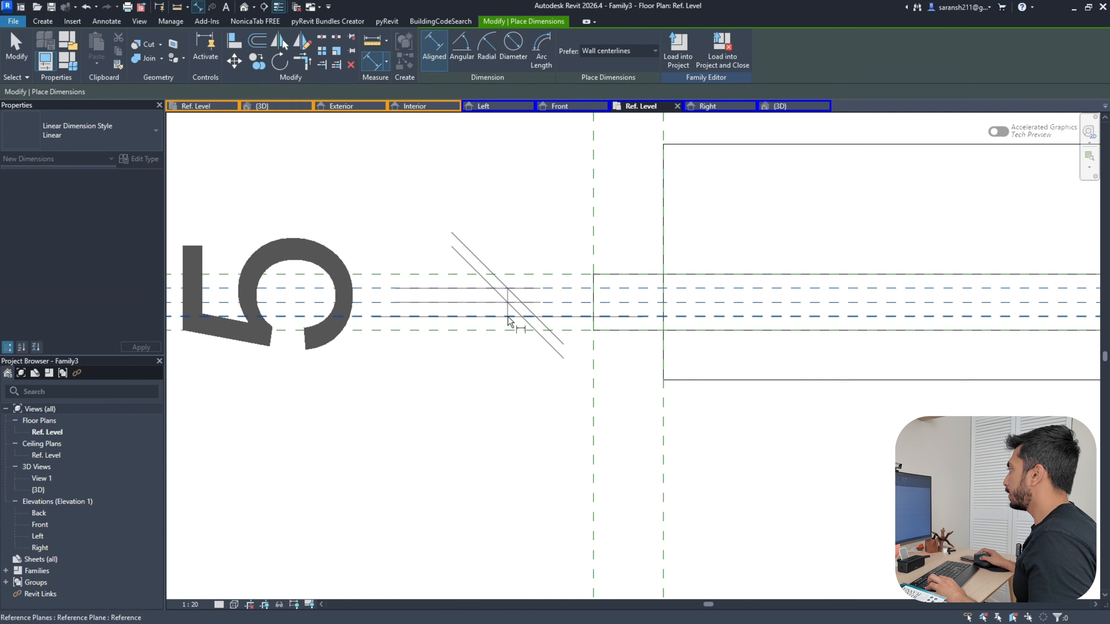
left_click(508, 317)
scroll(556, 329, "down", 2)
left_click(516, 378)
scroll(716, 315, "down", 3)
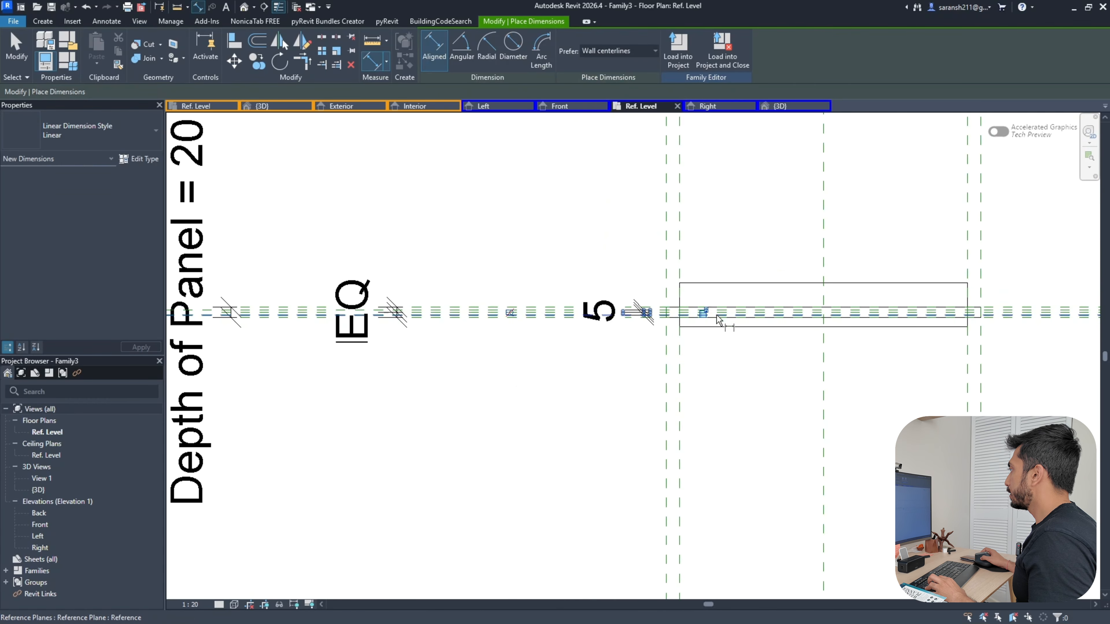
scroll(507, 317, "up", 3)
left_click(507, 314)
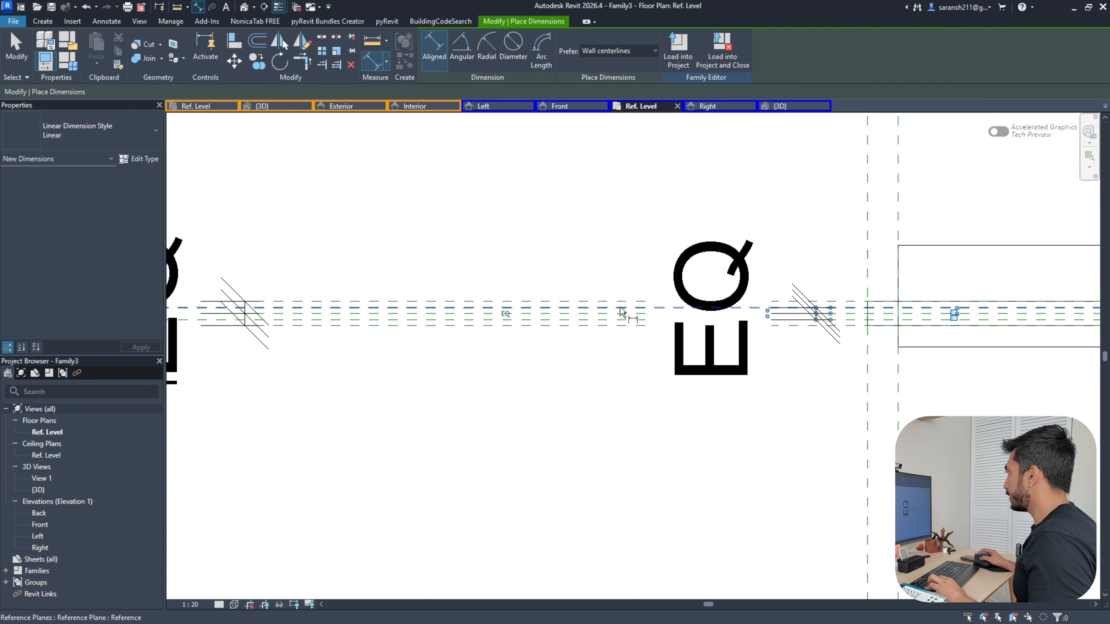
left_click(627, 315)
left_click(598, 341)
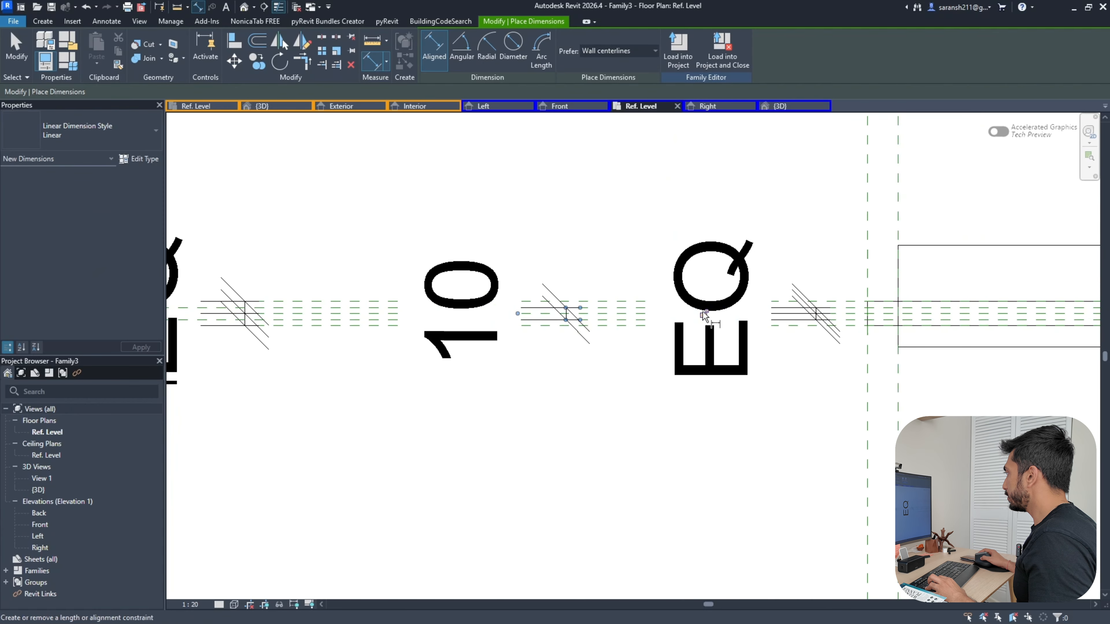
scroll(544, 438, "down", 3)
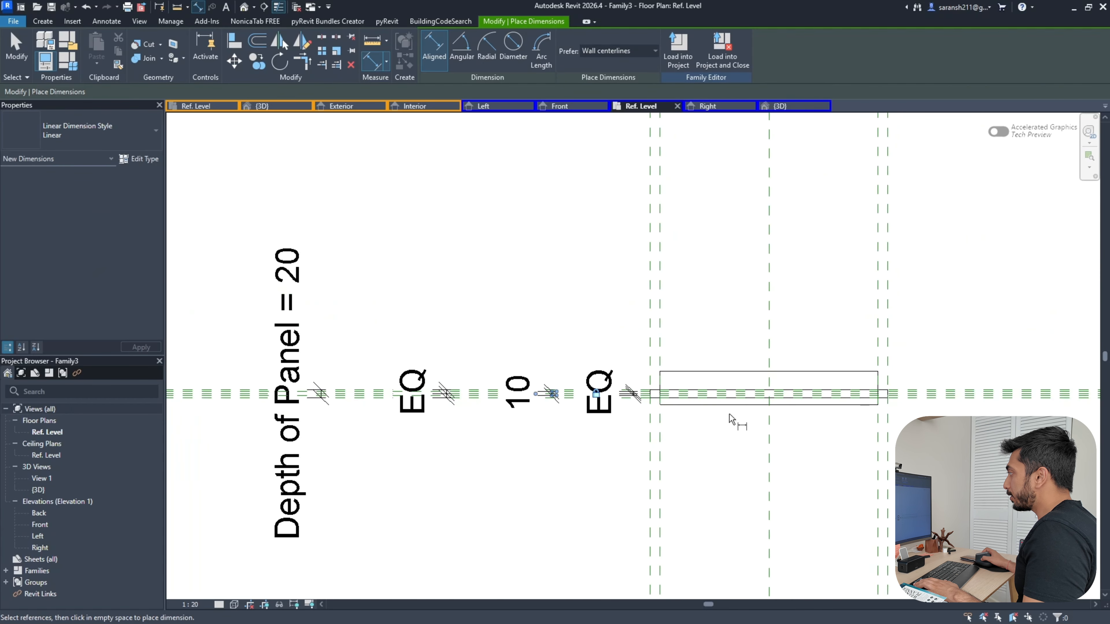
key("Escape")
key("Escape")
Align the extrusion's top and bottom faces to the new planes and lock them
left_click(234, 41)
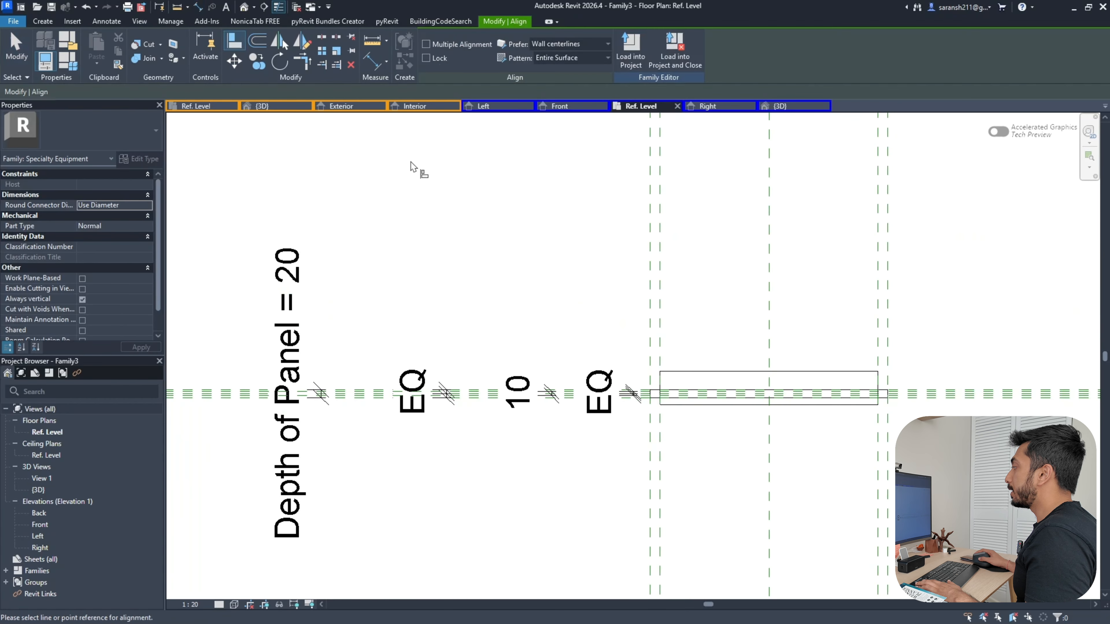
scroll(646, 438, "up", 6)
left_click(540, 412)
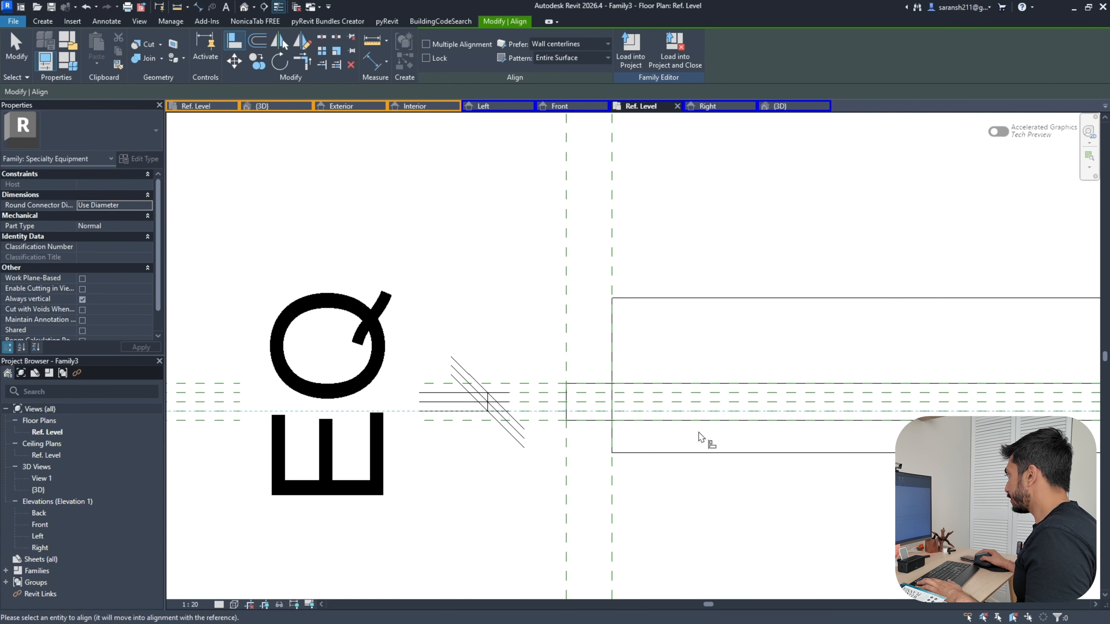
left_click(698, 453)
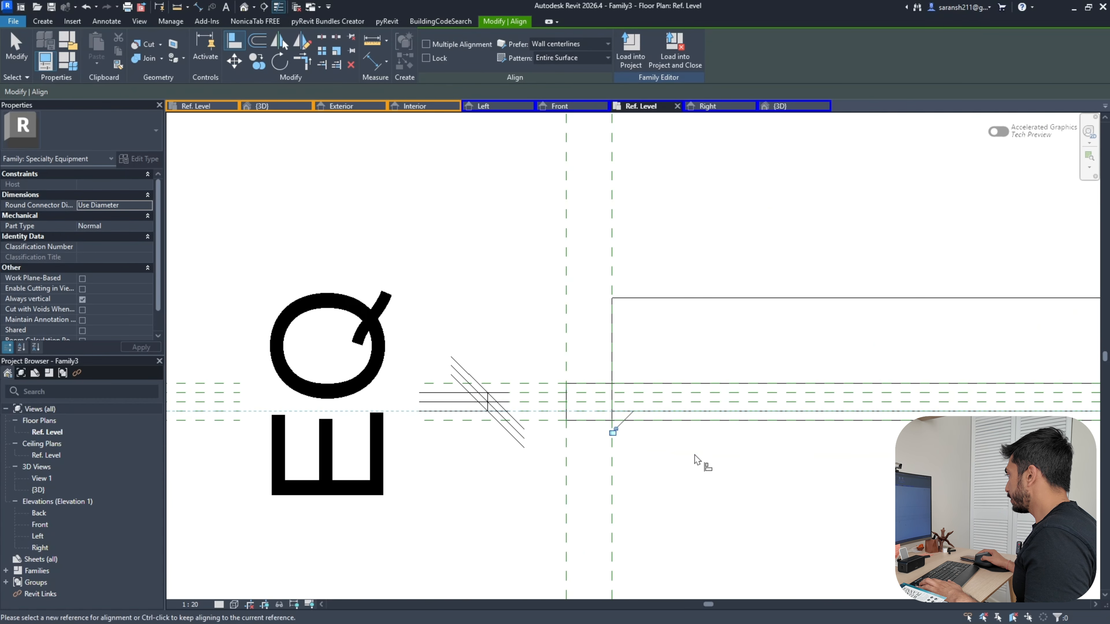
left_click(612, 431)
left_click(553, 395)
left_click(698, 300)
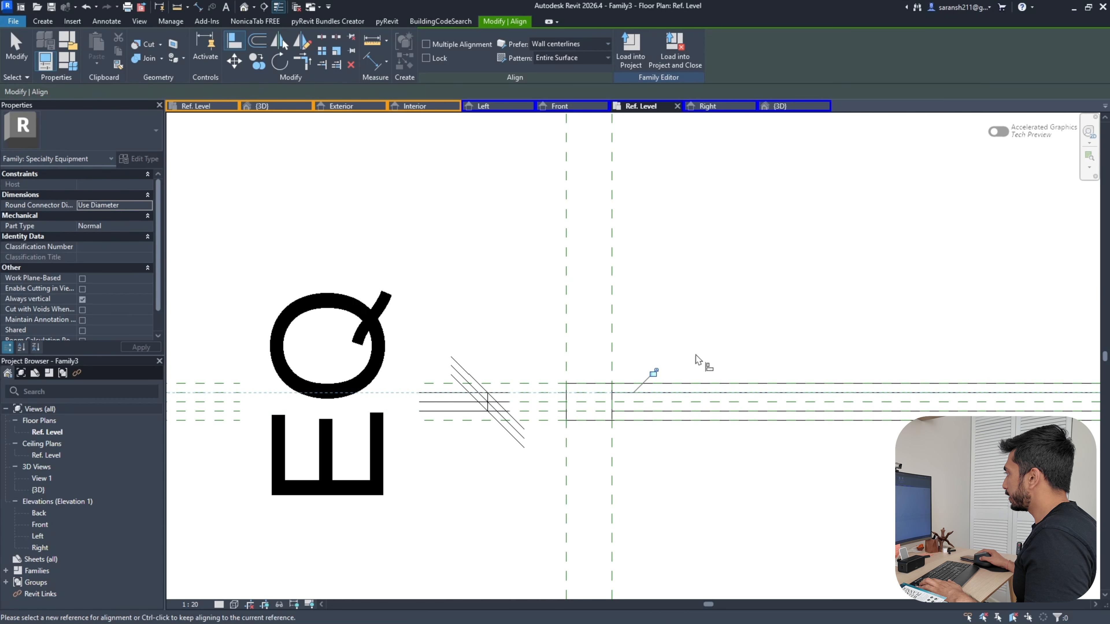
left_click(653, 373)
scroll(664, 279, "down", 2)
scroll(665, 282, "down", 2)
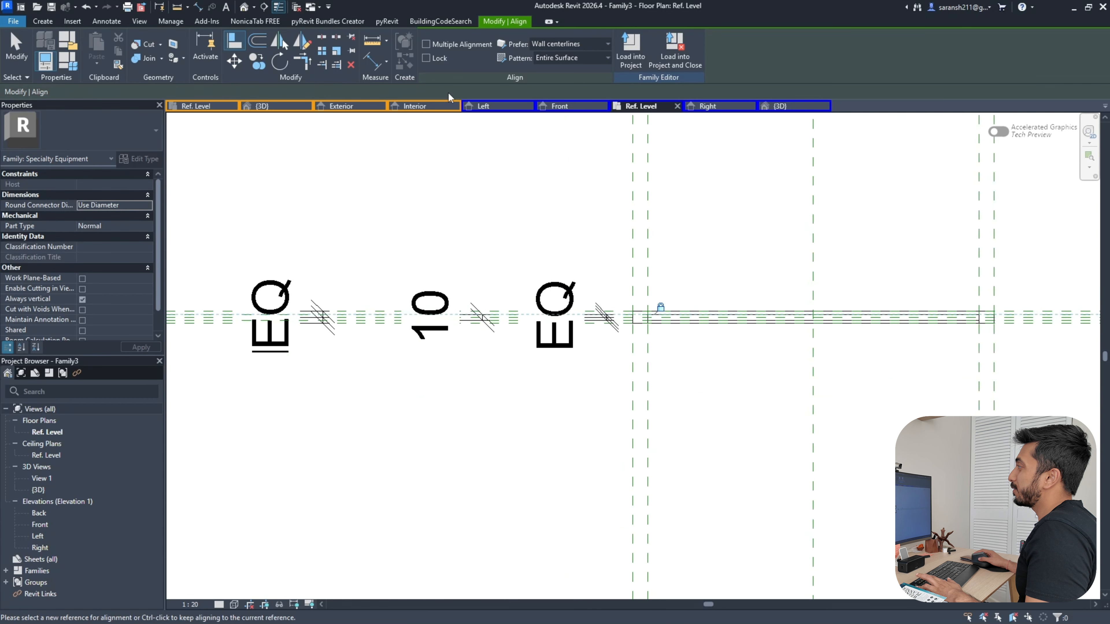
Switch to the 3D view to review the panel
left_click(803, 108)
scroll(703, 304, "down", 2)
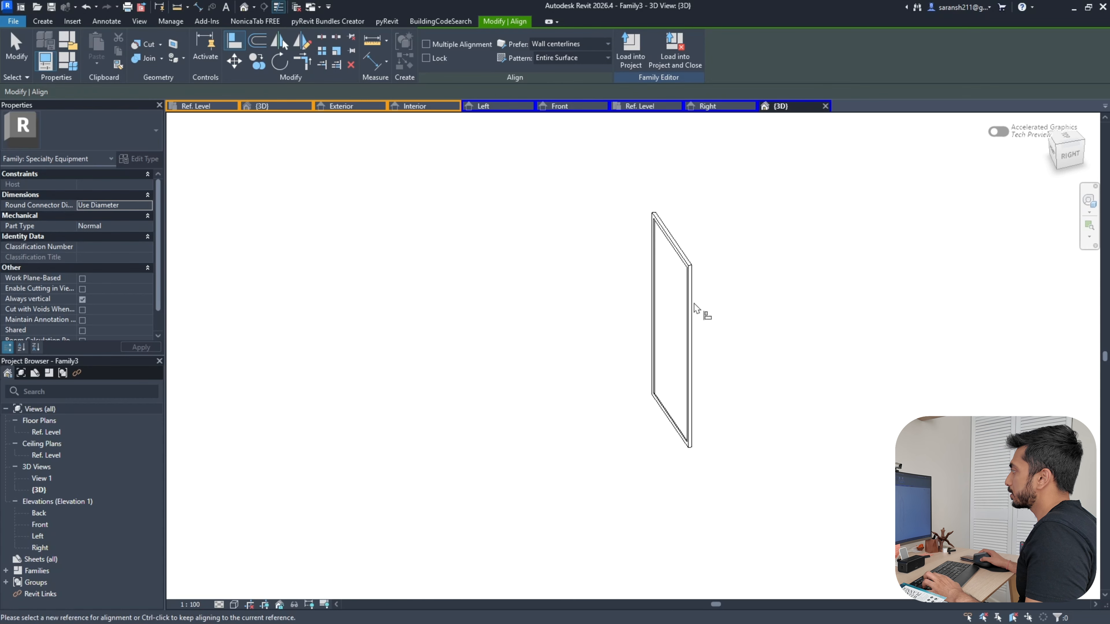
key("Escape")
key("Escape")
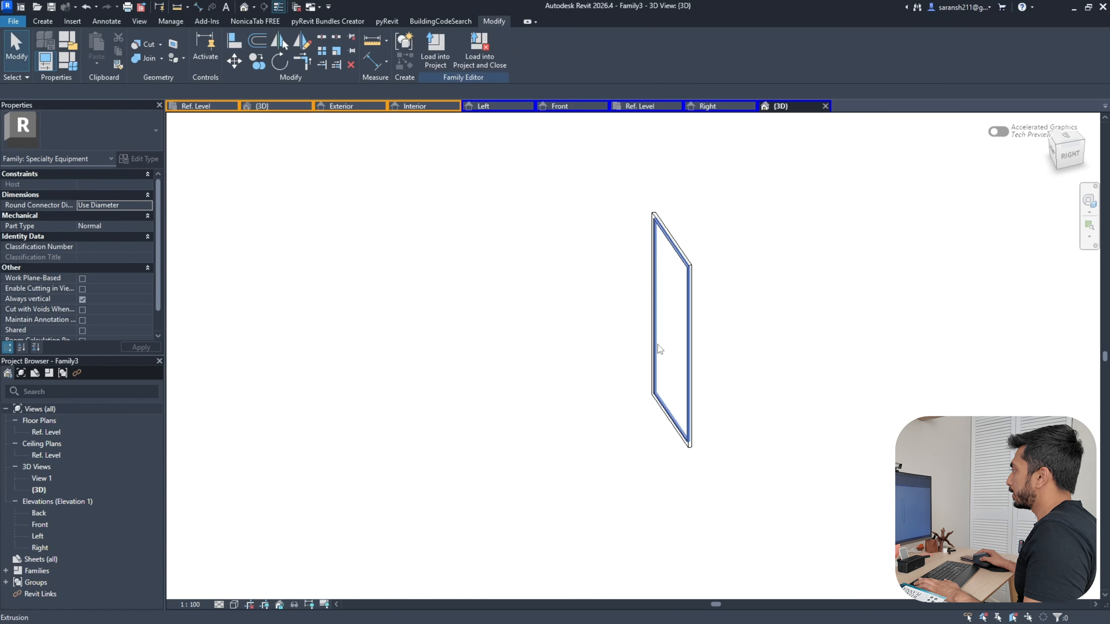
Associate the glass extrusion's material with a new 'Glass Material' family parameter
left_click(657, 345)
left_click(159, 258)
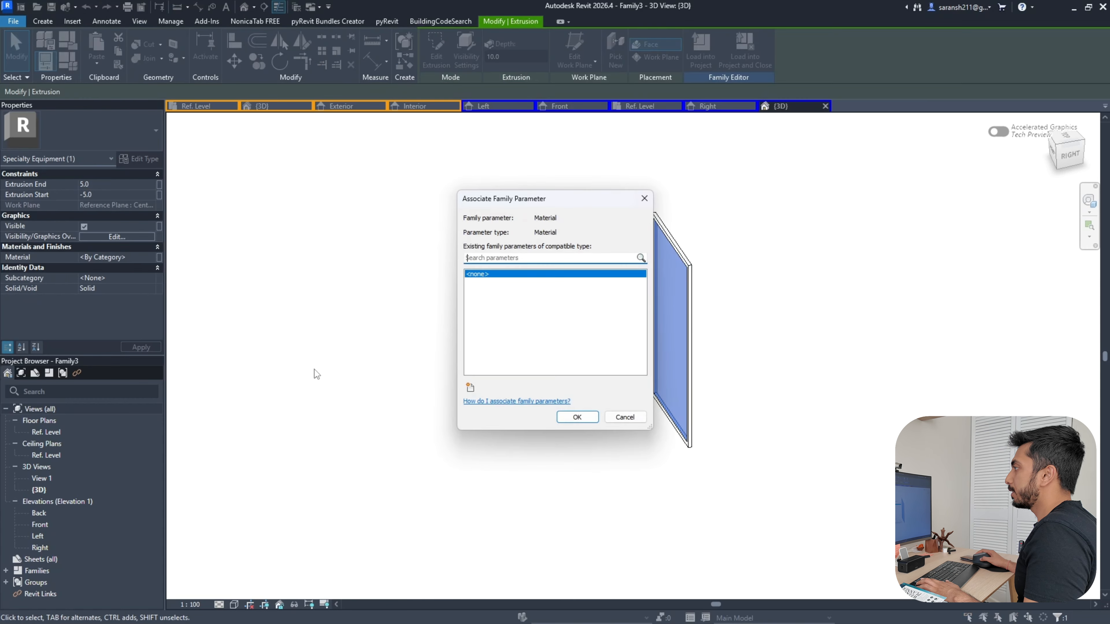
left_click(470, 388)
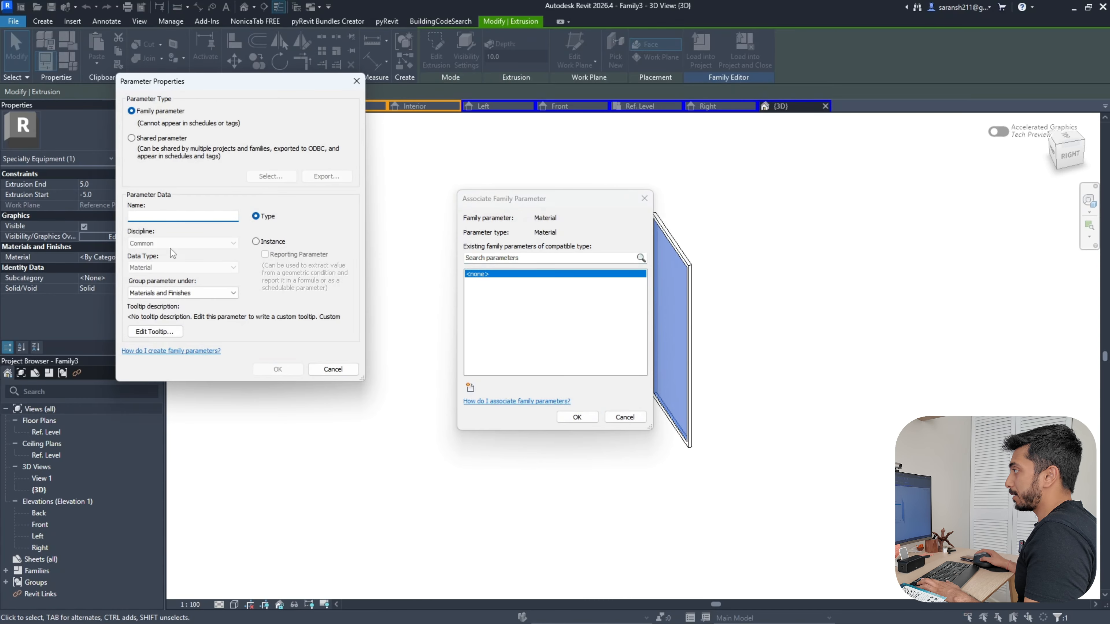
key("Caps_Lock")
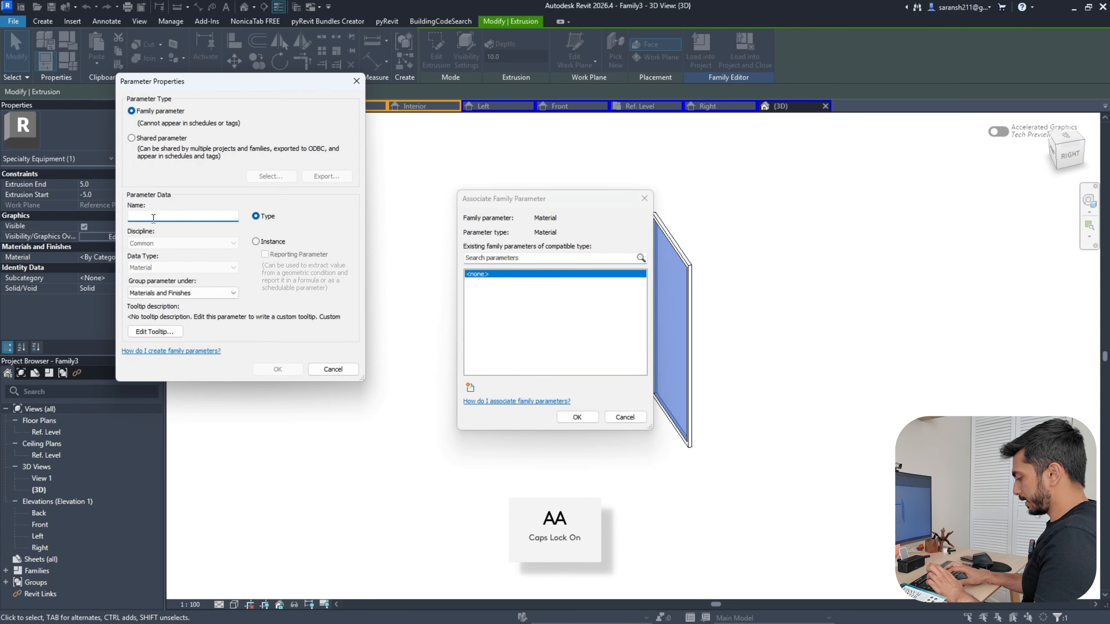
type("G")
key("Caps_Lock")
type("la")
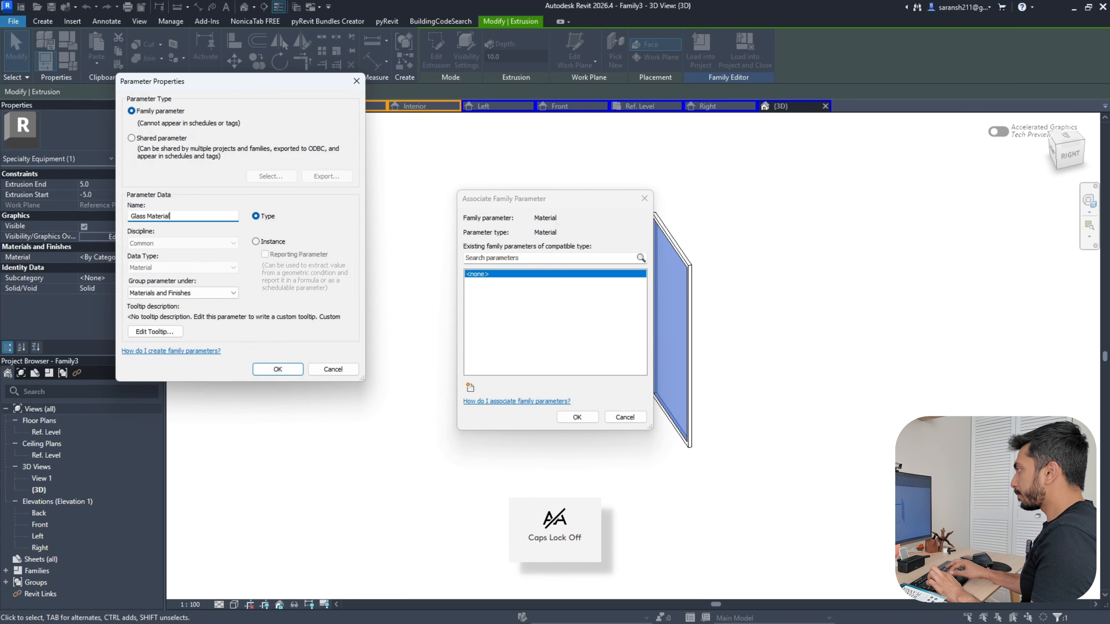
type("ss Material")
left_click(278, 369)
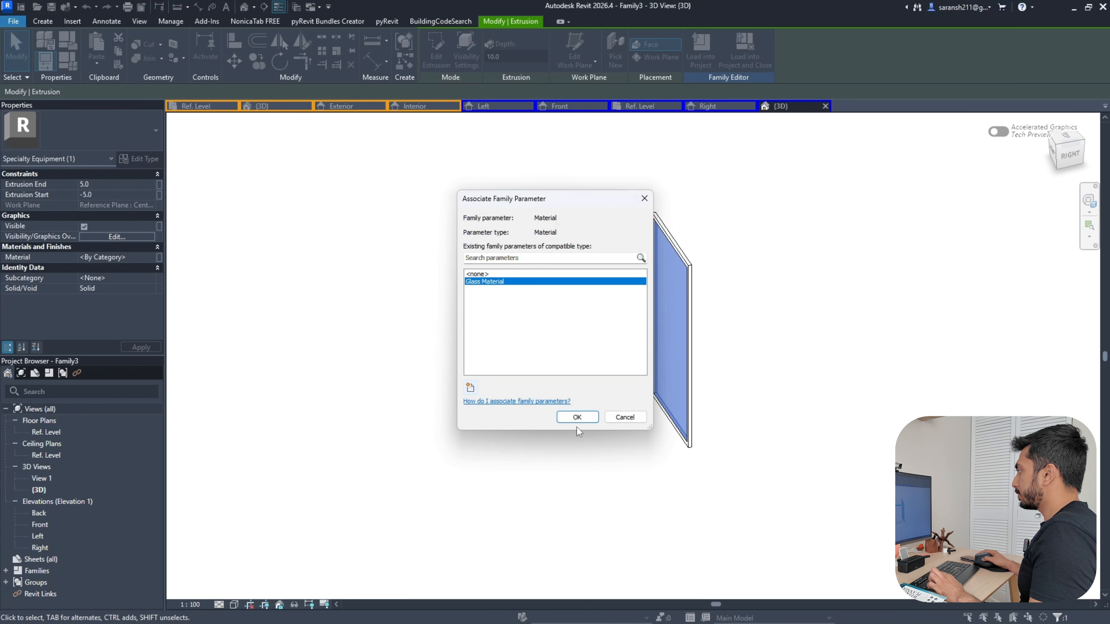
left_click(576, 417)
left_click(784, 350)
Associate the swept frame's material with a new 'Frame Material' family parameter
left_click(681, 252)
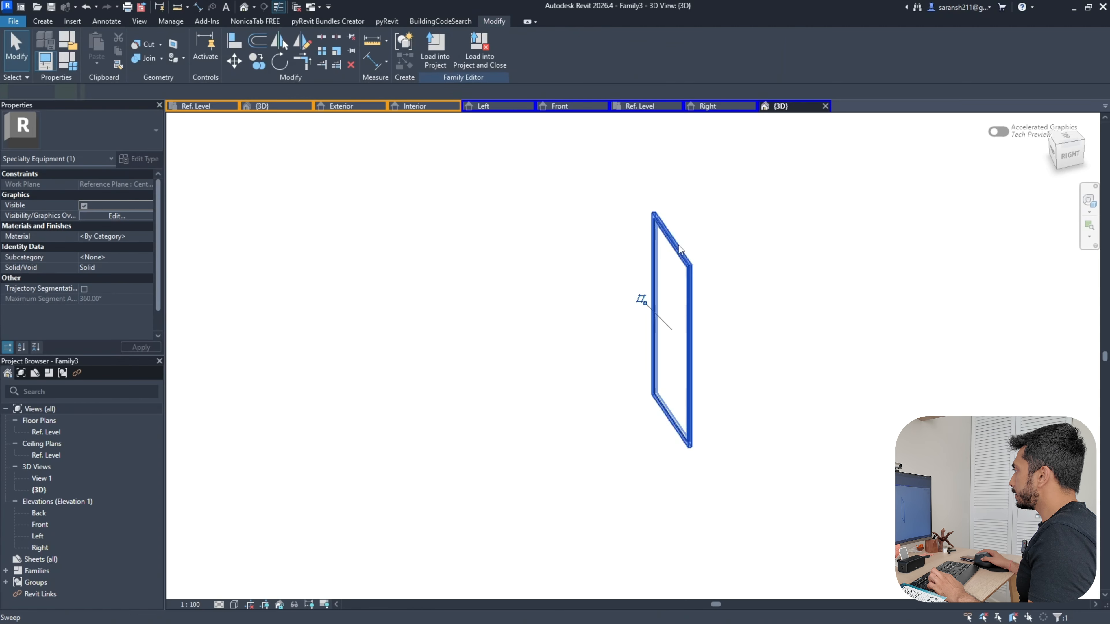
left_click(151, 259)
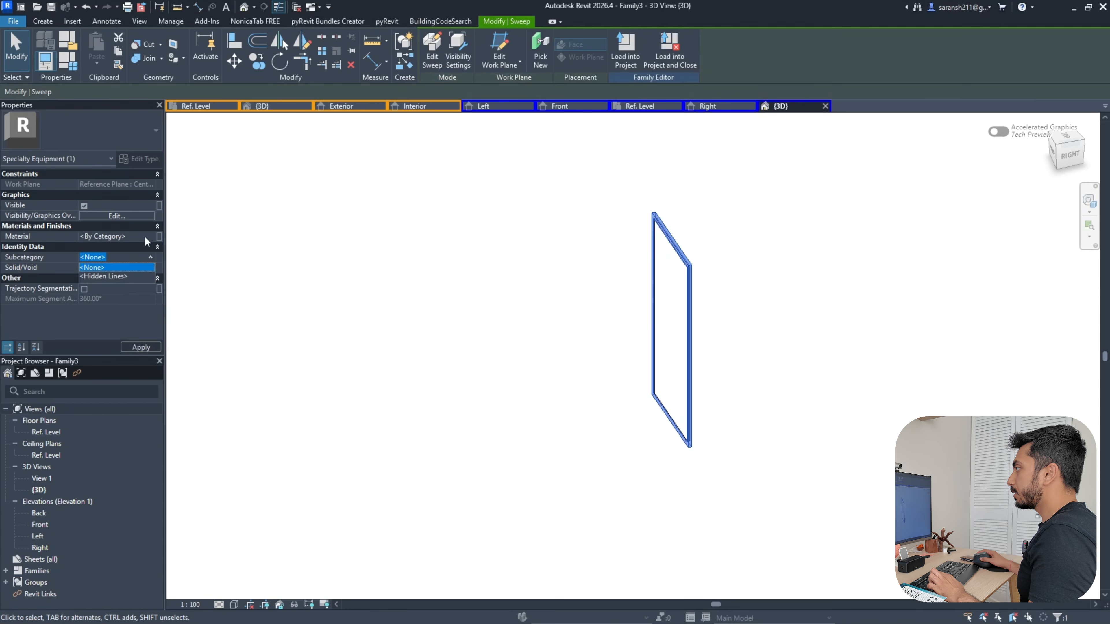
left_click(159, 236)
left_click(470, 387)
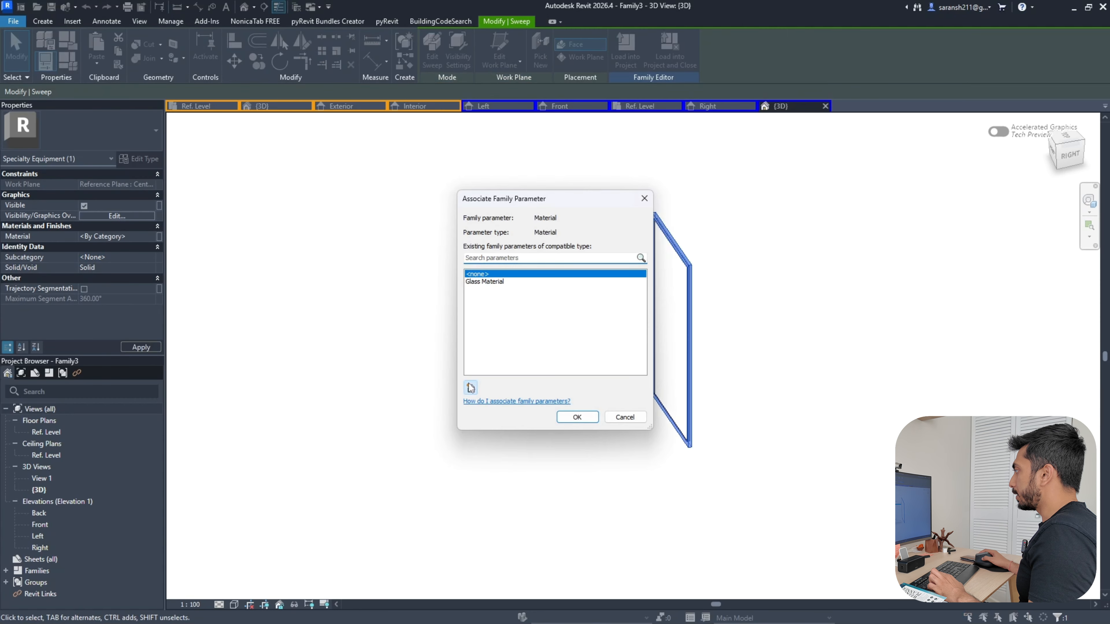
key("Caps_Lock")
type("F")
key("Caps_Lock")
type("r")
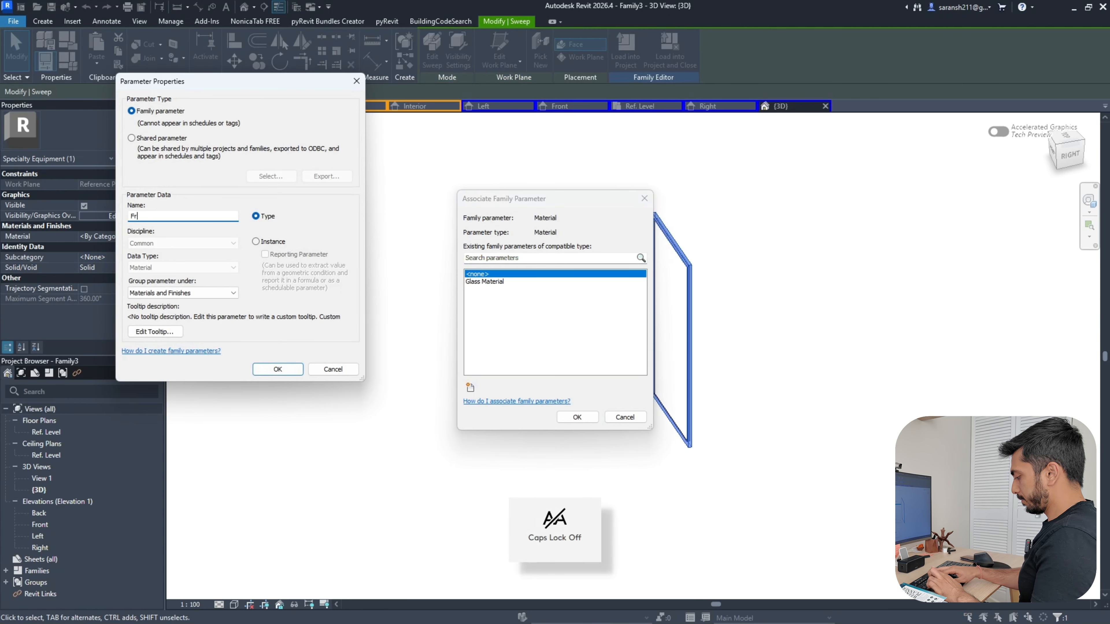
type("ame")
key("Caps_Lock")
type("M")
key("Caps_Lock")
type("ater")
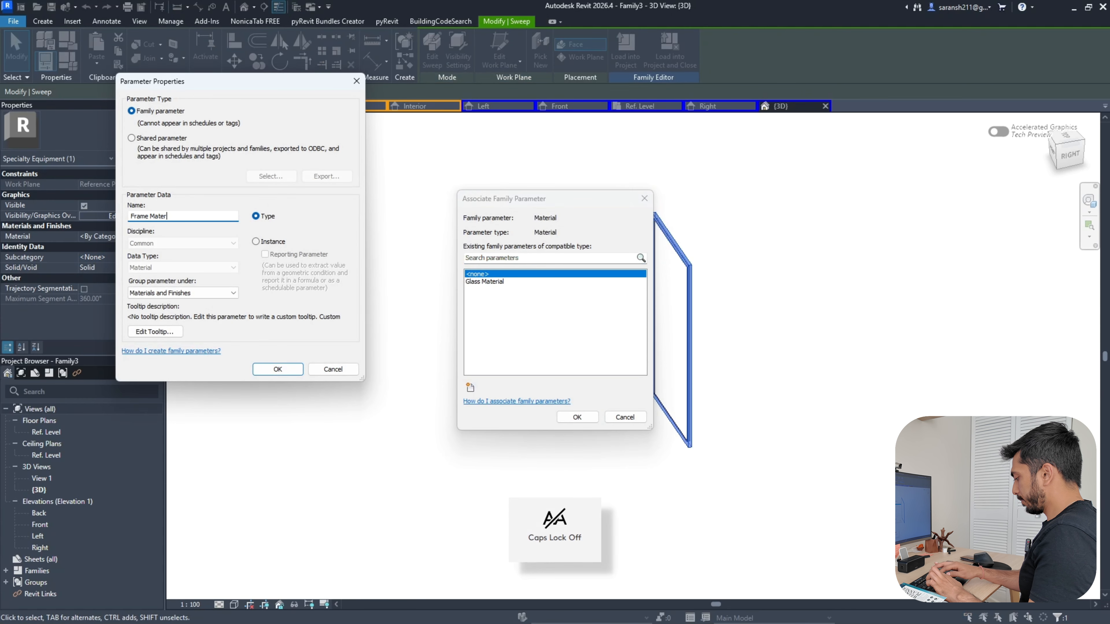
type("ial")
left_click(265, 370)
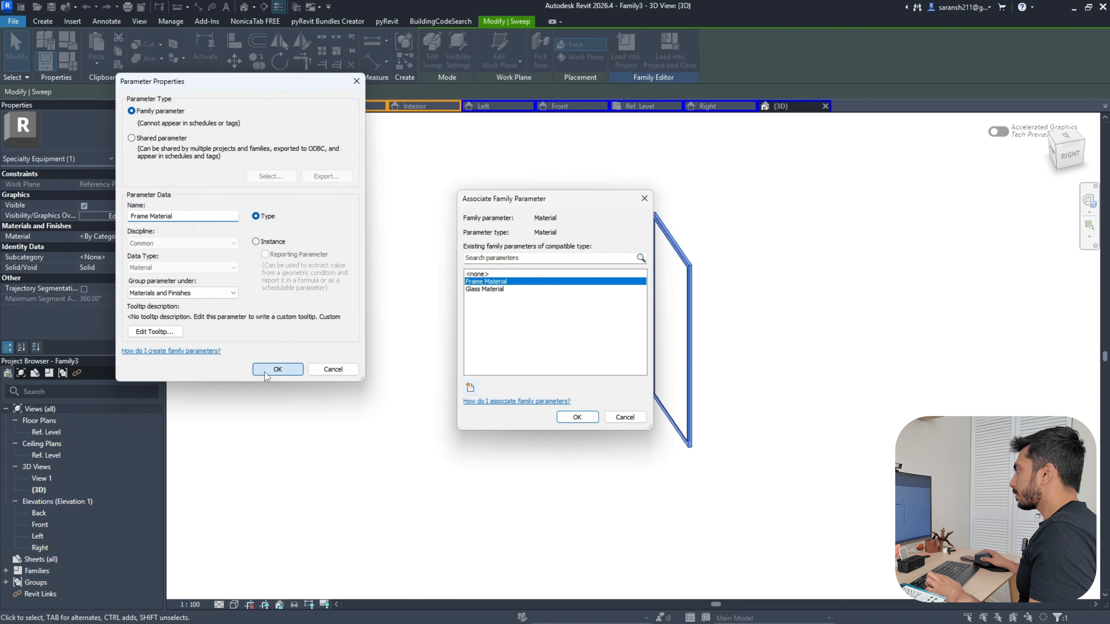
left_click(577, 417)
left_click(517, 446)
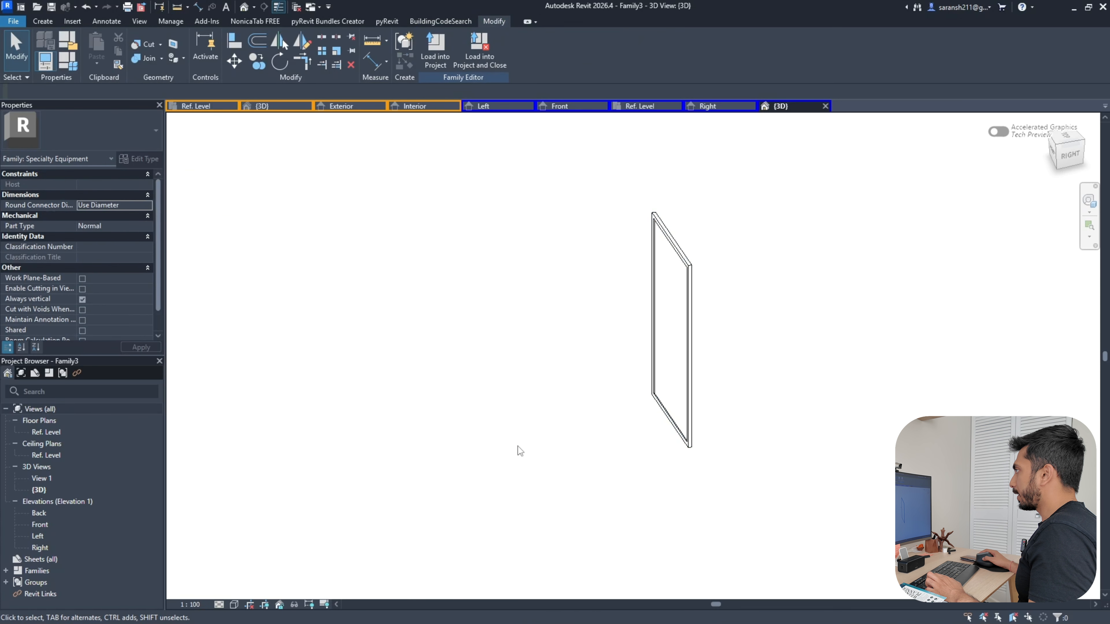
In Family Types, assign Default to Frame Material and Glass to Glass Material from the material browser
left_click(45, 61)
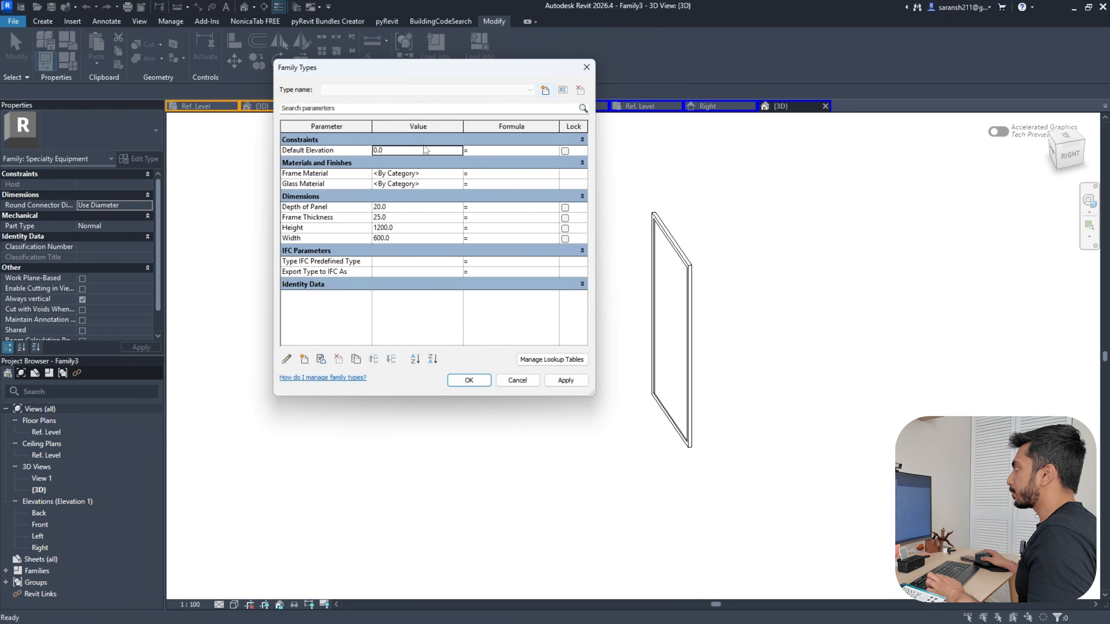
left_click(460, 175)
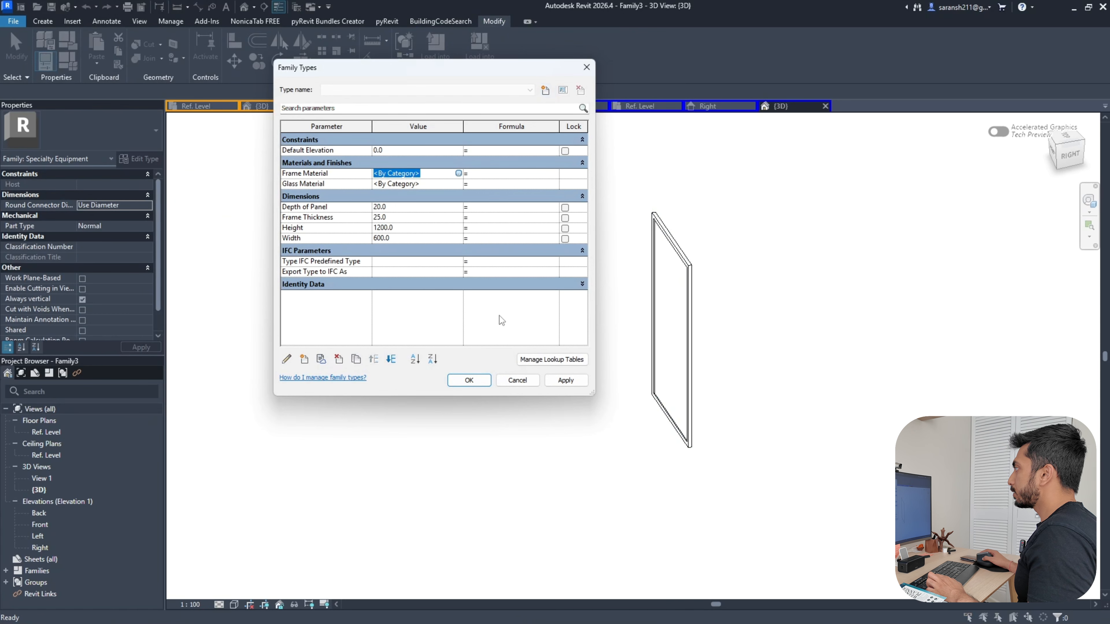
left_click(457, 173)
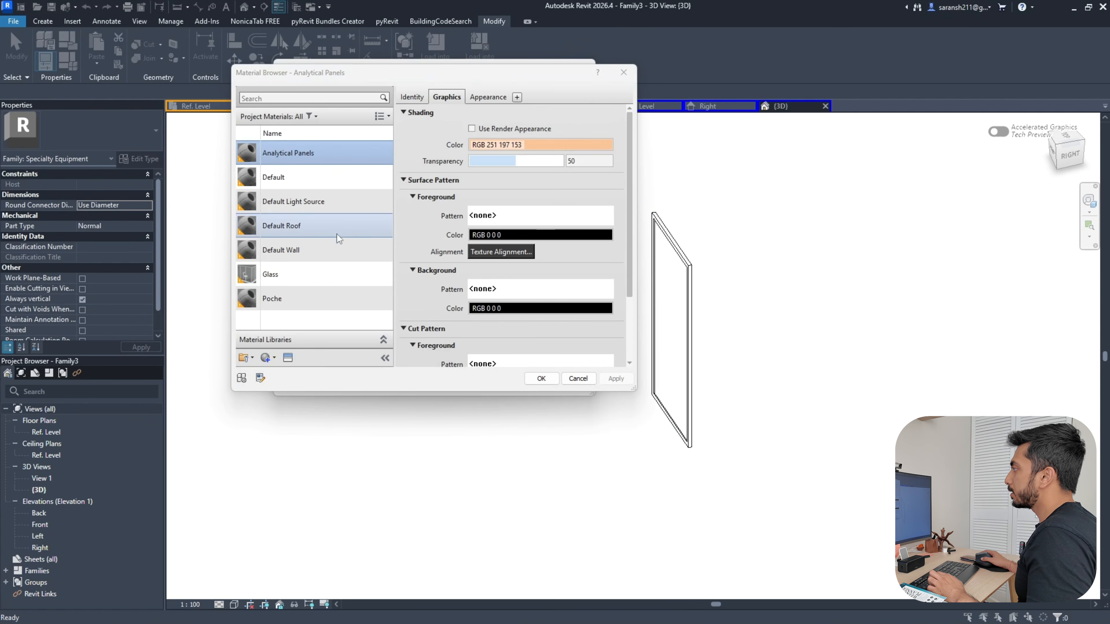
left_click(297, 297)
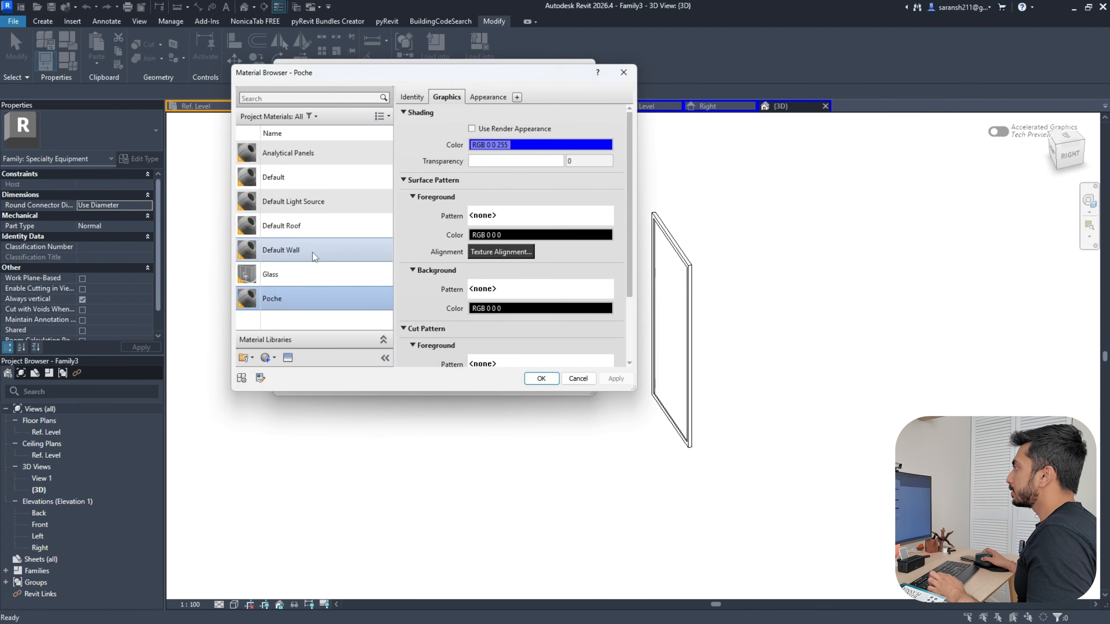
left_click(301, 184)
left_click(541, 378)
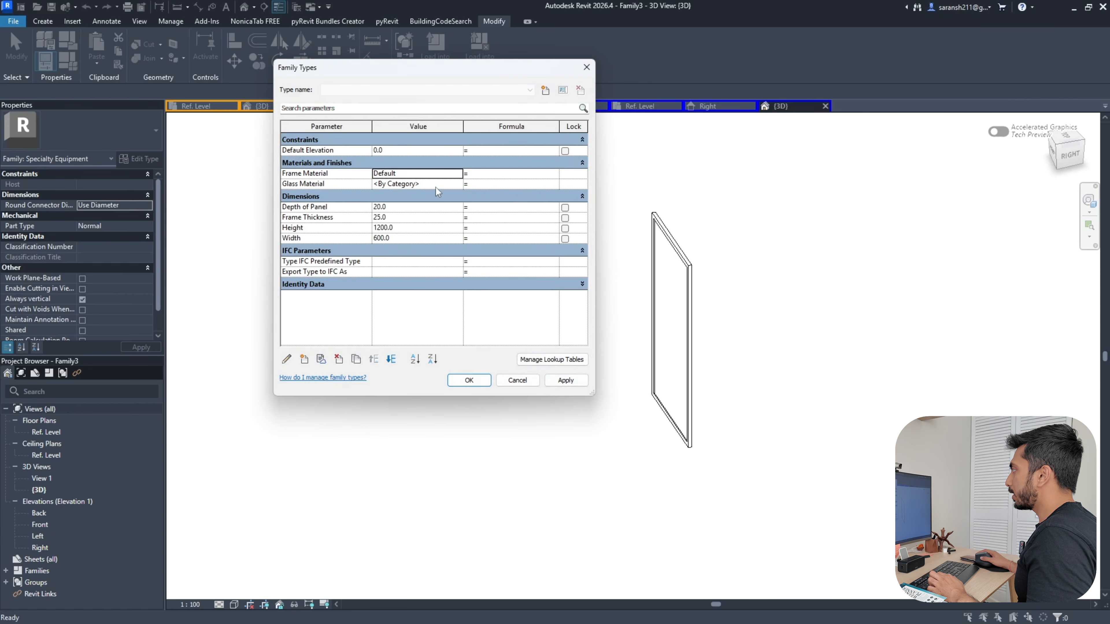
left_click(451, 183)
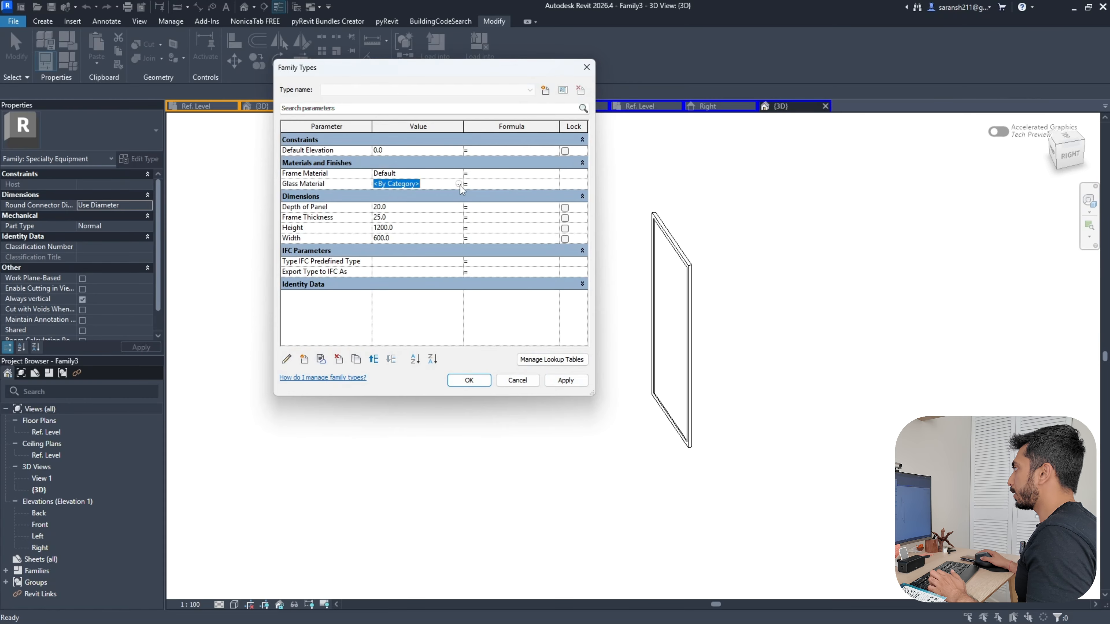
left_click(458, 185)
left_click(239, 276)
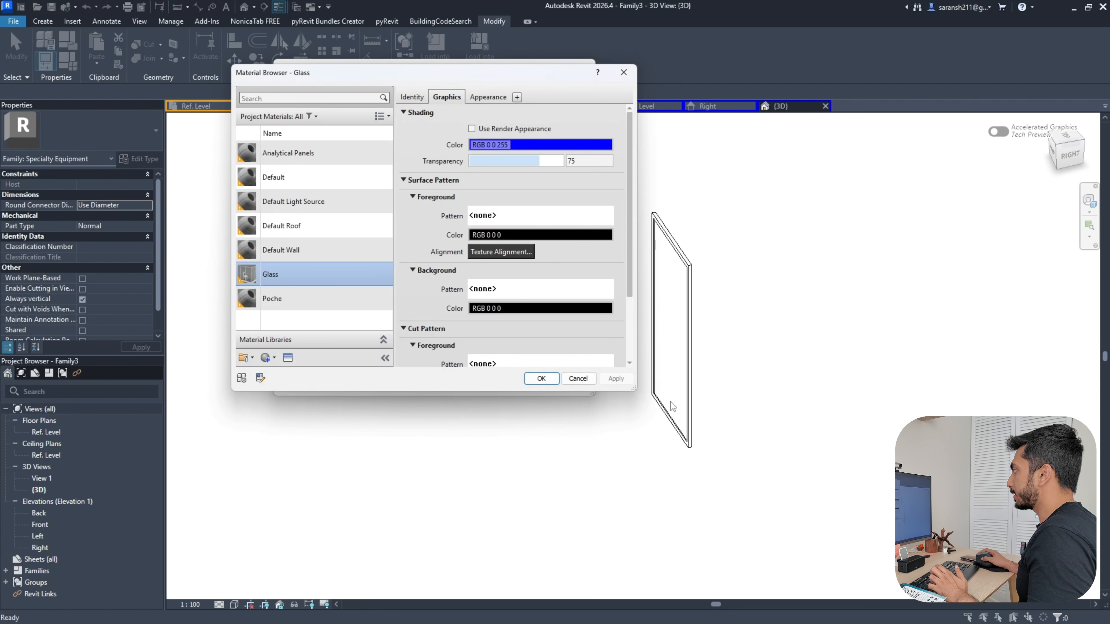
left_click(548, 383)
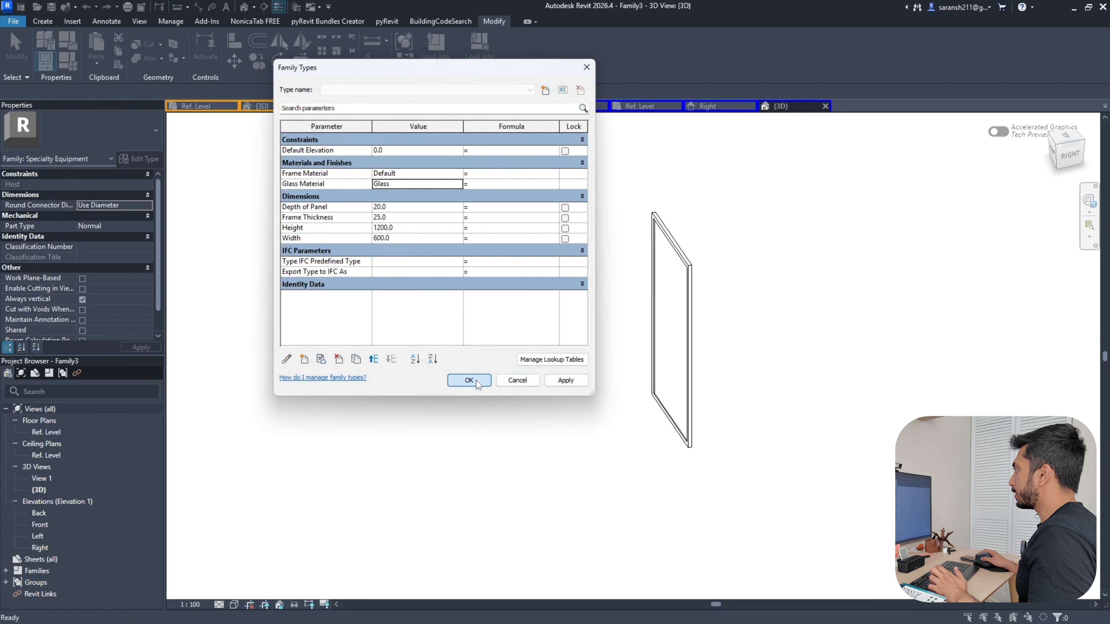
left_click(476, 382)
Review the panel in the Front, Ref. Level, Right, 3D and Left views
left_click(559, 106)
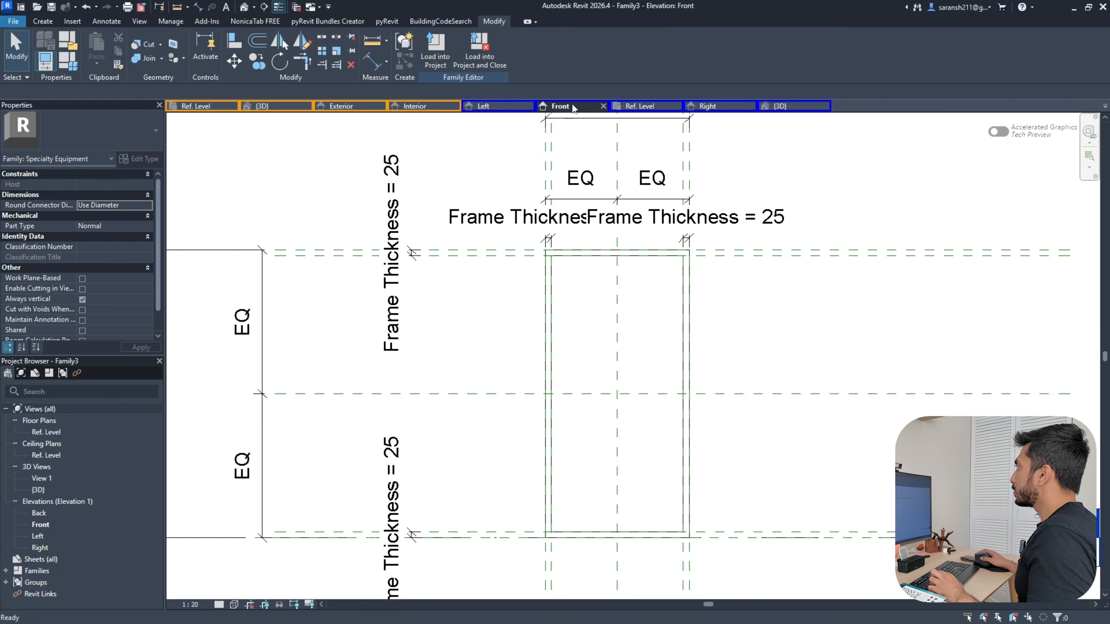
left_click(649, 105)
left_click(709, 106)
left_click(782, 106)
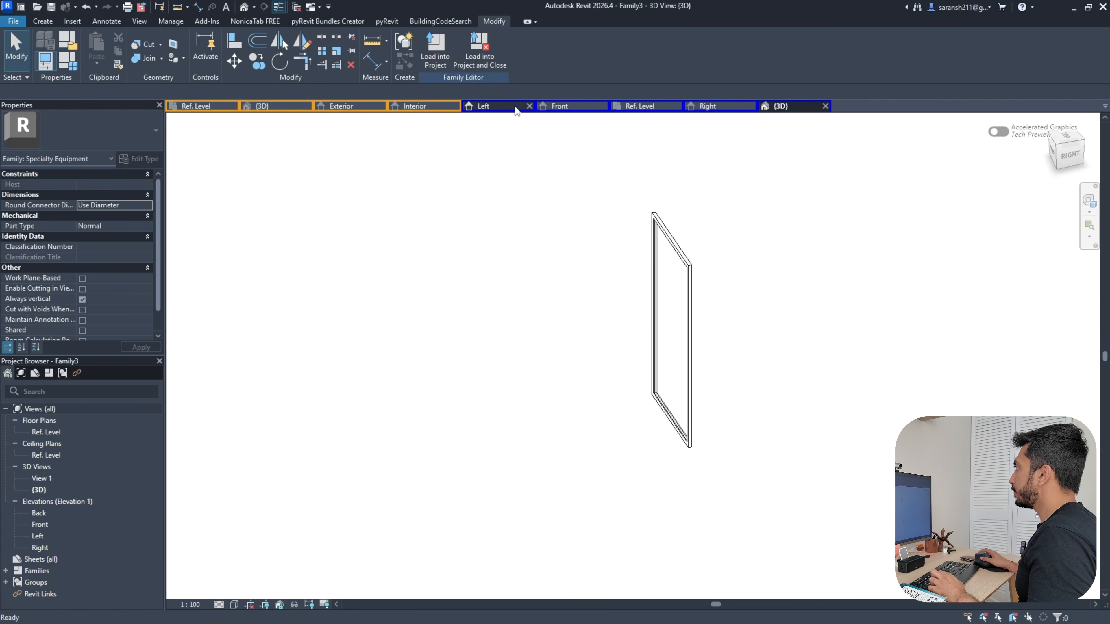
left_click(485, 105)
left_click(571, 105)
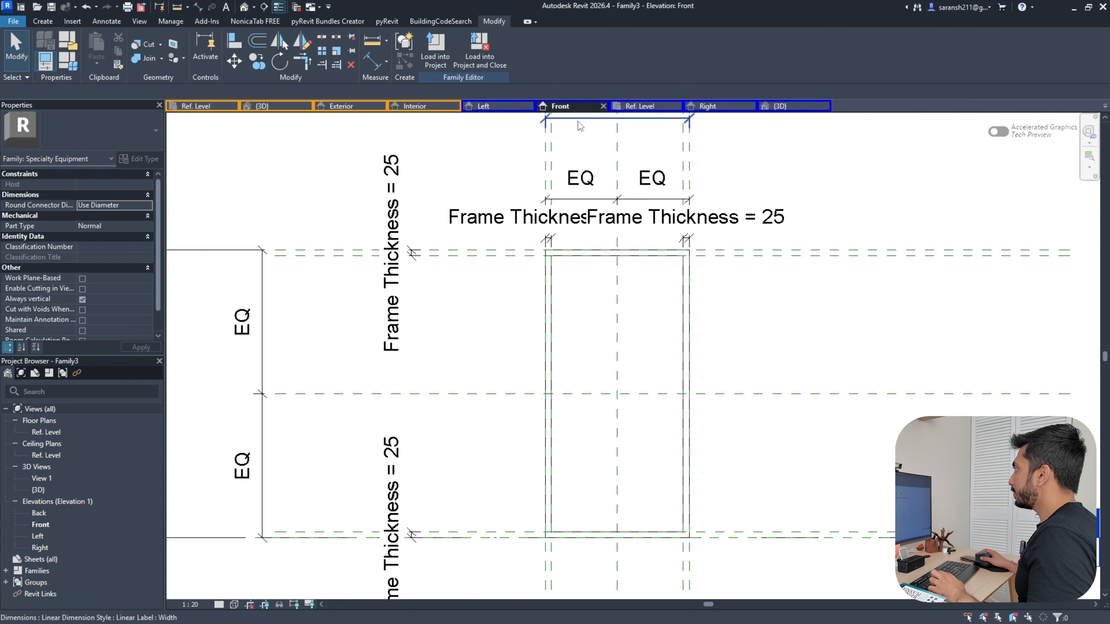
left_click(641, 107)
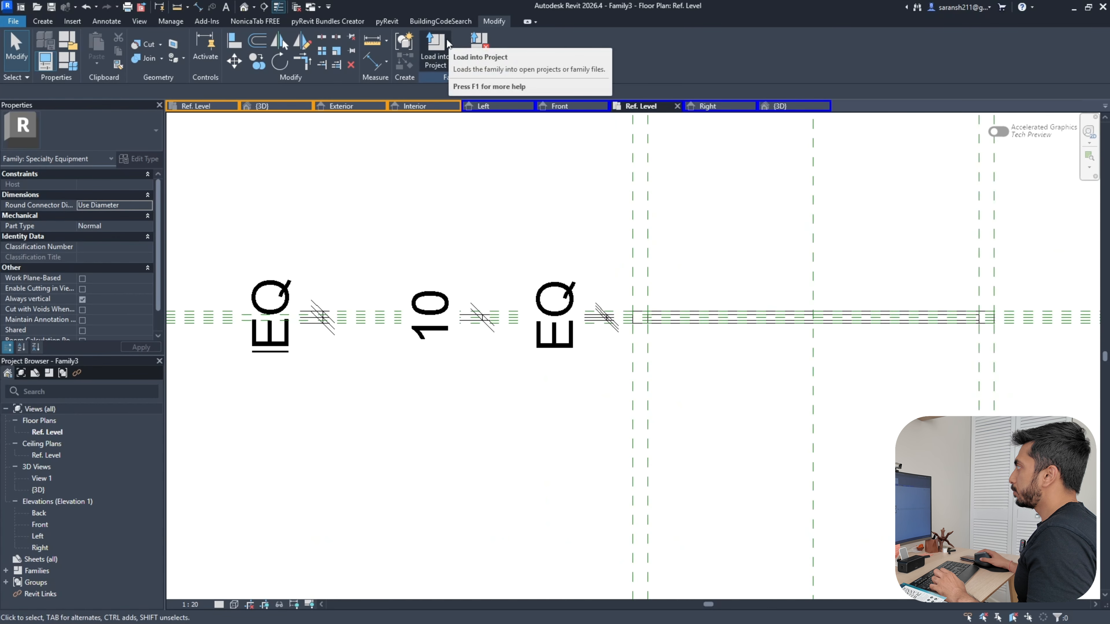
Start saving the panel with File > Save As > Family
left_click(13, 21)
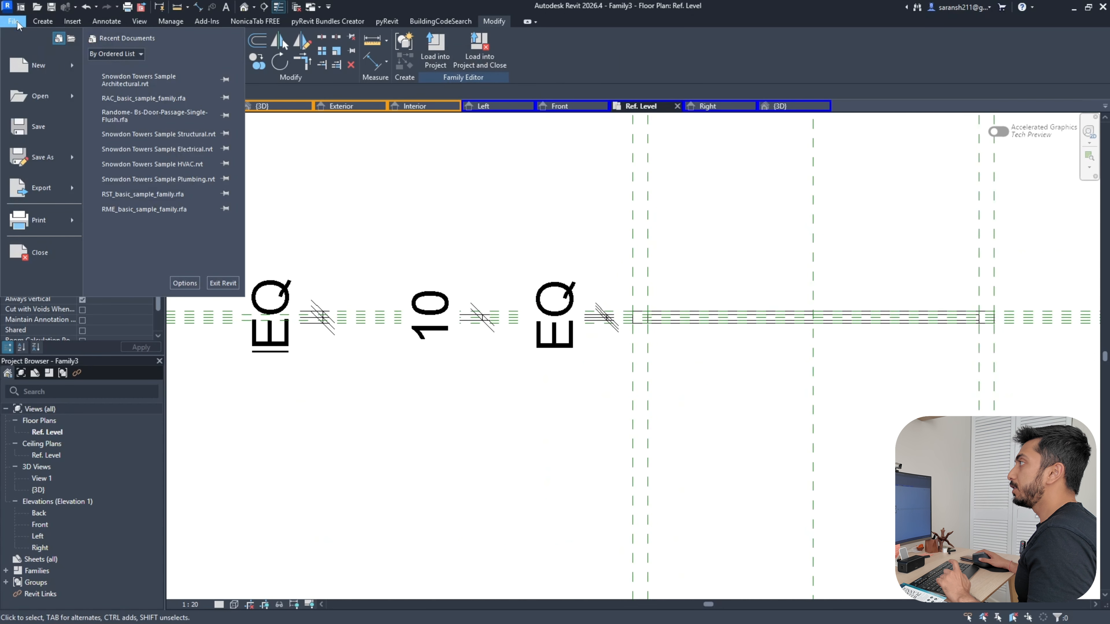
mouse_move(51, 159)
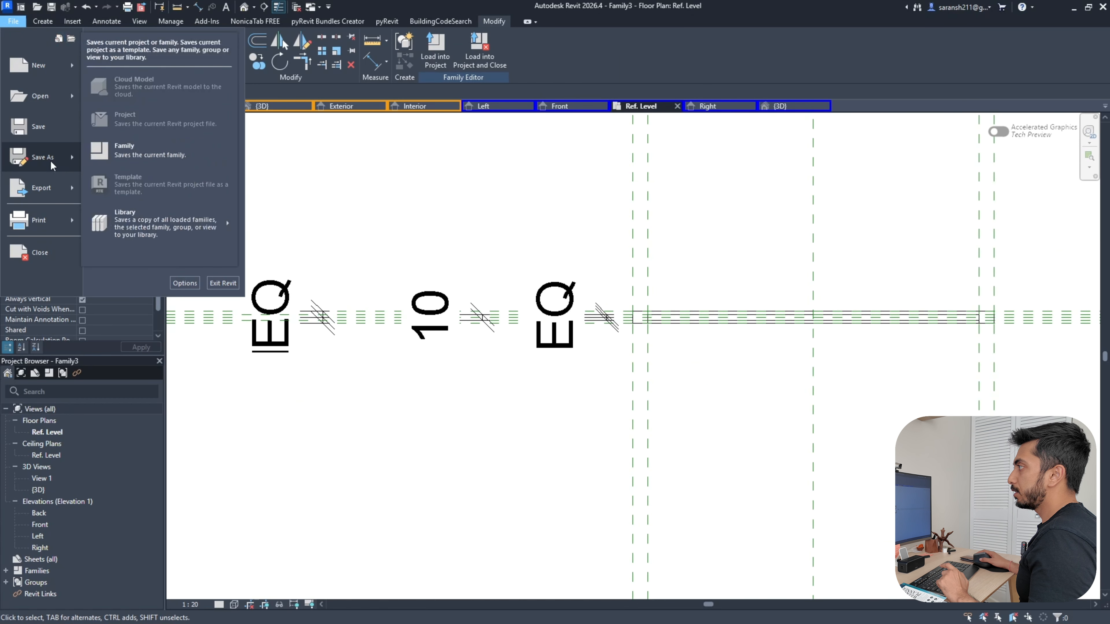
left_click(129, 154)
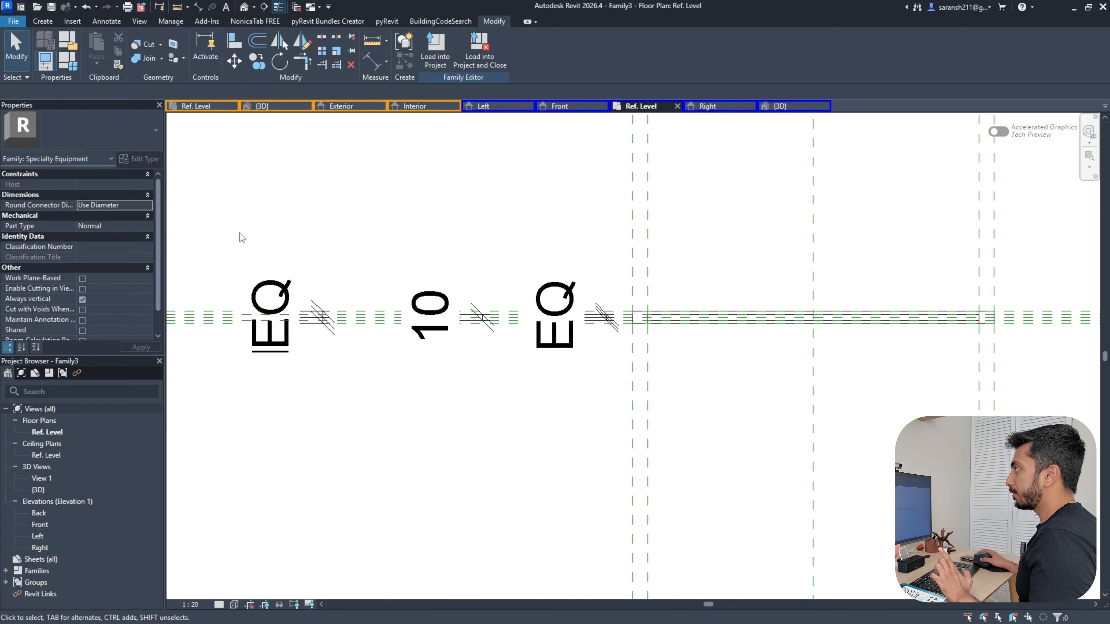
Clear the Family3 file name and begin typing 'Window Panel'
scroll(474, 321, "down", 6)
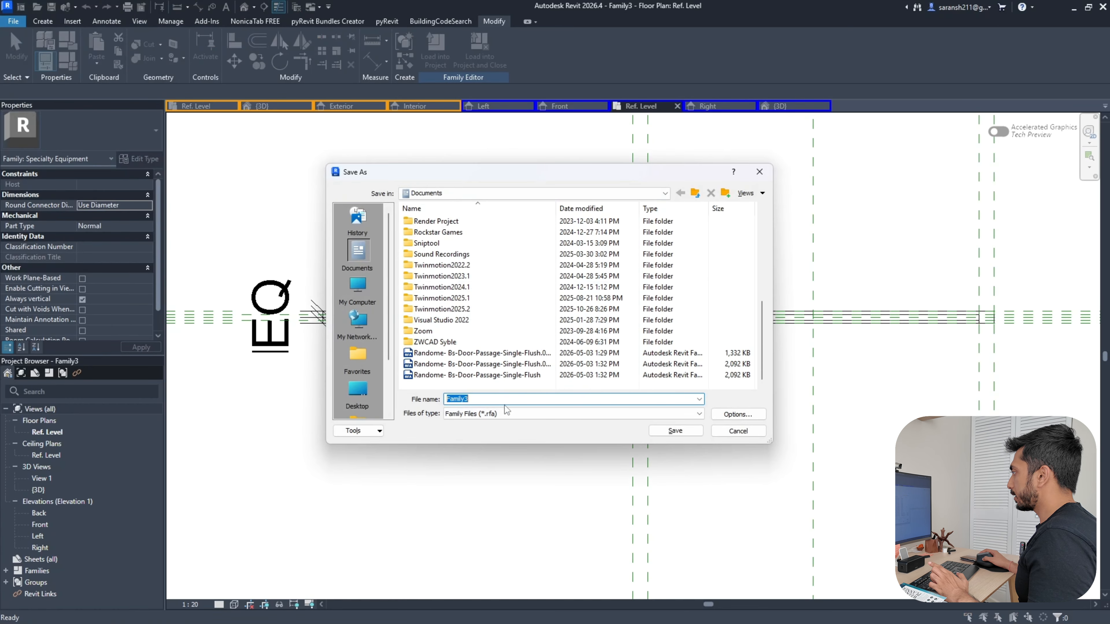
key("BackSpace")
key("Caps_Lock")
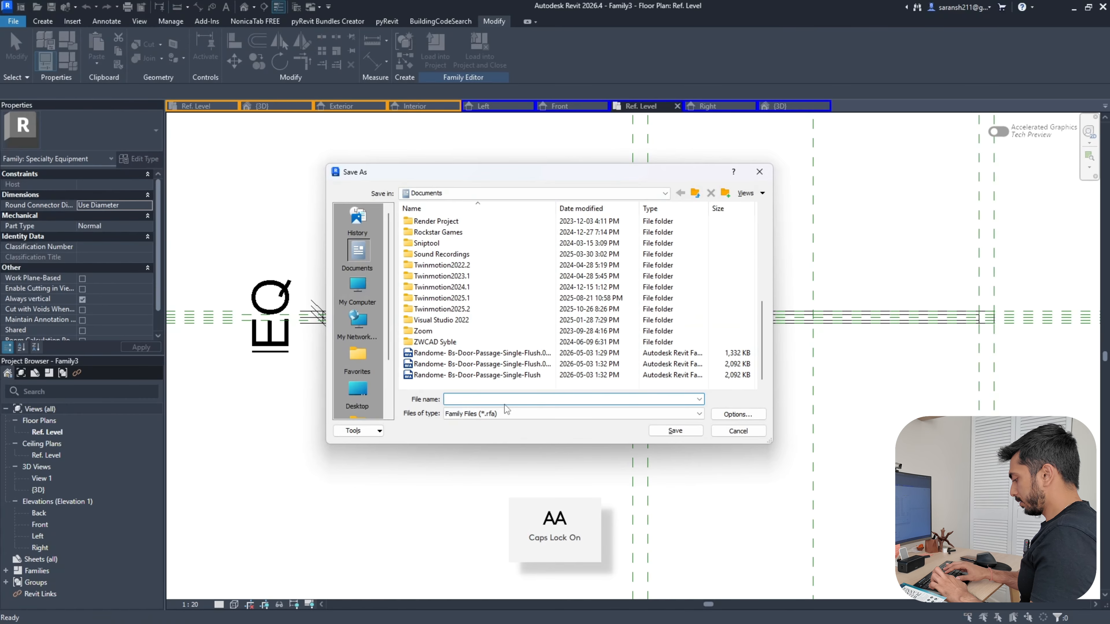
type("Window Panel Family-")
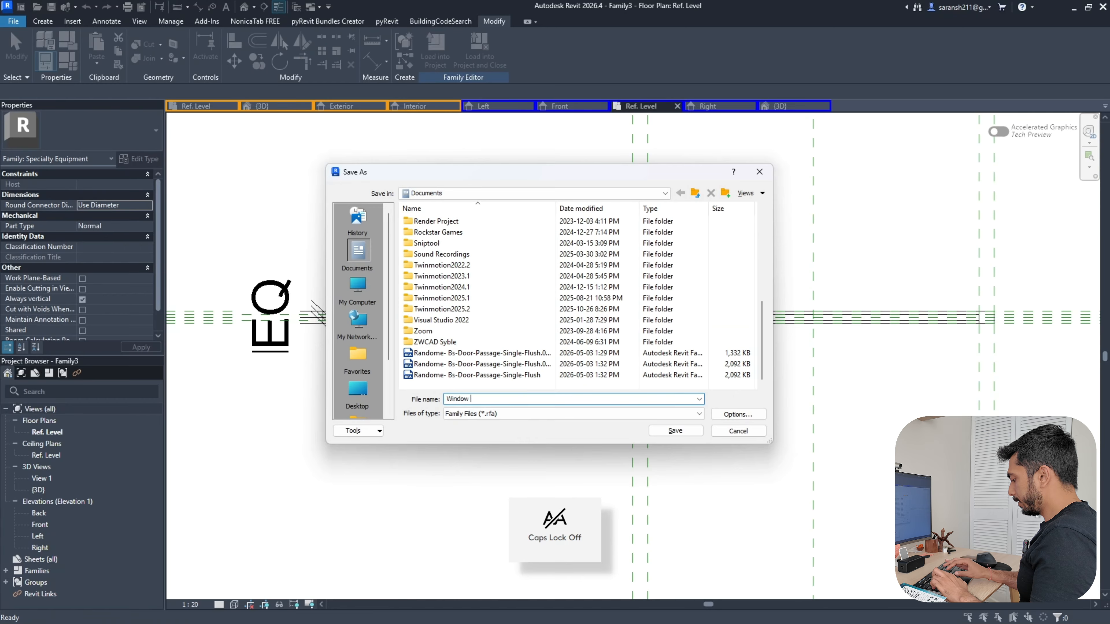
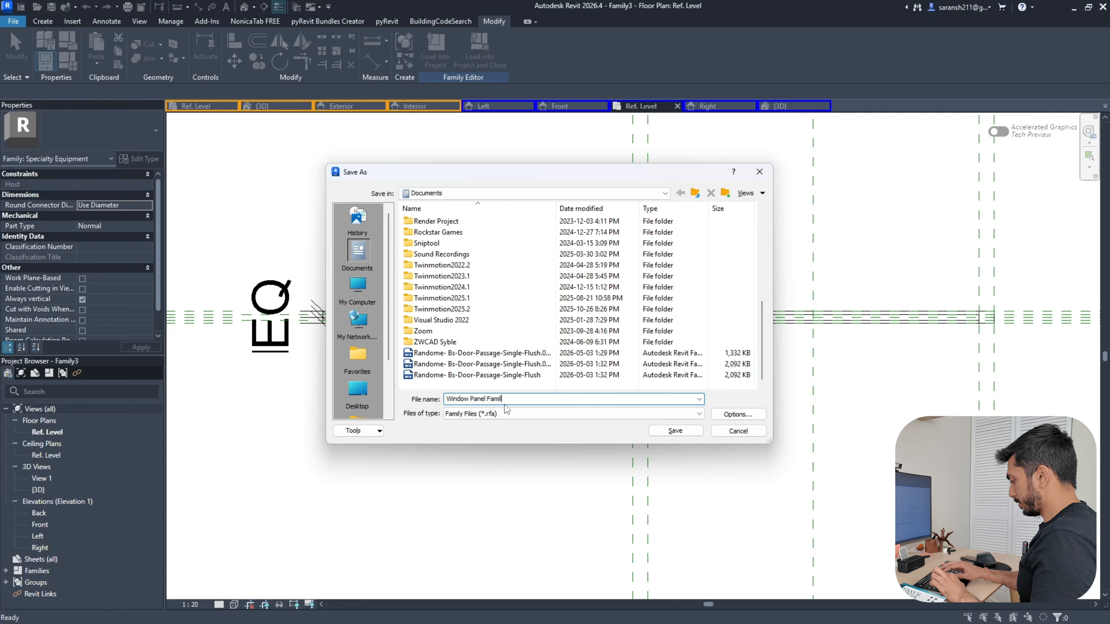
Finish the file name as 'Window Panel Family-Nested' and save the panel family
key("Caps_Lock")
type("Nested")
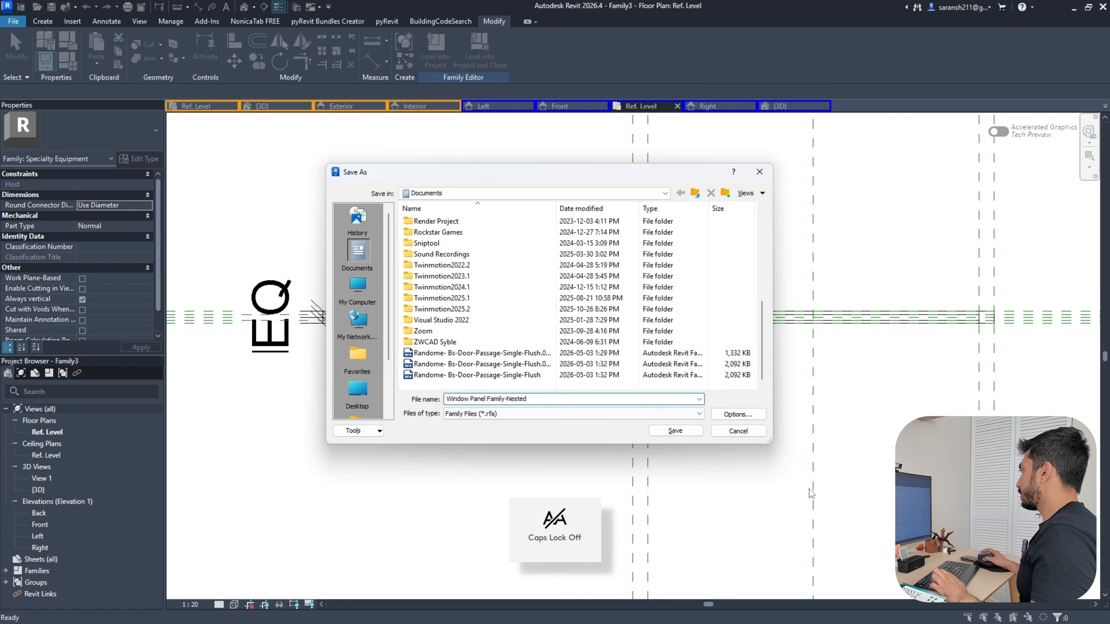
left_click(675, 431)
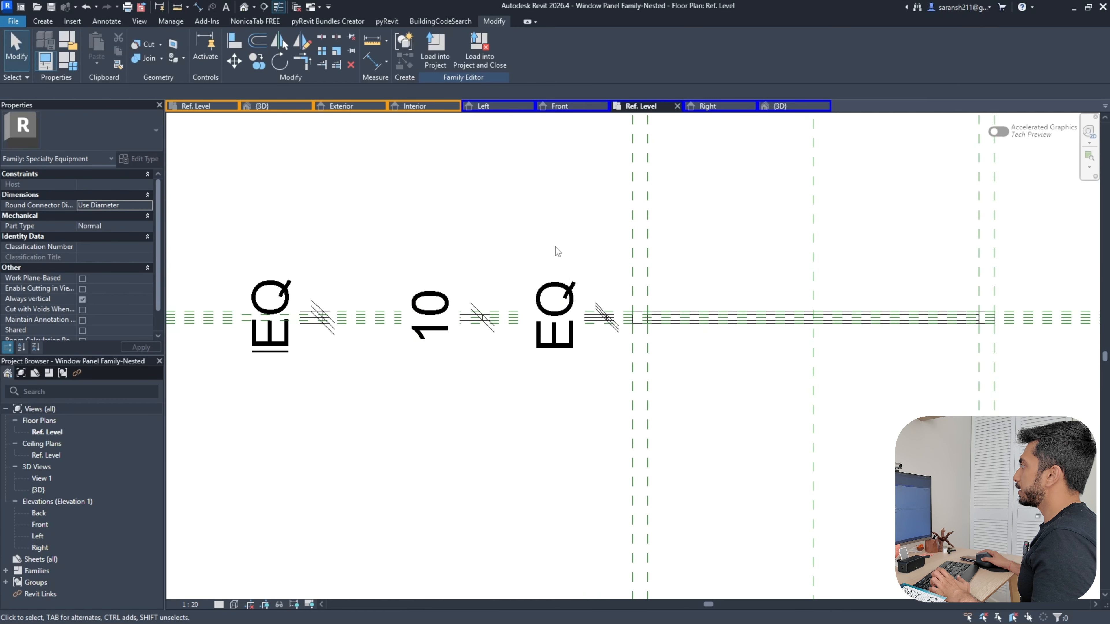
Load the panel into Family1, place it on the wall's centre line and select it
left_click(439, 45)
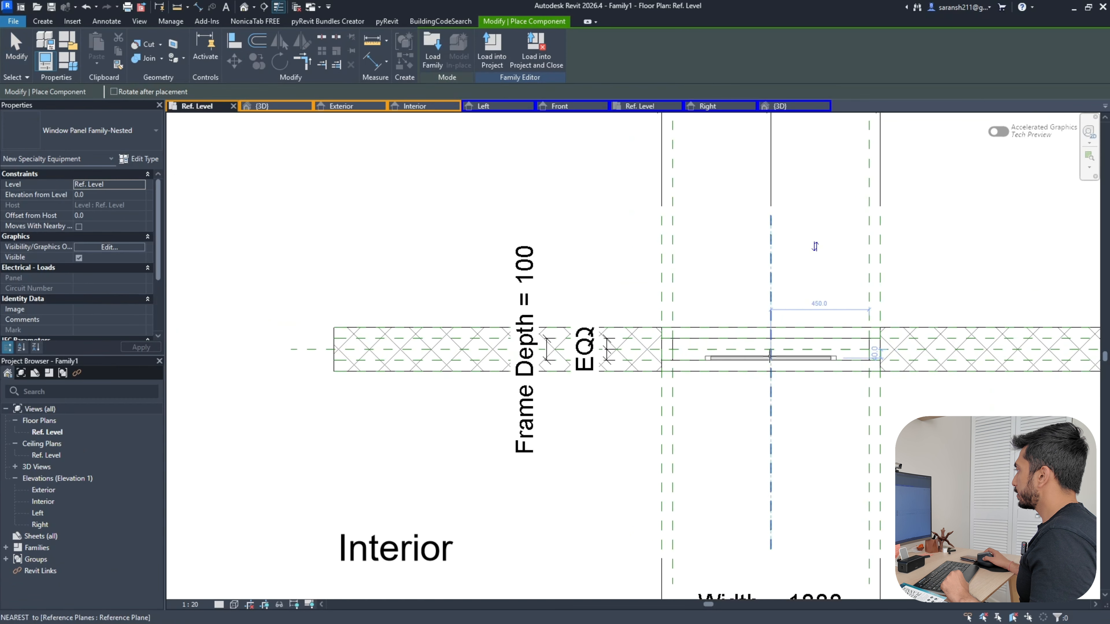
scroll(773, 349, "up", 3)
left_click(776, 349)
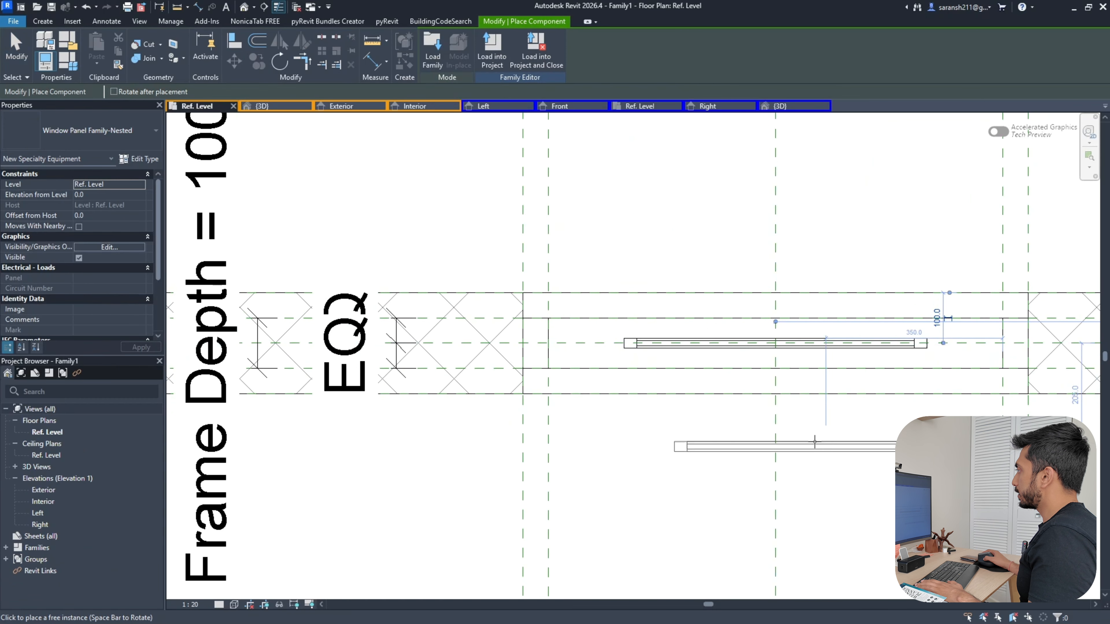
left_click(638, 351)
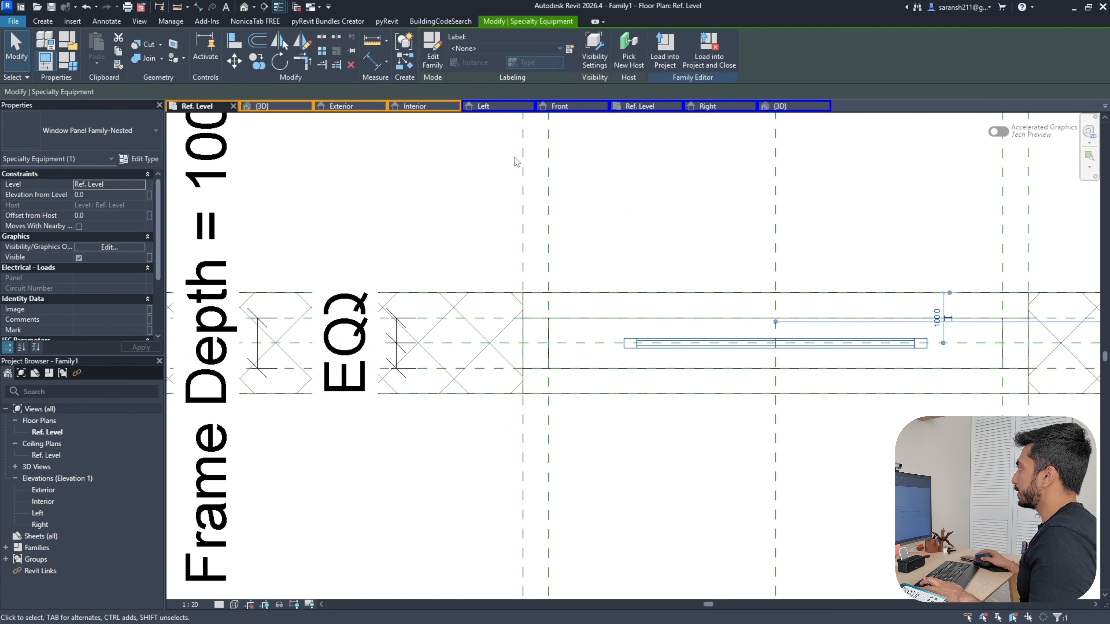
left_click(340, 107)
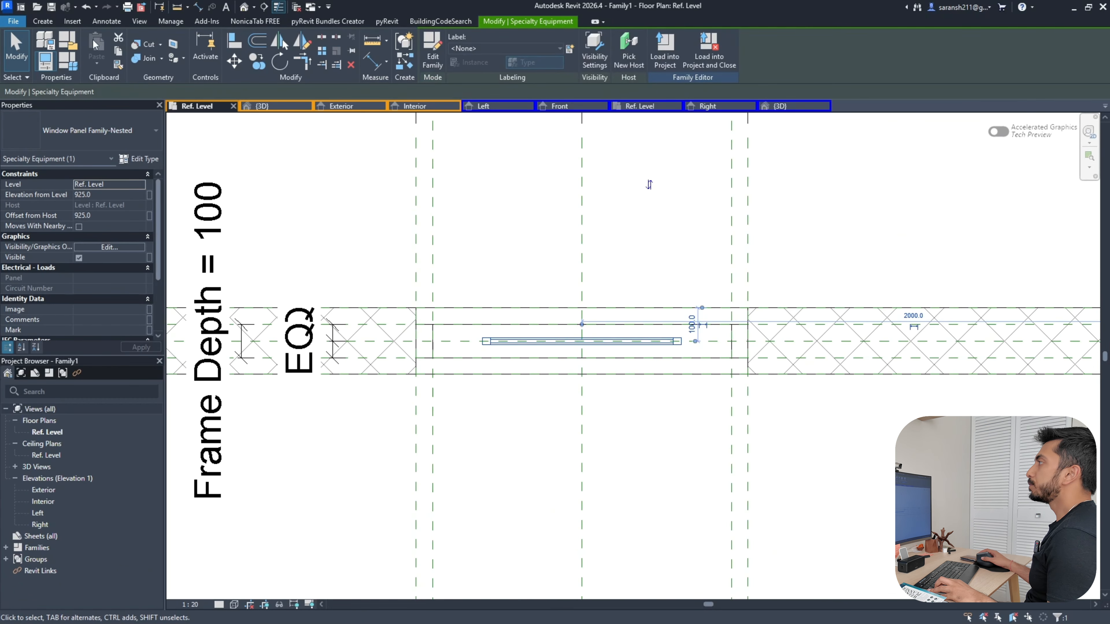
left_click(235, 41)
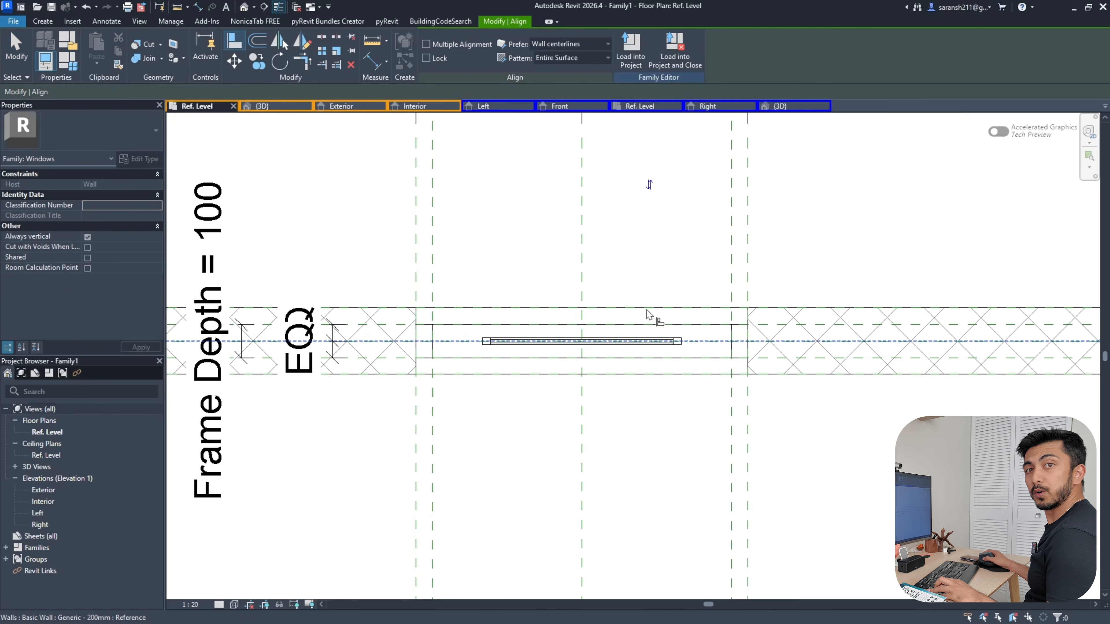
Align the panel's centre to the opening's centre reference plane and lock it
scroll(620, 301, "up", 4)
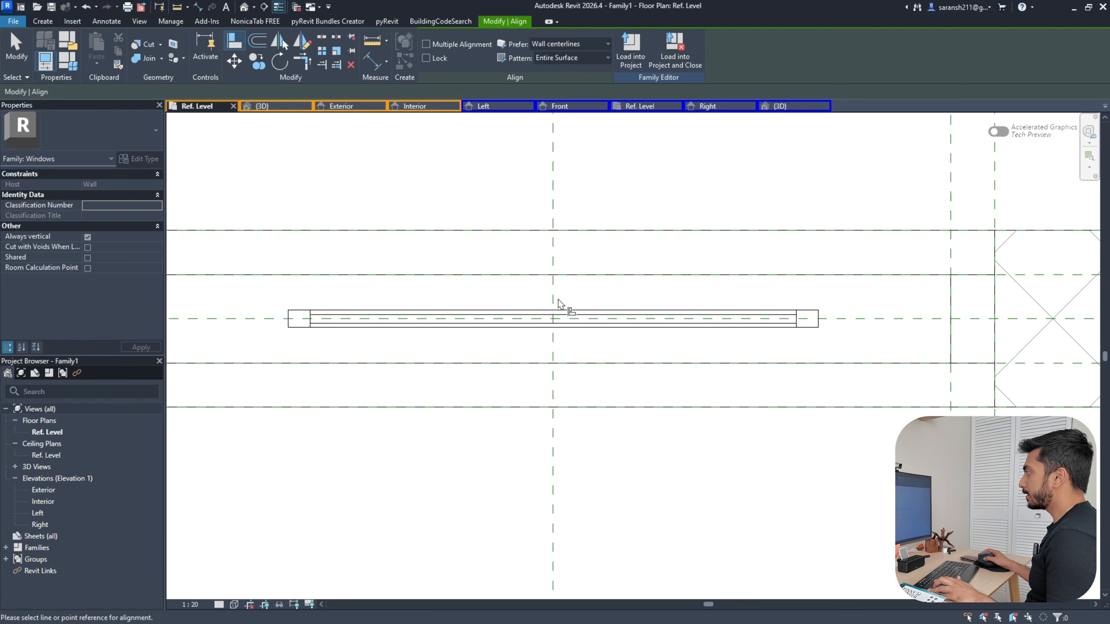
scroll(581, 404, "down", 4)
scroll(582, 343, "up", 2)
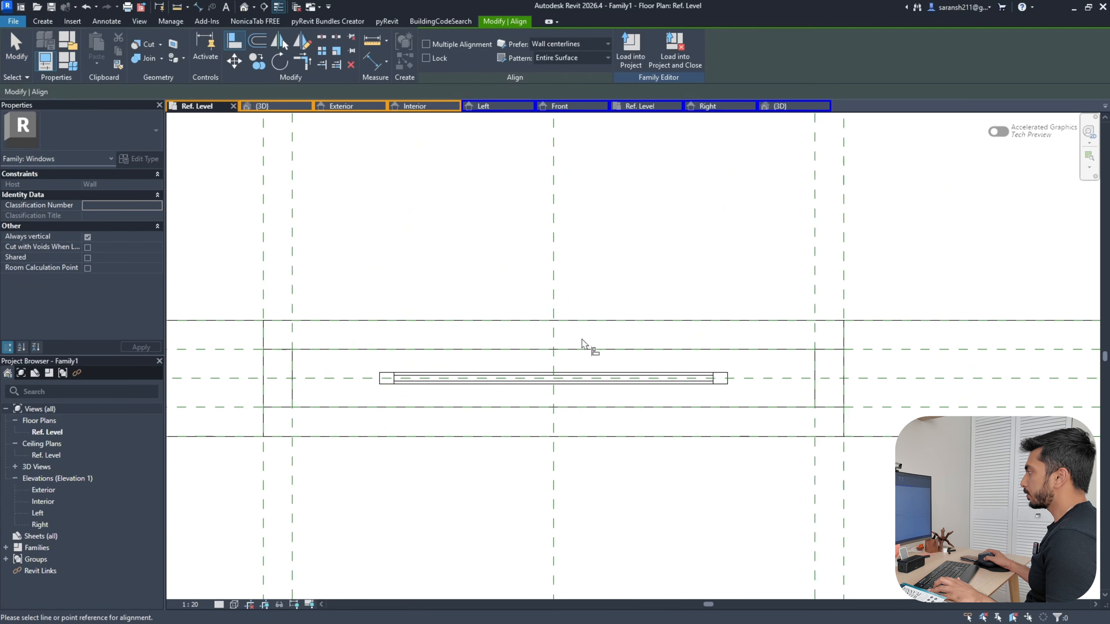
scroll(557, 375, "up", 3)
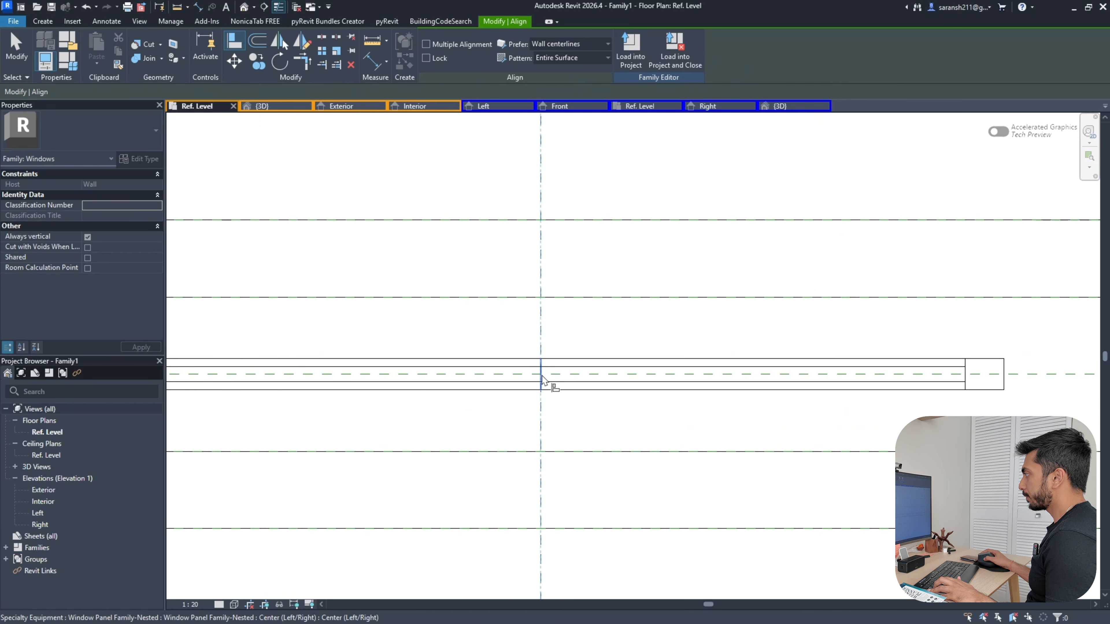
left_click(560, 377)
scroll(808, 401, "down", 4)
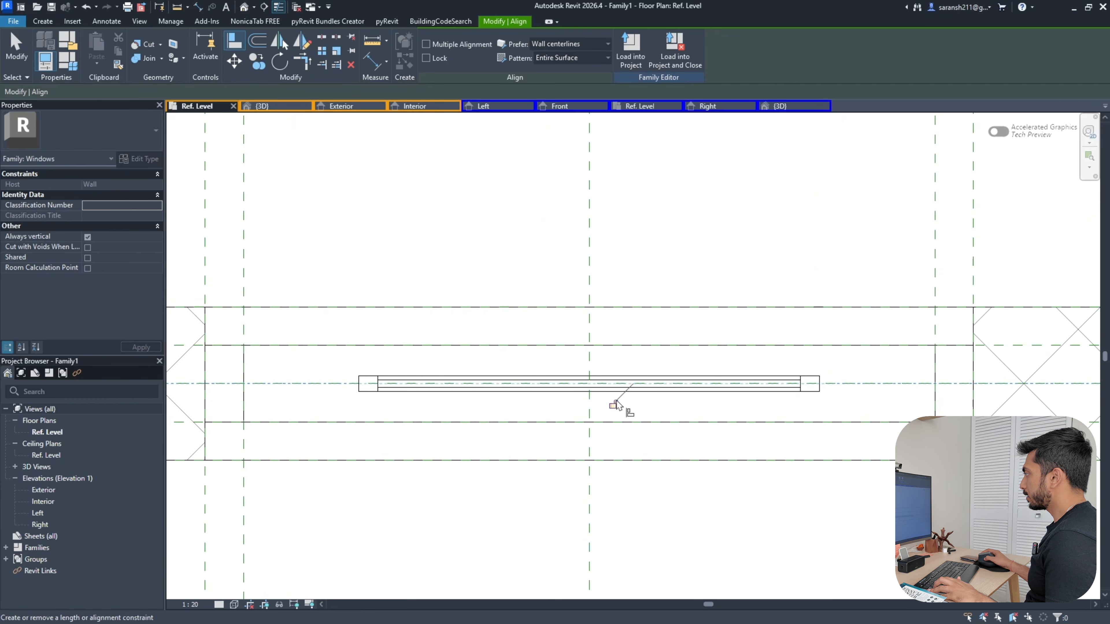
scroll(623, 408, "down", 3)
key("Escape")
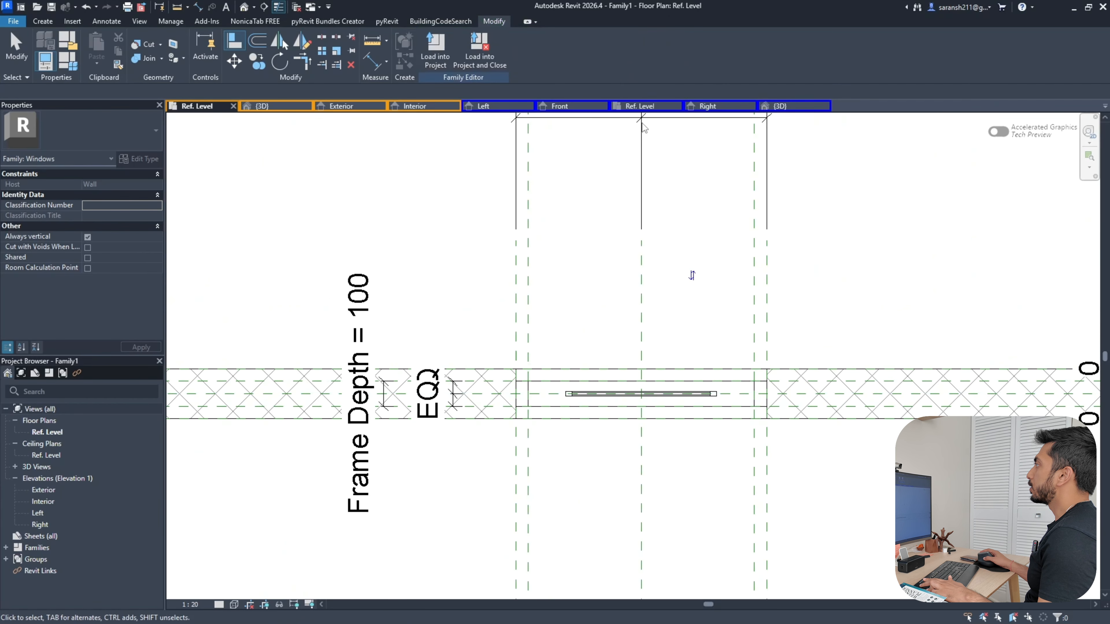
left_click(345, 105)
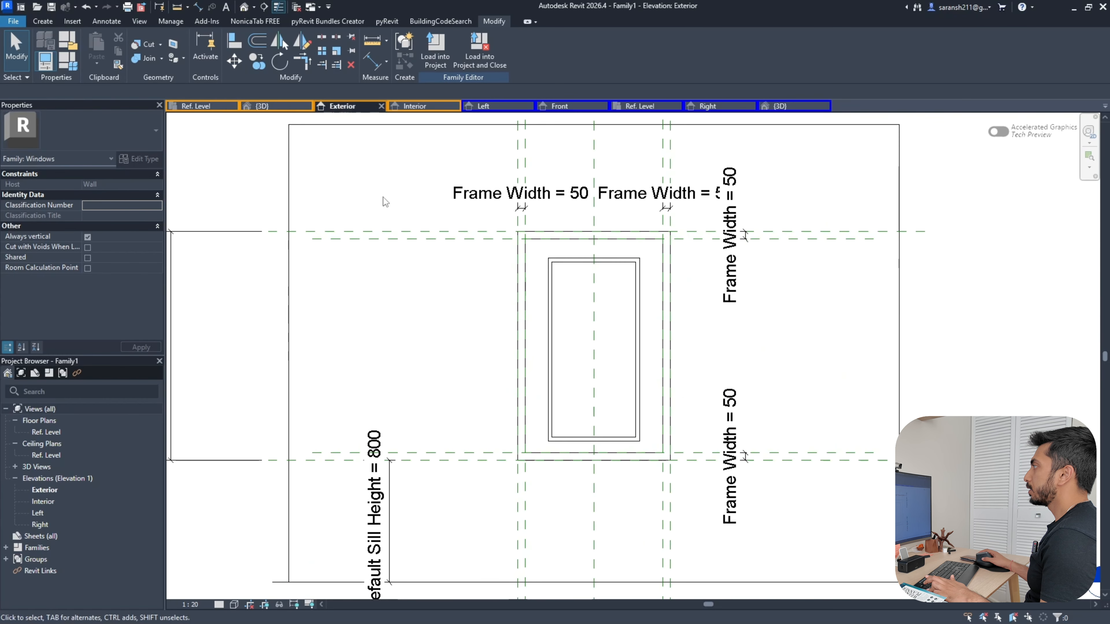
left_click(550, 310)
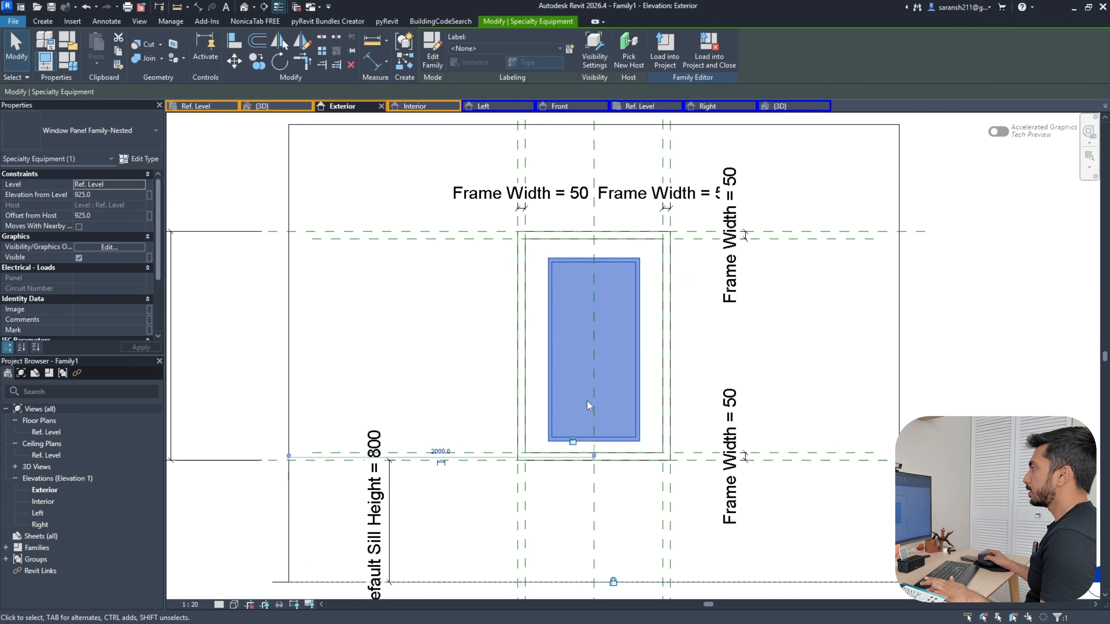
left_click(139, 159)
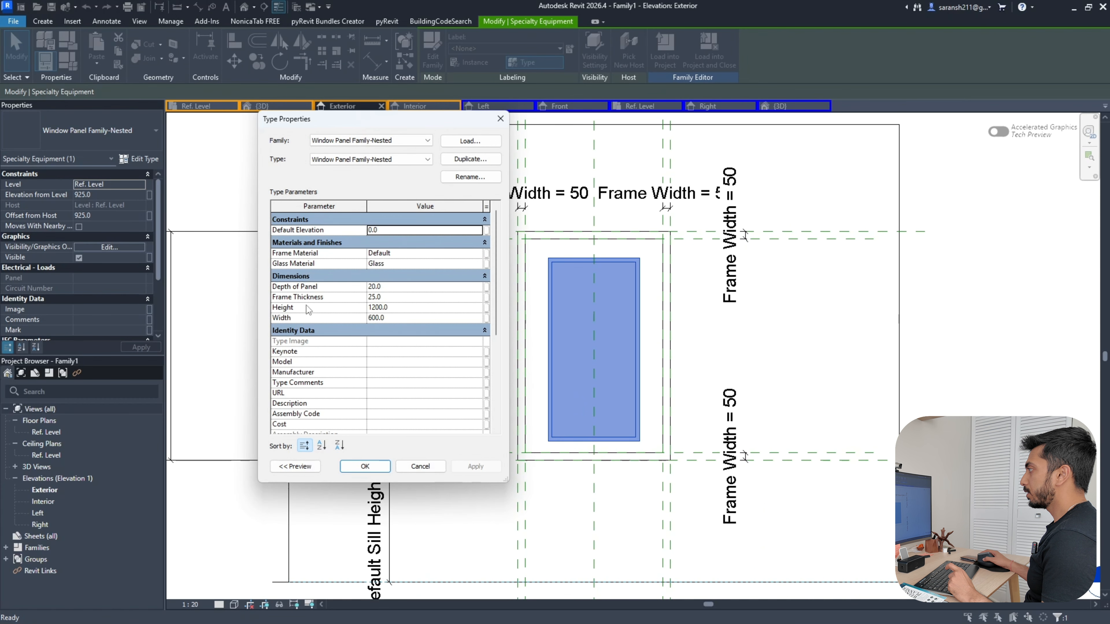
left_click(487, 319)
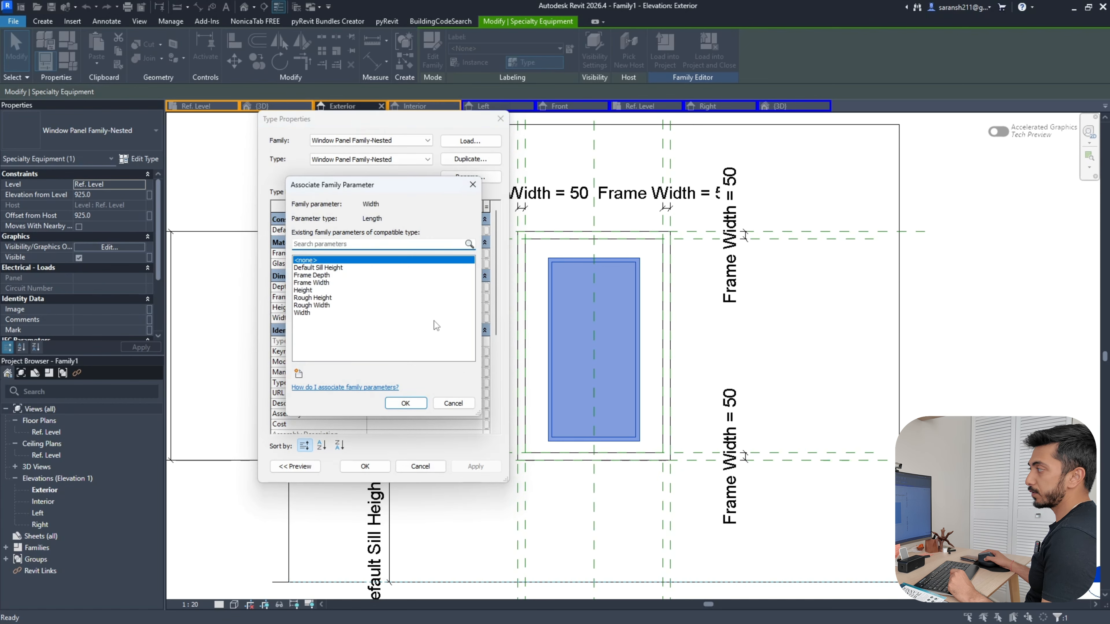
left_click(453, 403)
left_click(501, 118)
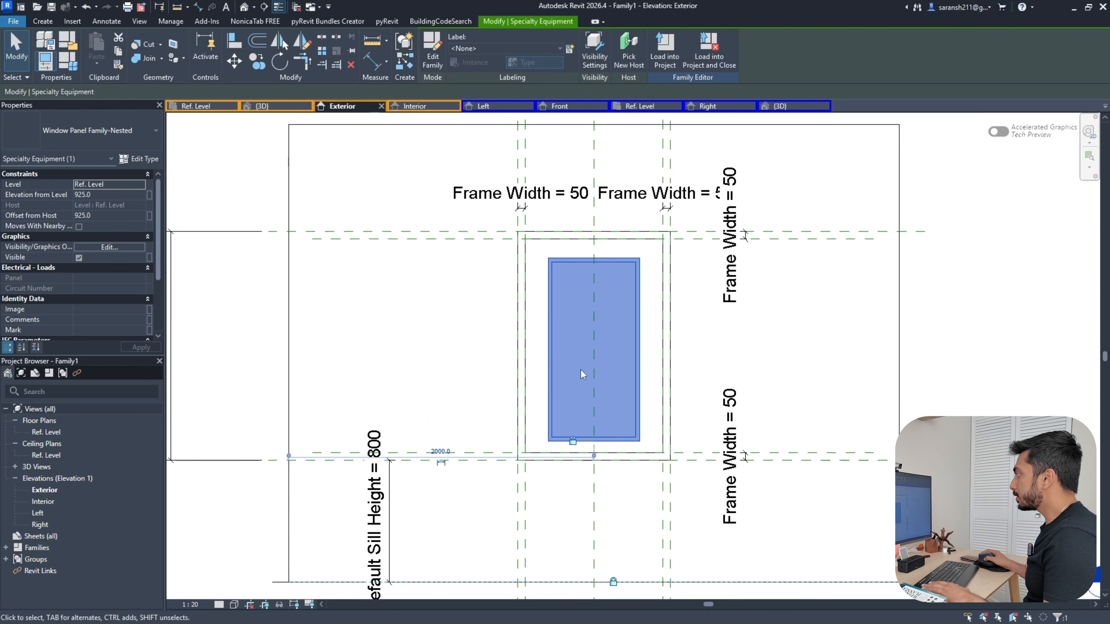
left_click(771, 339)
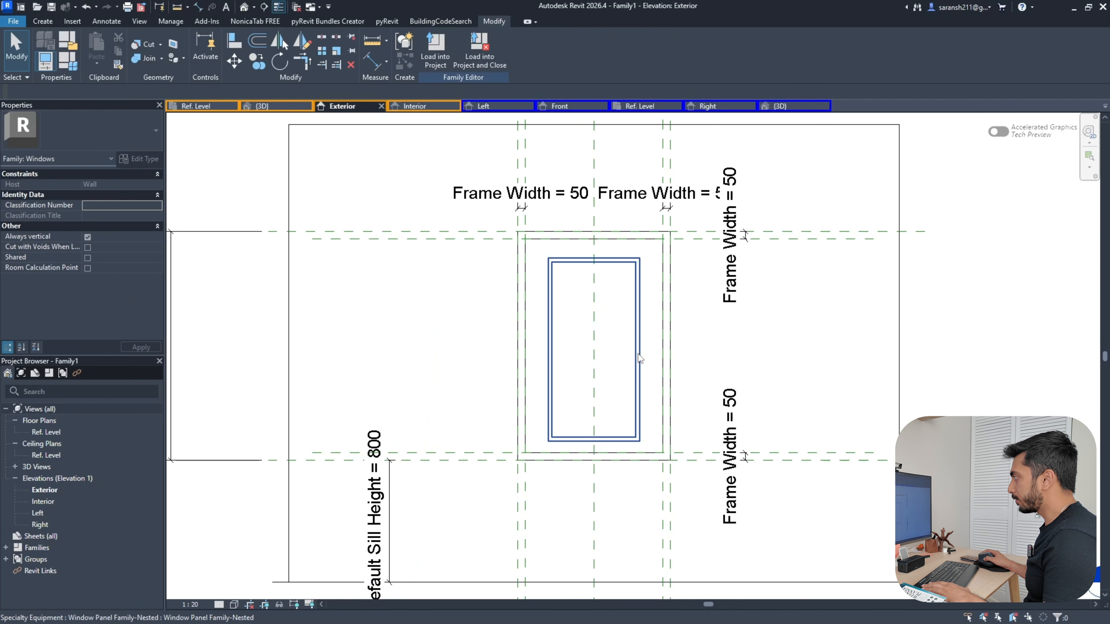
Link the nested panel's Width to the host window's Width parameter
left_click(611, 381)
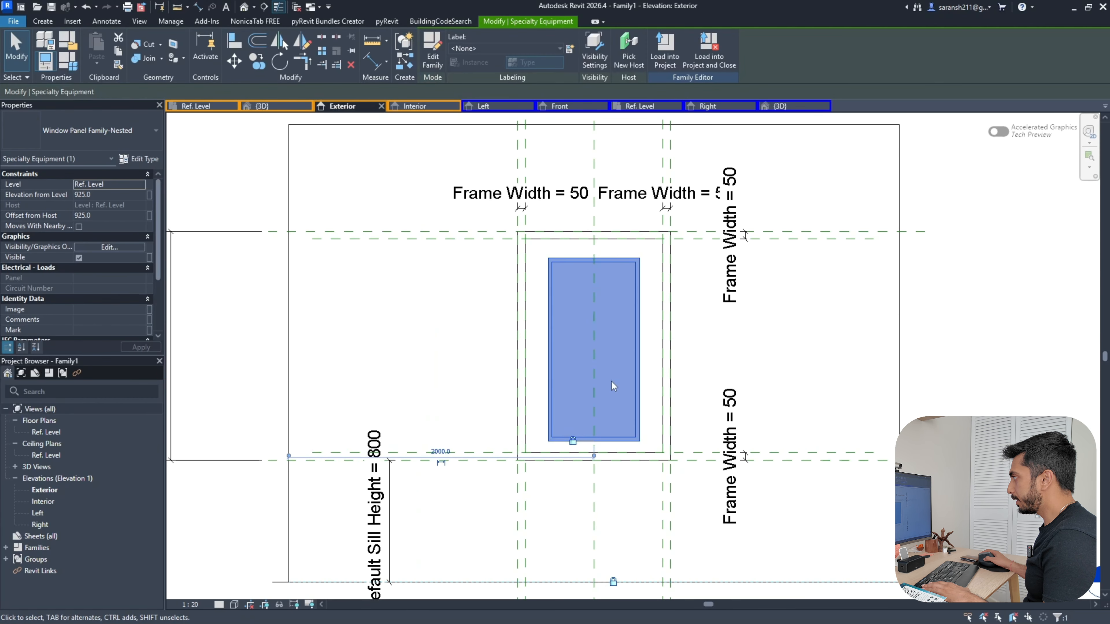
left_click(139, 160)
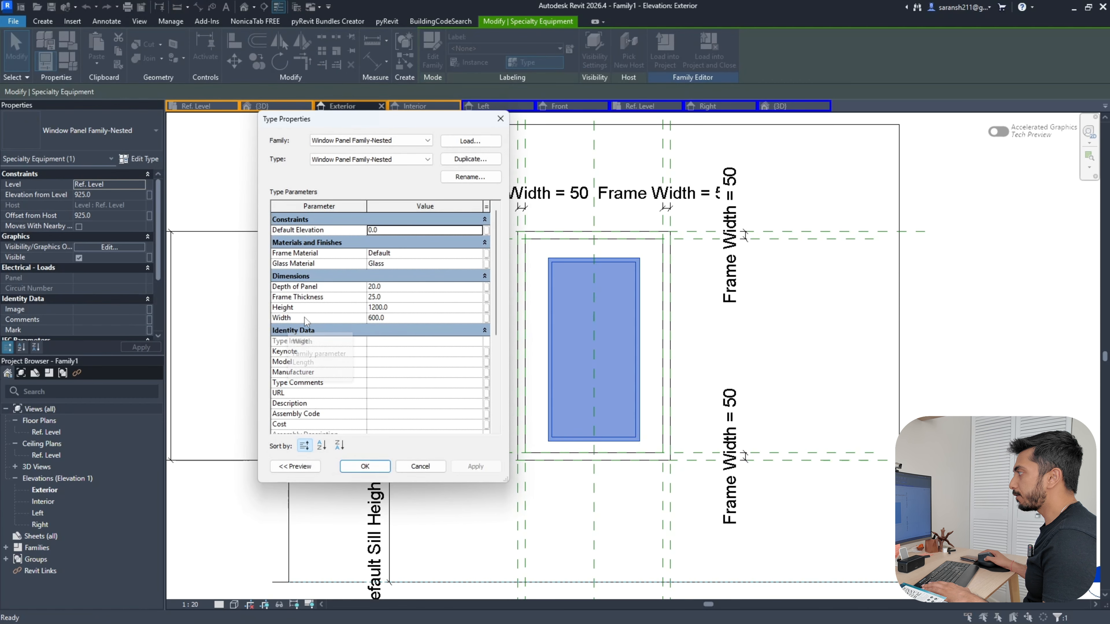
left_click(485, 319)
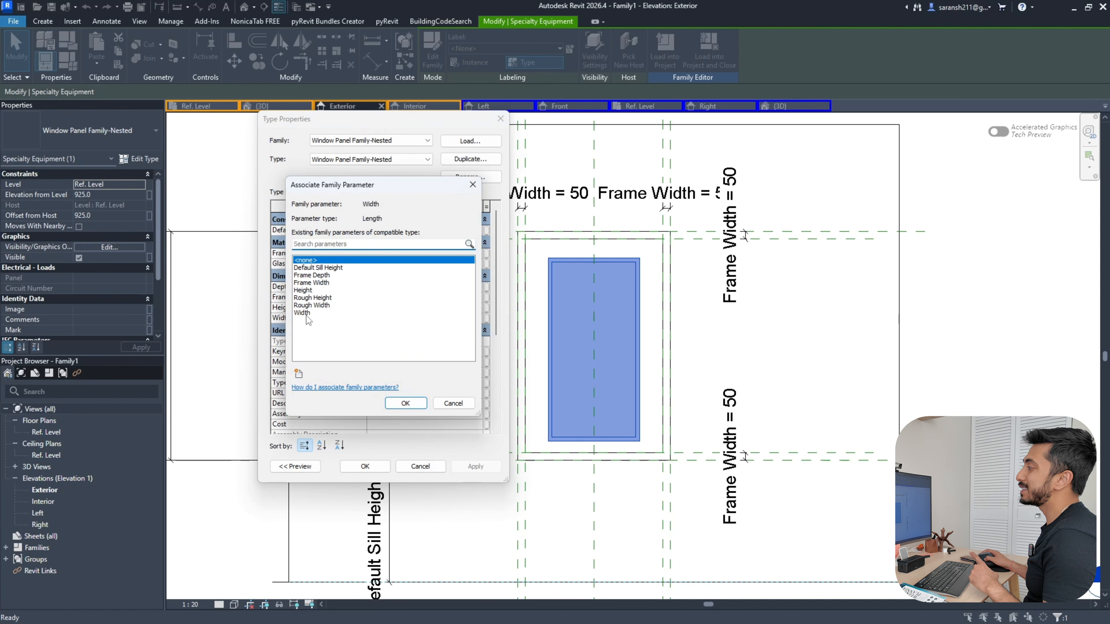
left_click(305, 314)
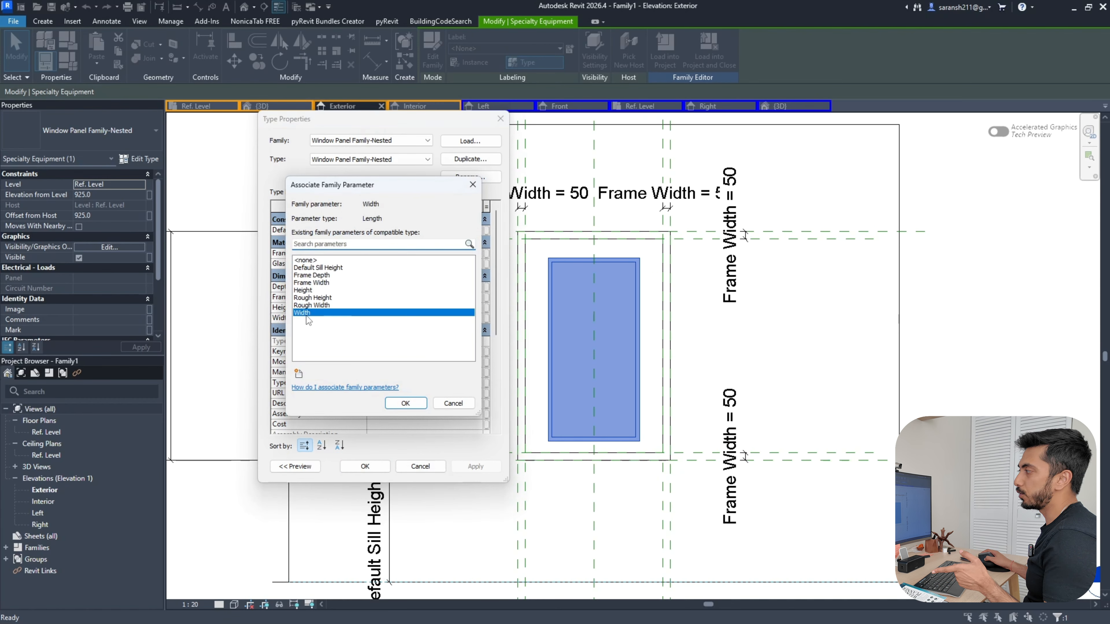
left_click(402, 403)
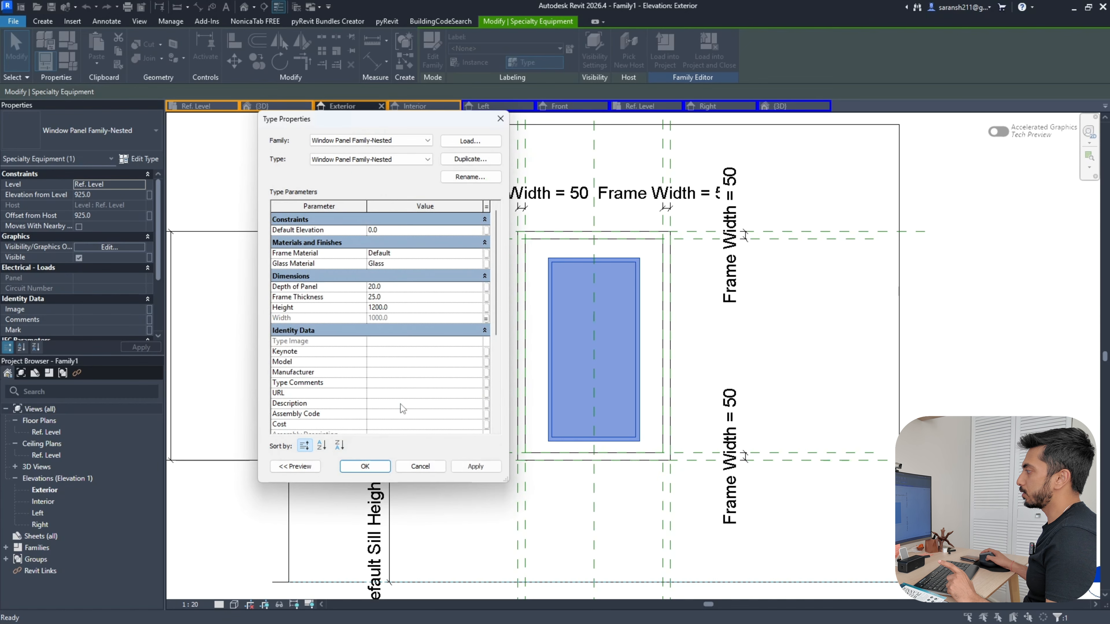
left_click(474, 466)
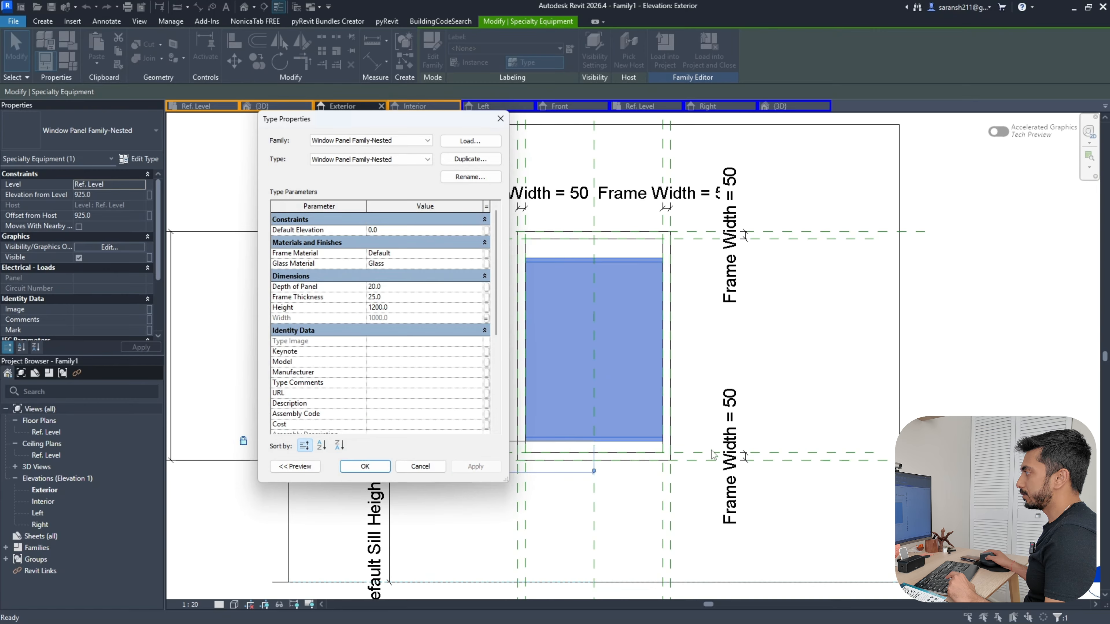
Link the nested panel's Height to the host window's Height parameter
left_click(485, 309)
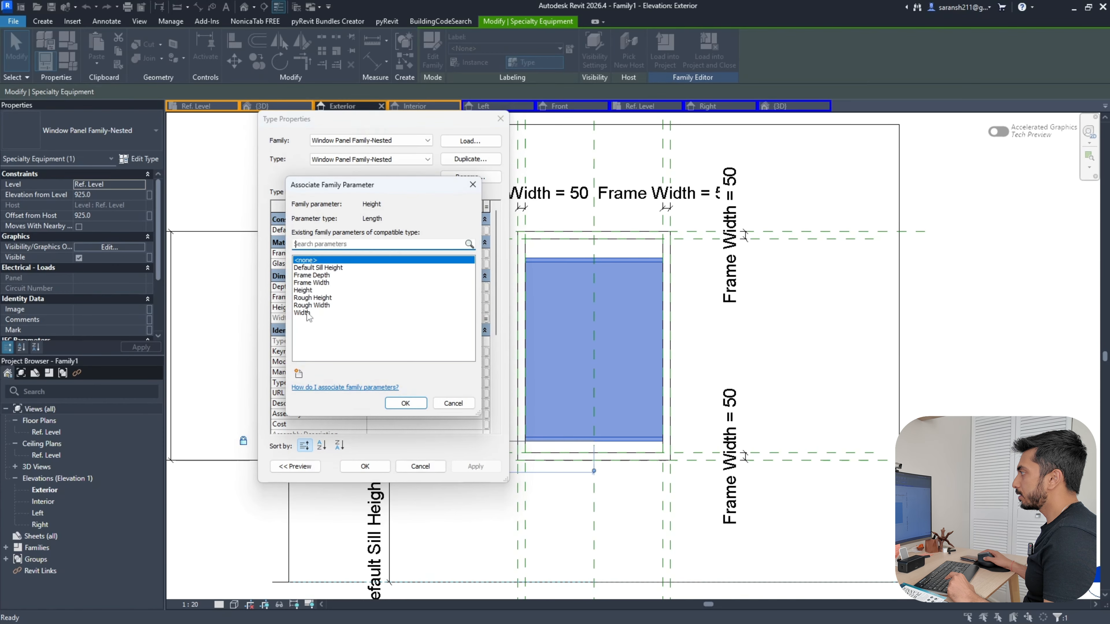
left_click(306, 290)
left_click(410, 406)
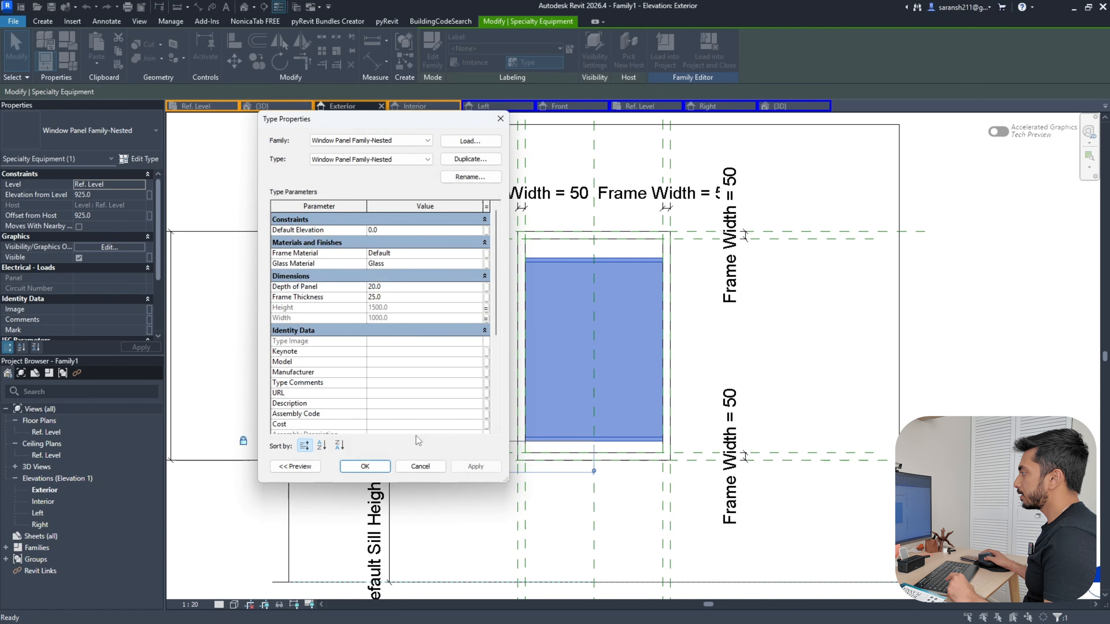
left_click(356, 466)
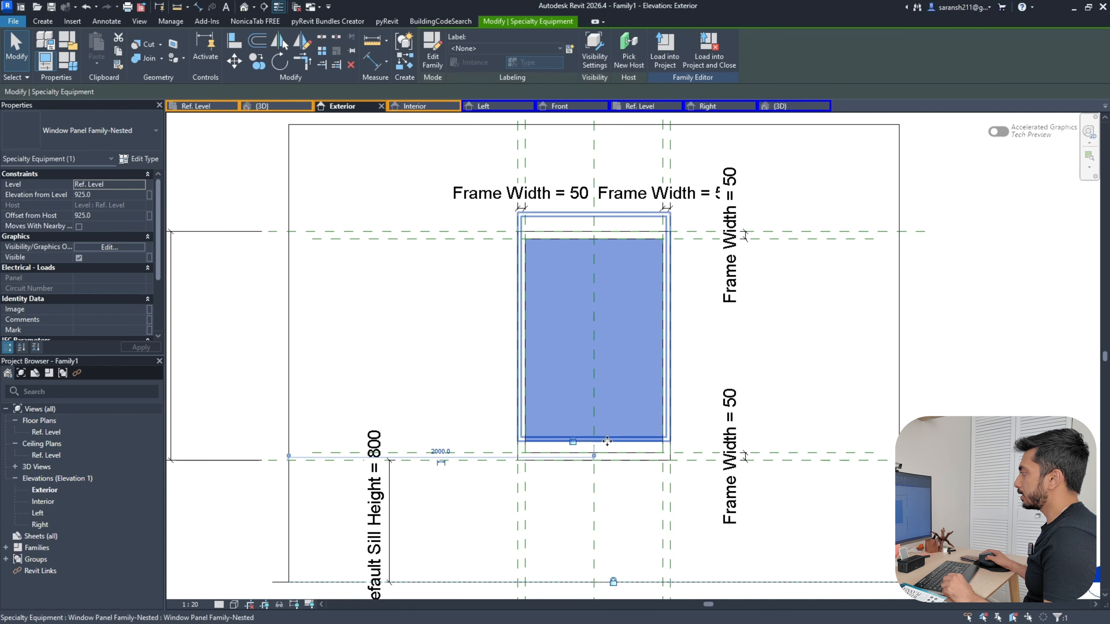
left_click(752, 370)
Draw a horizontal reference plane across the opening at mid-height
key("Escape")
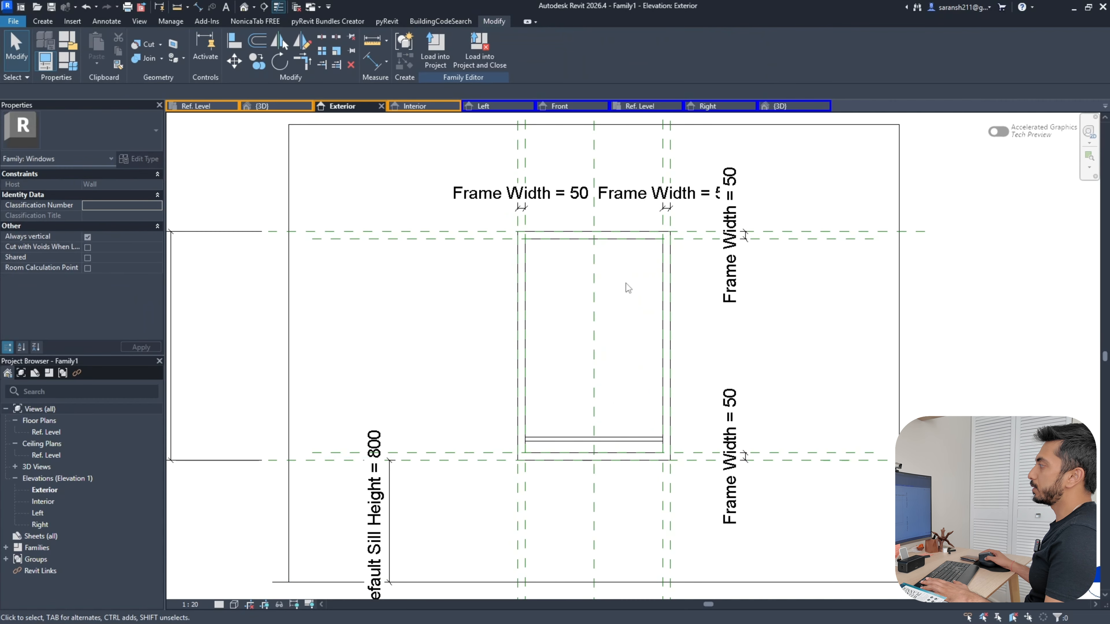
left_click(615, 302)
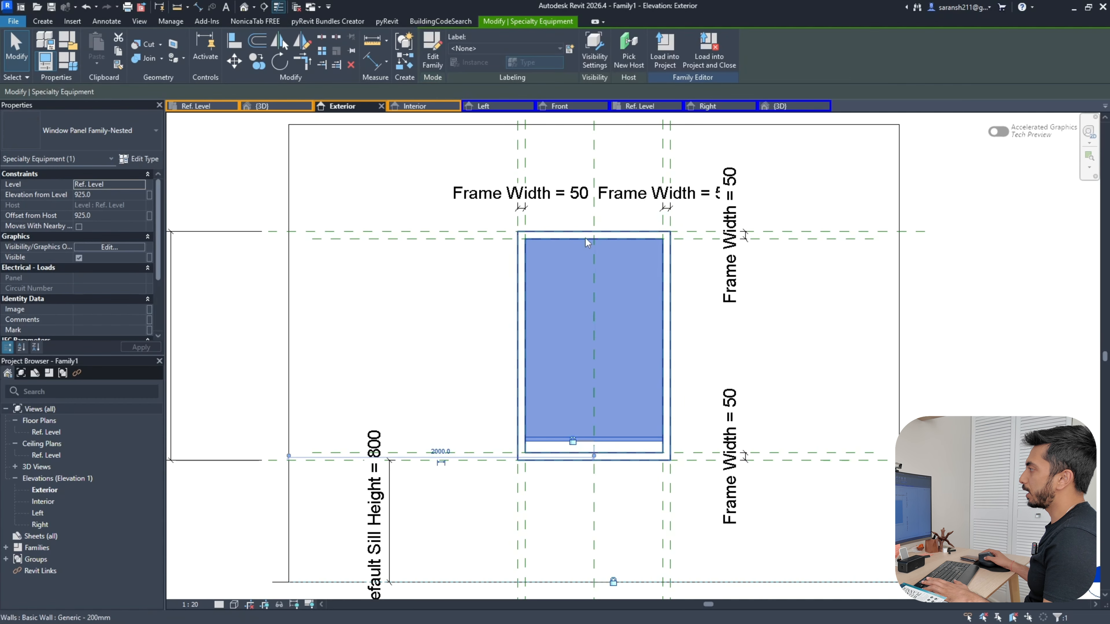
left_click(42, 22)
left_click(657, 48)
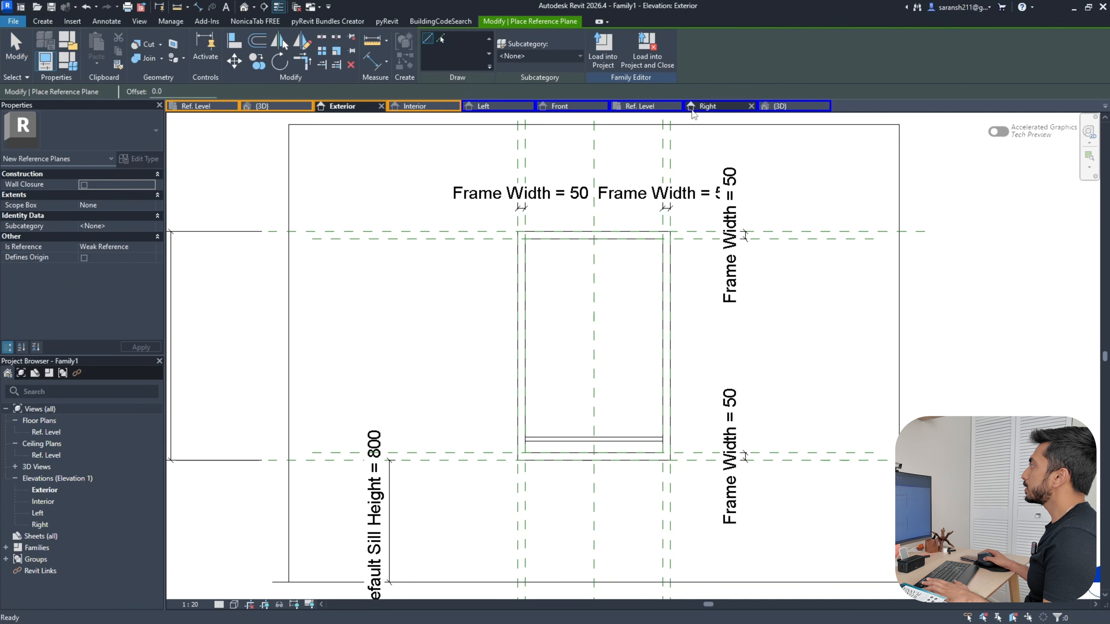
left_click(362, 351)
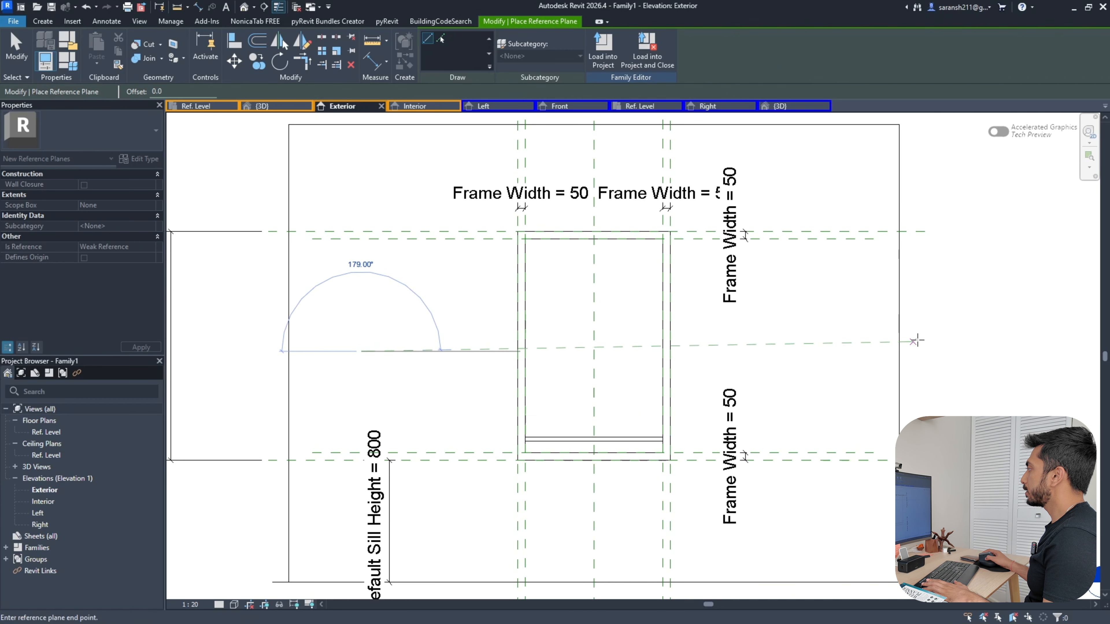
left_click(942, 351)
key("Escape")
Dimension from the top reference plane to the new middle plane
key("a")
key("l")
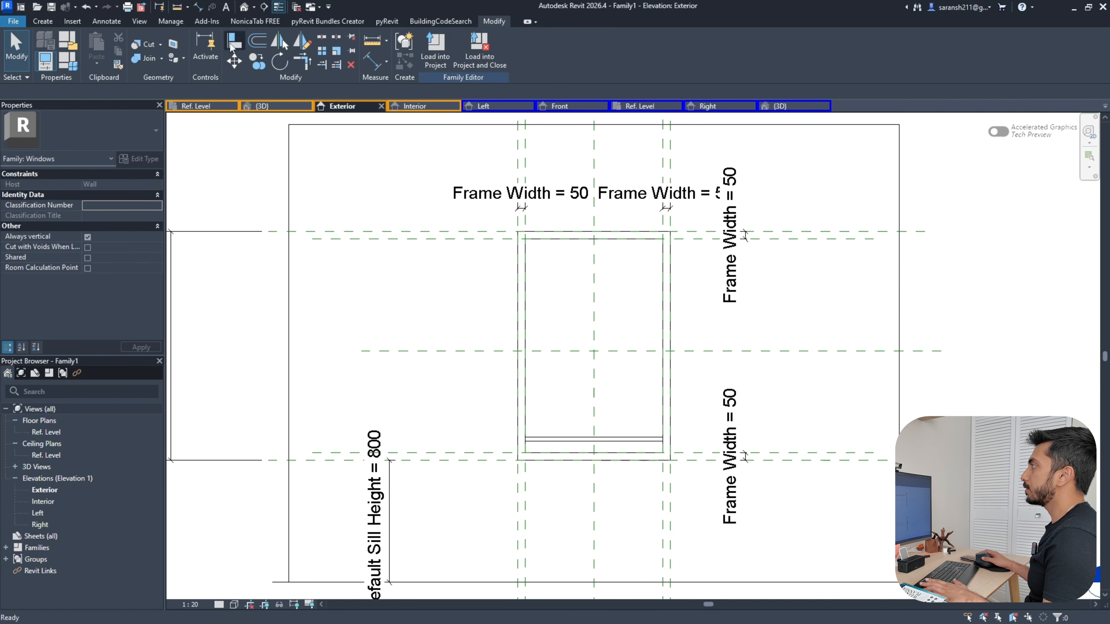
key("Escape")
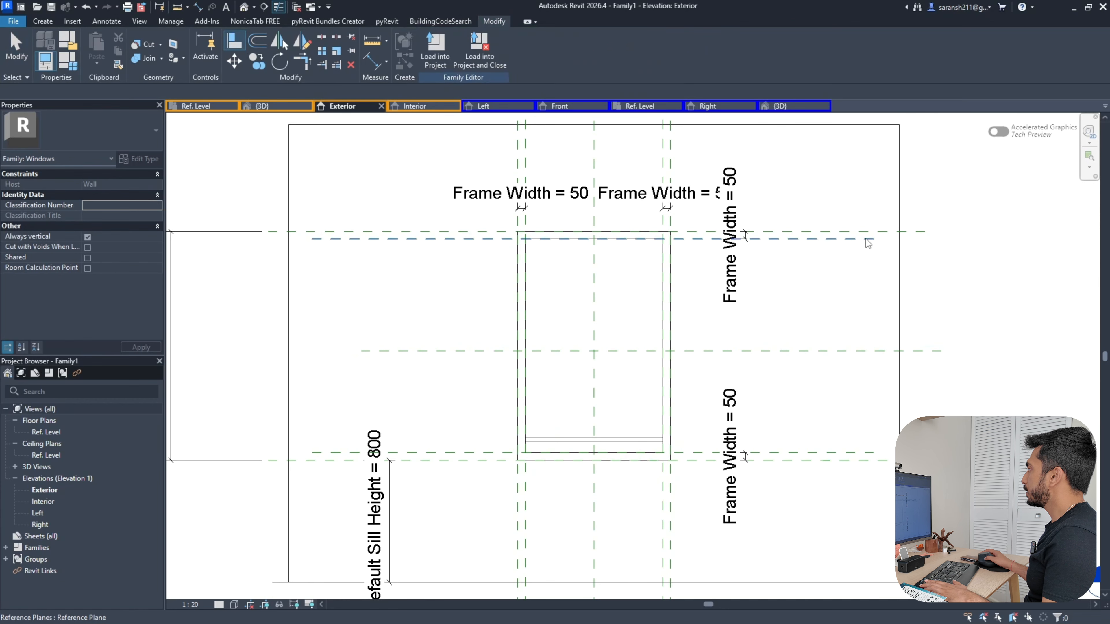
key("d")
key("i")
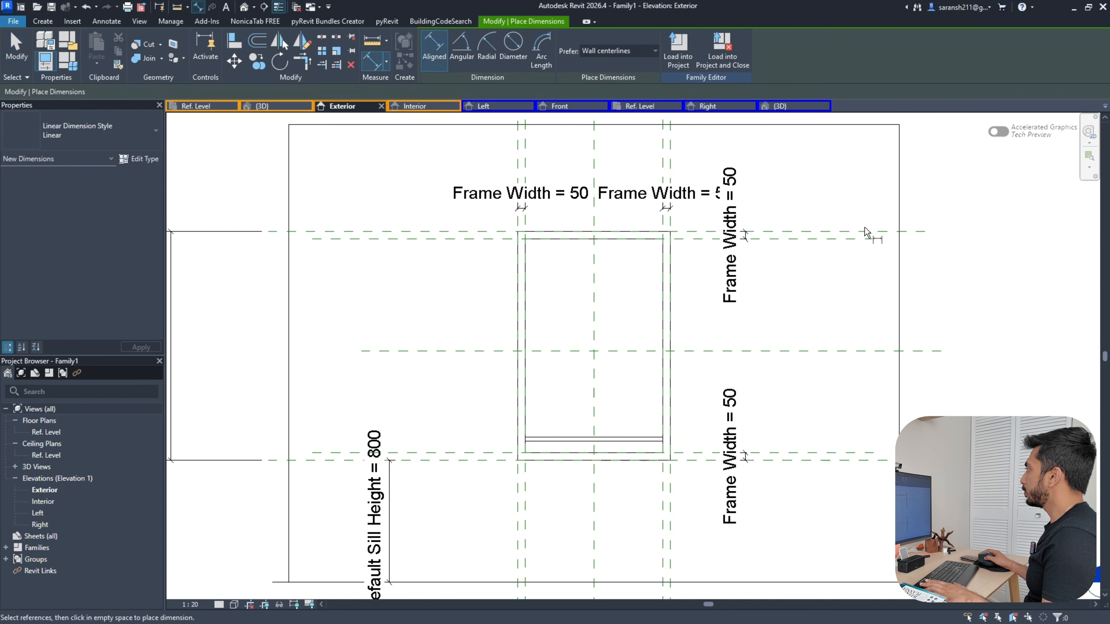
left_click(869, 231)
left_click(844, 364)
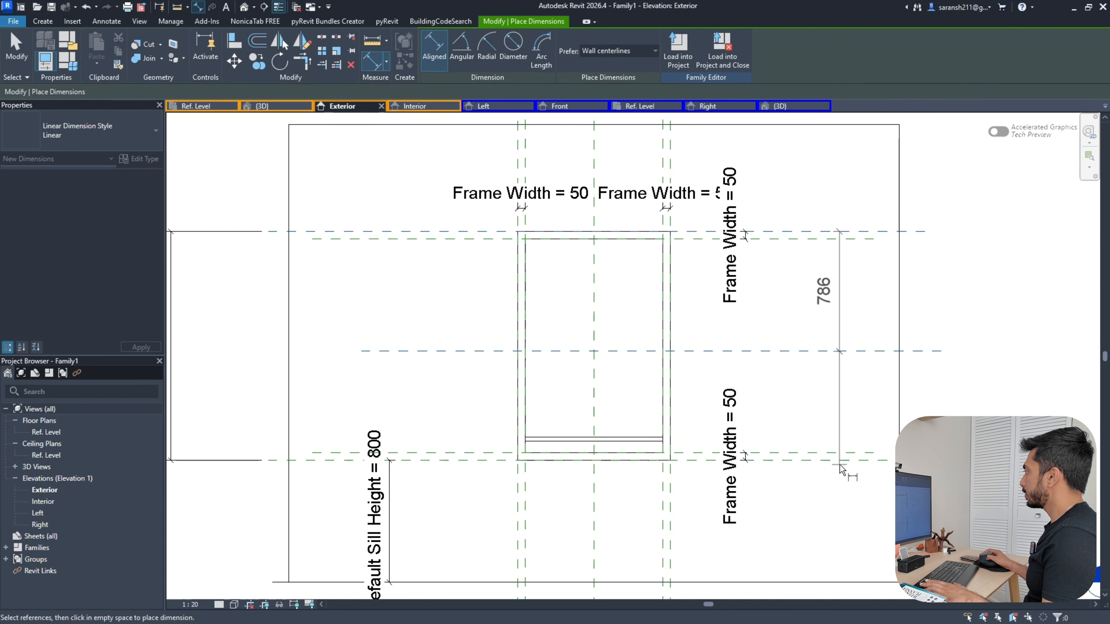
left_click(839, 464)
Add a 786/714 dimension chain across the top, middle and bottom planes
left_click(856, 232)
left_click(856, 352)
left_click(857, 460)
left_click(867, 407)
key("Escape")
key("Escape")
Delete the redundant 786 dimension and set the chain to EQ
left_click(840, 321)
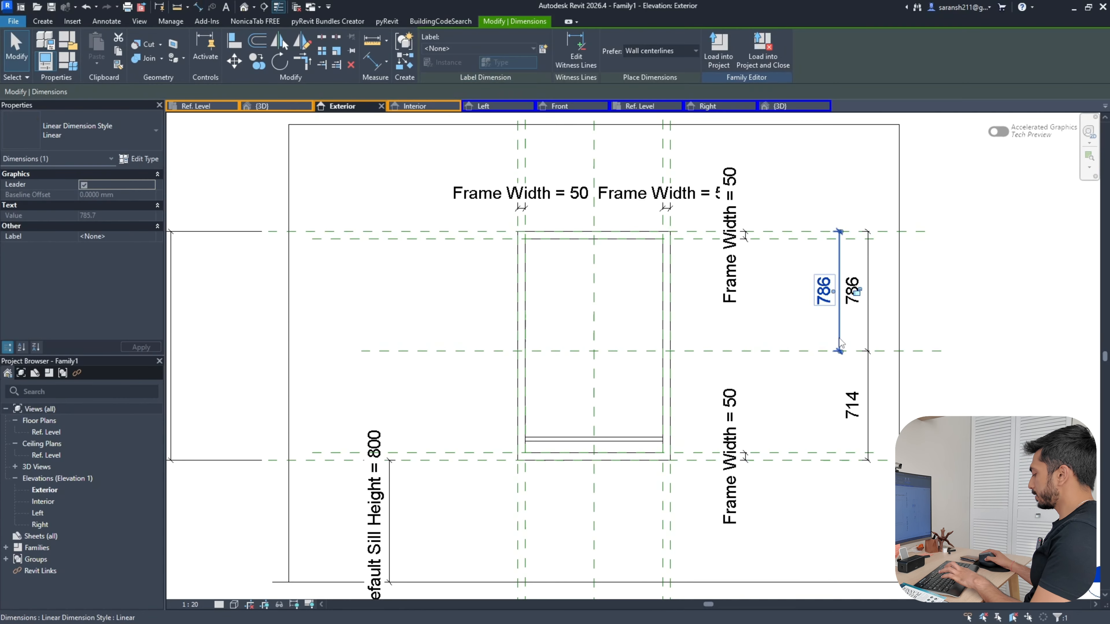
key("Delete")
left_click(869, 338)
left_click(827, 346)
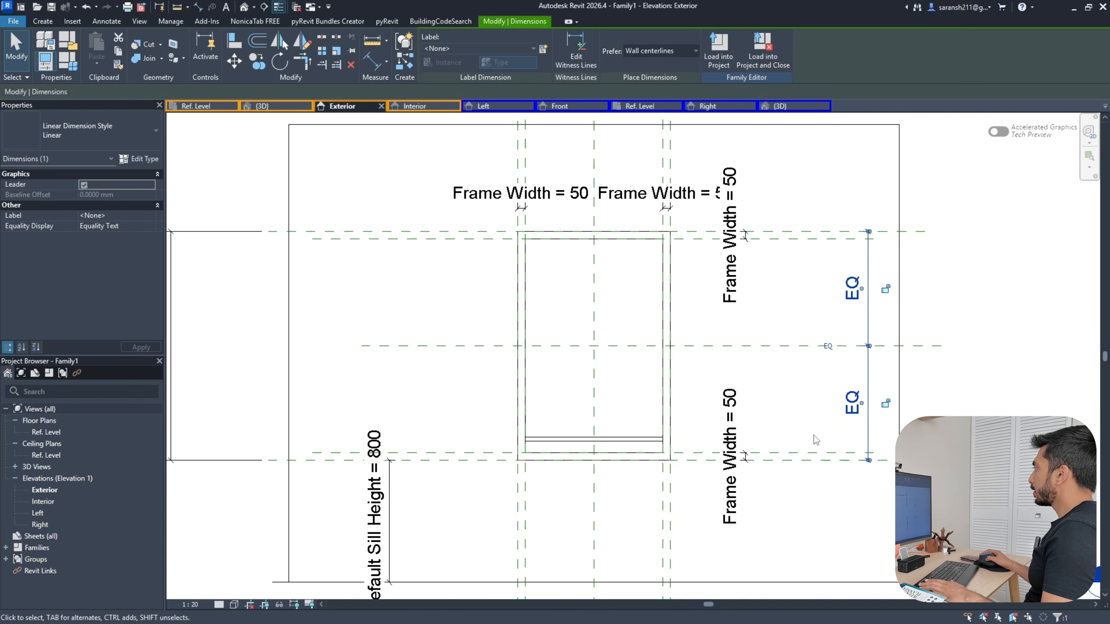
left_click(813, 436)
left_click(749, 346)
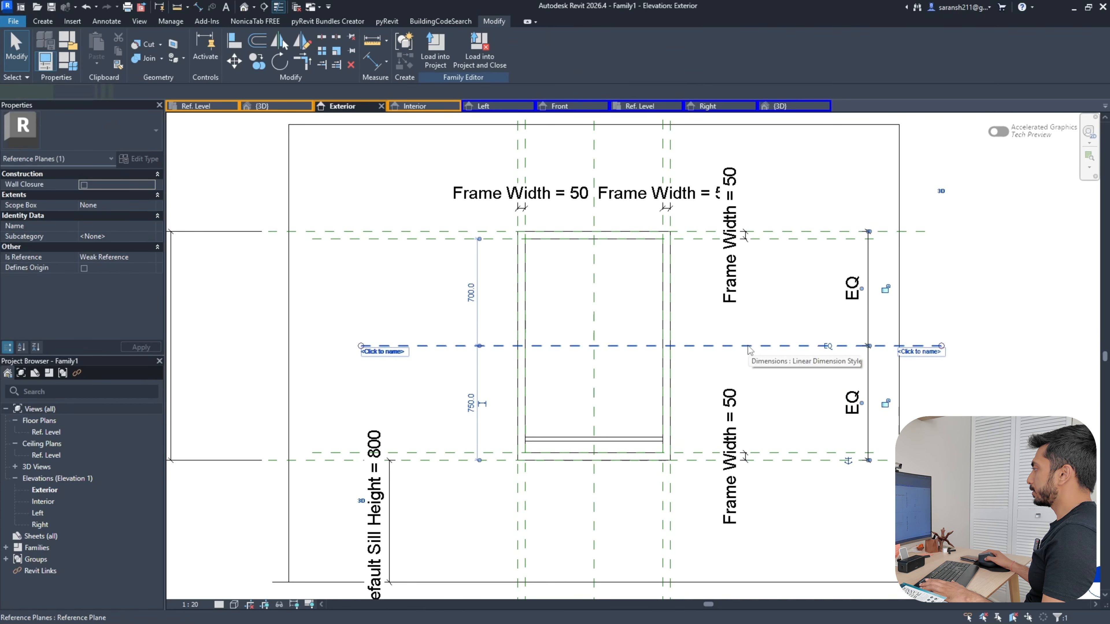
Align the nested panel to the middle reference plane and lock it
key("Escape")
left_click(234, 41)
left_click(708, 345)
left_click(629, 440)
left_click(665, 334)
key("Escape")
key("Escape")
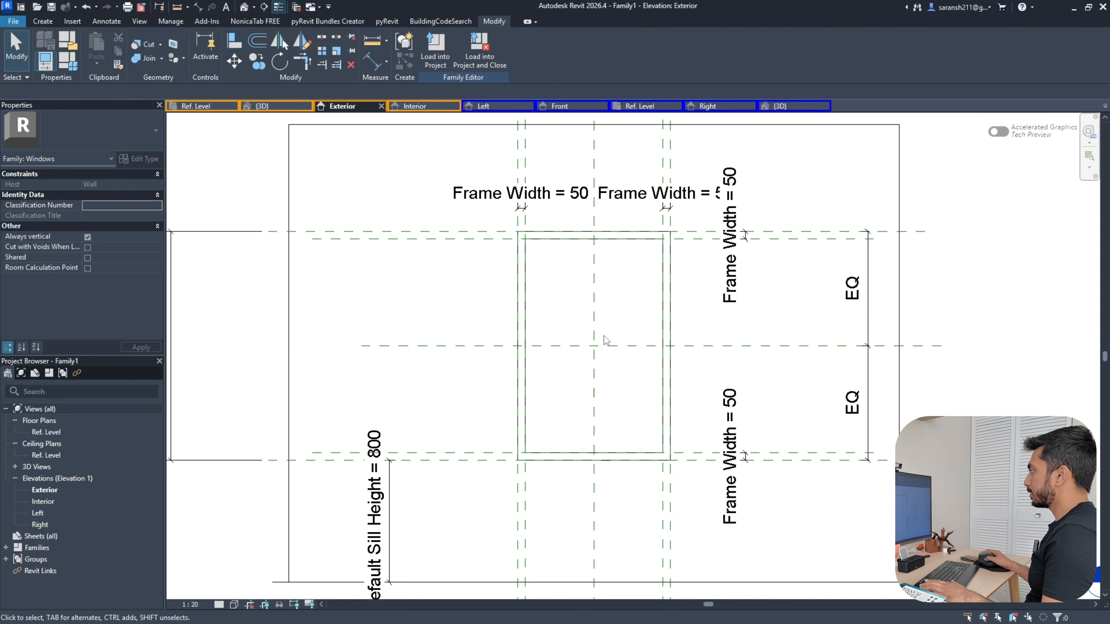
Inspect the window in its wall from the {3D} view
left_click(262, 106)
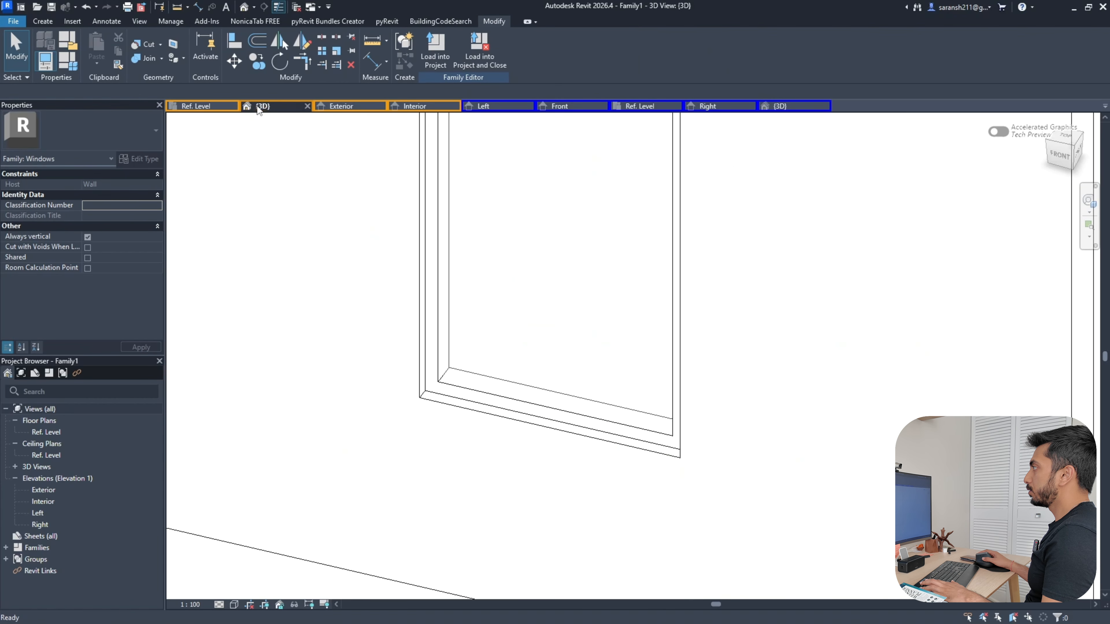
mouse_move(589, 374)
middle_mouse_down("shift")
mouse_move(434, 427)
mouse_move(250, 374)
mouse_move(426, 461)
mouse_move(595, 376)
middle_mouse_up("shift")
scroll(642, 328, "up", 3)
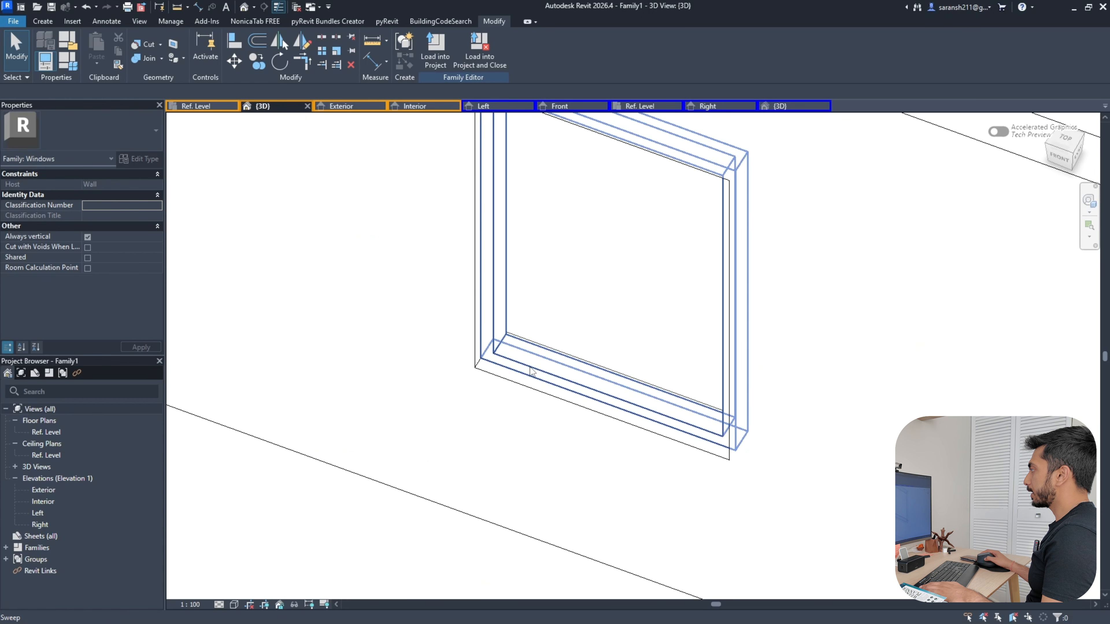
scroll(581, 349, "down", 4)
left_click(642, 328)
scroll(520, 376, "up", 6)
key("Escape")
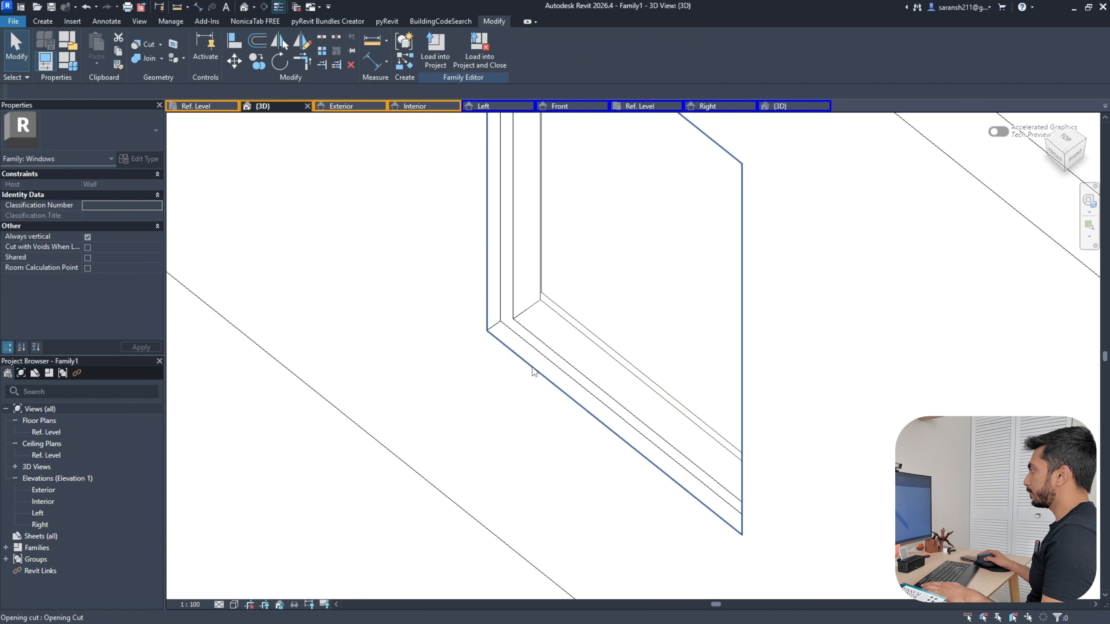
scroll(531, 302, "down", 6)
middle_click_drag(550, 384, 502, 306, "shift")
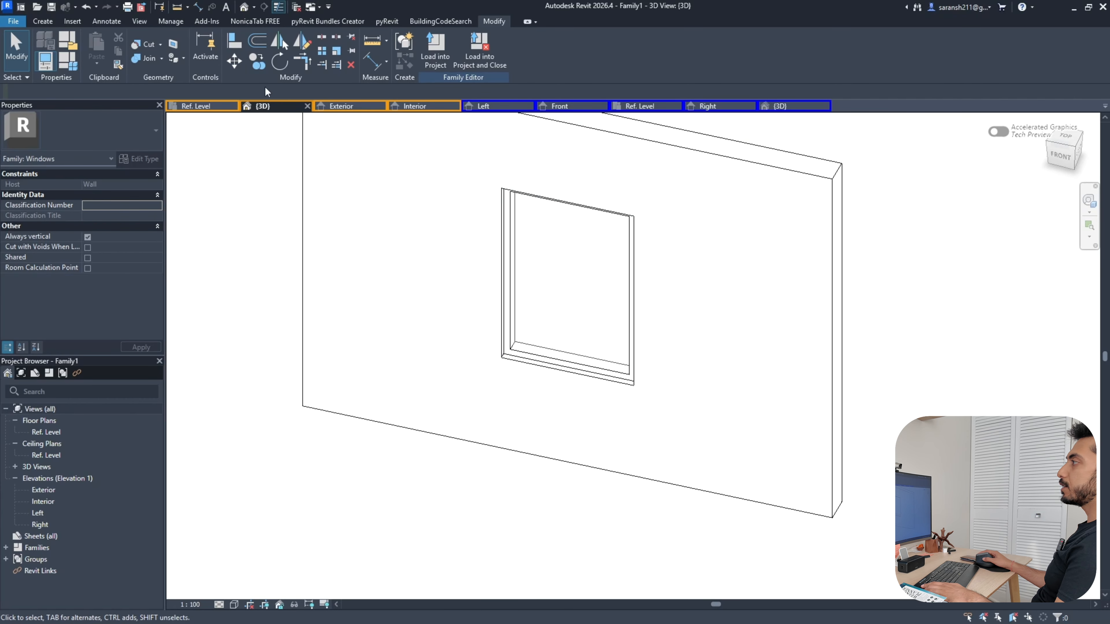
Glance at the Ref. Level plan, return to 3D and open Family Types
left_click(214, 107)
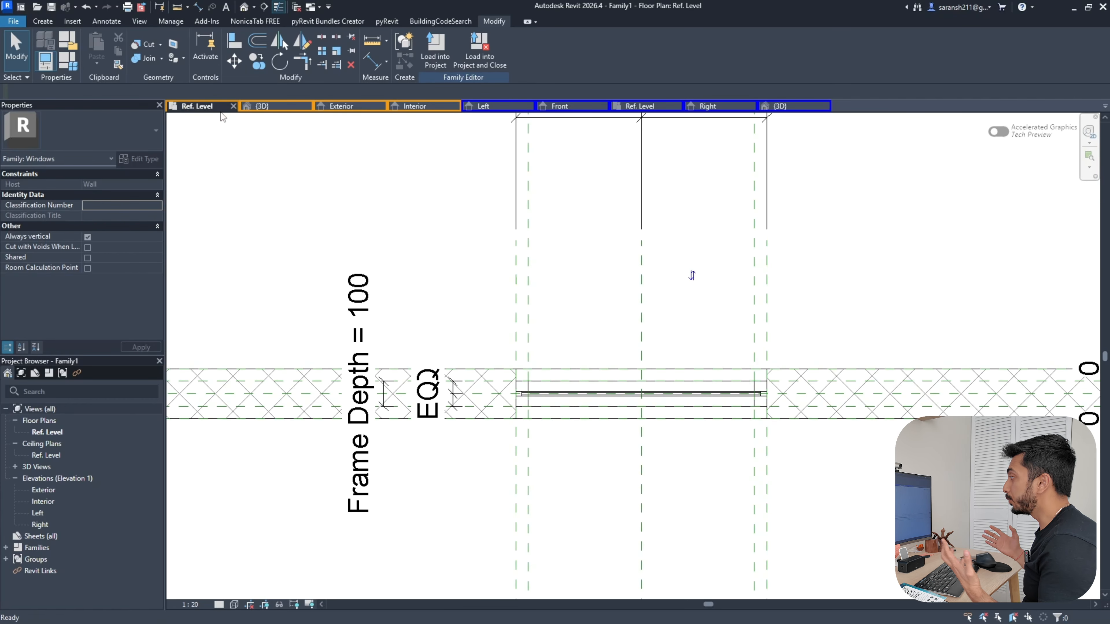
left_click(261, 110)
scroll(557, 255, "down", 3)
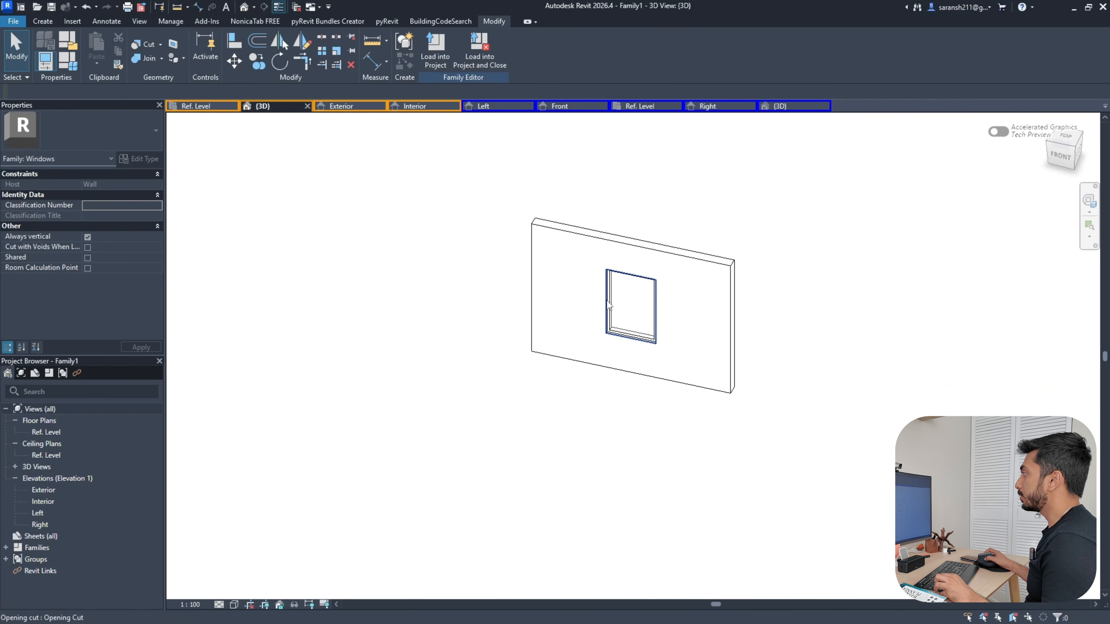
scroll(648, 217, "up", 2)
left_click(68, 61)
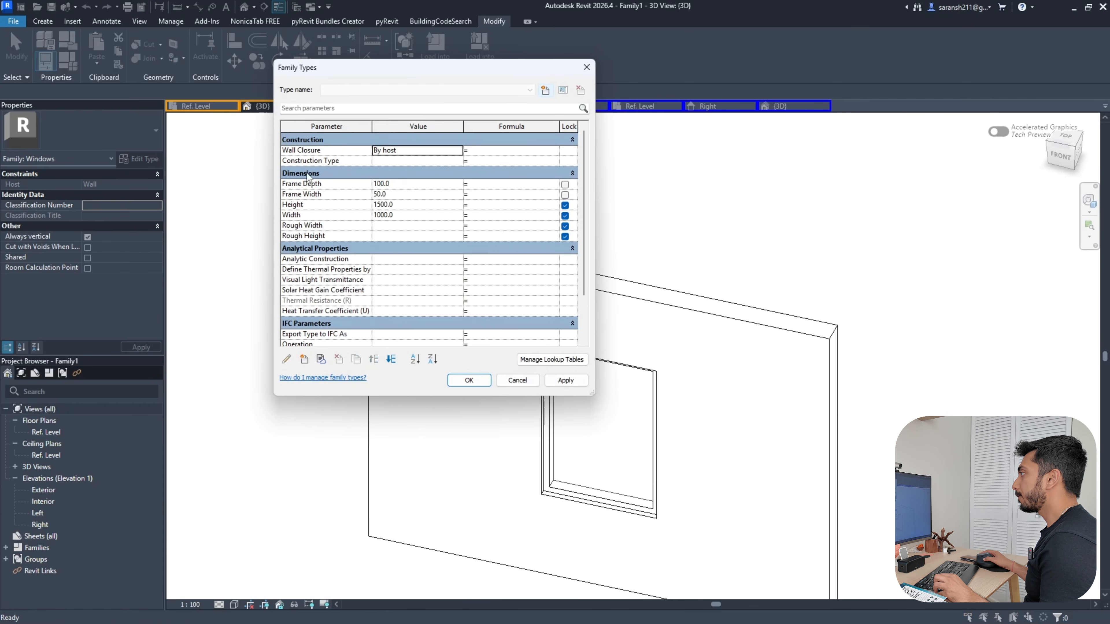
Flex the window Height to 1600, then 2000, applying each value
left_click_drag(412, 68, 193, 42)
left_click(194, 189)
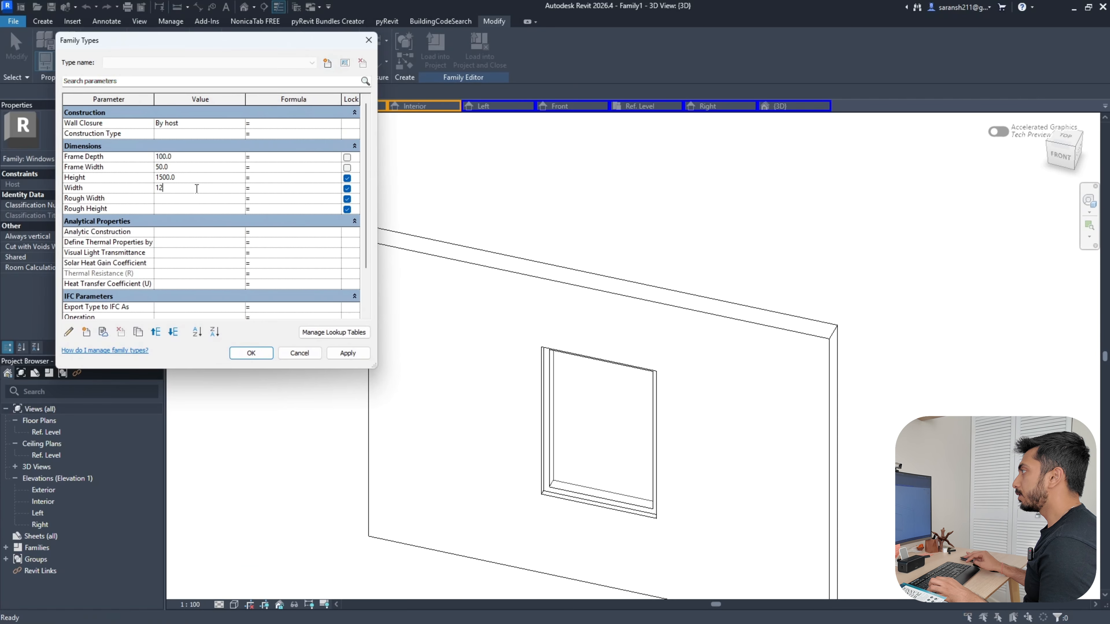
left_click(192, 177)
type("1600")
left_click(348, 353)
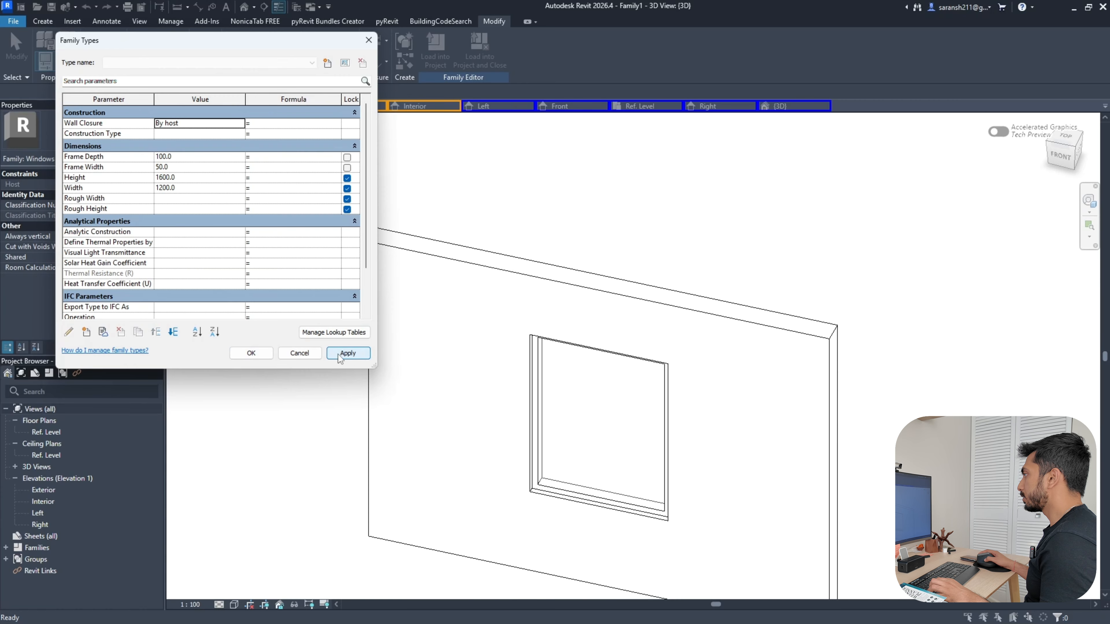
left_click(193, 176)
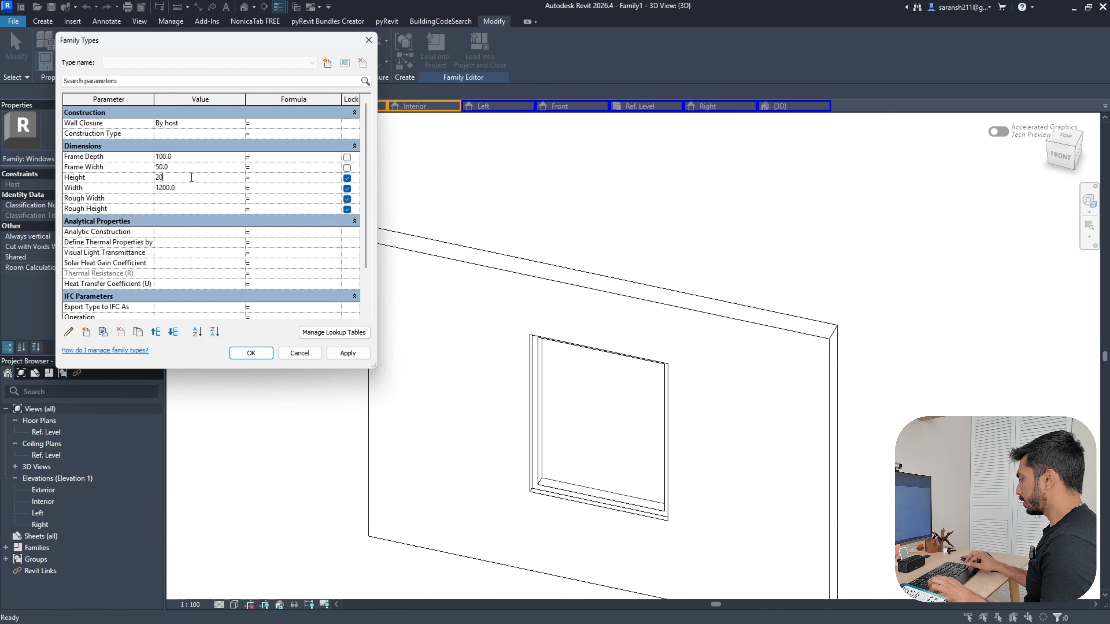
type("2000")
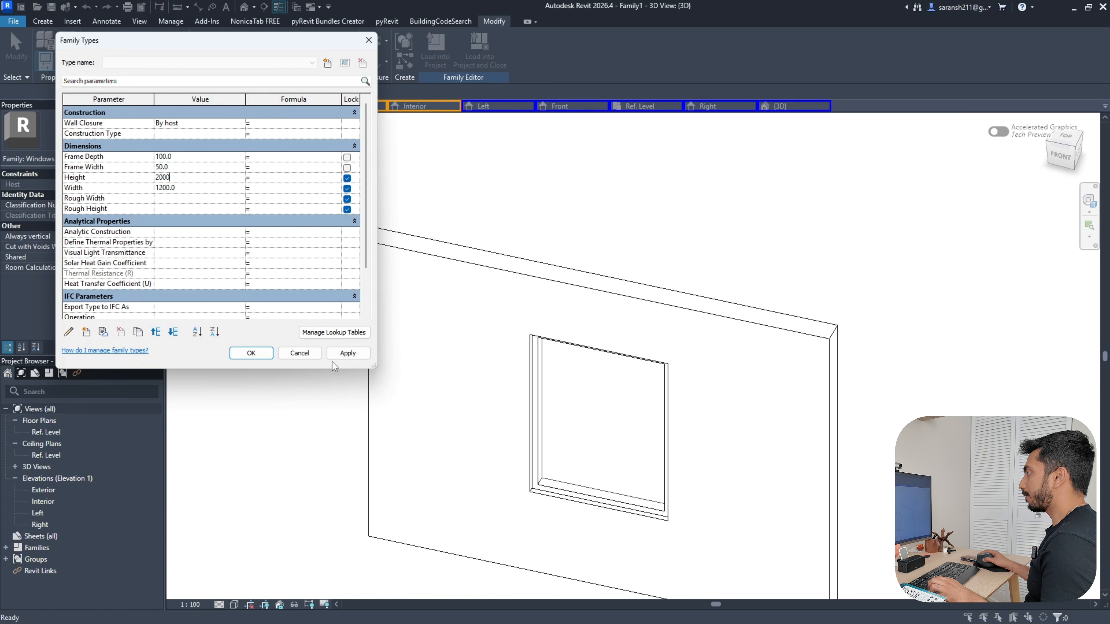
left_click(336, 354)
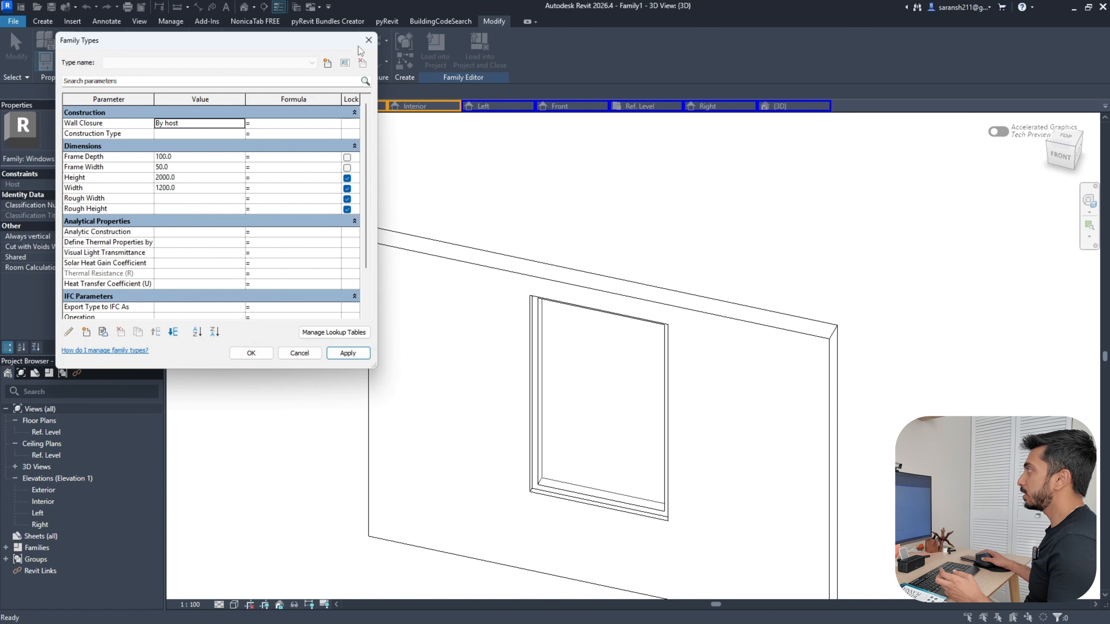
Test Default Sill Height values of 900 and then 300
left_click(368, 40)
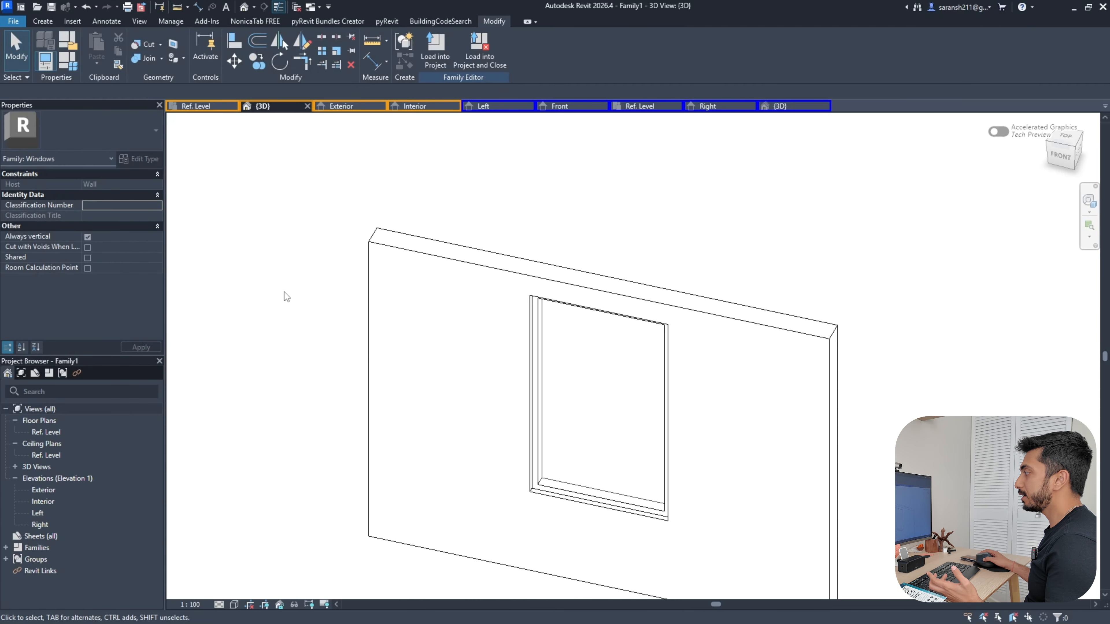
scroll(775, 391, "down", 3)
left_click(68, 61)
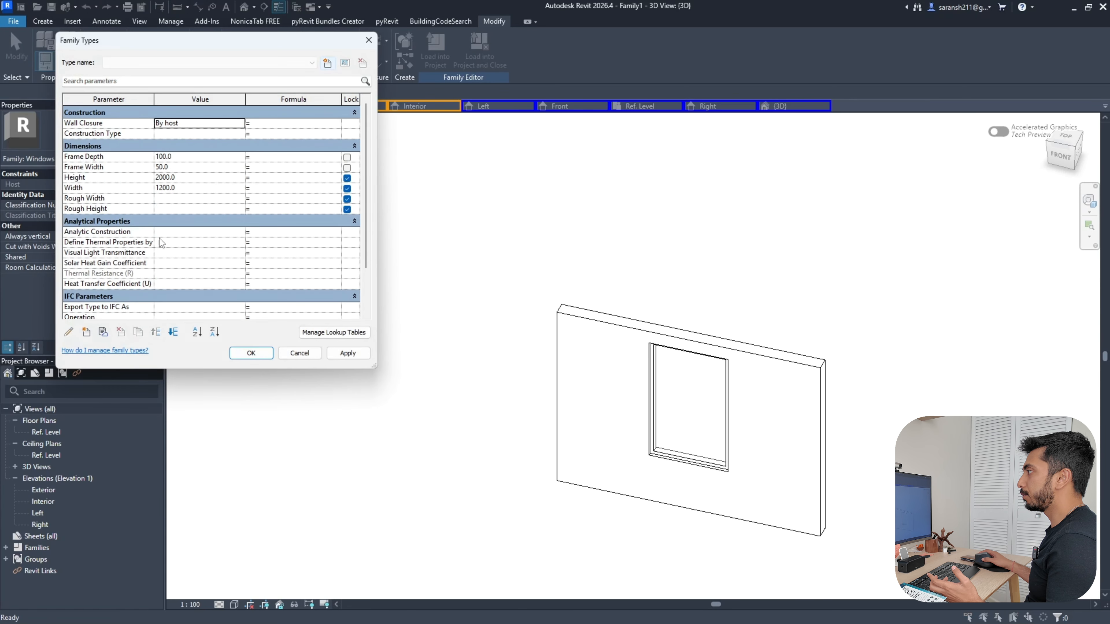
scroll(133, 183, "down", 2)
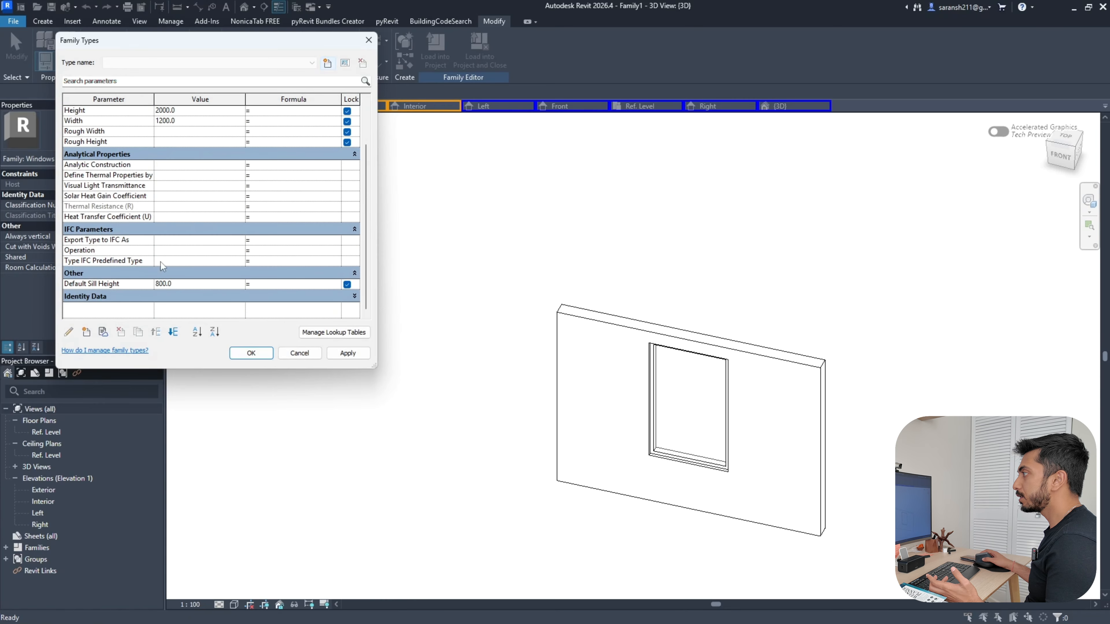
left_click(187, 284)
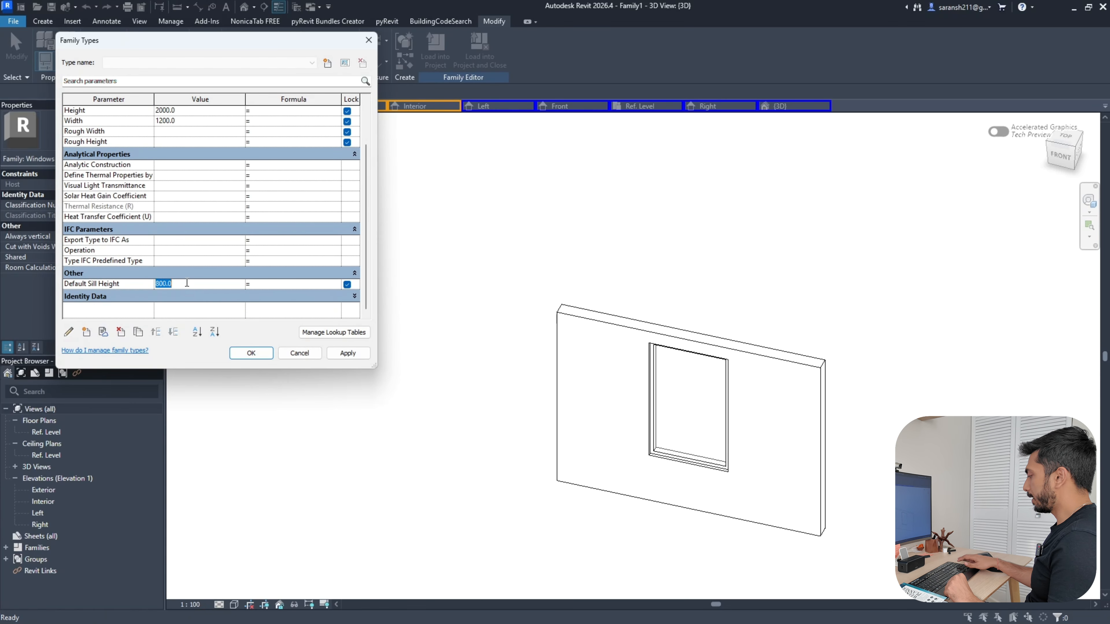
left_click(342, 354)
left_click(185, 283)
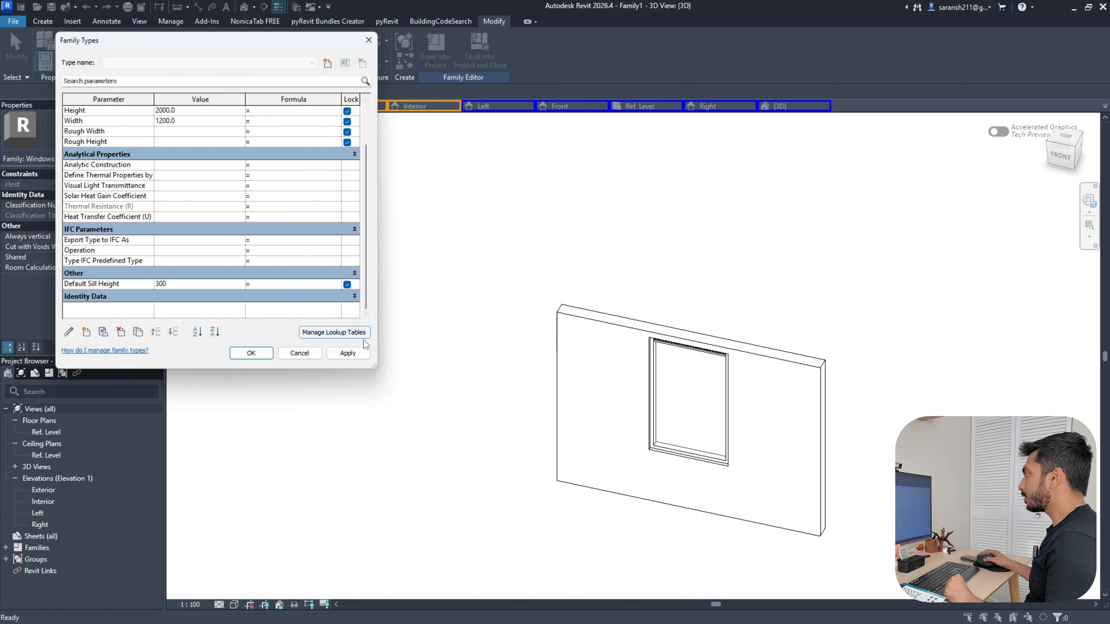
left_click(345, 355)
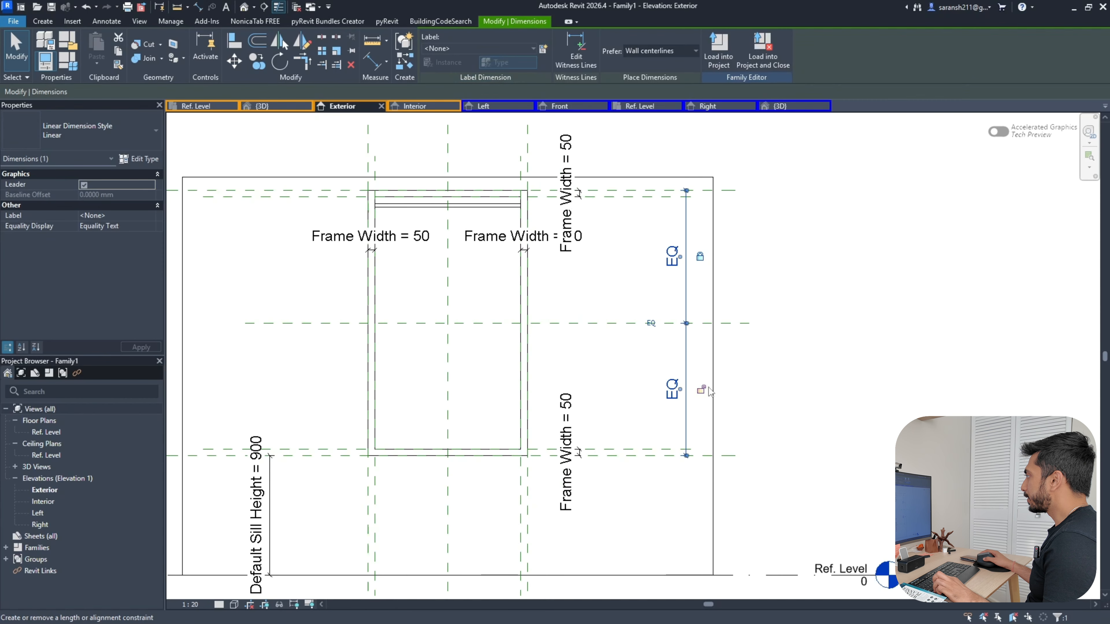
Align the nested Window Panel's horizontal line to the middle reference plane
left_click(792, 387)
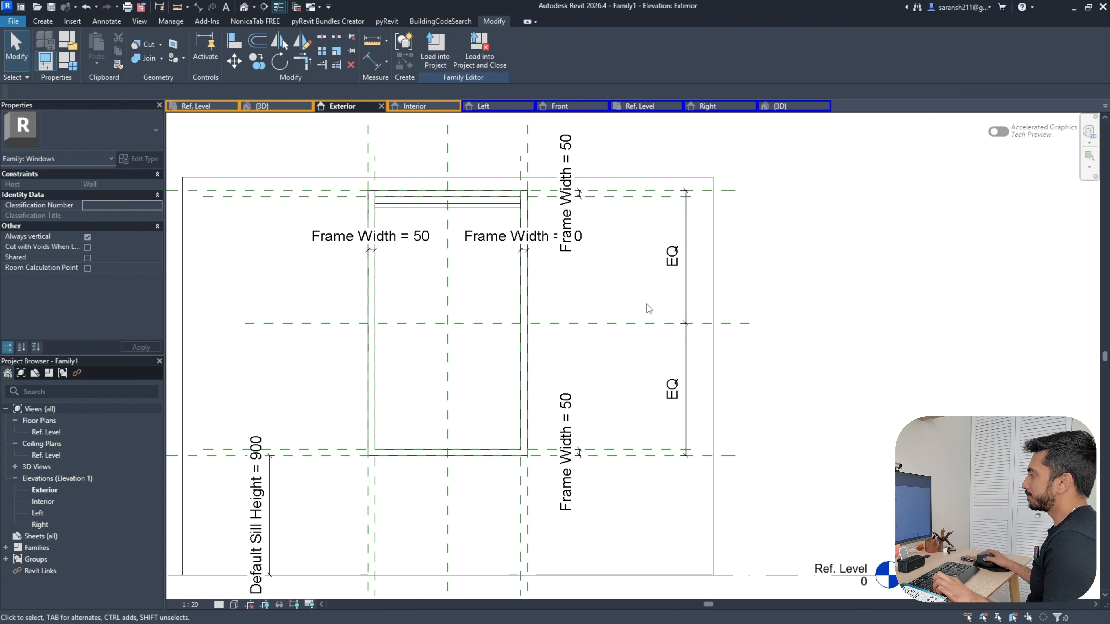
left_click(198, 7)
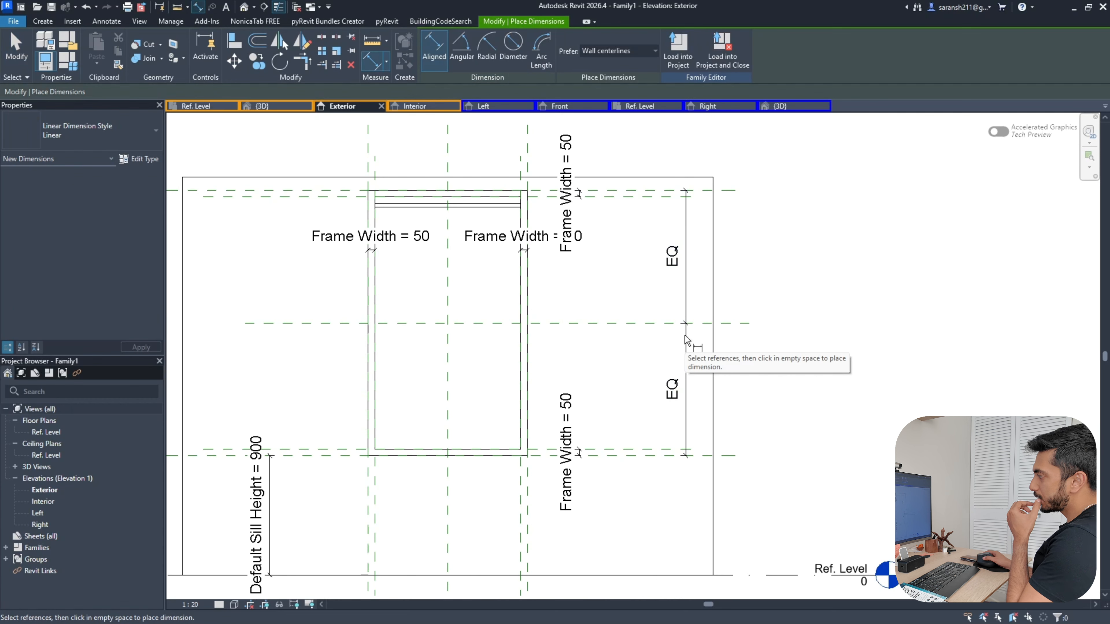
key("Escape")
left_click(402, 207)
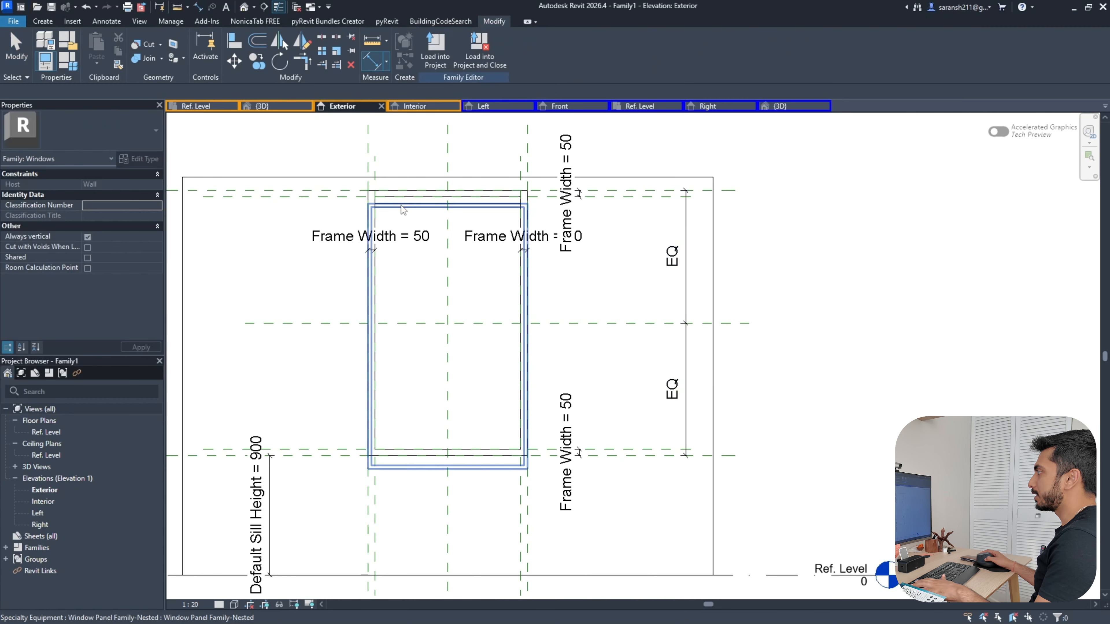
left_click(400, 205)
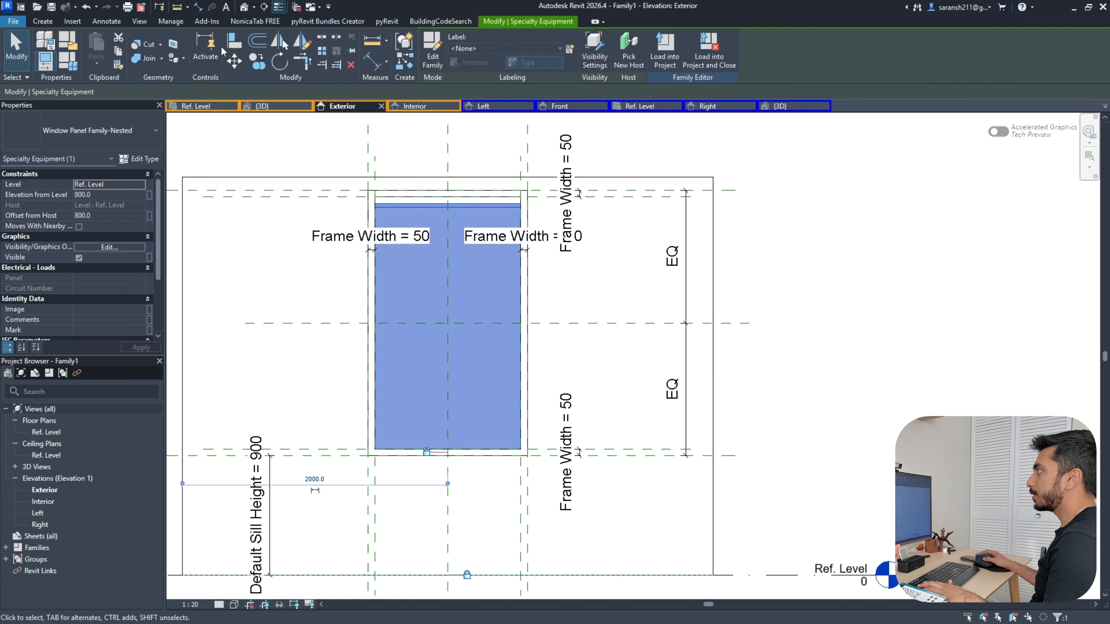
left_click(232, 44)
left_click(614, 329)
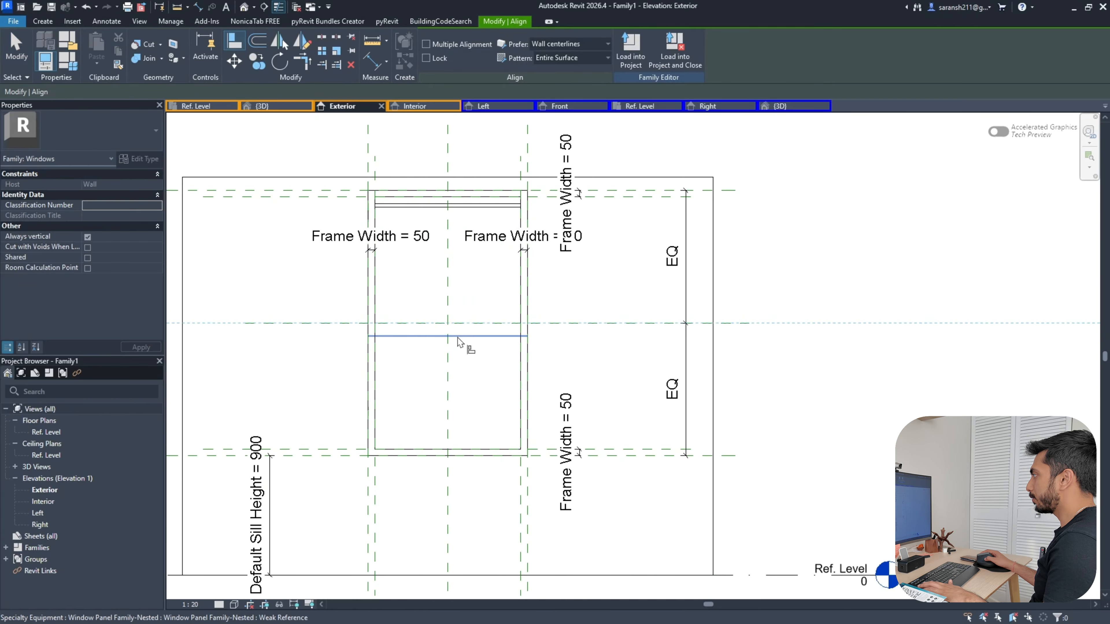
left_click(458, 341)
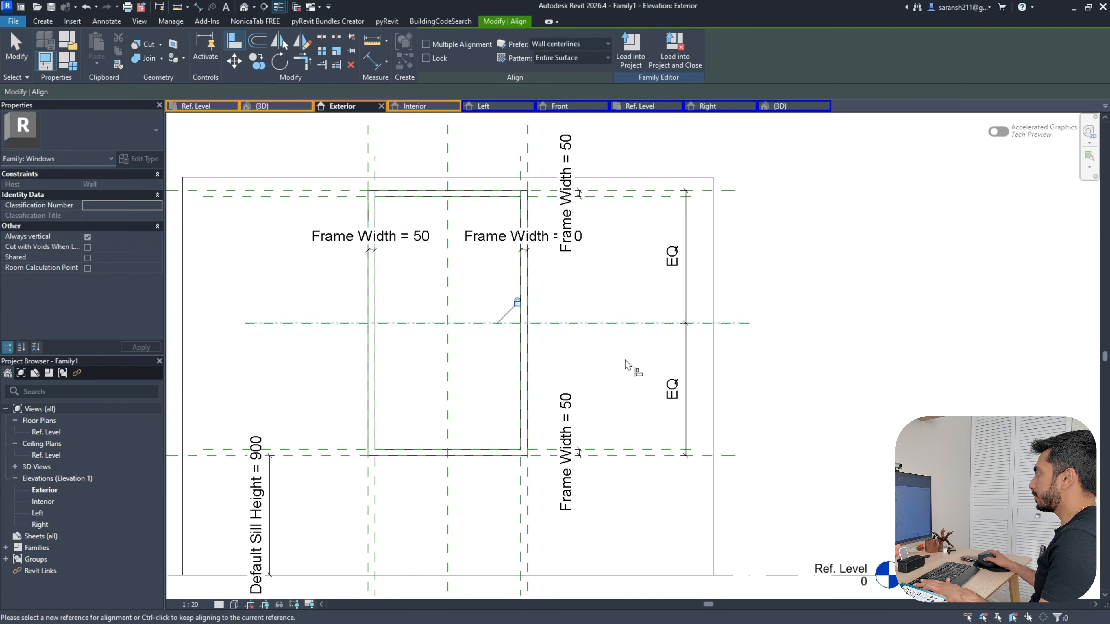
key("Escape")
key("Escape")
left_click(692, 333)
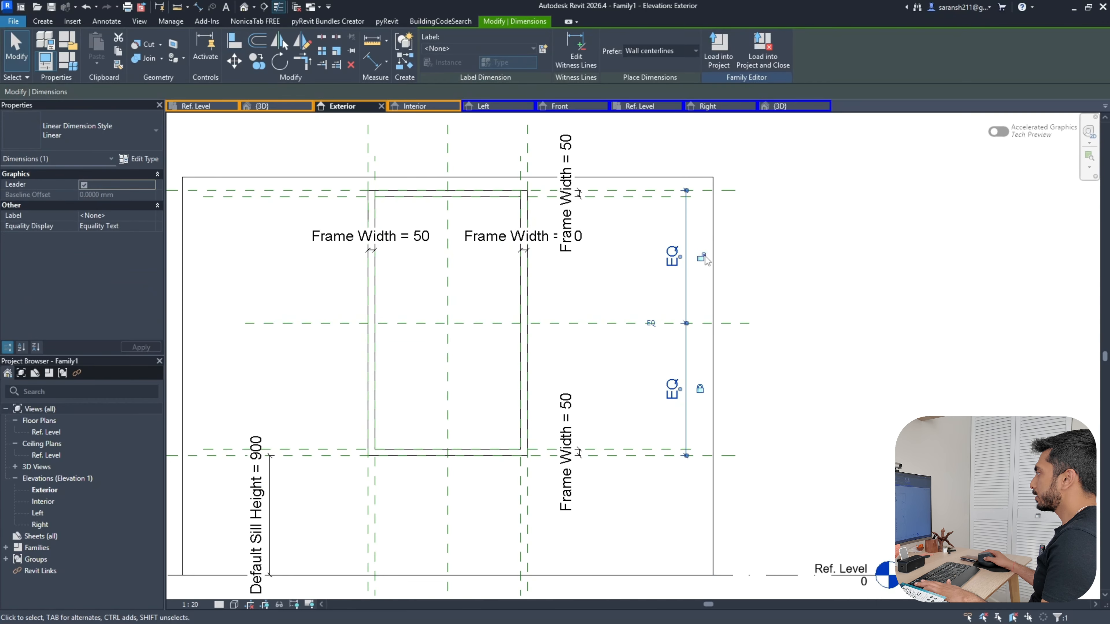
left_click(789, 385)
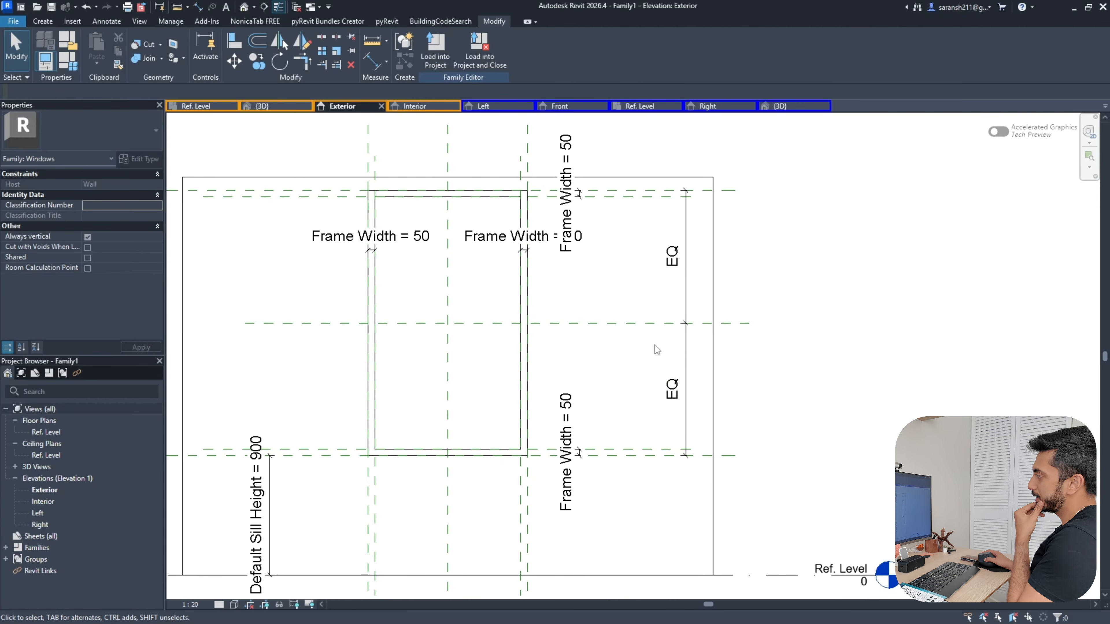
left_click(67, 40)
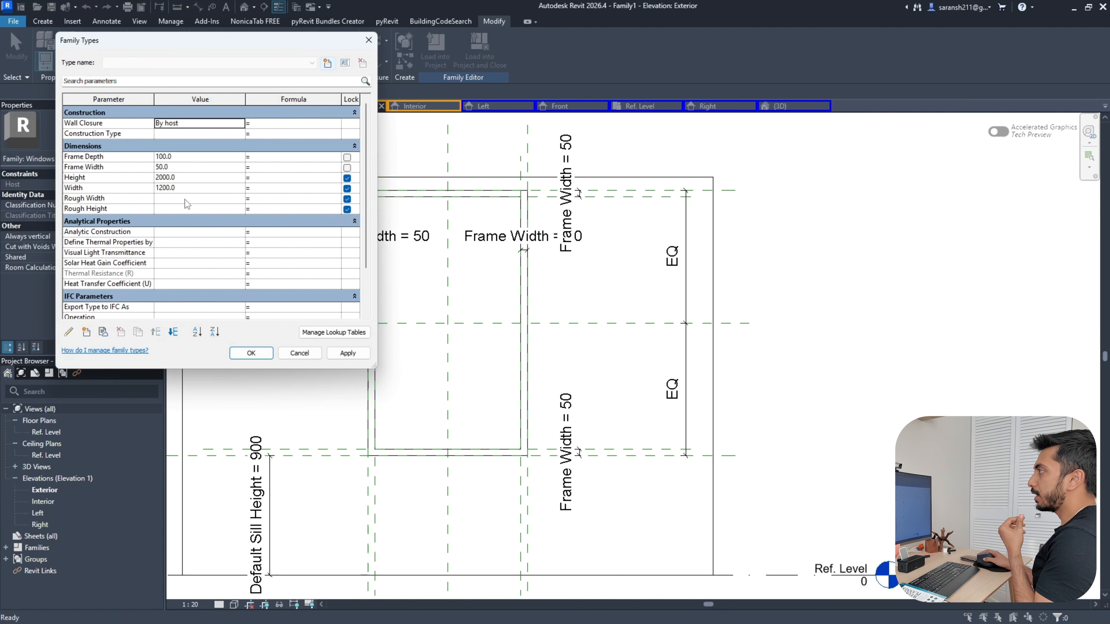
Check the Default Sill Height, then review the Exterior, Interior and 3D views and orbit
scroll(190, 175, "down", 3)
left_click(196, 284)
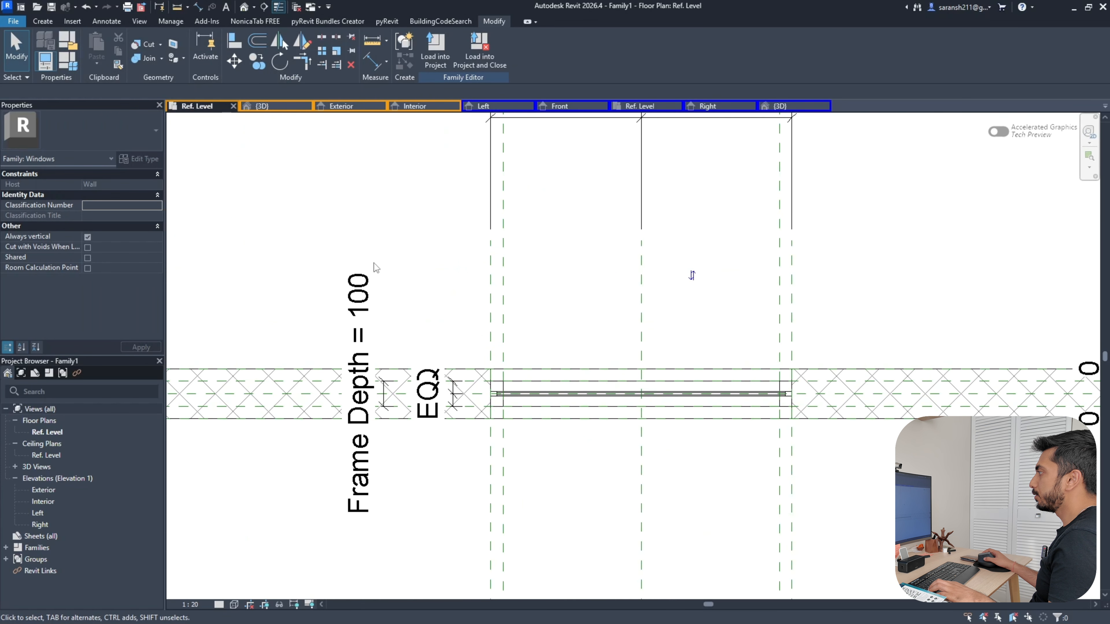
left_click(341, 106)
left_click(274, 106)
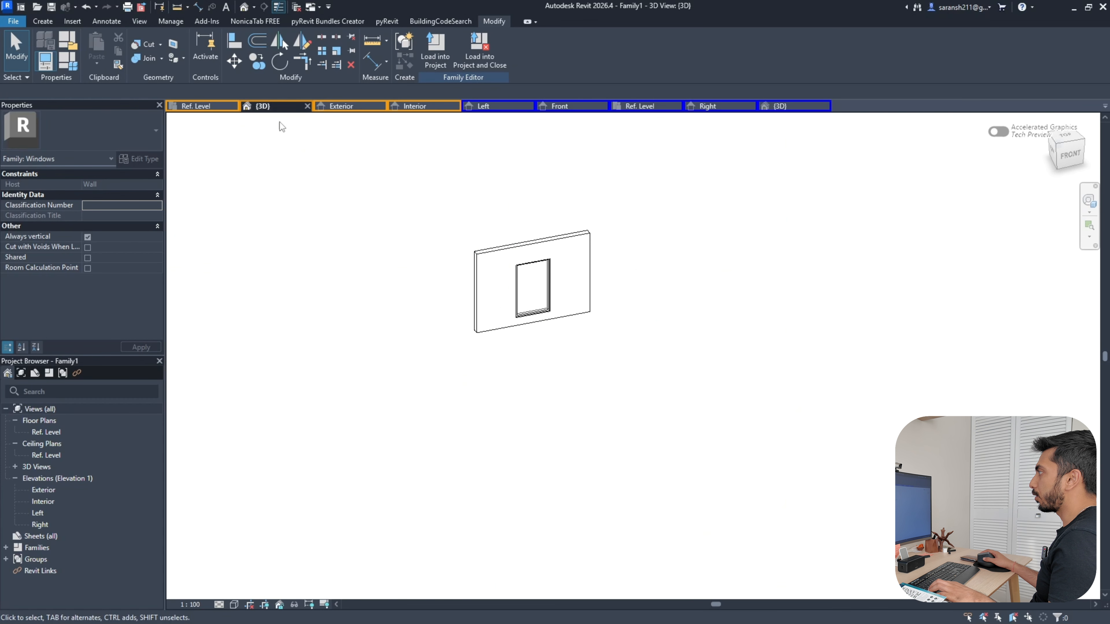
left_click(364, 106)
left_click(419, 107)
left_click(264, 106)
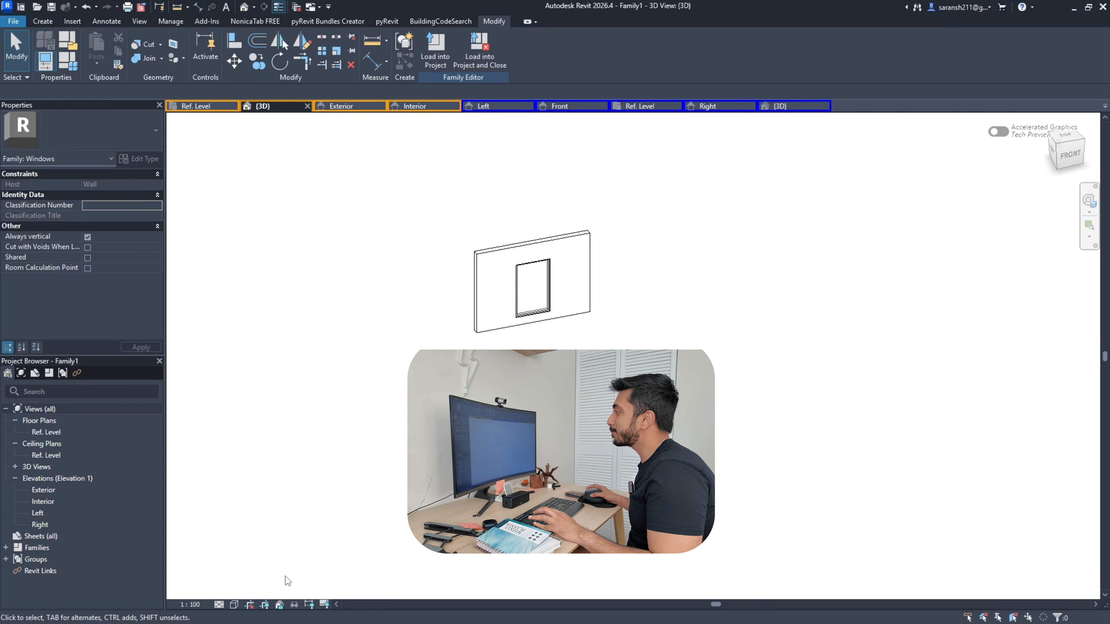
scroll(489, 329, "up", 4)
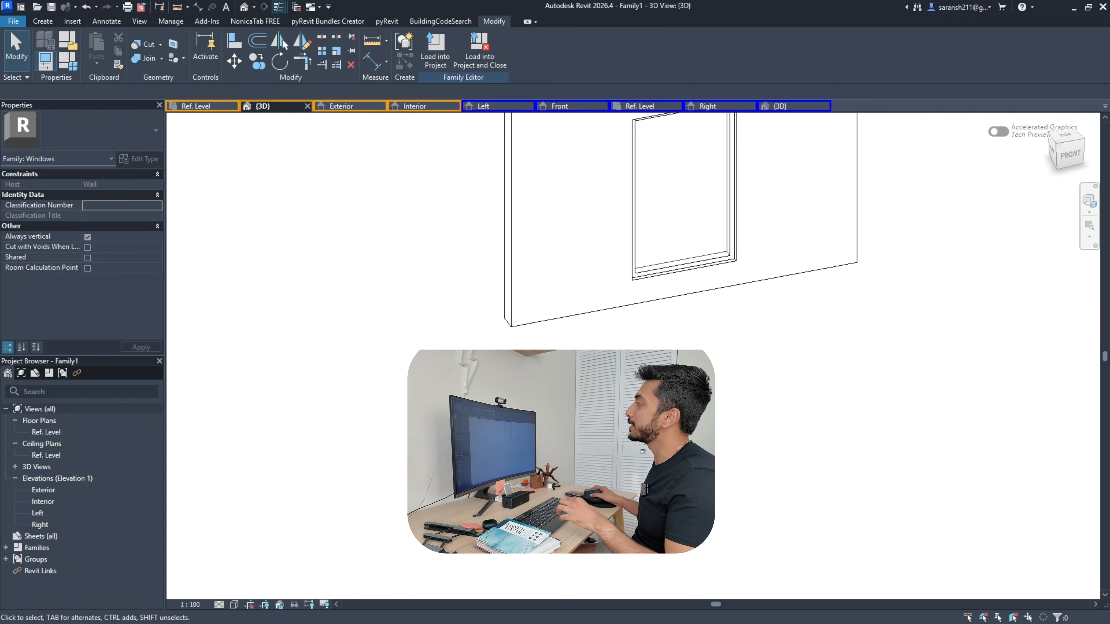
scroll(427, 444, "down", 3)
scroll(573, 329, "up", 3)
middle_click_drag(563, 372, 483, 365, "shift")
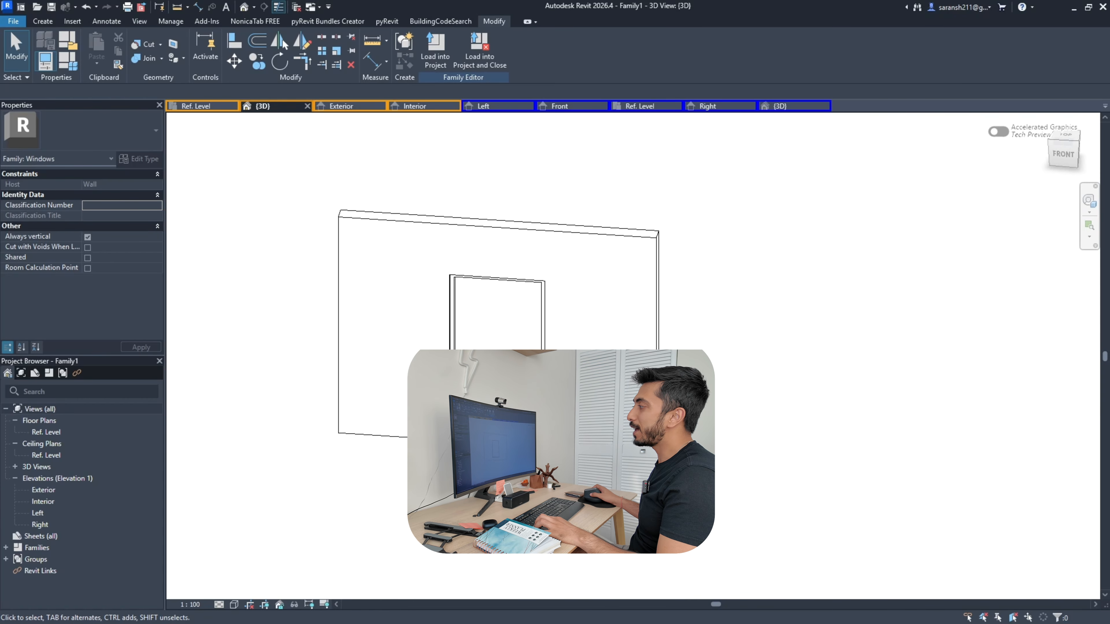